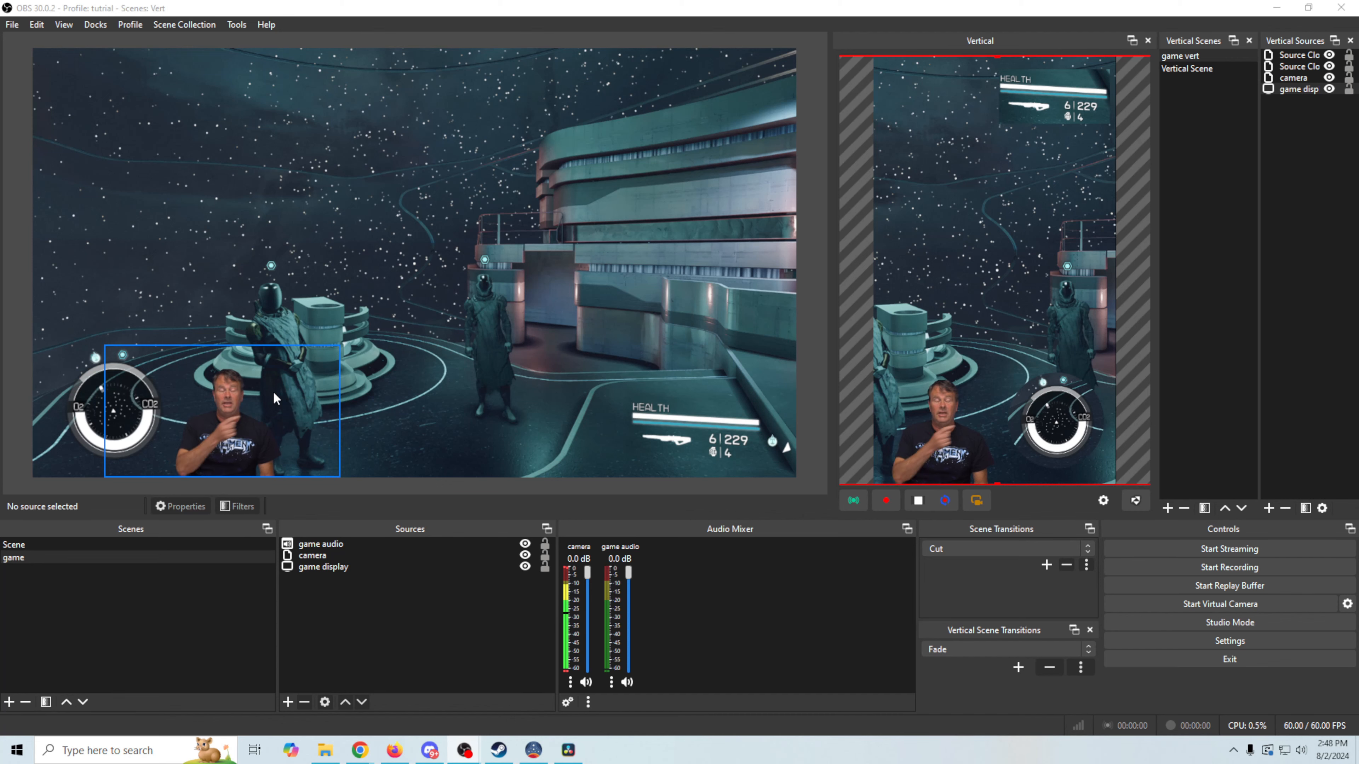
# Switch back and forth between the camera-only Scene and the game scene, ending on game
pyautogui.click(90, 543)
pyautogui.click(77, 556)
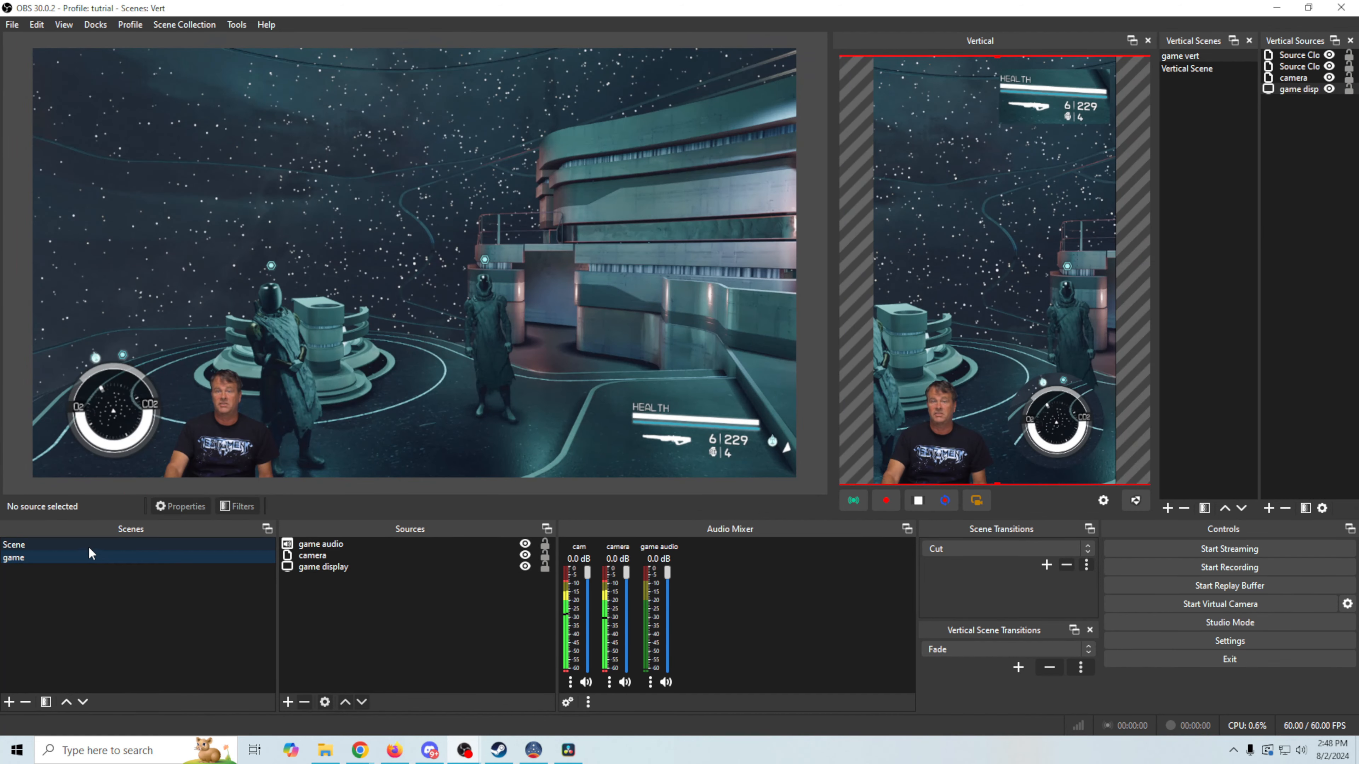
pyautogui.click(92, 543)
pyautogui.click(87, 558)
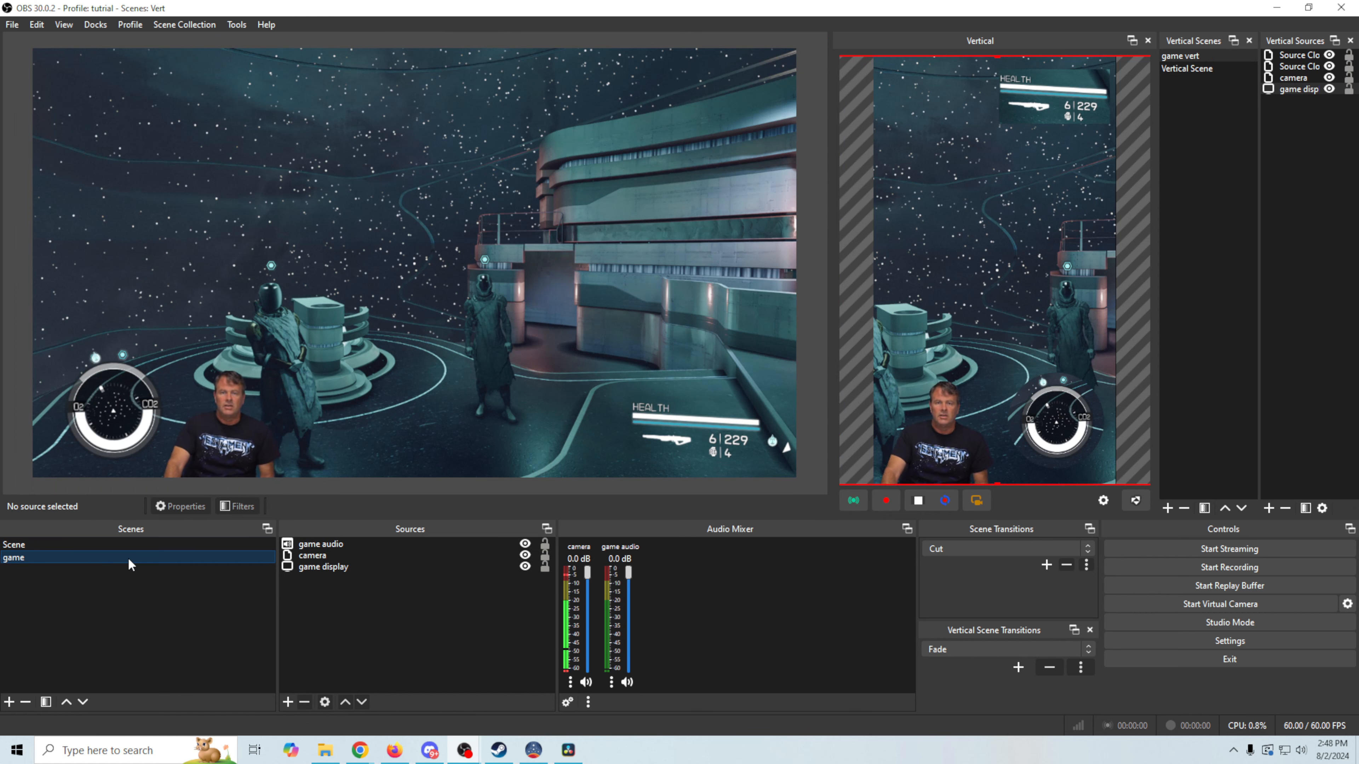
# Add a scene named 'menu', then make it live by way of the game scene
pyautogui.rightClick(105, 563)
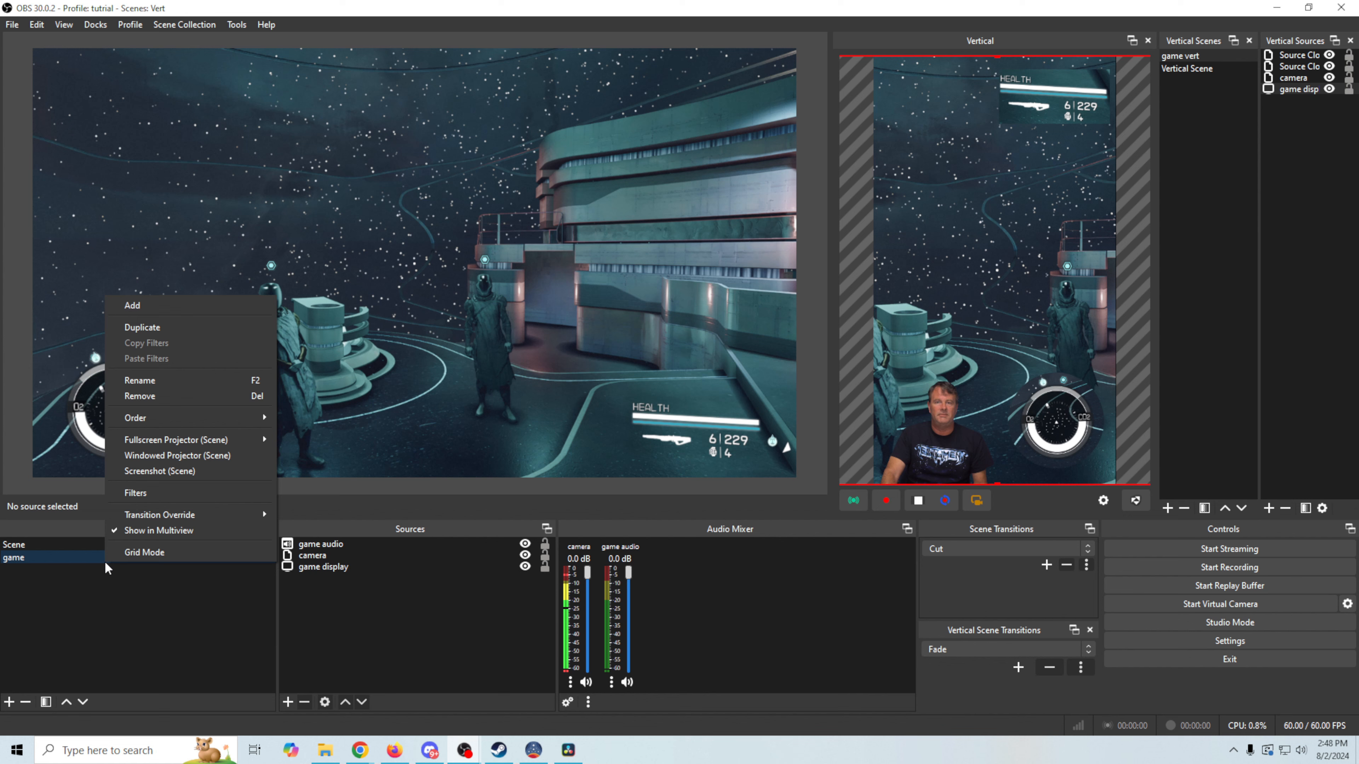
pyautogui.moveTo(191, 417)
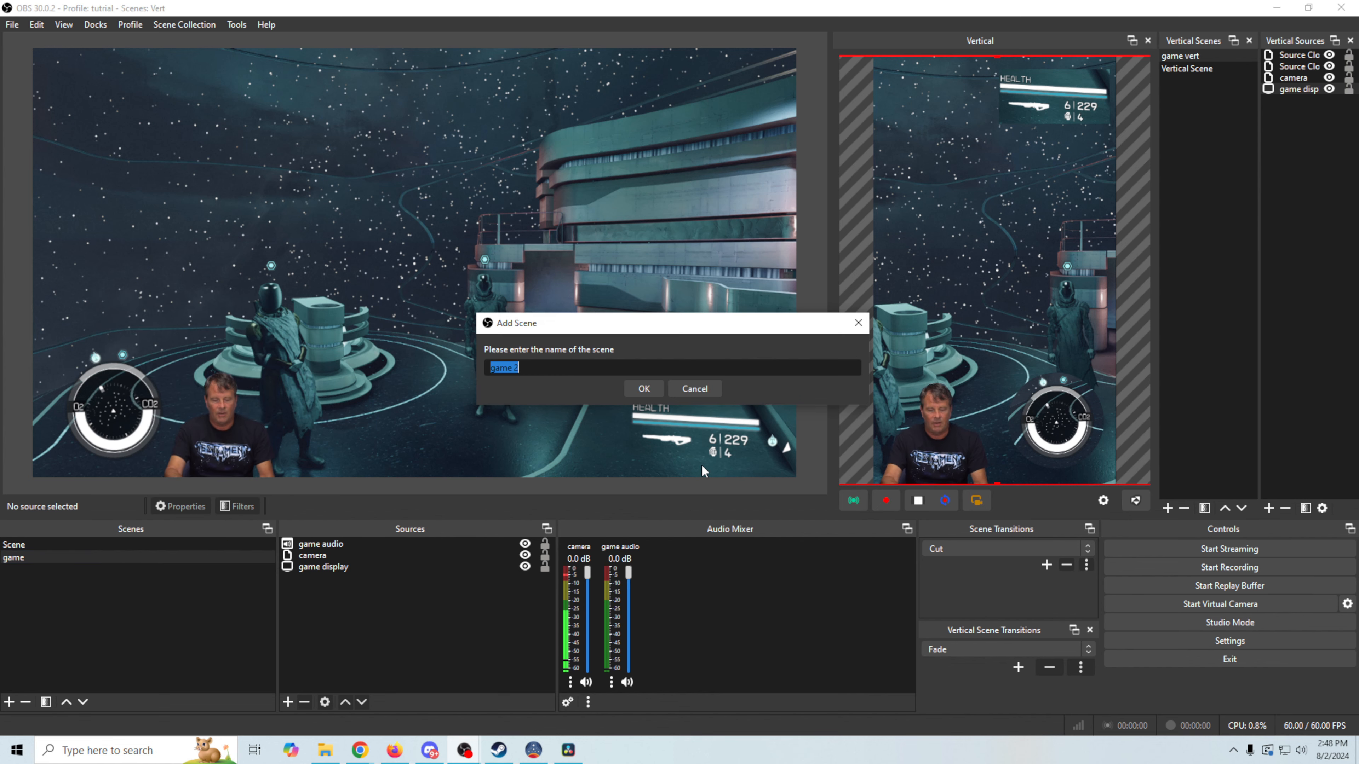
pyautogui.write('menu')
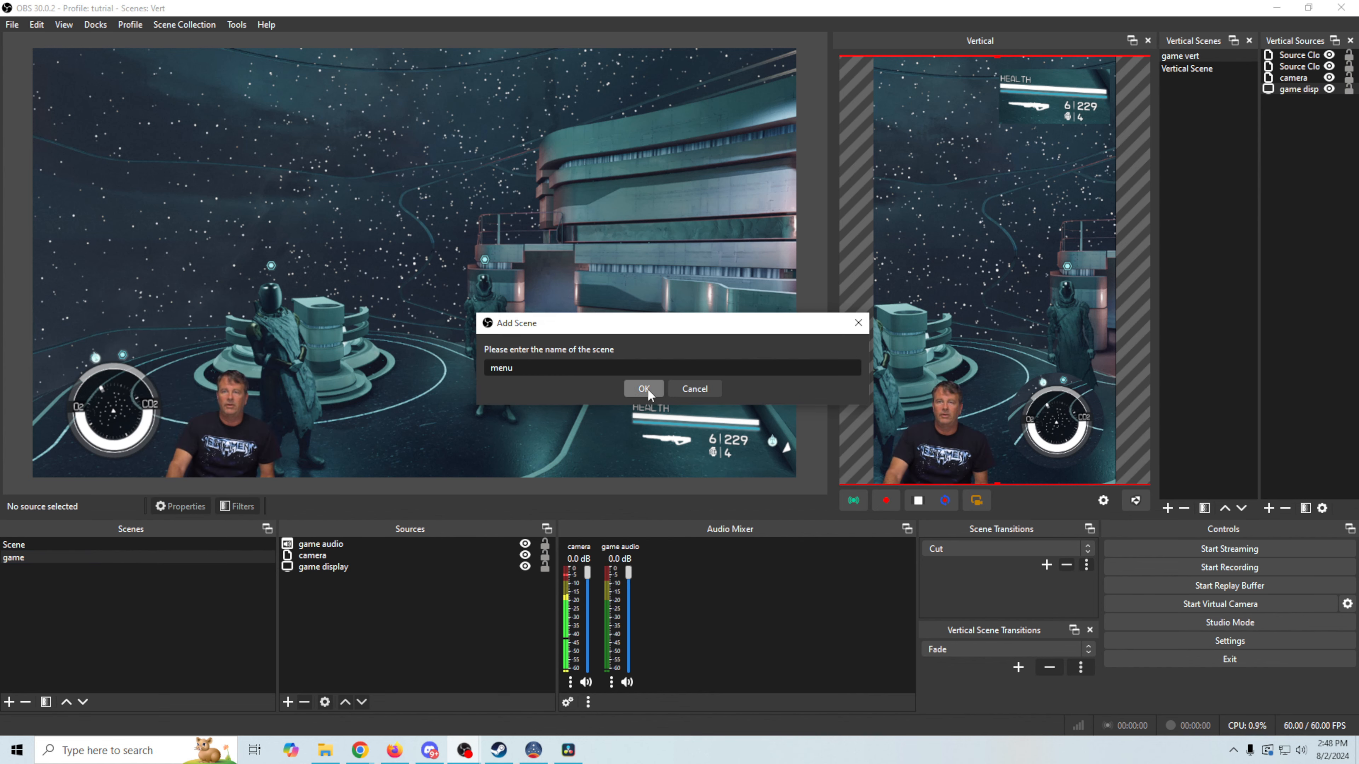
pyautogui.click(643, 389)
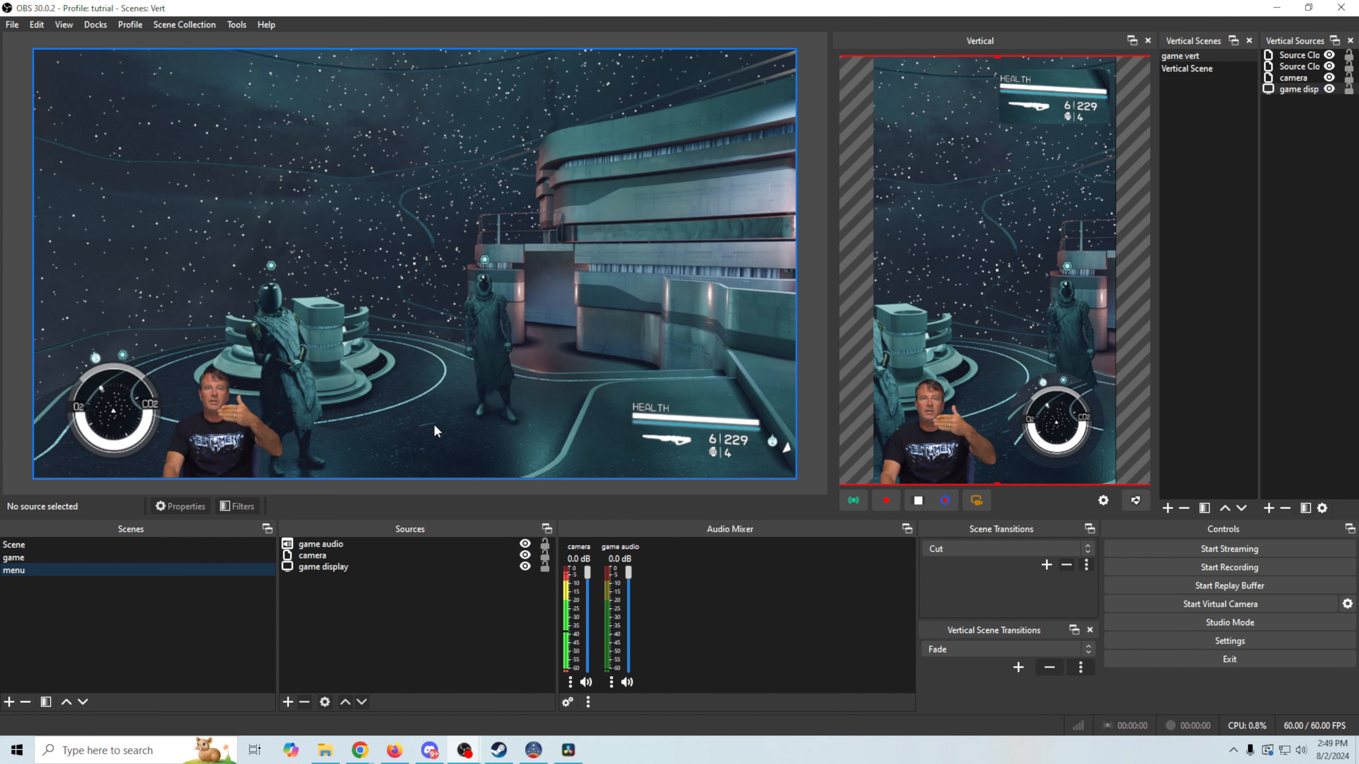
pyautogui.click(105, 558)
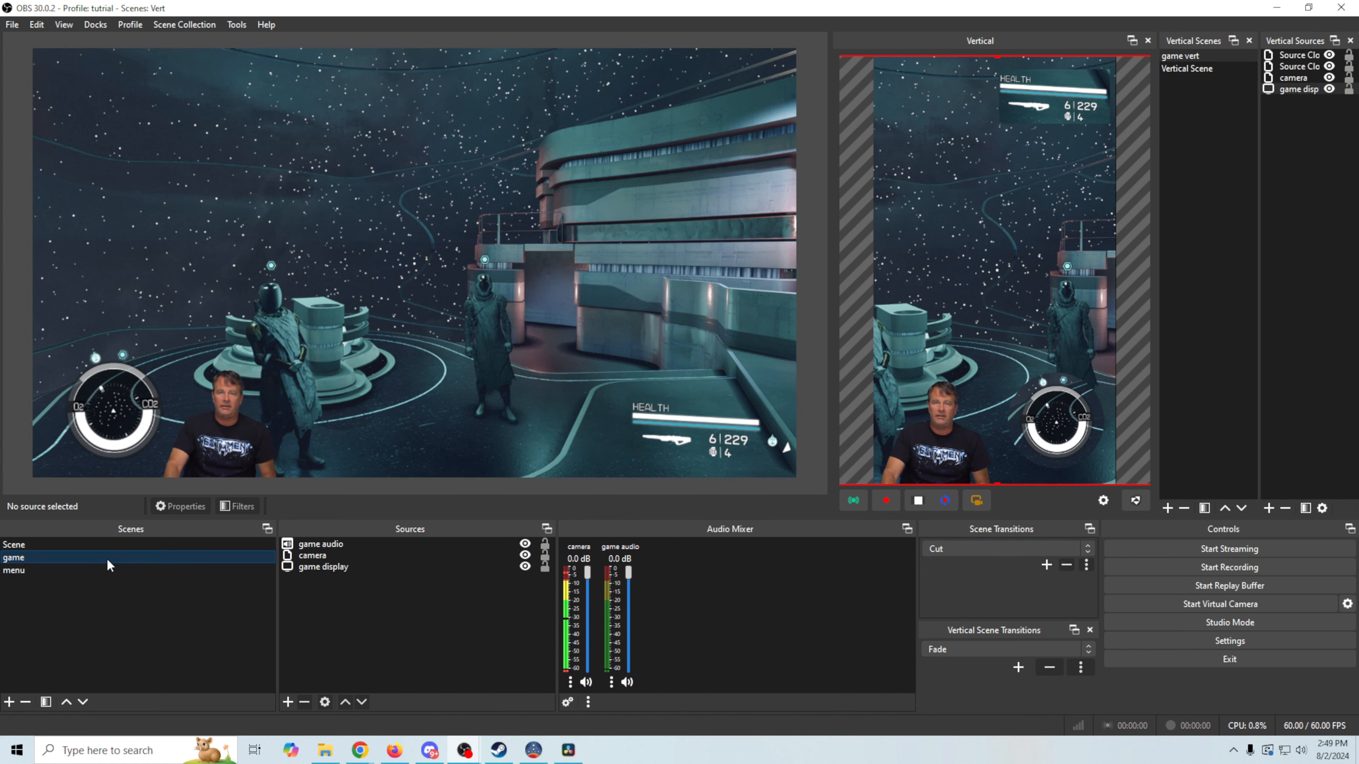
pyautogui.click(107, 572)
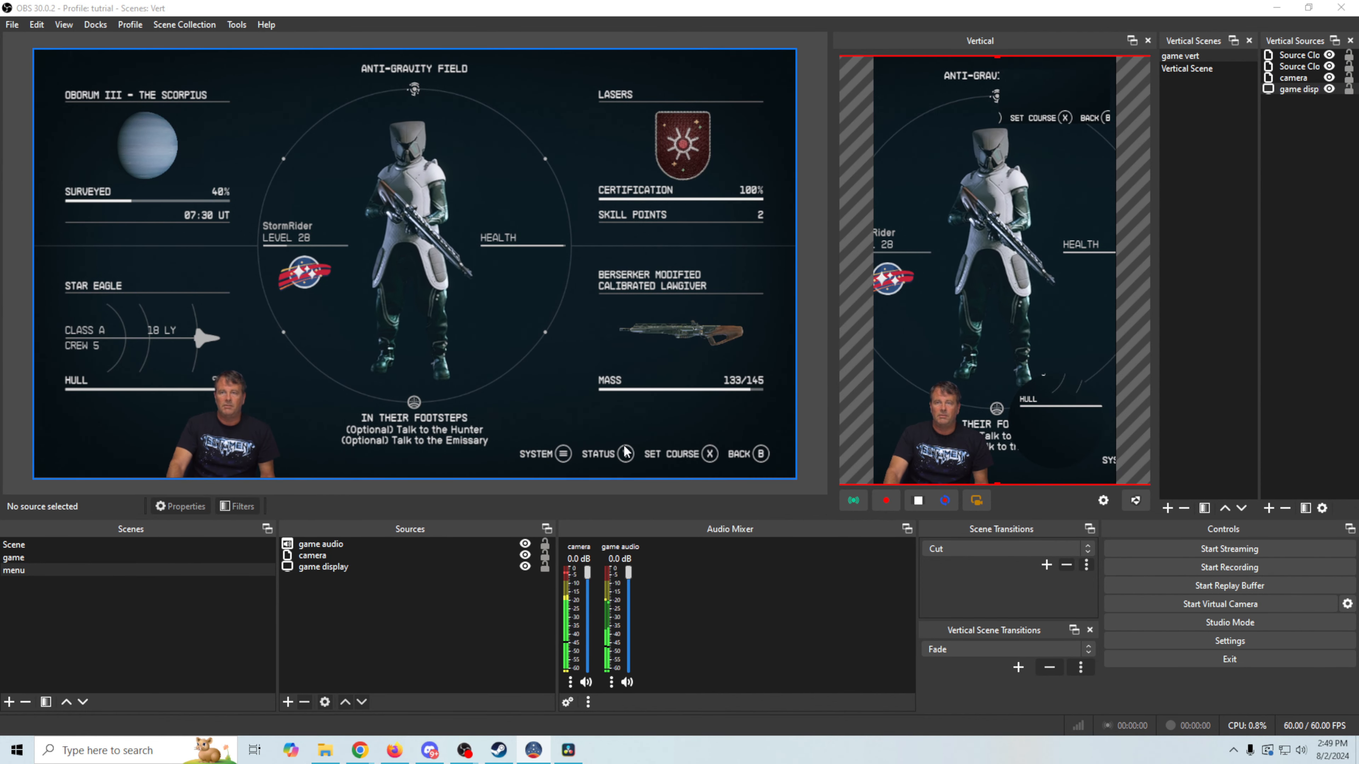
# Create a macro named 'Game' in the Advanced Scene Switcher and reselect the game scene
pyautogui.click(236, 25)
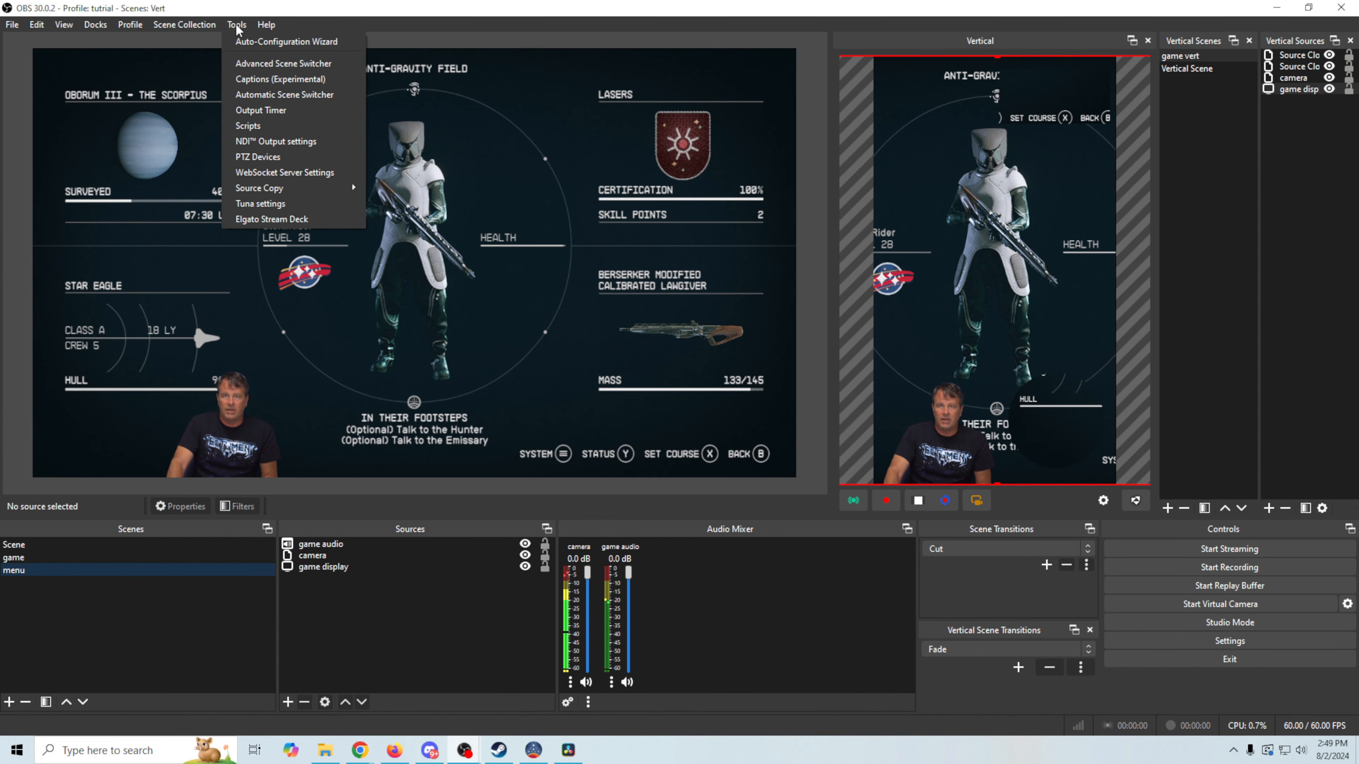
pyautogui.click(241, 67)
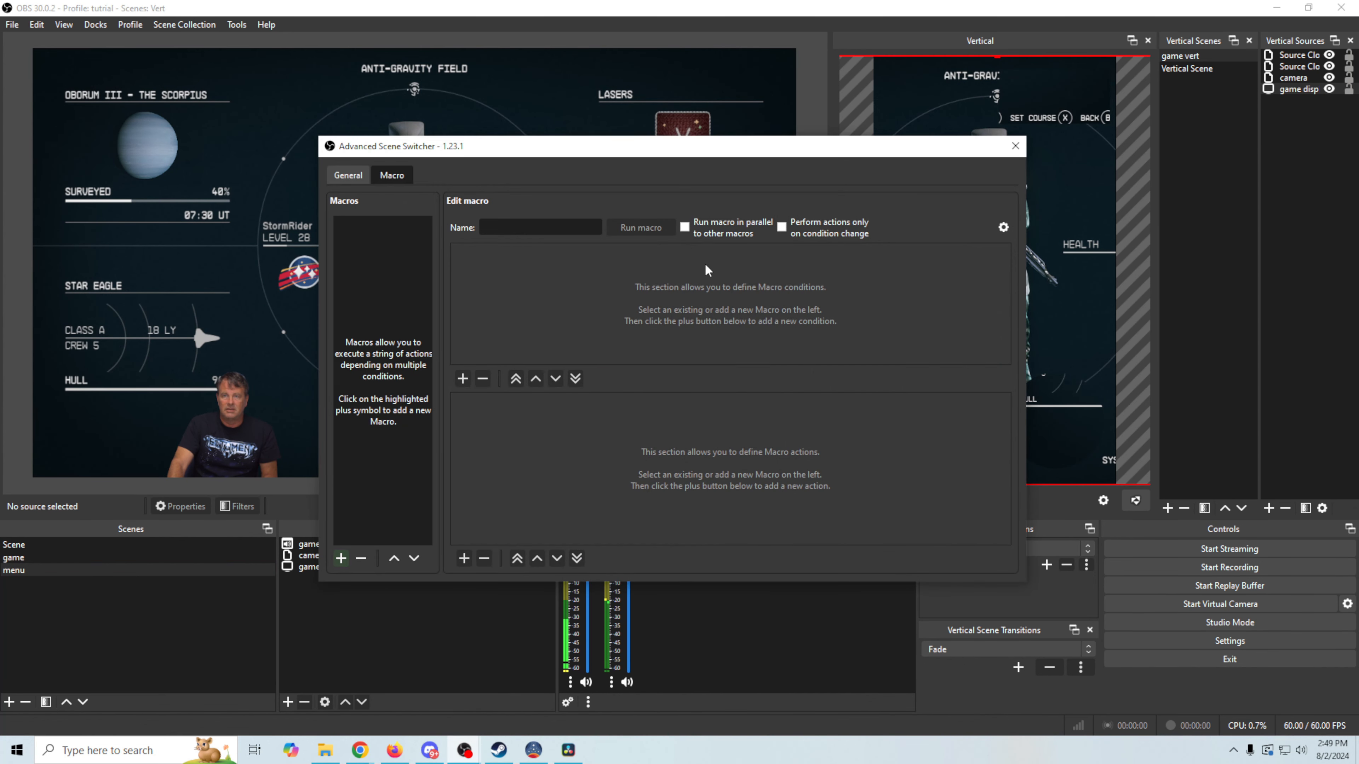
pyautogui.moveTo(683, 150); pyautogui.dragTo(661, 256)
pyautogui.click(327, 664)
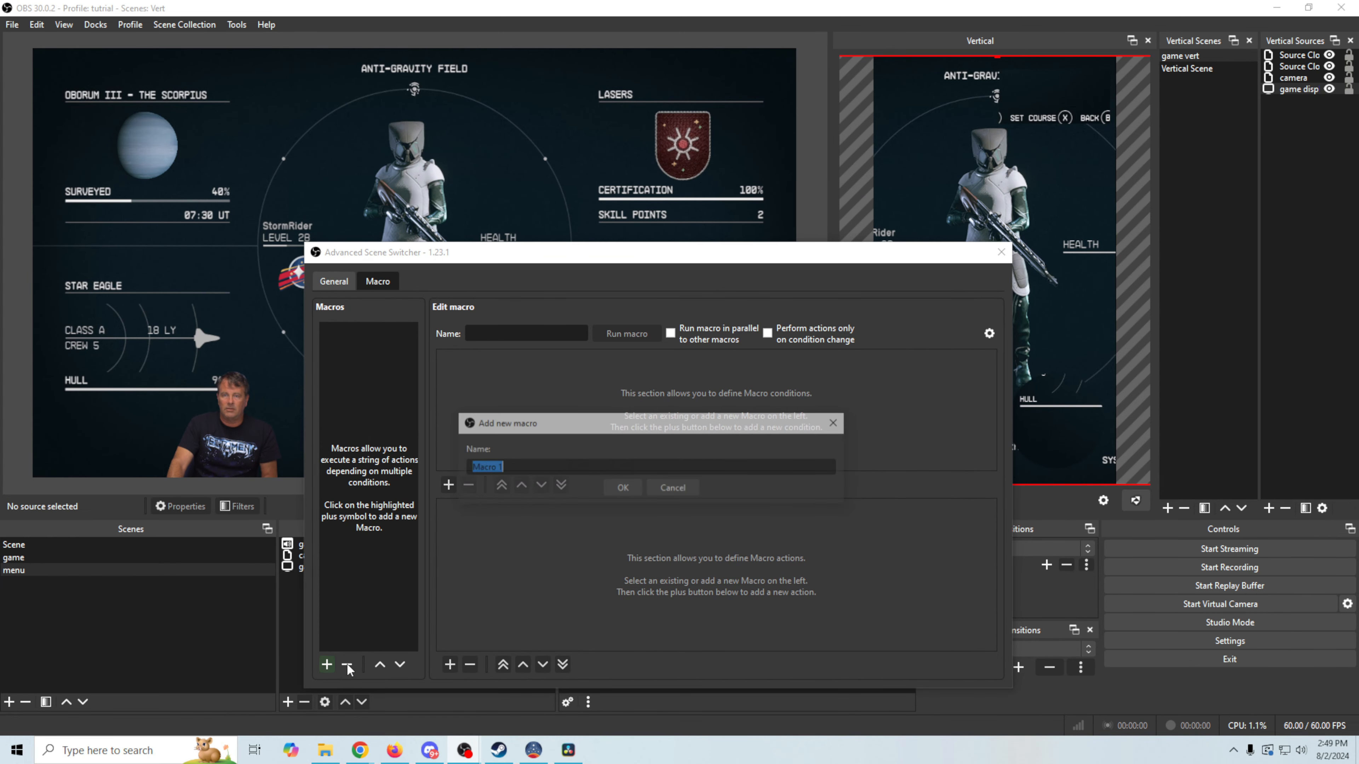
pyautogui.write('Game')
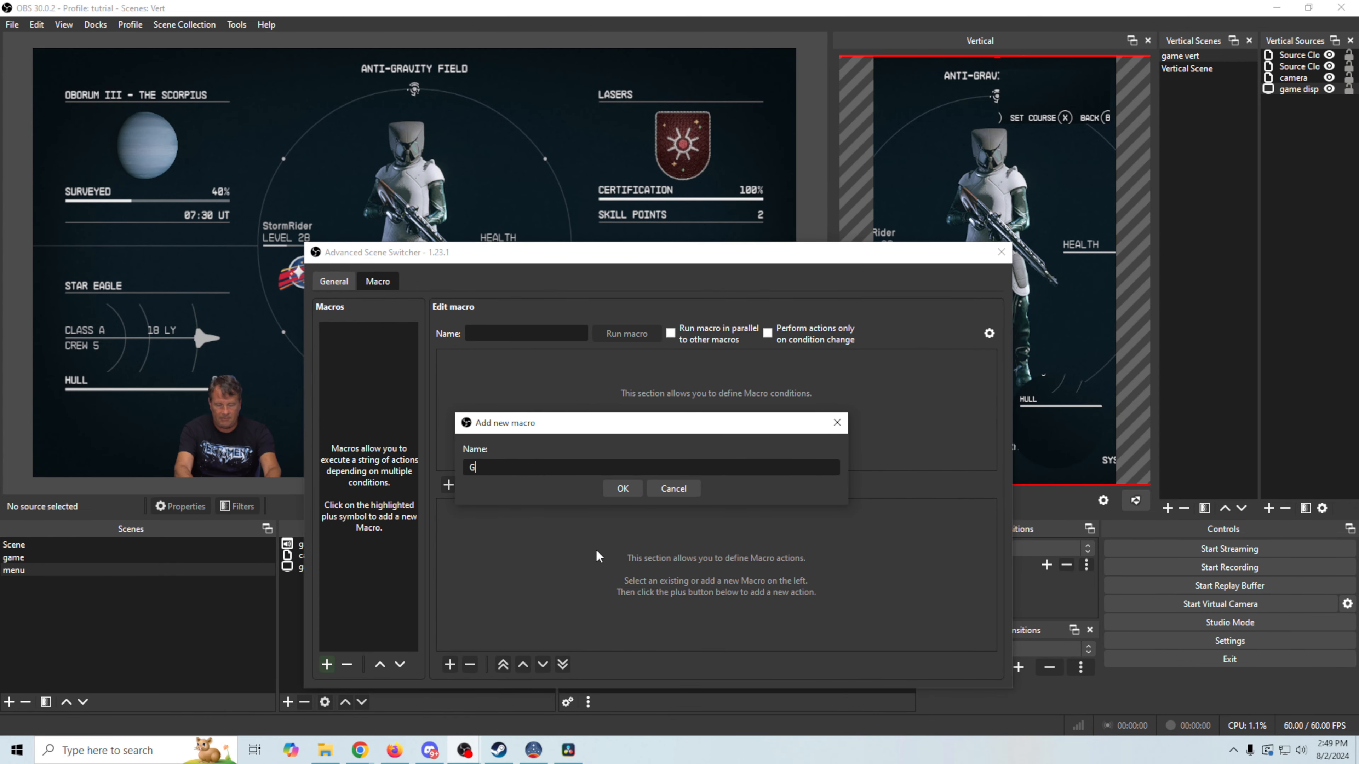
pyautogui.click(607, 489)
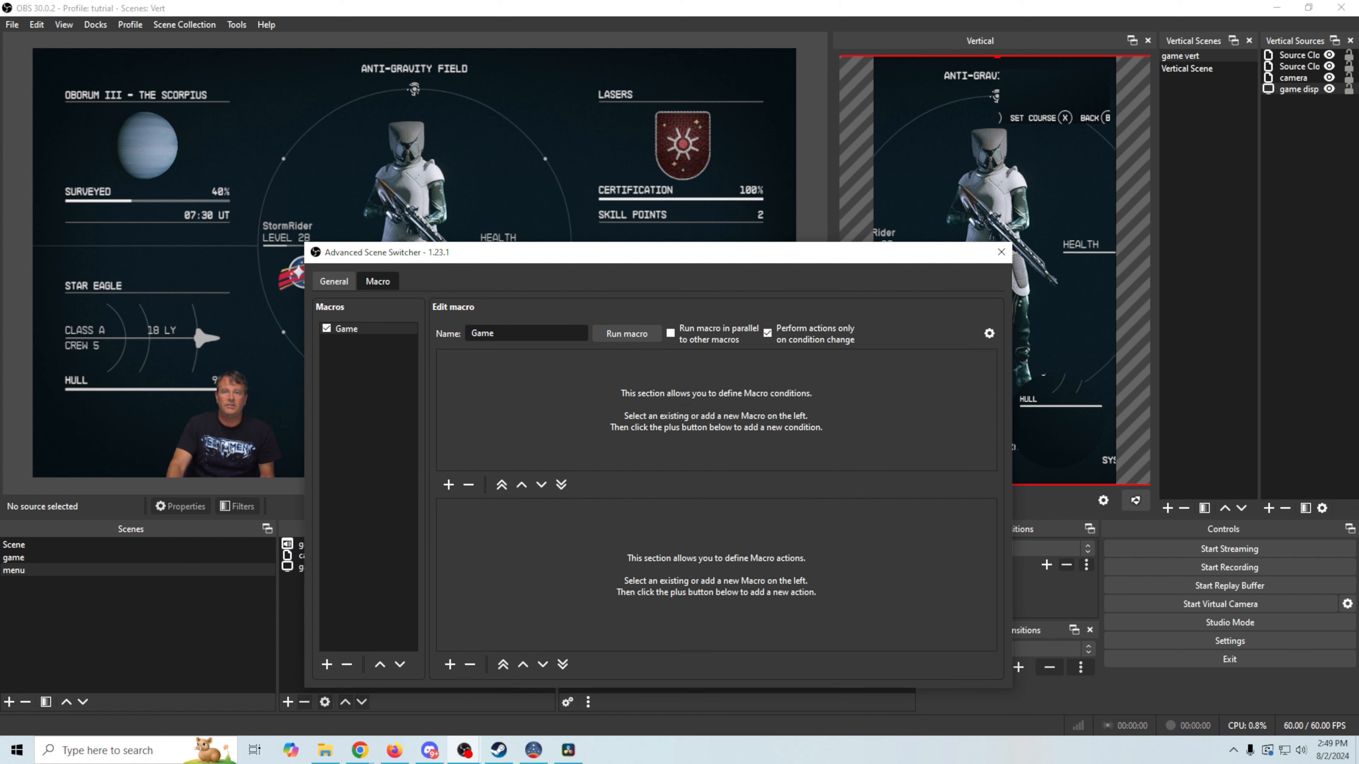
pyautogui.click(45, 561)
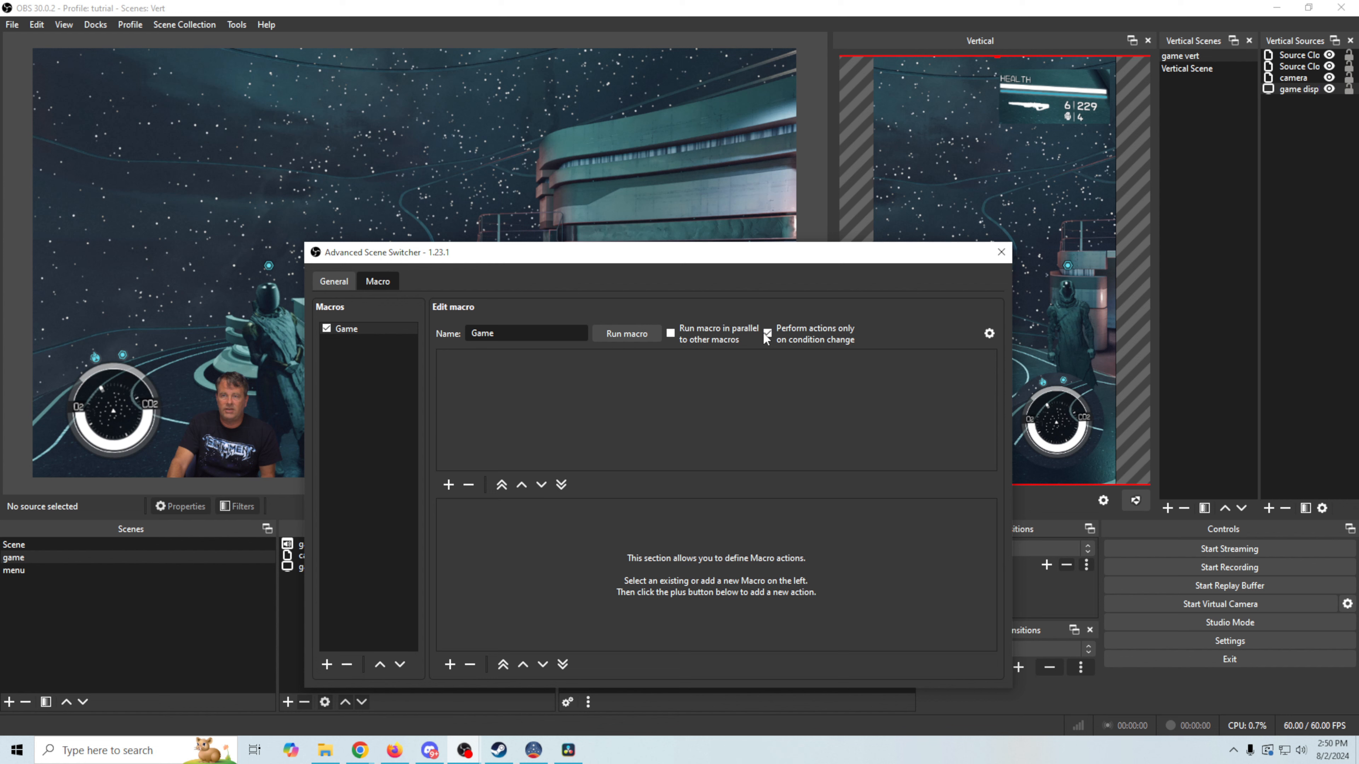
# Disable 'Perform actions only on condition change' and add a Video condition watching the game display source
pyautogui.click(764, 333)
pyautogui.click(449, 485)
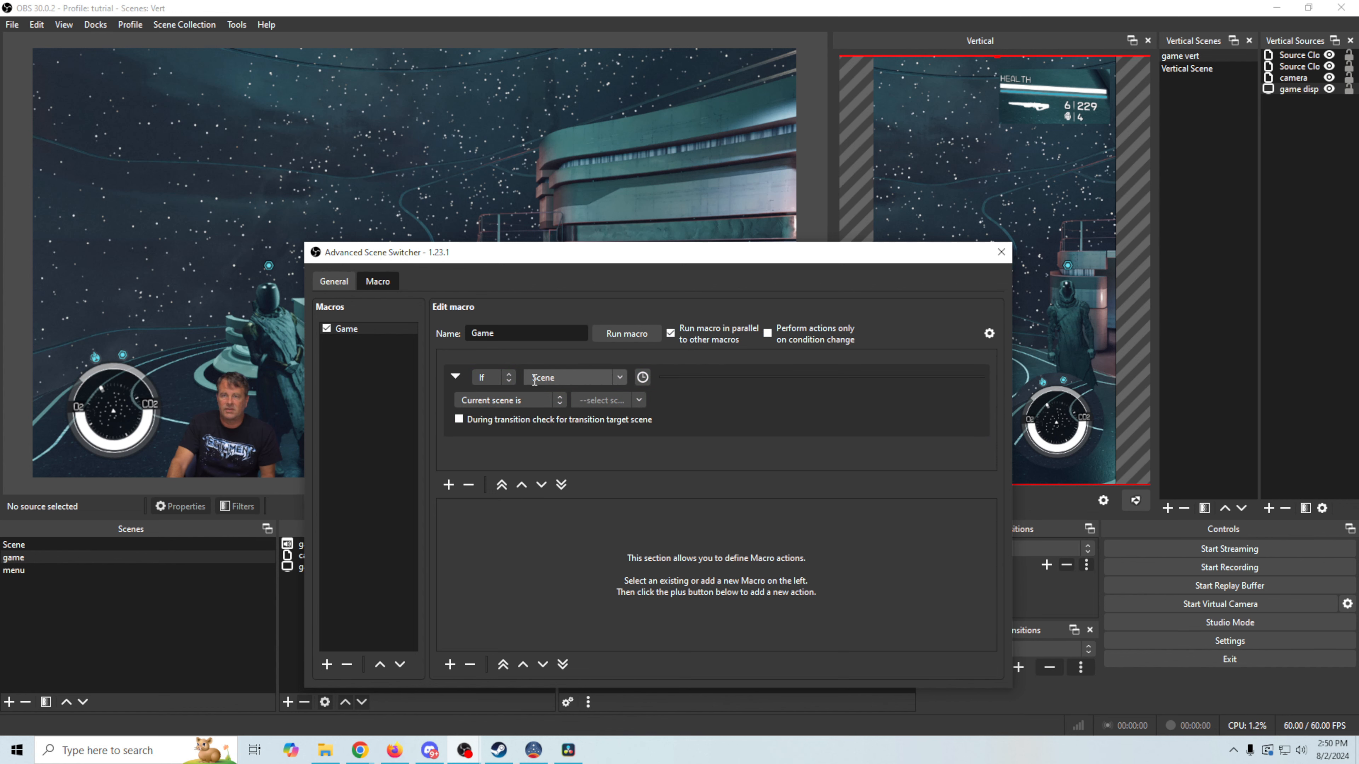
pyautogui.click(622, 376)
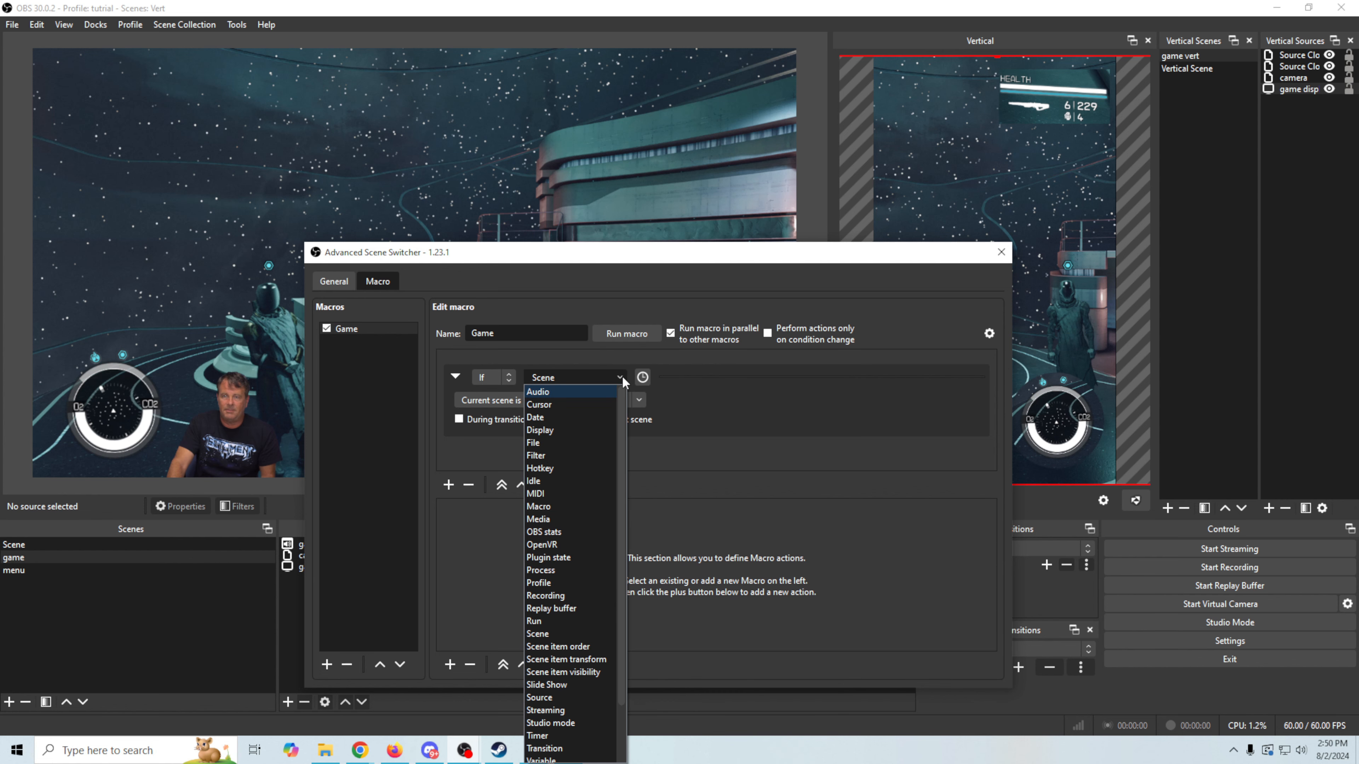
pyautogui.scroll(-2, 572, 532)
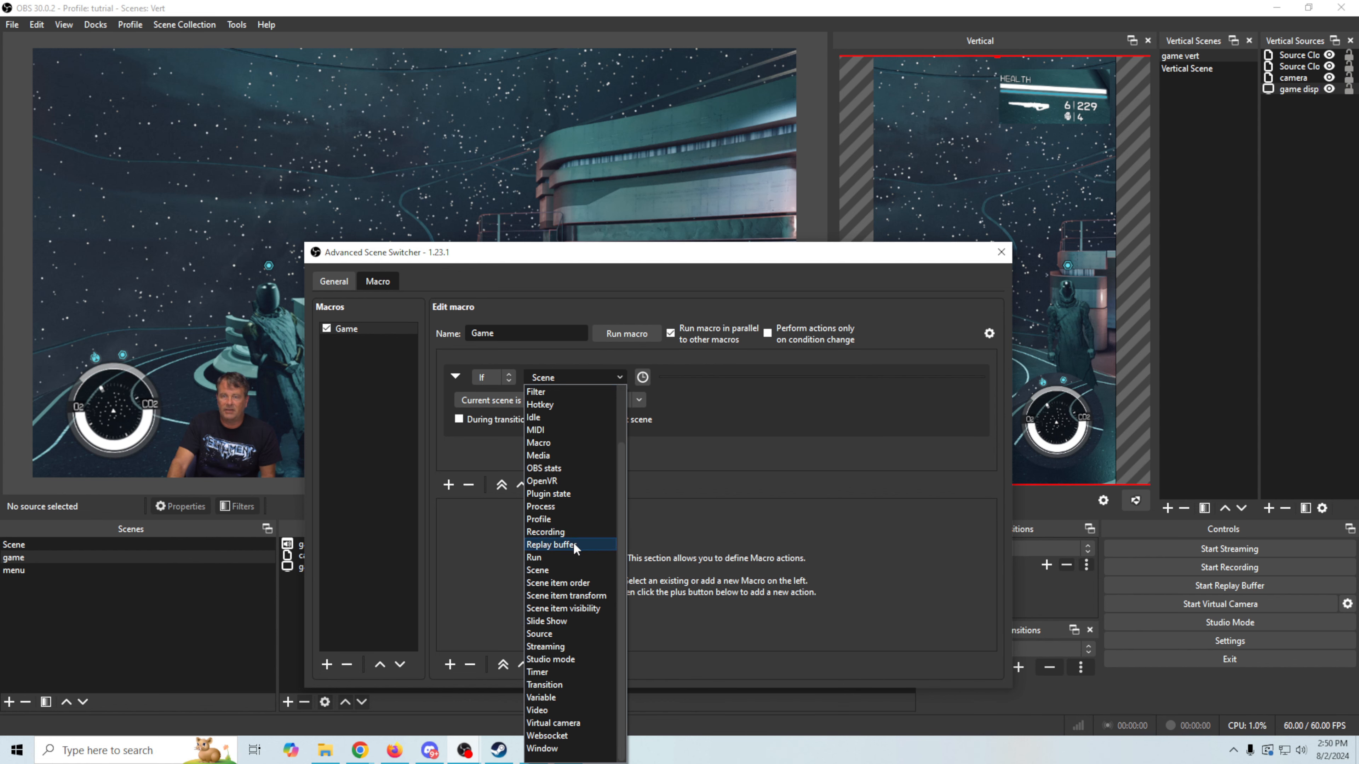
pyautogui.click(537, 709)
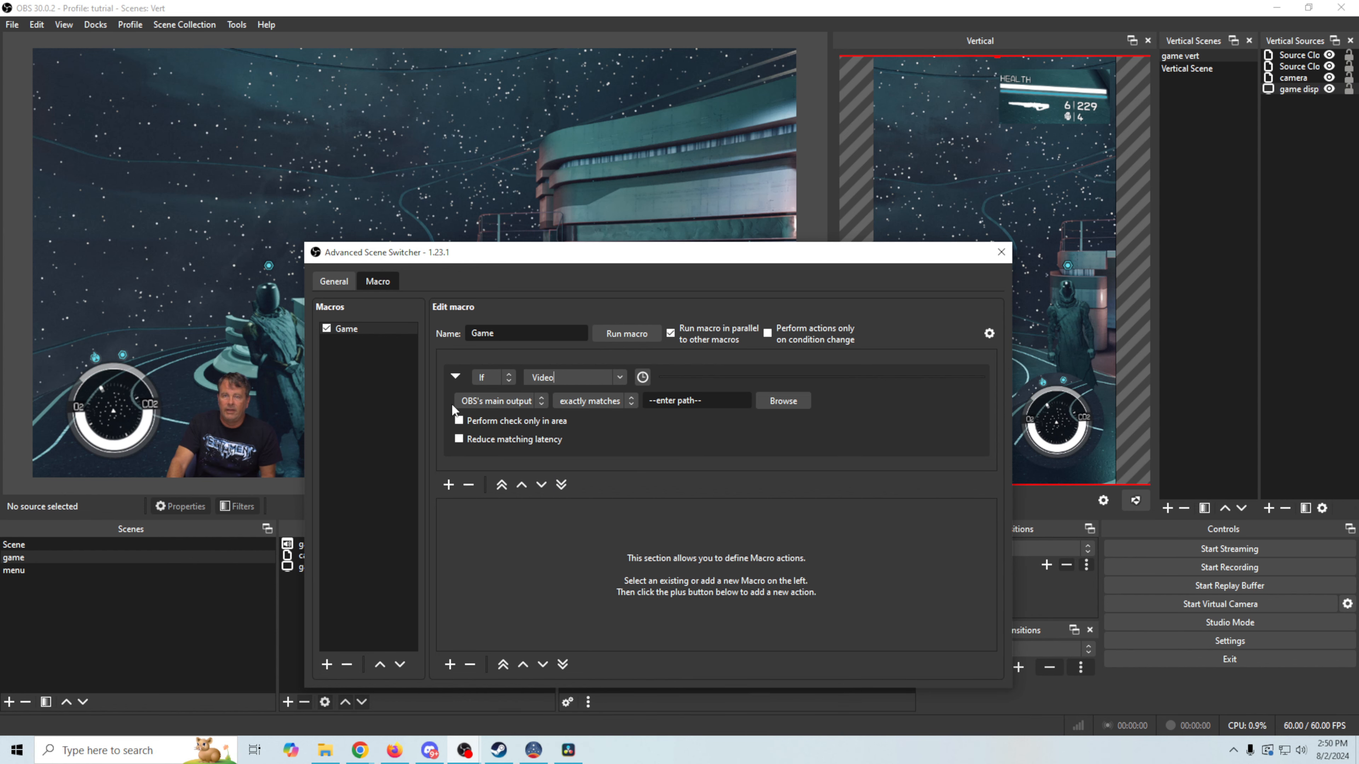
pyautogui.click(535, 402)
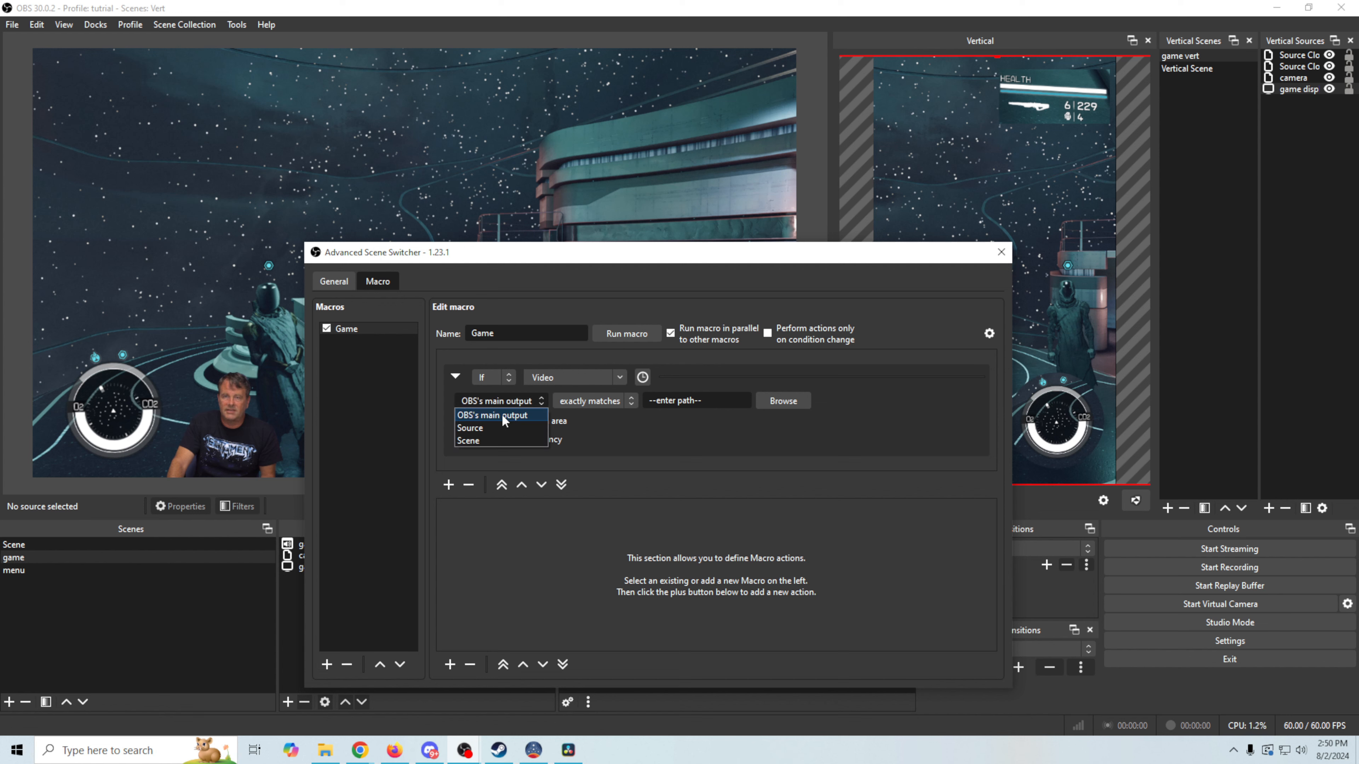
pyautogui.click(478, 427)
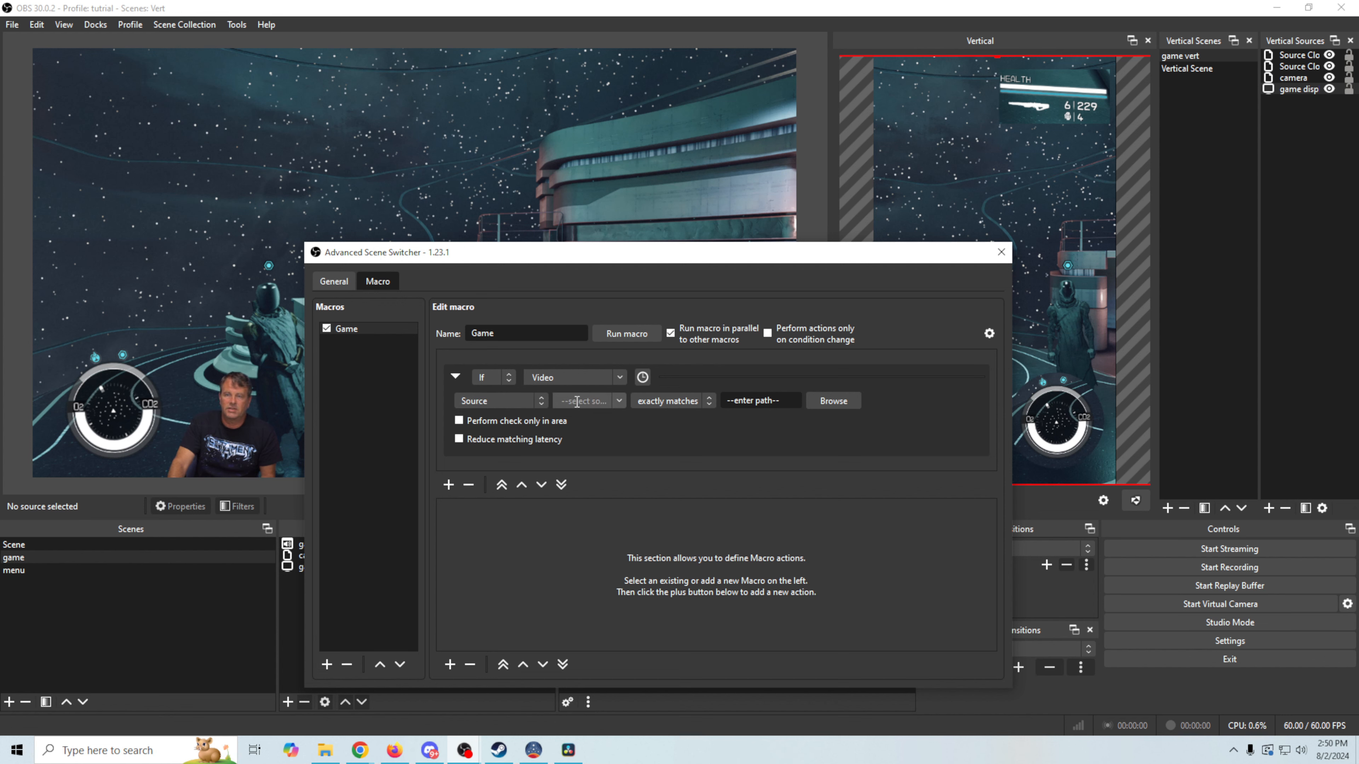
pyautogui.click(621, 402)
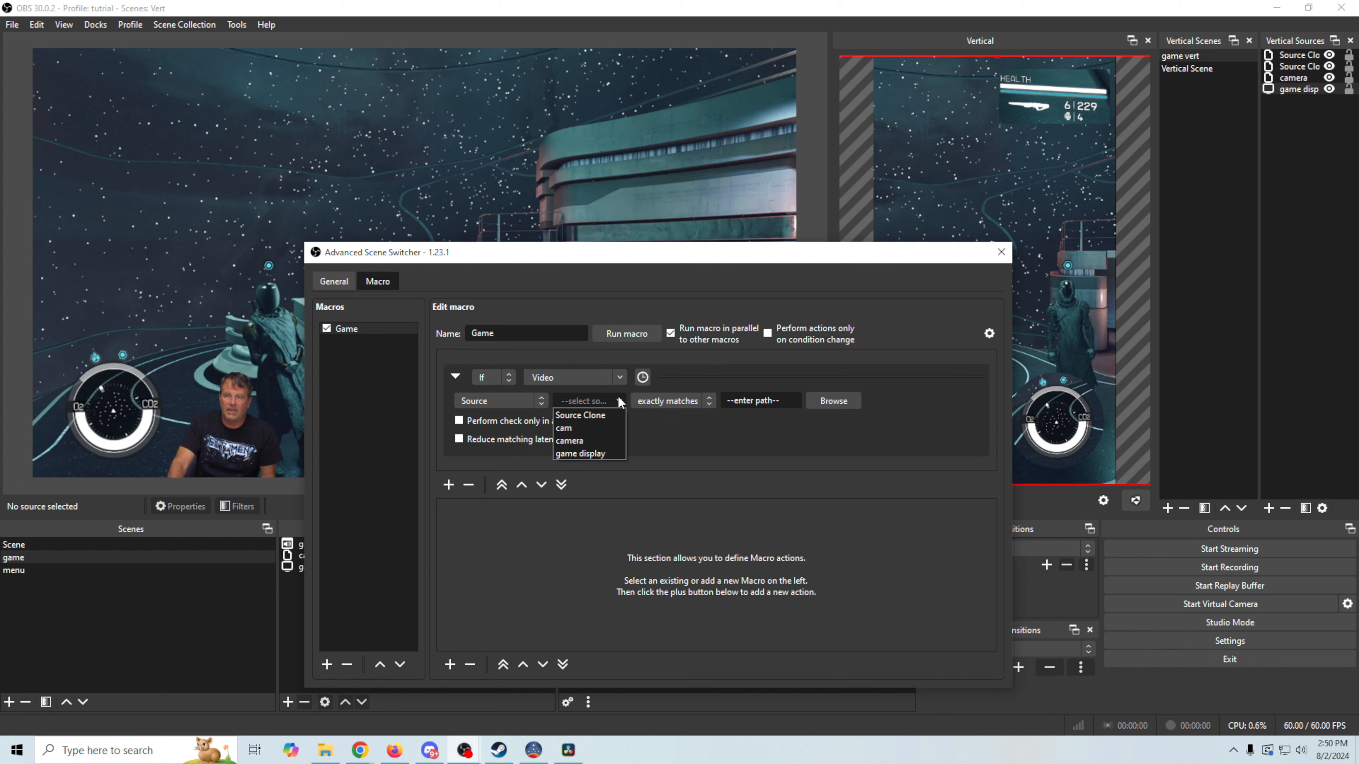
pyautogui.click(598, 454)
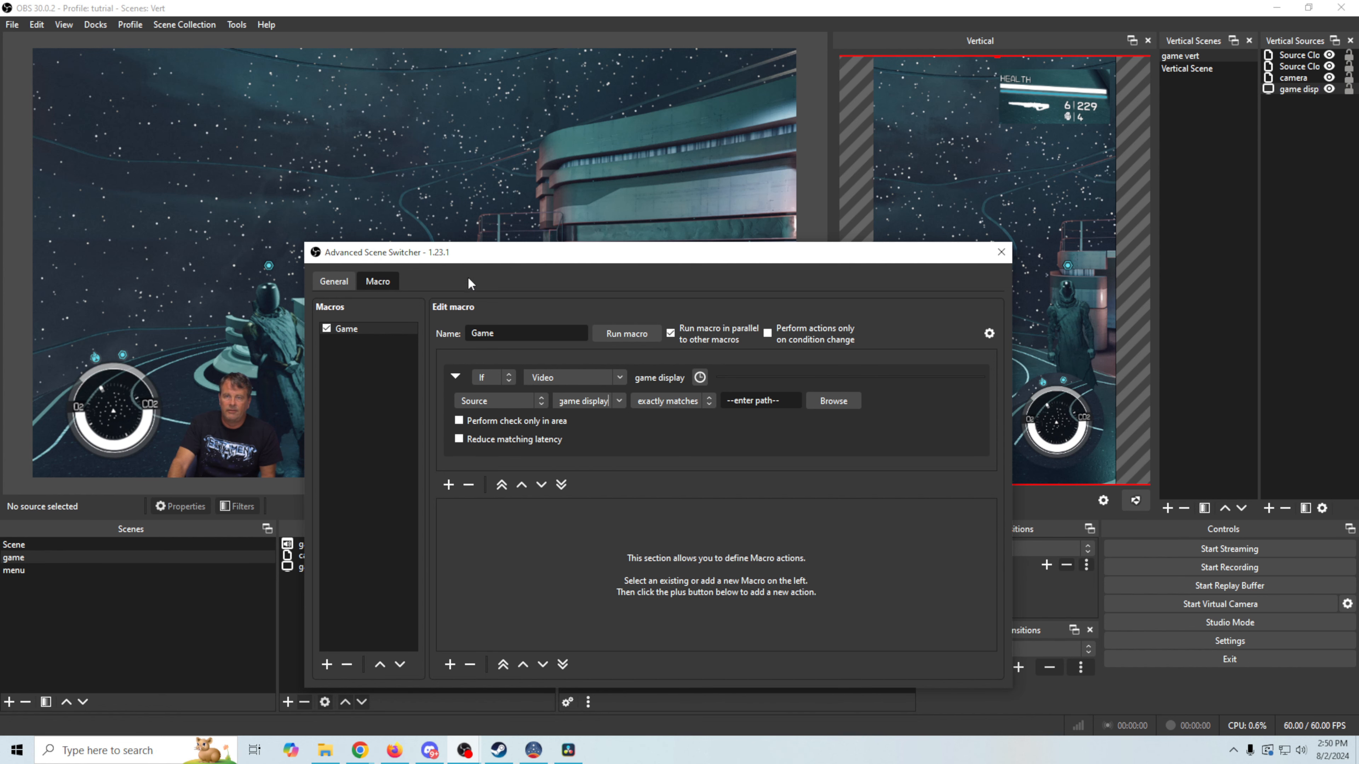
# Set the Video condition to 'matches pattern'
pyautogui.moveTo(502, 259); pyautogui.dragTo(801, 246)
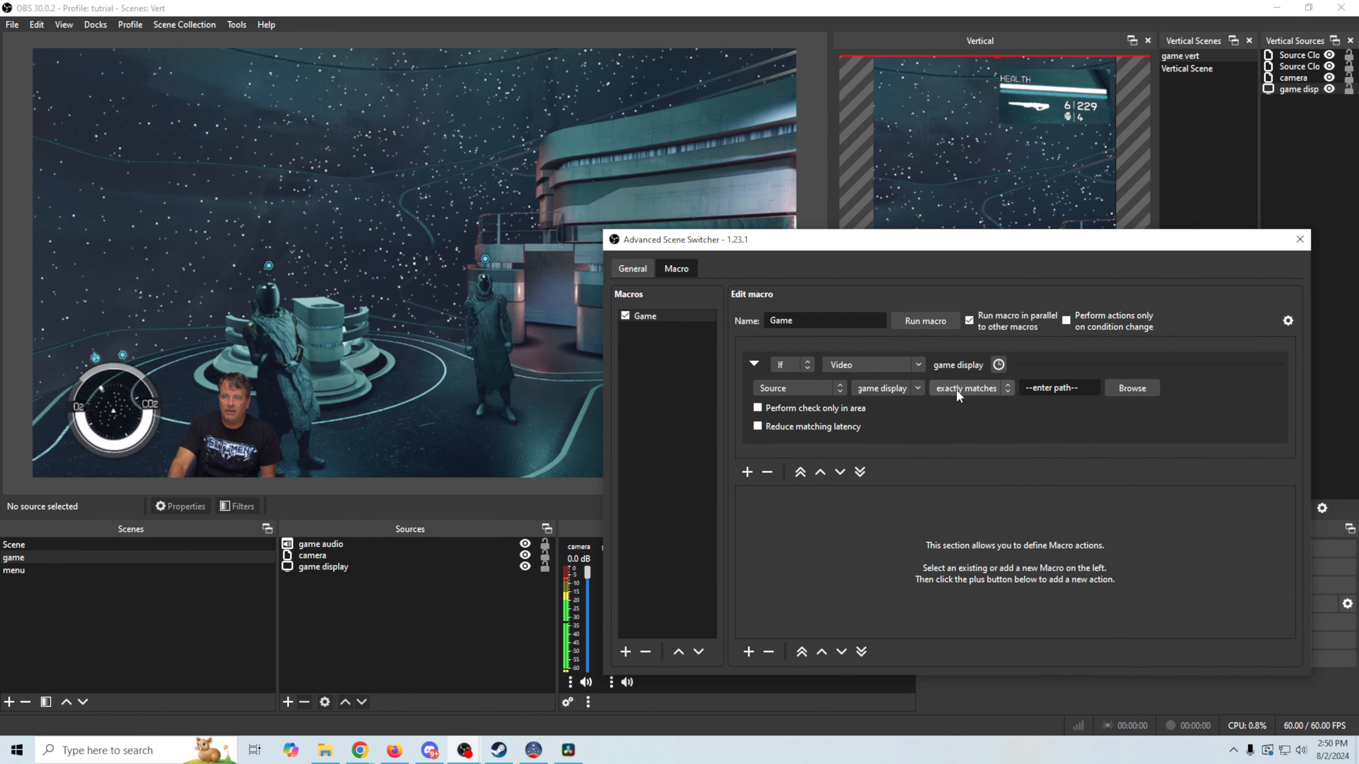
pyautogui.moveTo(960, 251); pyautogui.dragTo(993, 255)
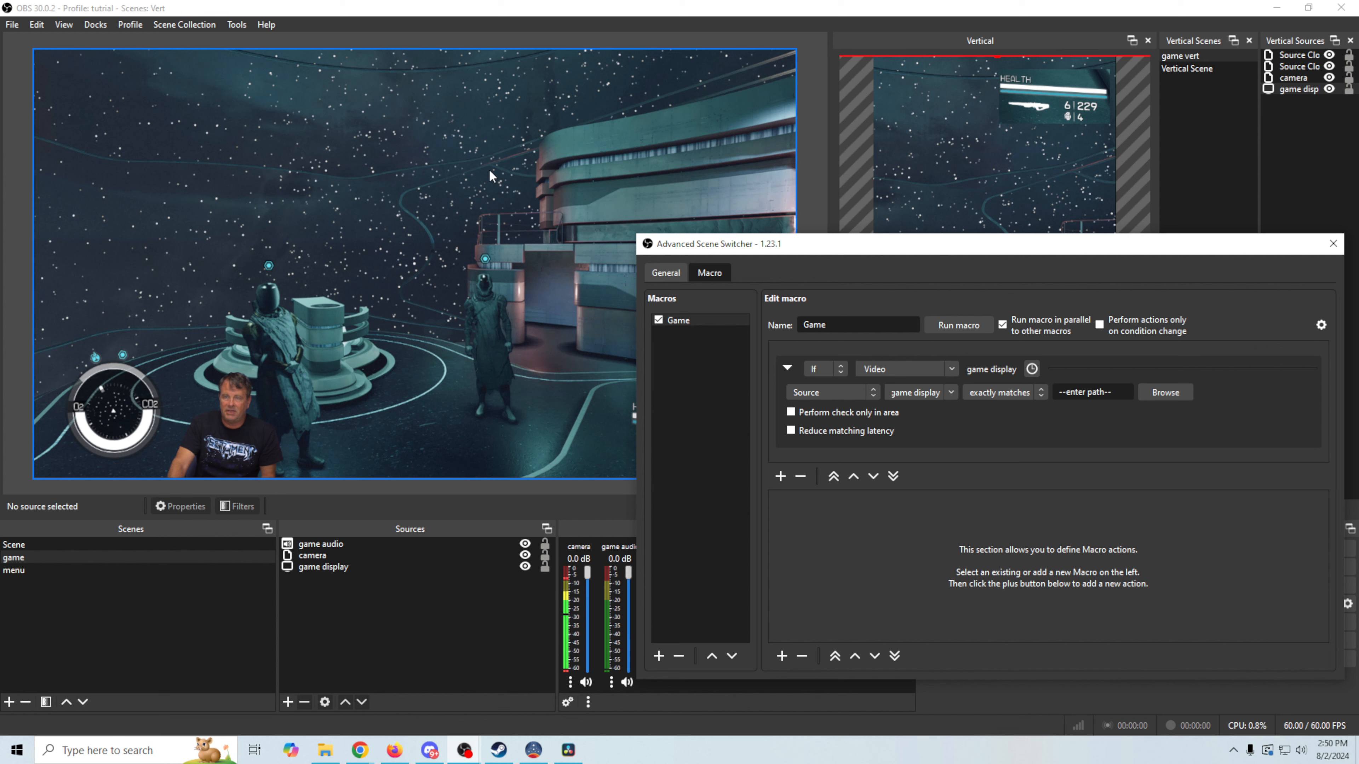
pyautogui.click(1042, 391)
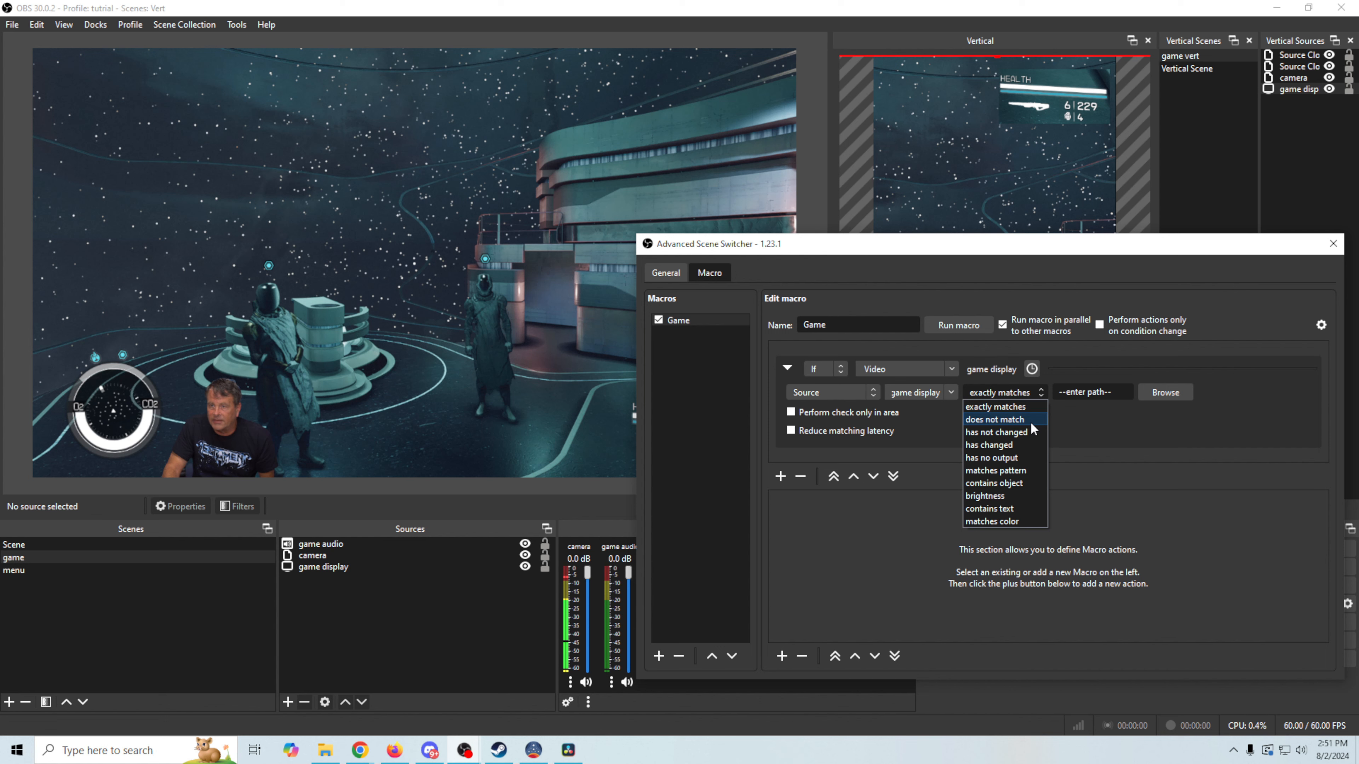
pyautogui.click(1015, 471)
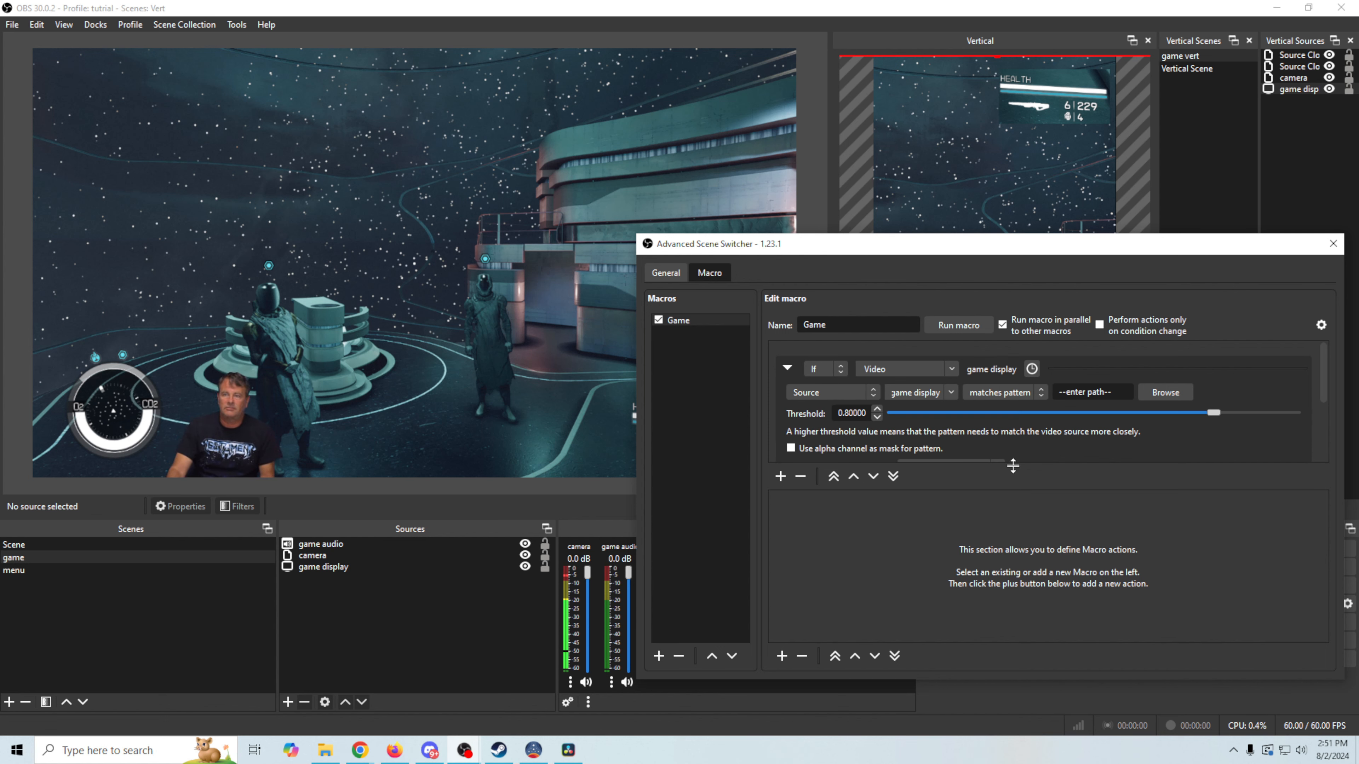
# Capture a game-display screenshot as the pattern, overwriting game.png in the Scene ref folder
pyautogui.click(1164, 393)
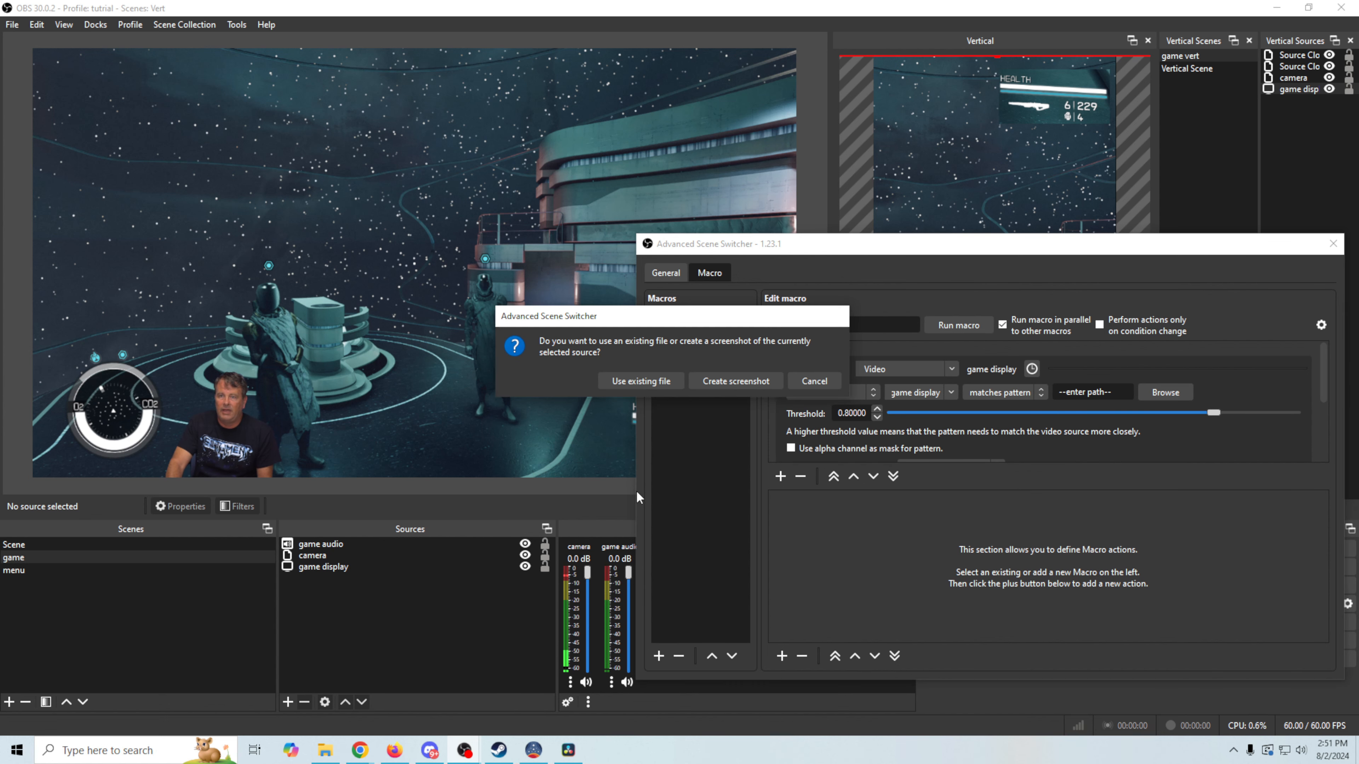
pyautogui.click(729, 381)
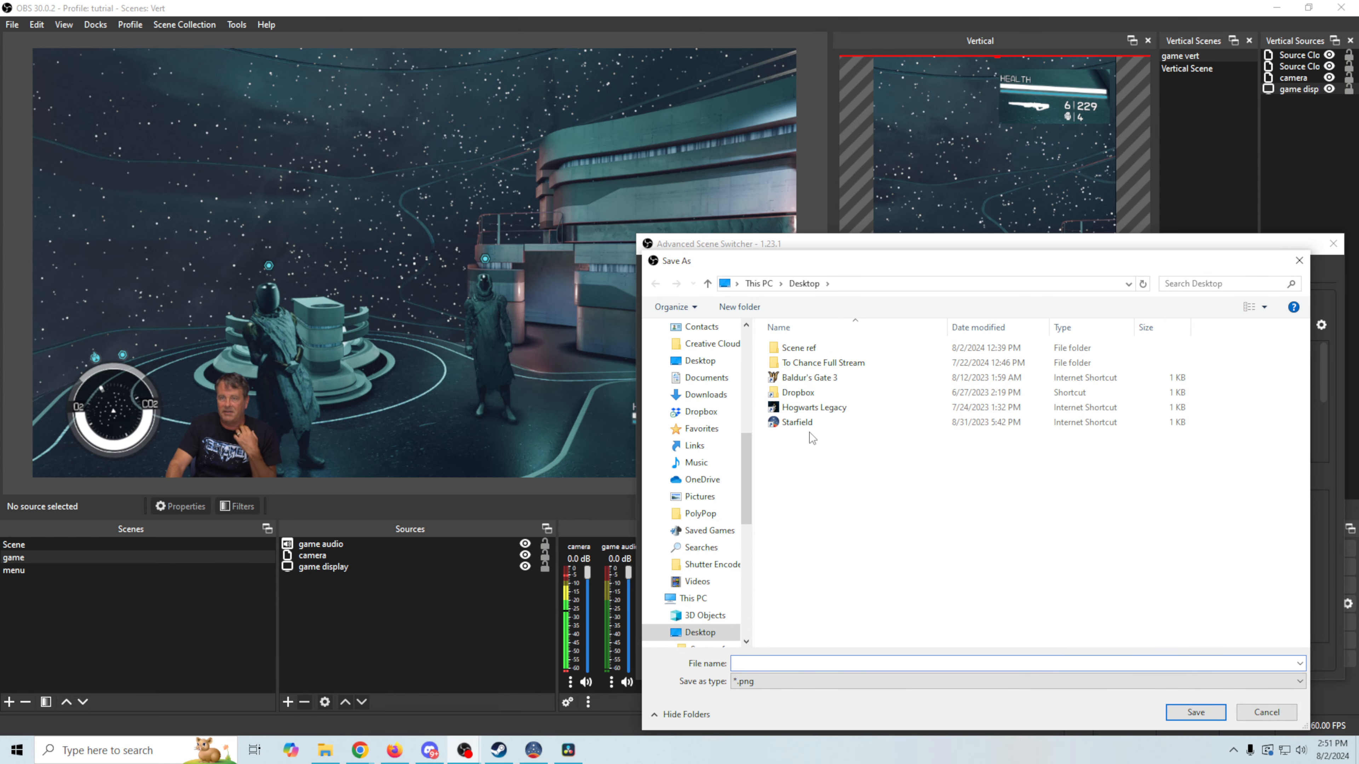
pyautogui.doubleClick(797, 348)
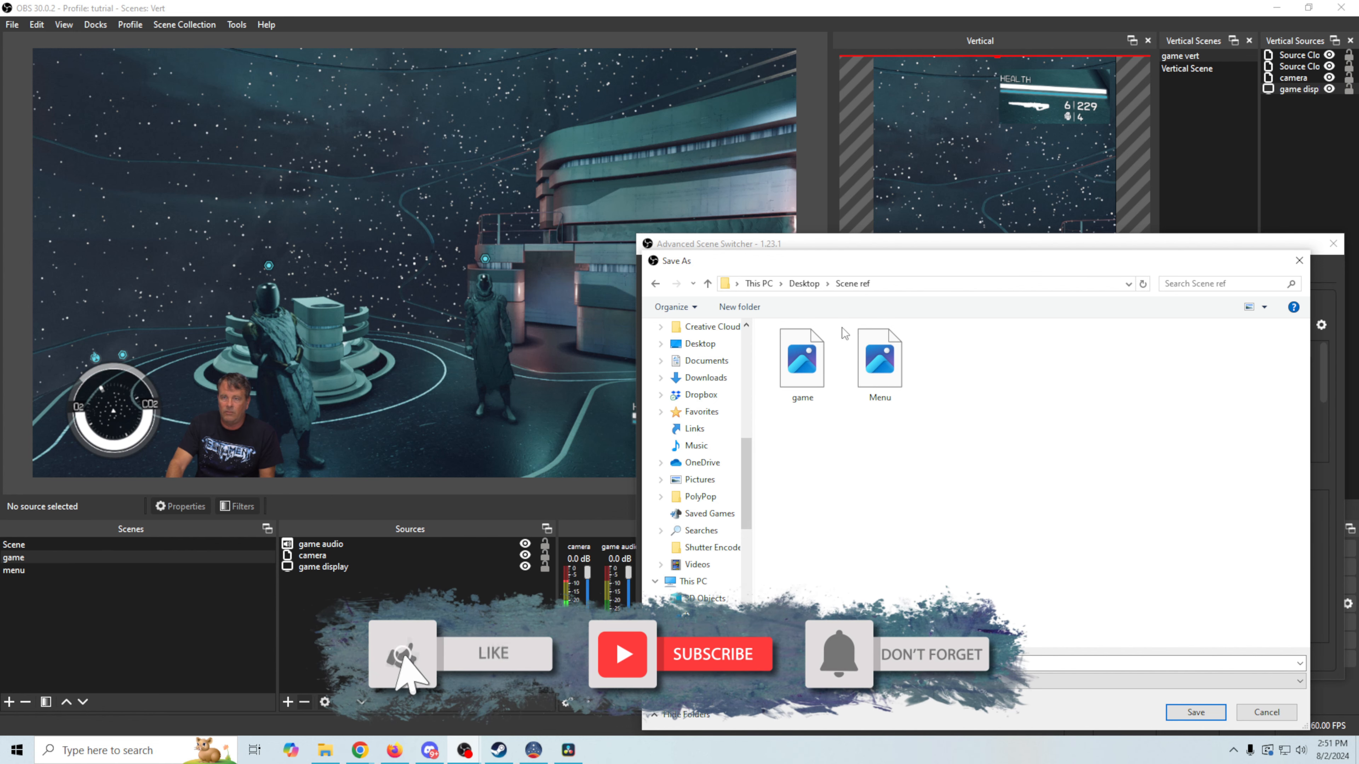
pyautogui.moveTo(884, 268); pyautogui.dragTo(457, 488)
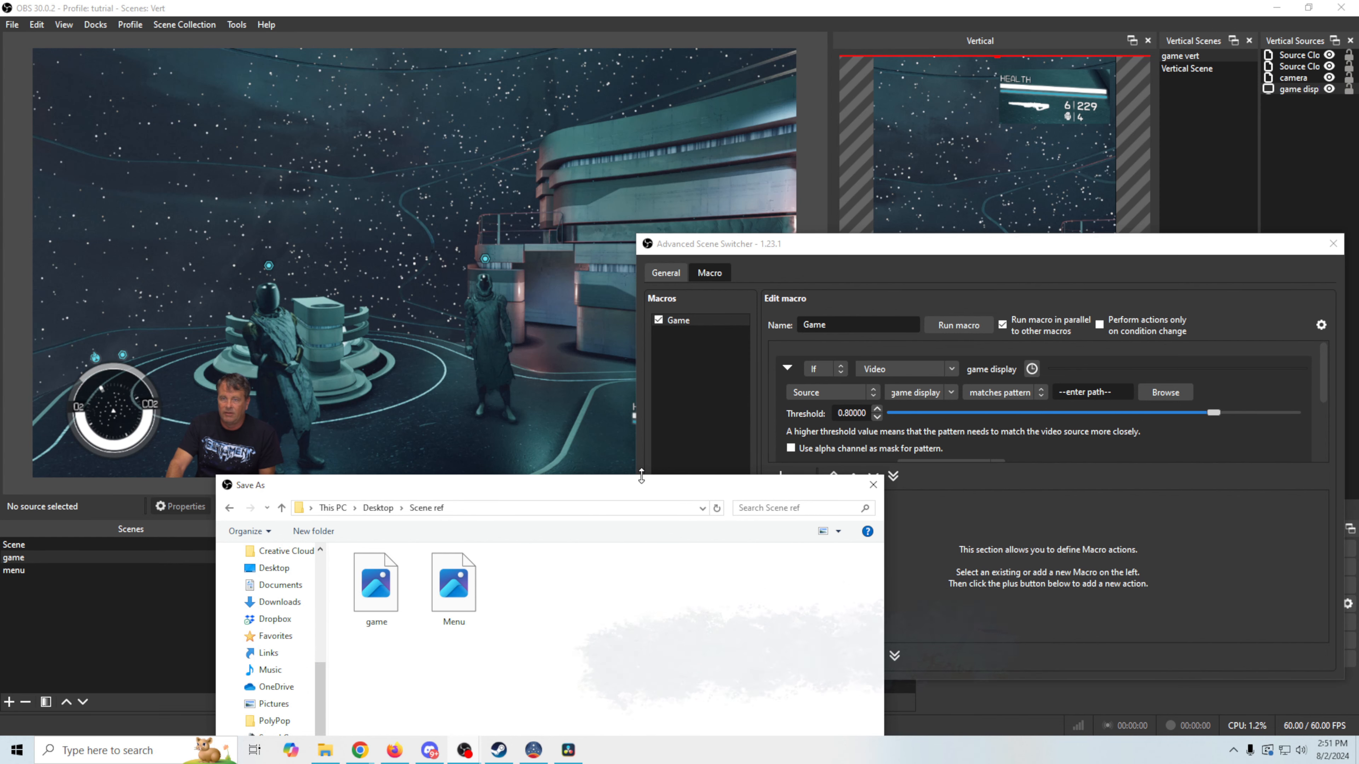
pyautogui.moveTo(636, 484); pyautogui.dragTo(801, 193)
pyautogui.click(541, 292)
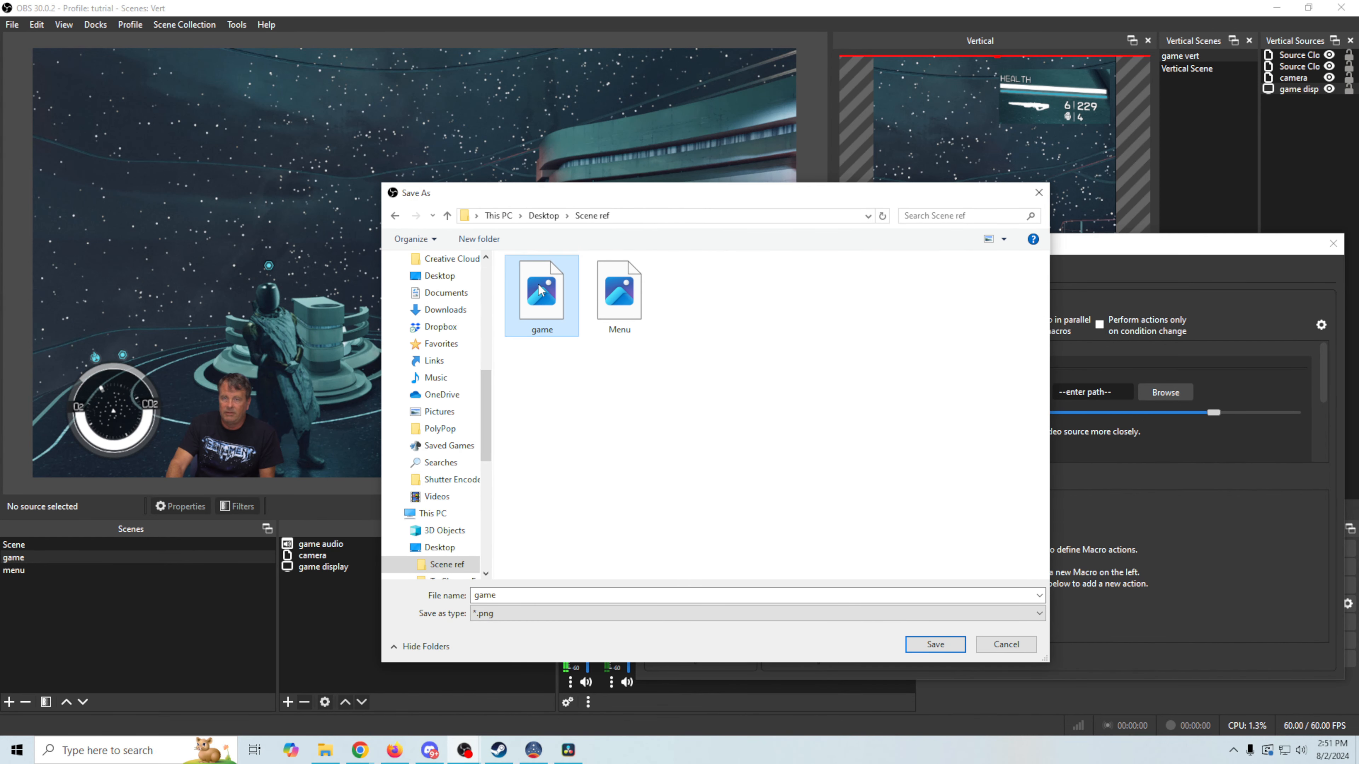
pyautogui.click(935, 644)
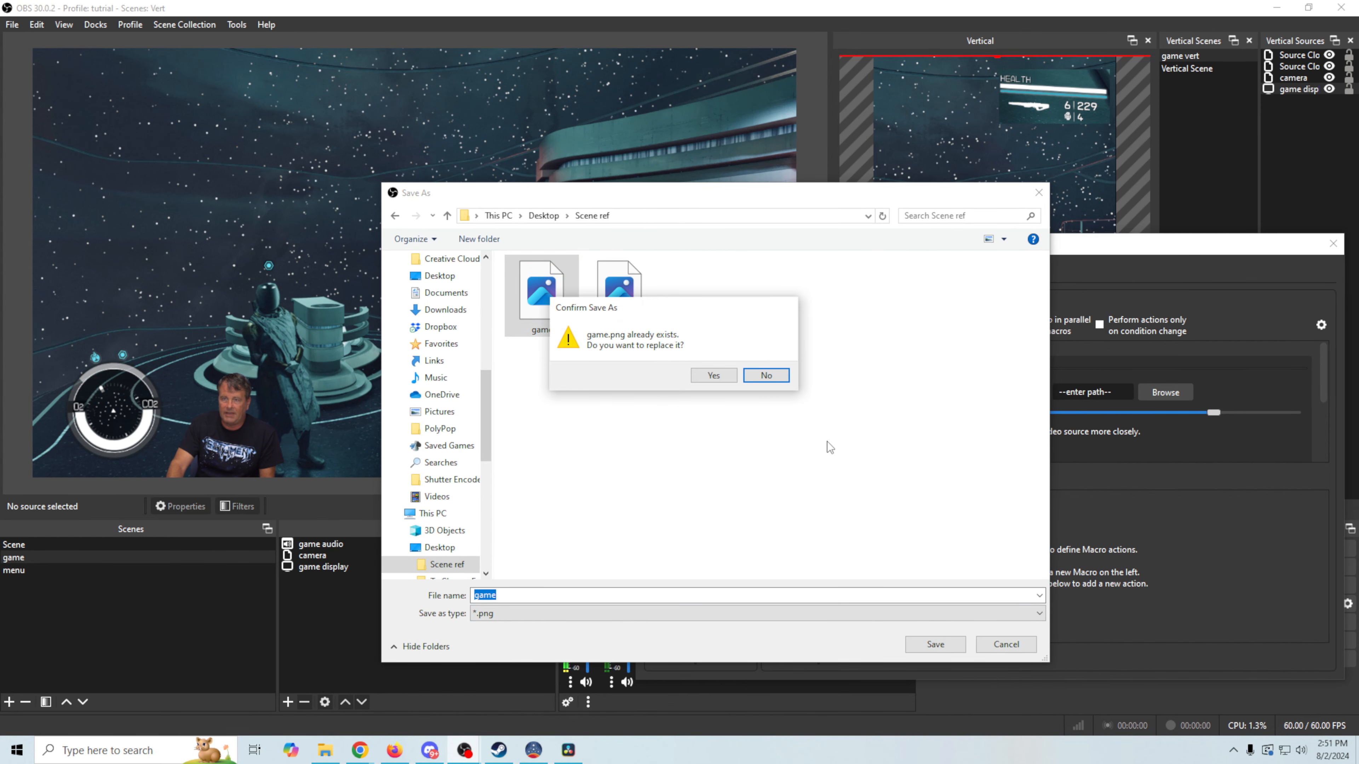
pyautogui.click(714, 376)
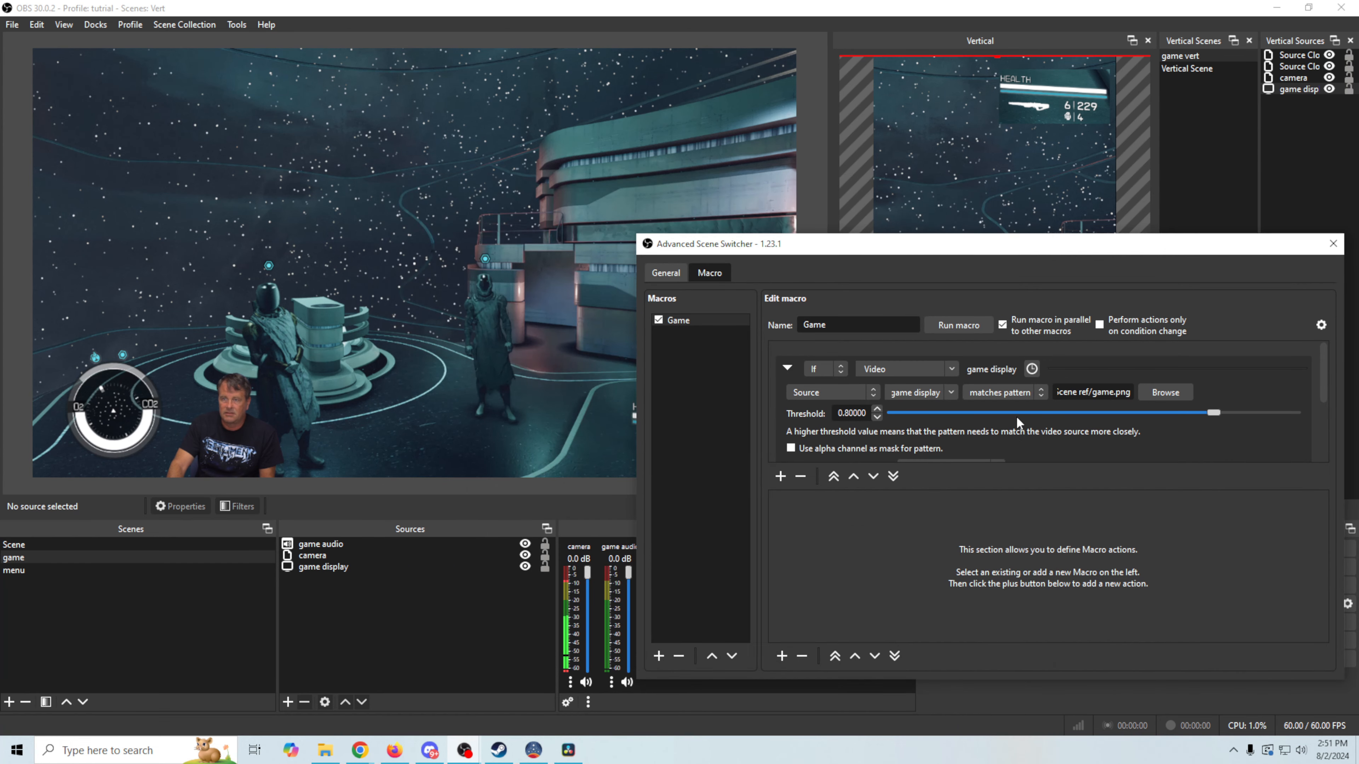
pyautogui.moveTo(1160, 393)
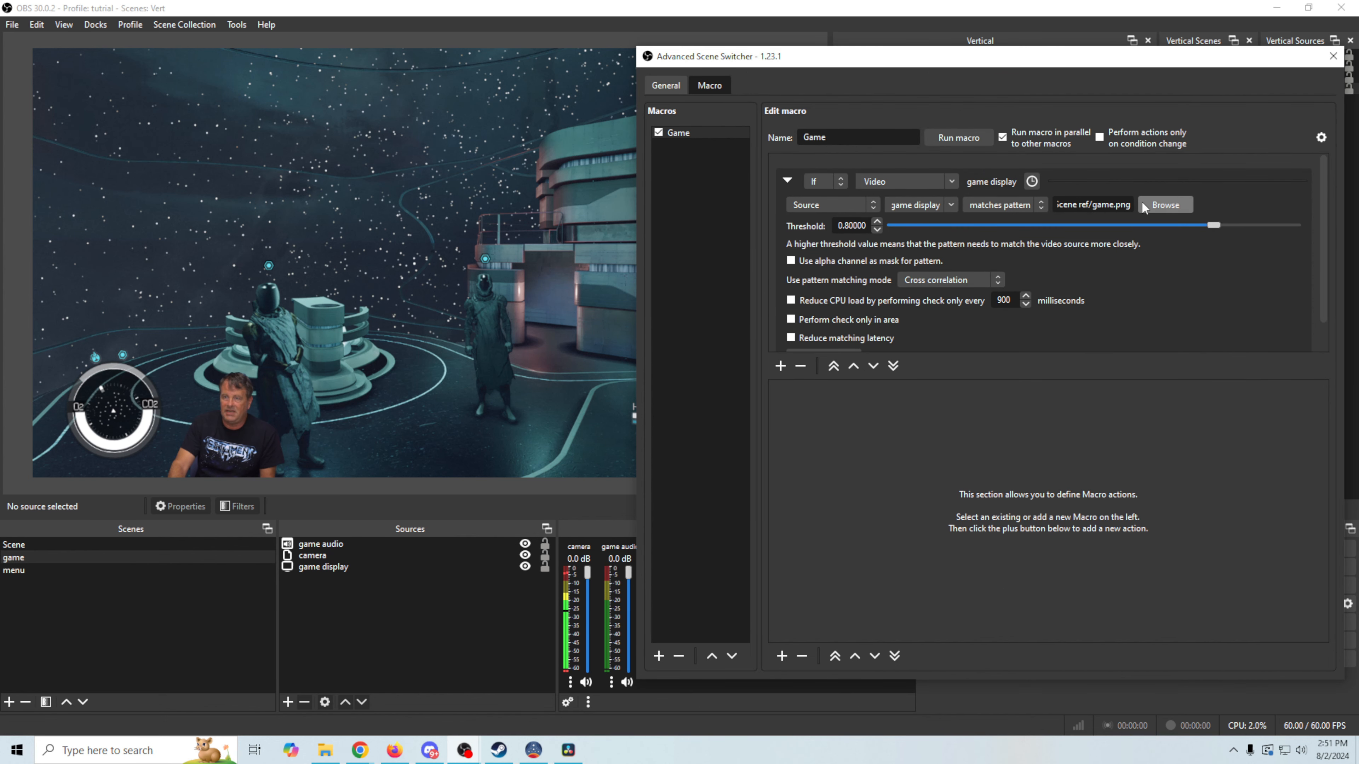
# Restrict the pattern check to the HEALTH readout box: X 1067, Y 633, 66×14
pyautogui.moveTo(1169, 204)
pyautogui.scroll(-2, 1321, 258)
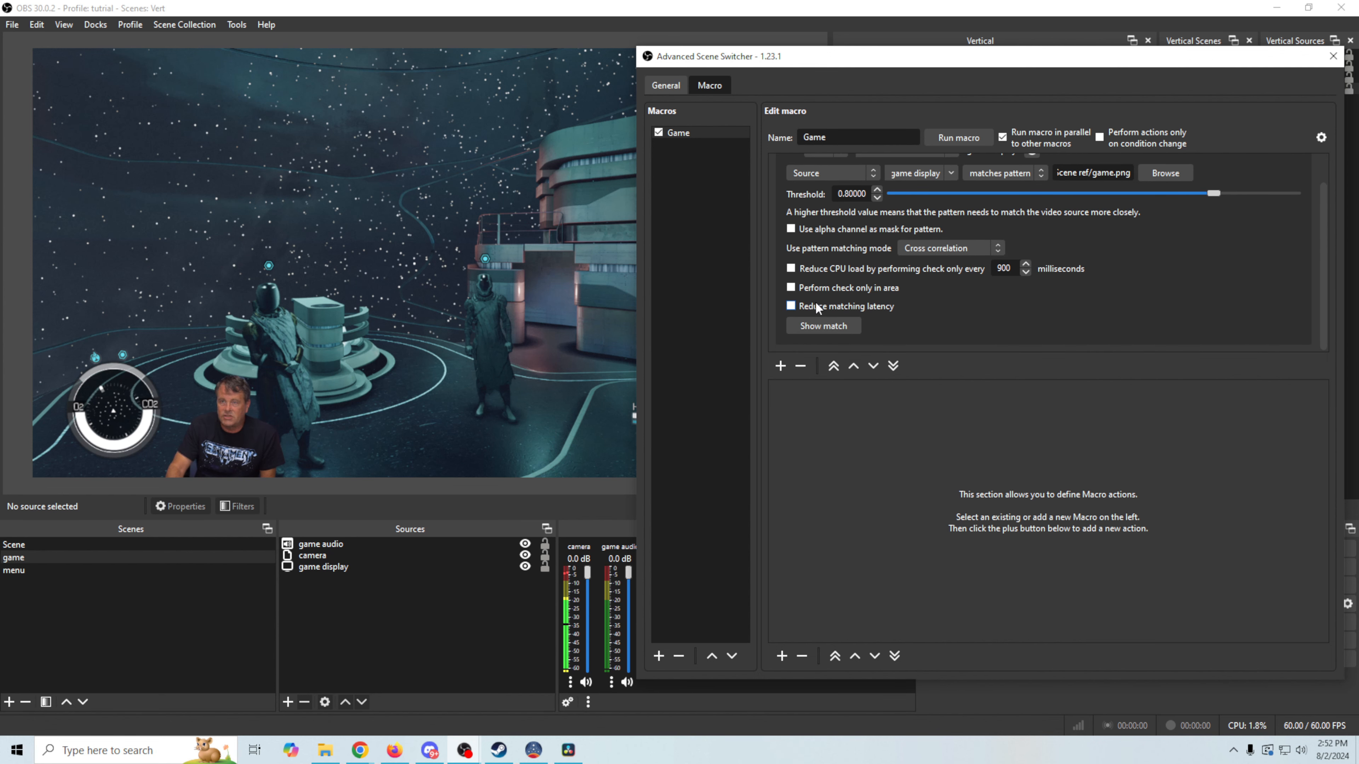
pyautogui.click(791, 288)
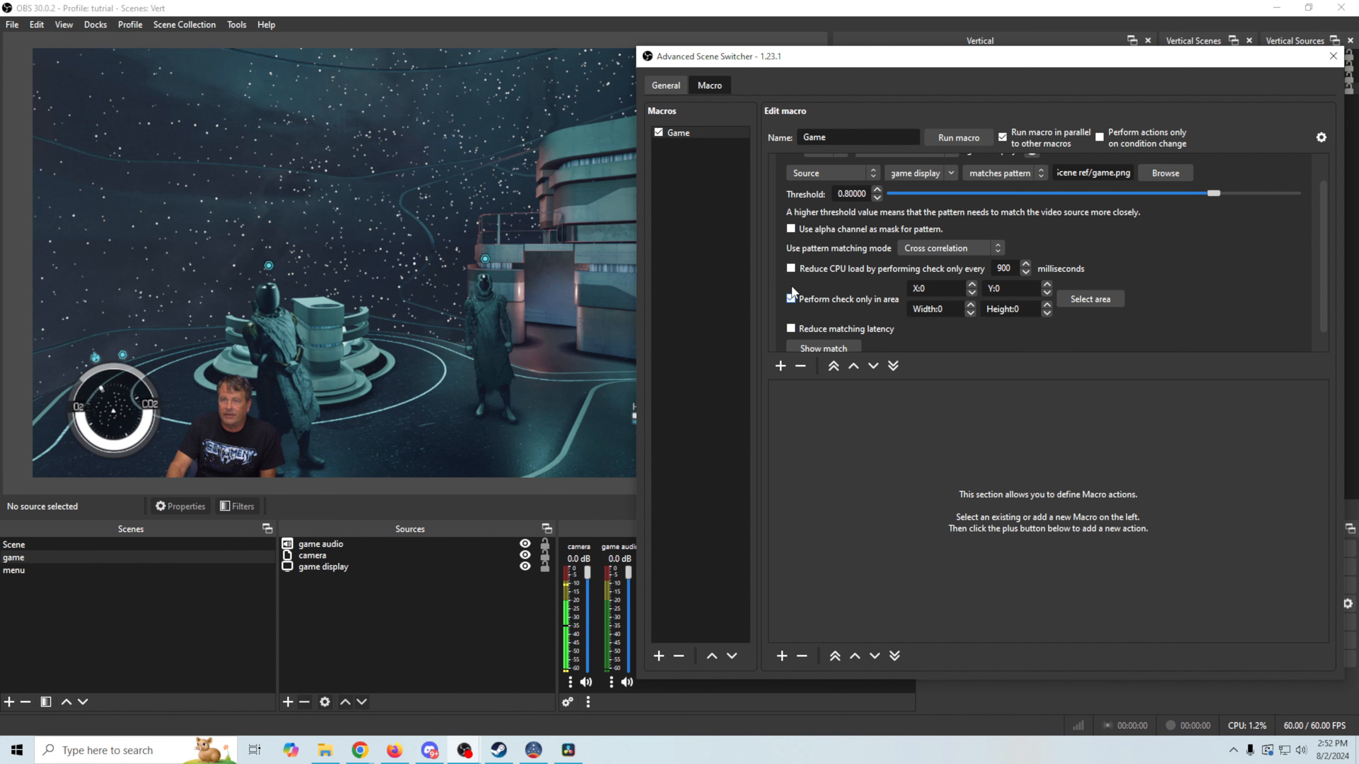
pyautogui.click(1082, 306)
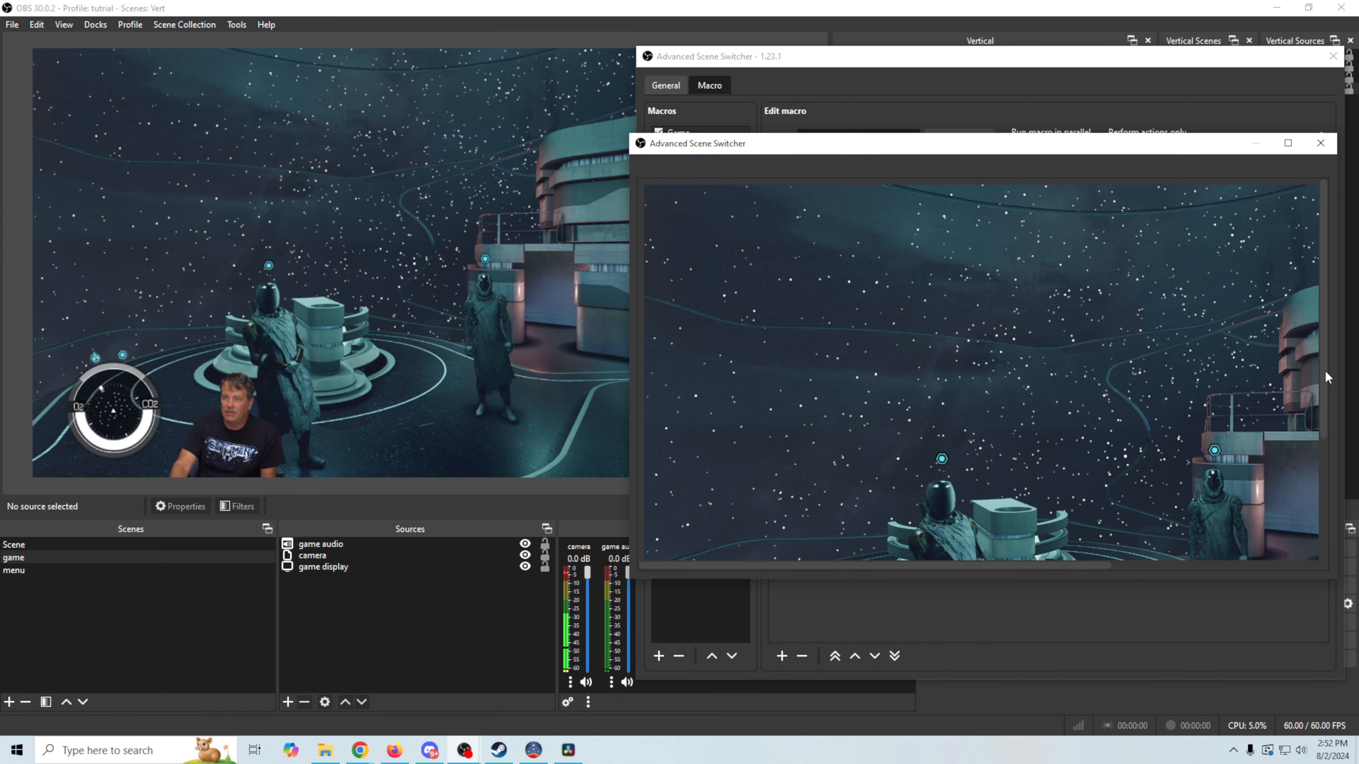
pyautogui.scroll(-5, 1324, 370)
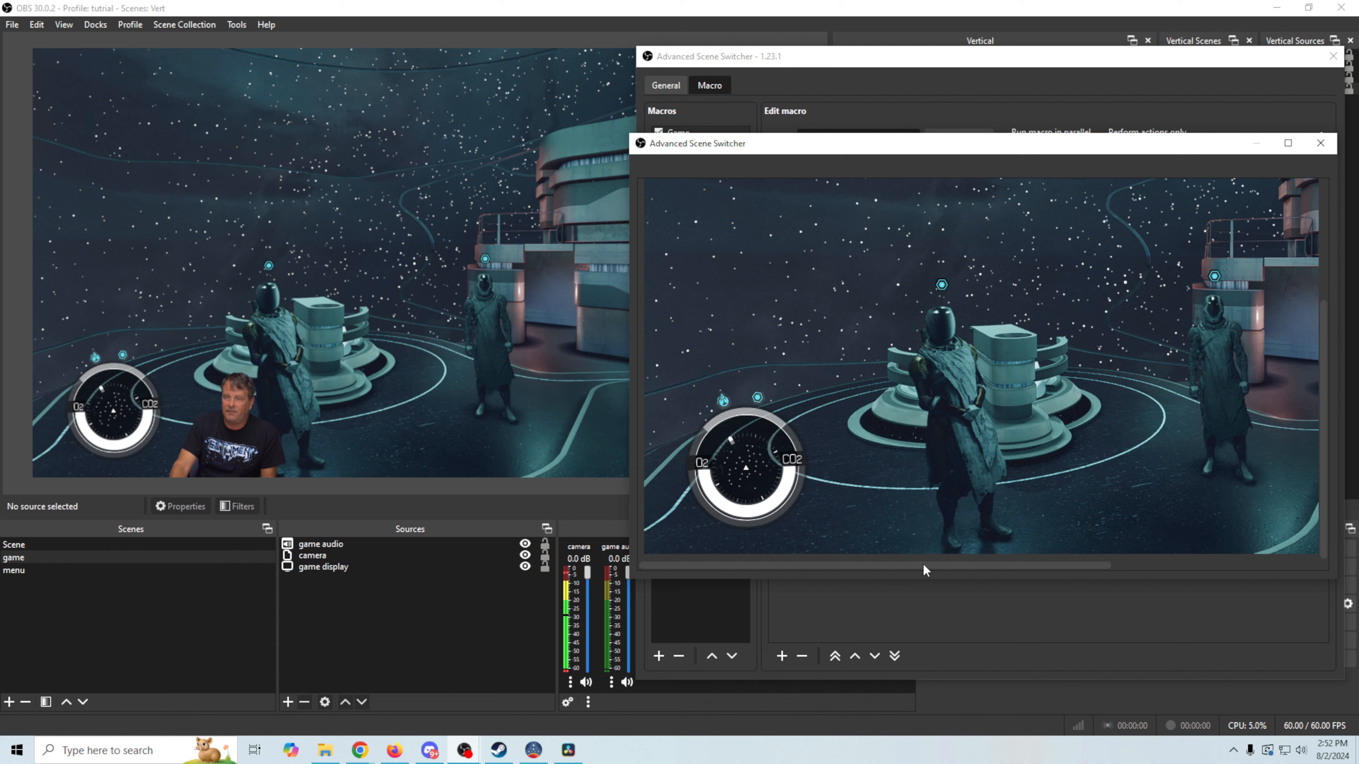
pyautogui.moveTo(923, 567); pyautogui.dragTo(1197, 597)
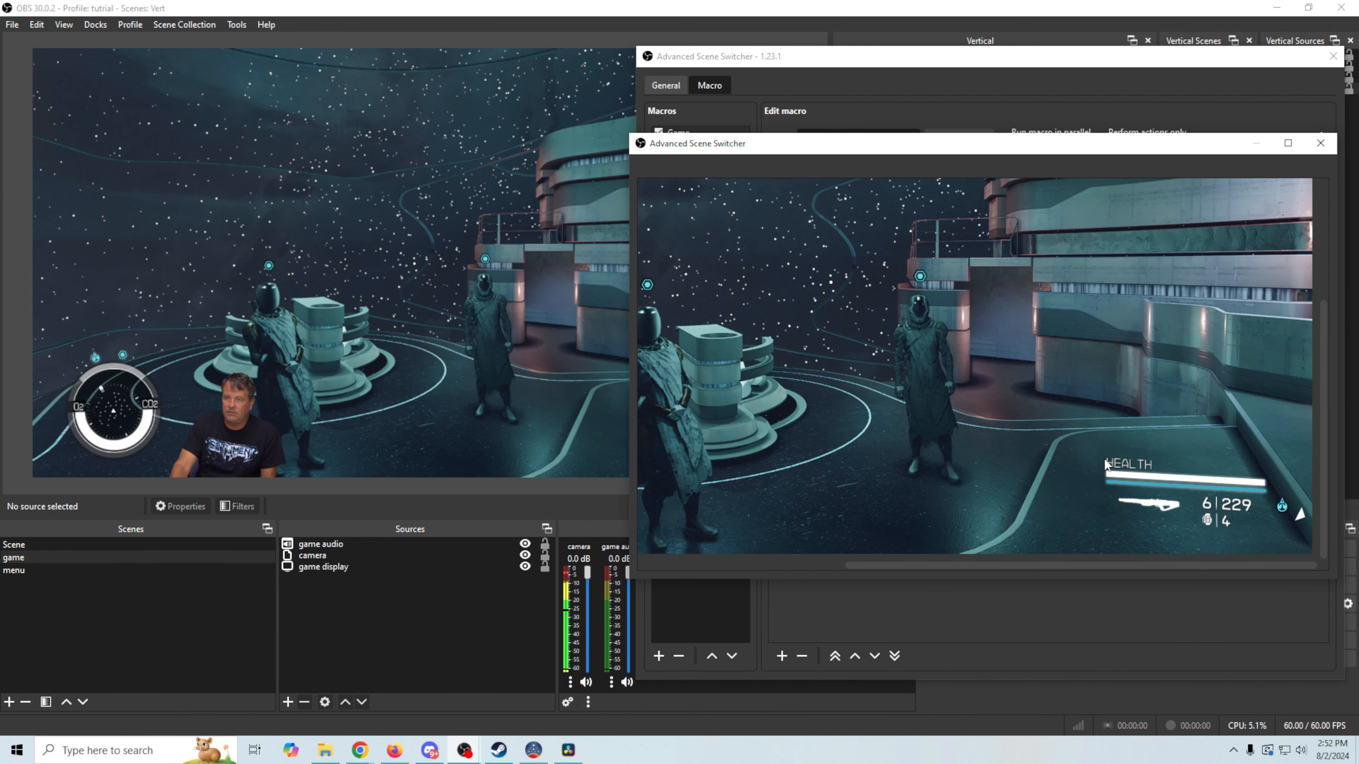
pyautogui.moveTo(1105, 460)
pyautogui.mouseDown()
pyautogui.moveTo(1165, 474)
pyautogui.moveTo(1152, 469)
pyautogui.mouseUp()
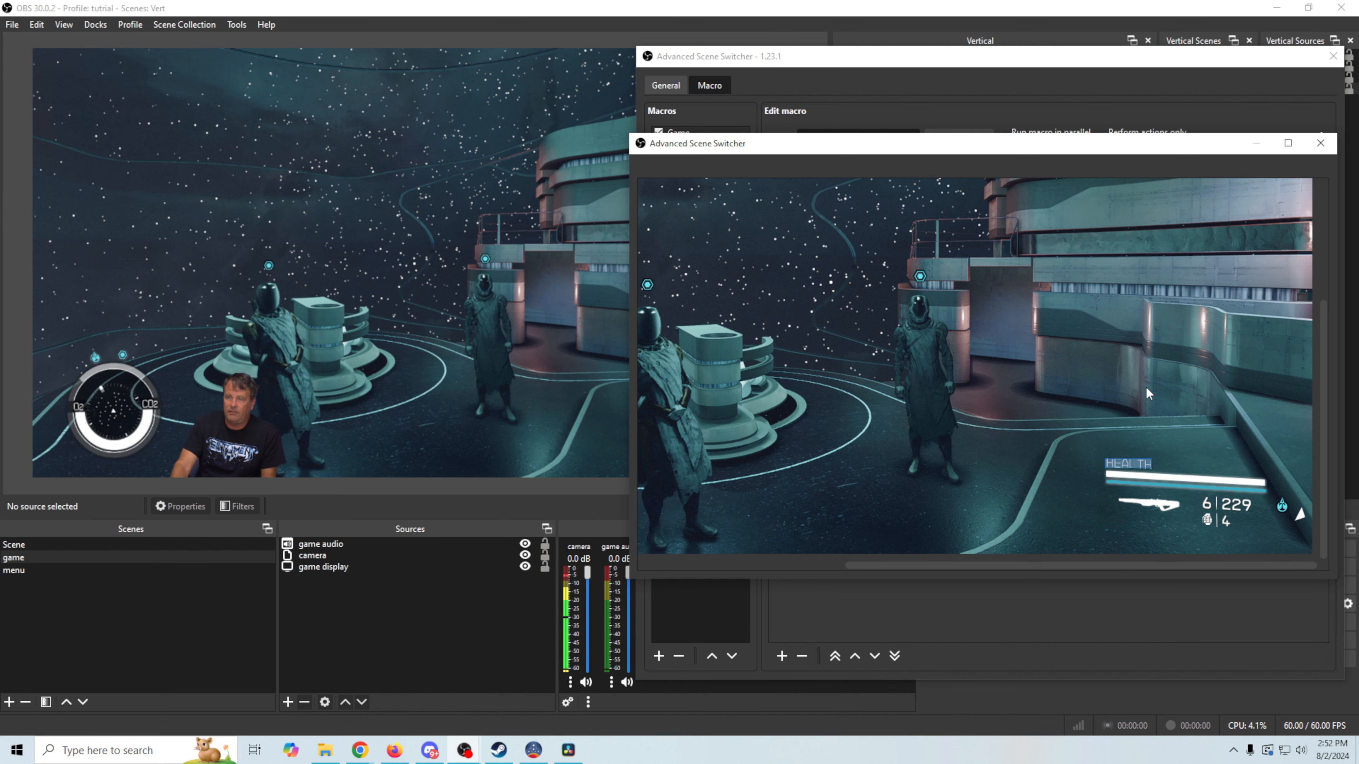
pyautogui.click(1320, 145)
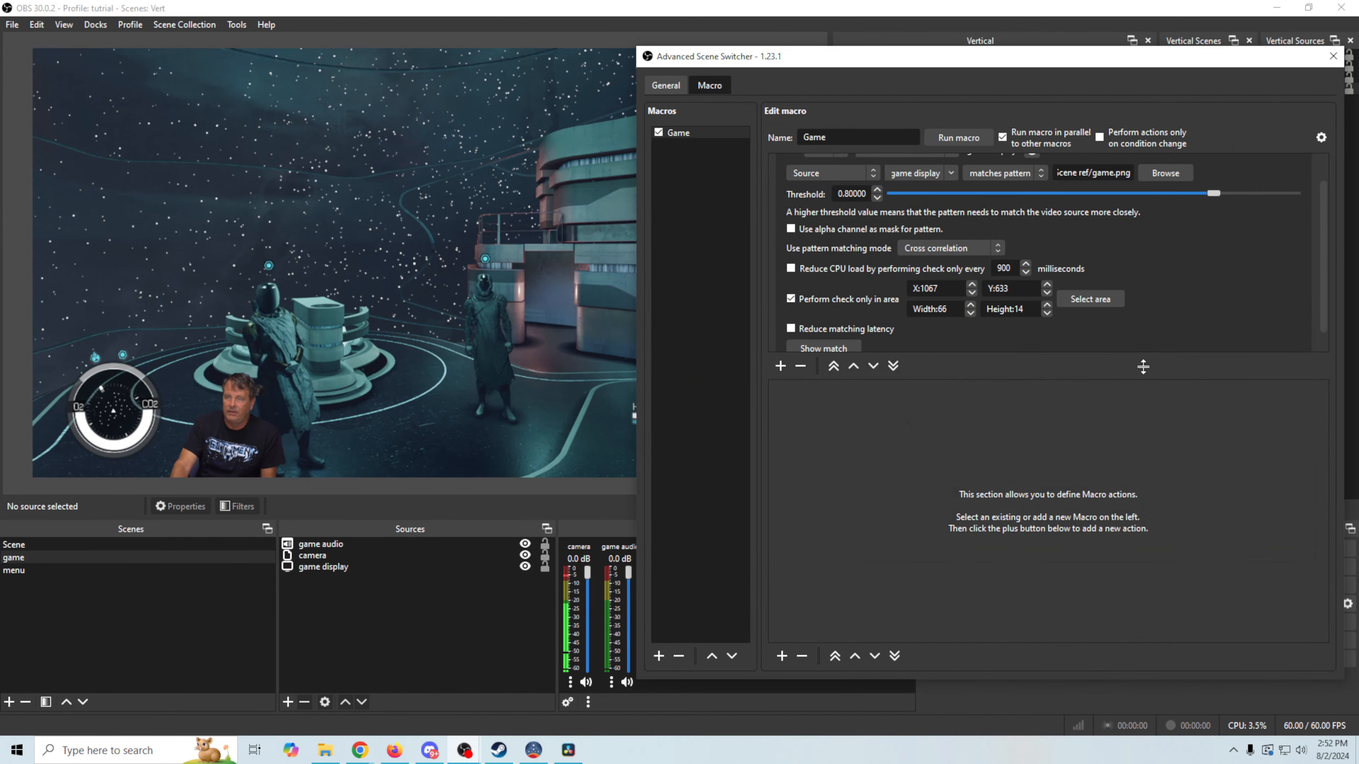
# Recapture the pattern screenshot of the HEALTH area, overwriting game.png
pyautogui.moveTo(1165, 172)
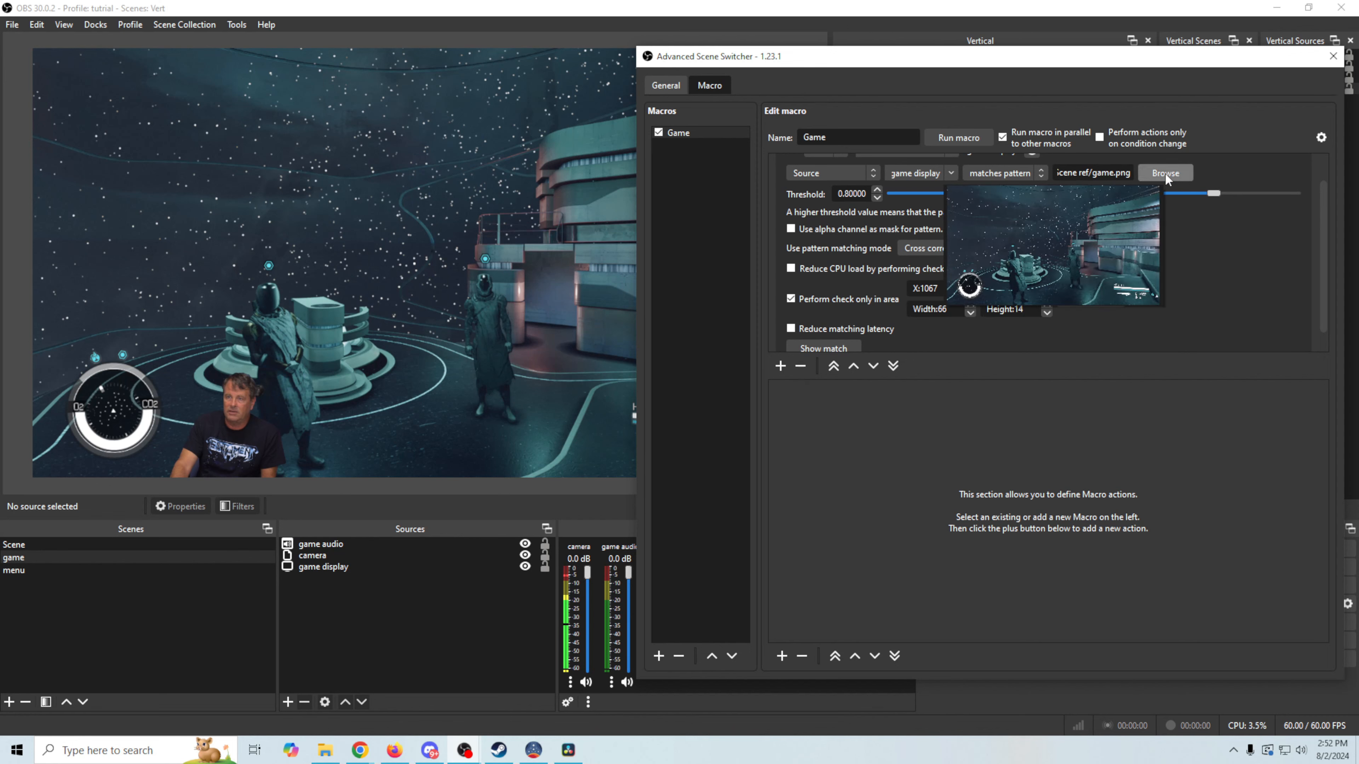
pyautogui.click(1165, 172)
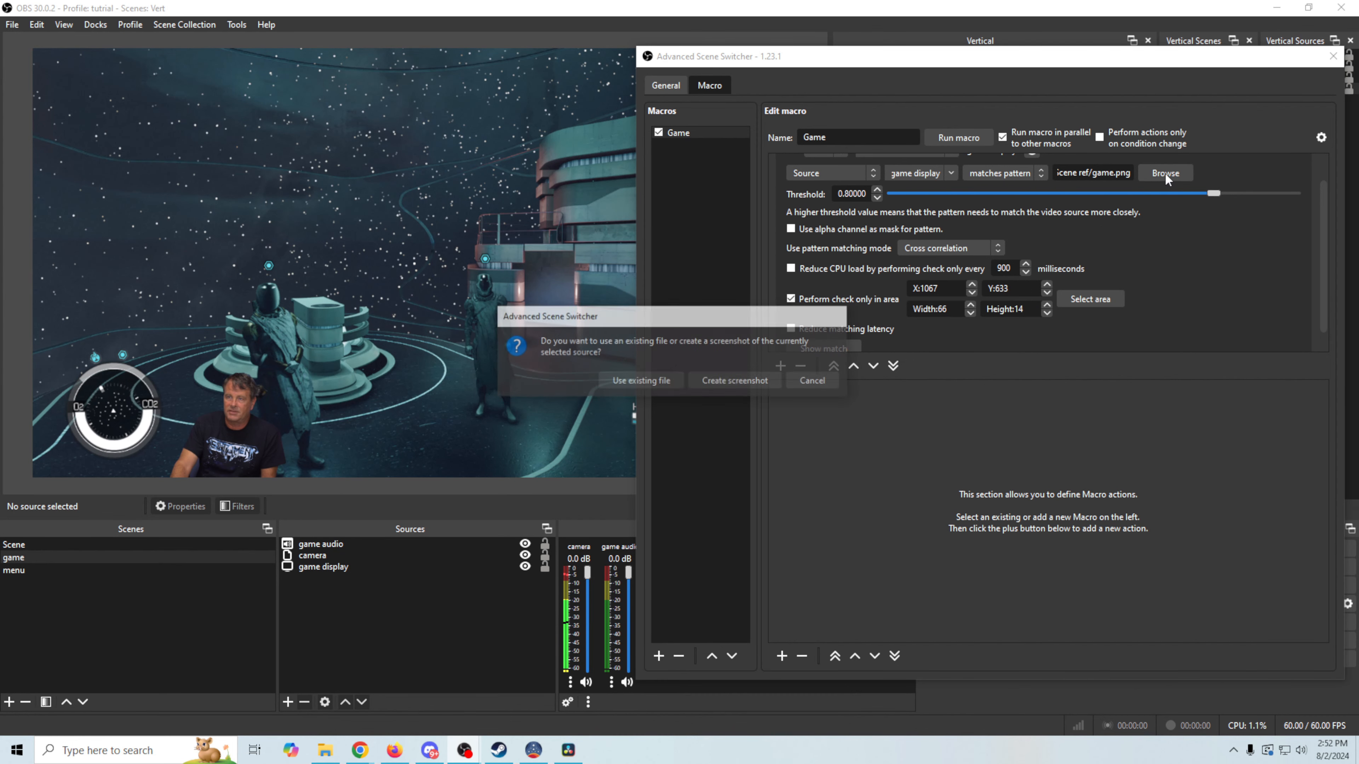
pyautogui.click(703, 380)
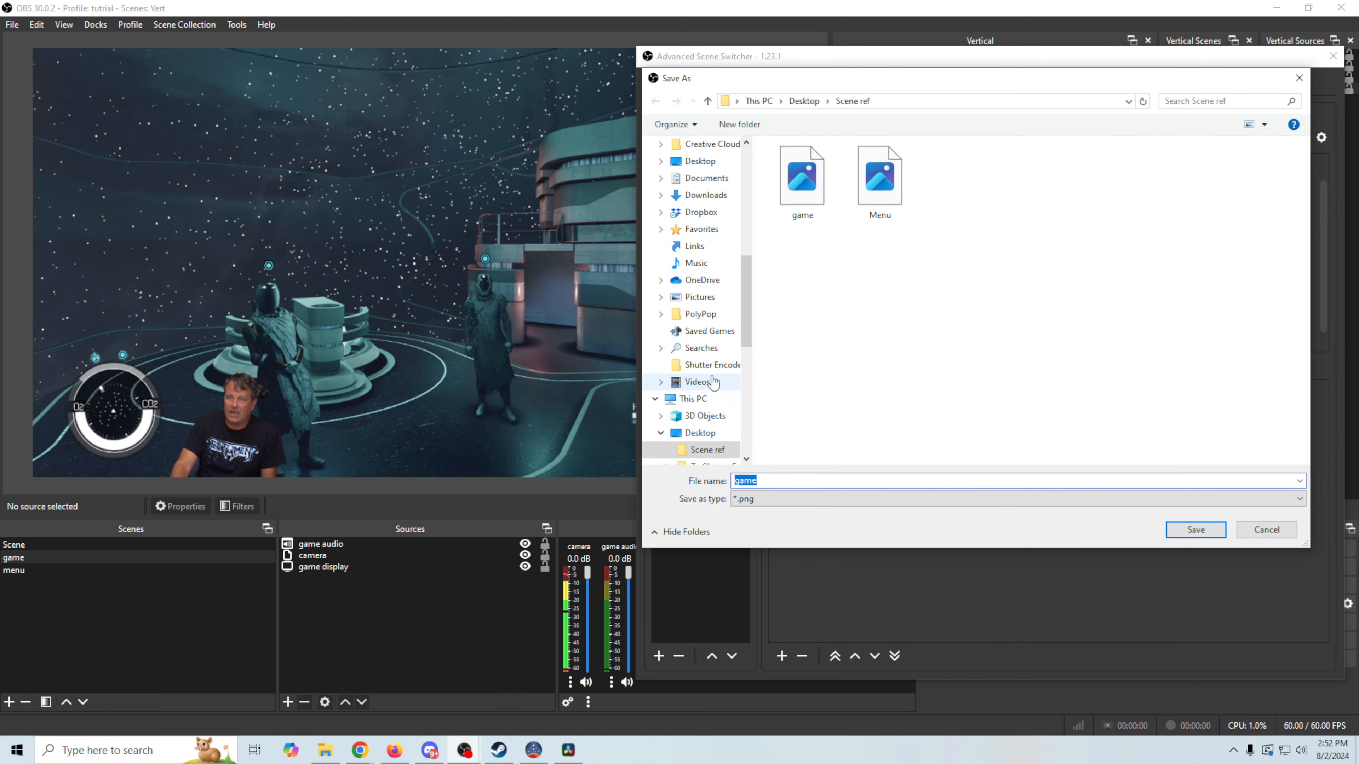
pyautogui.click(1191, 529)
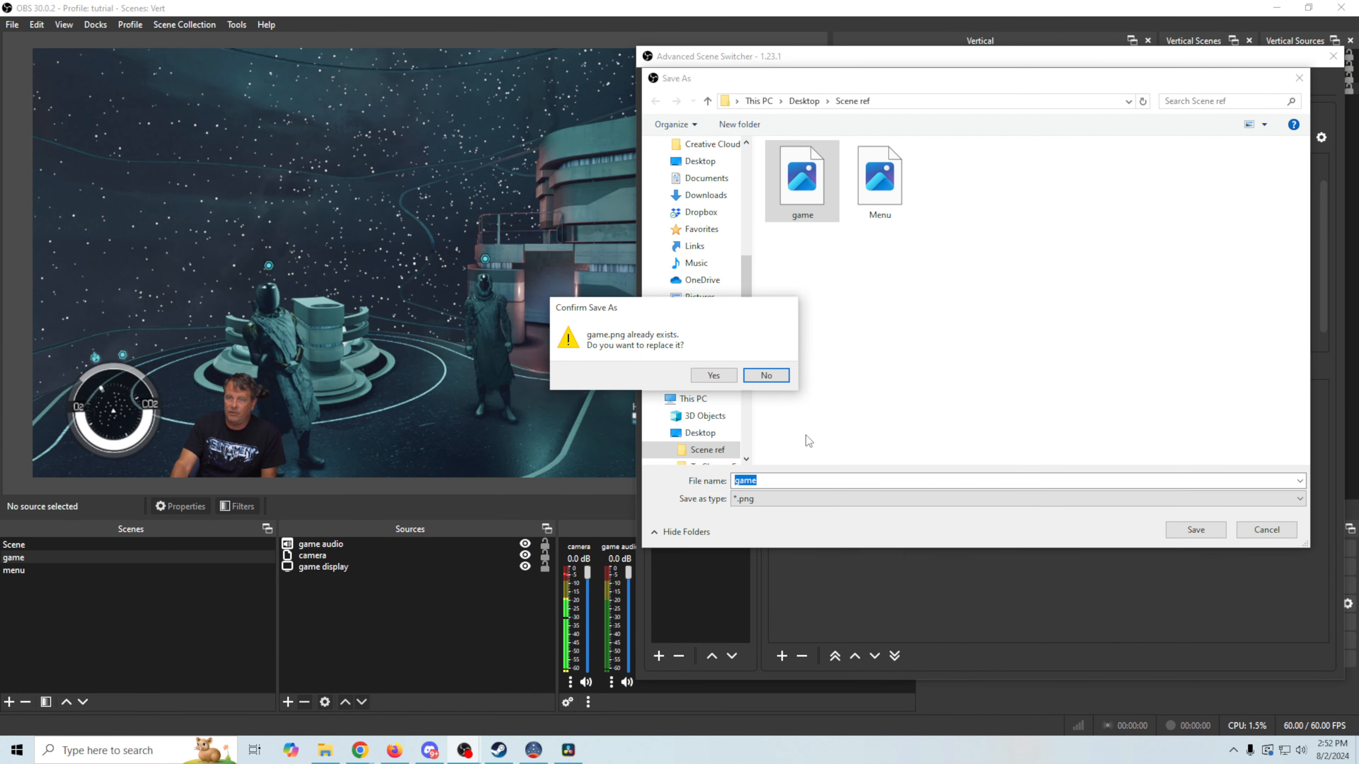
pyautogui.click(714, 375)
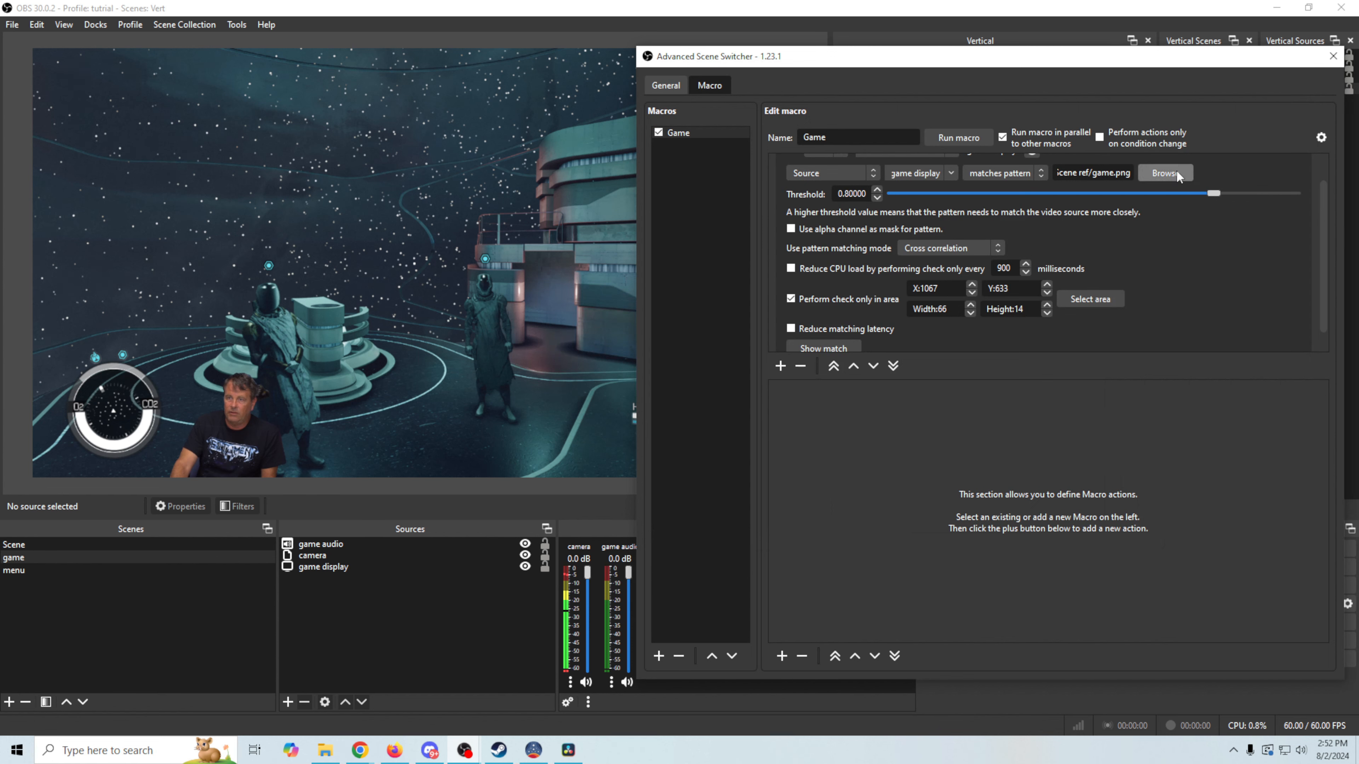
pyautogui.moveTo(1179, 177)
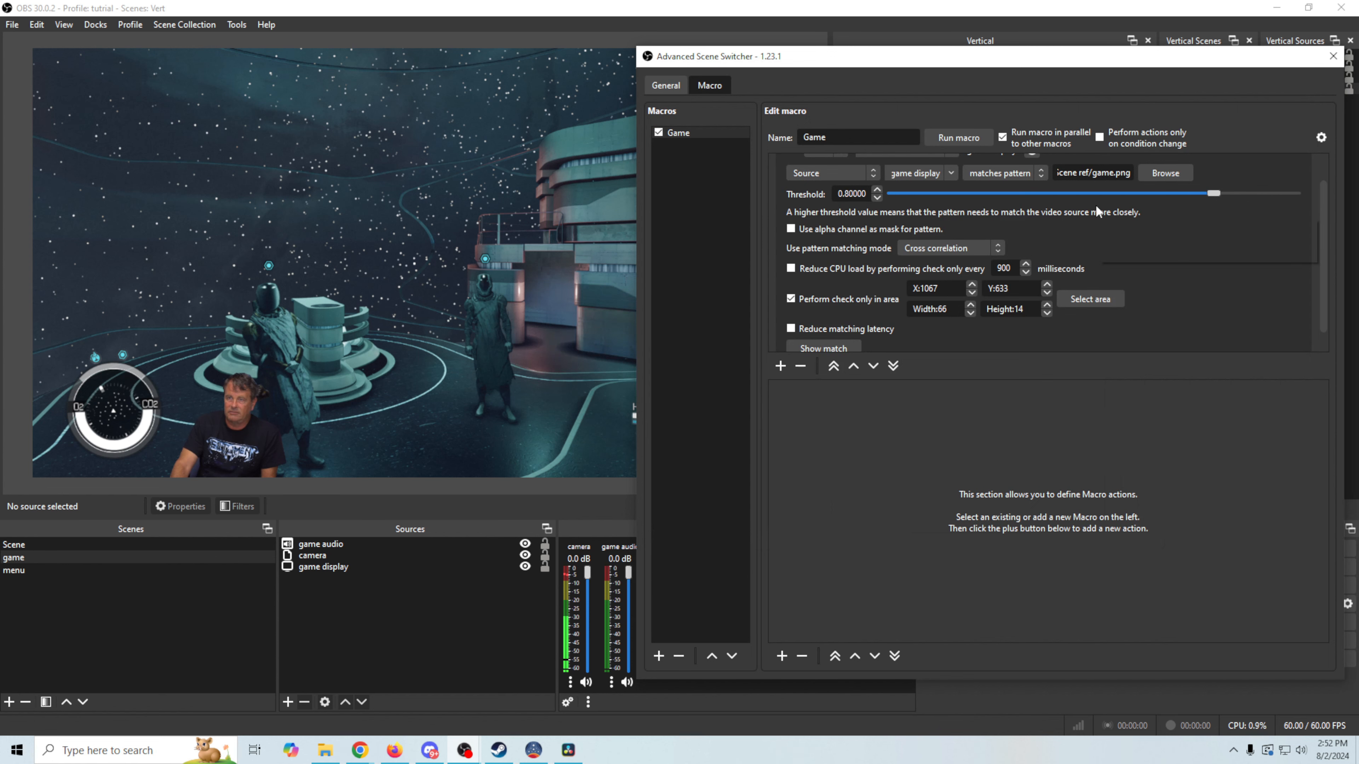
pyautogui.scroll(-1, 1323, 273)
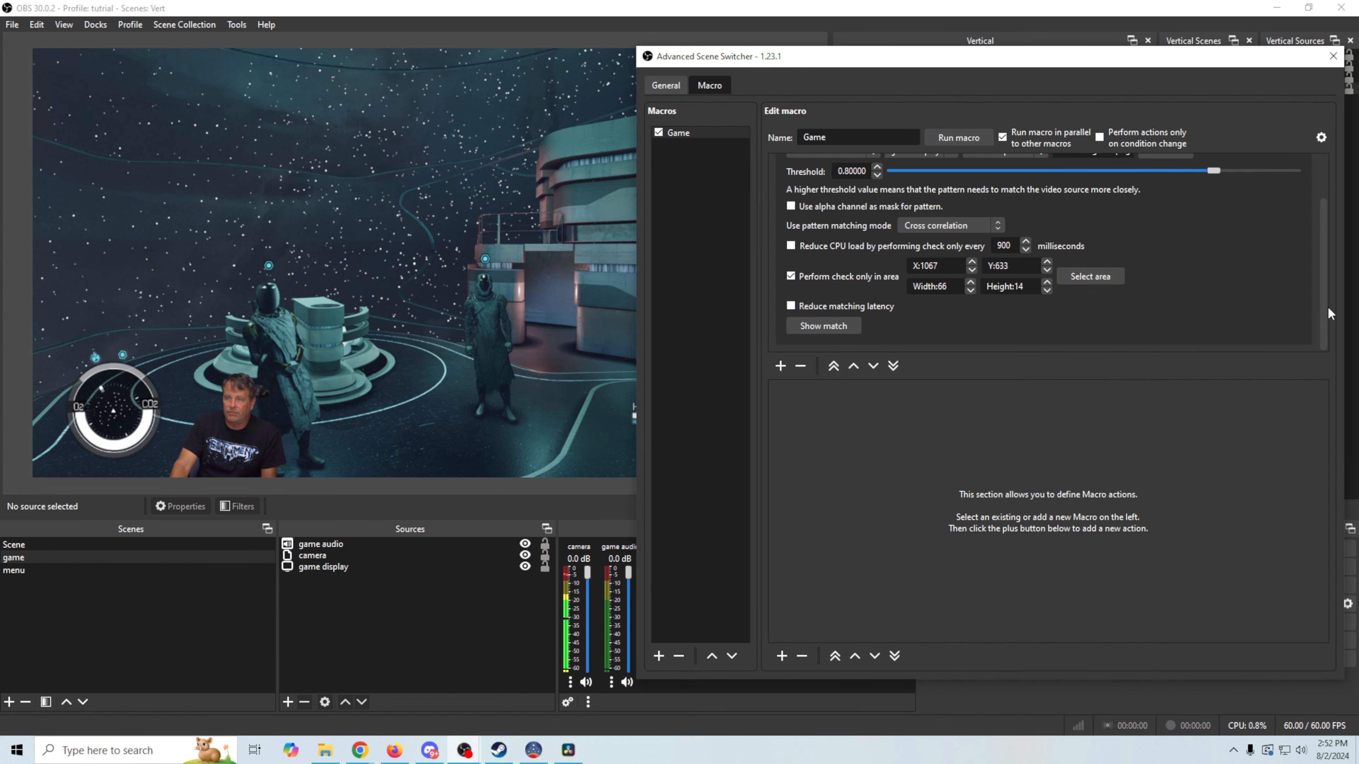
# Add a macro after Game with the default name 'Game 2', then rename it 'Menu'
pyautogui.click(681, 135)
pyautogui.rightClick(682, 137)
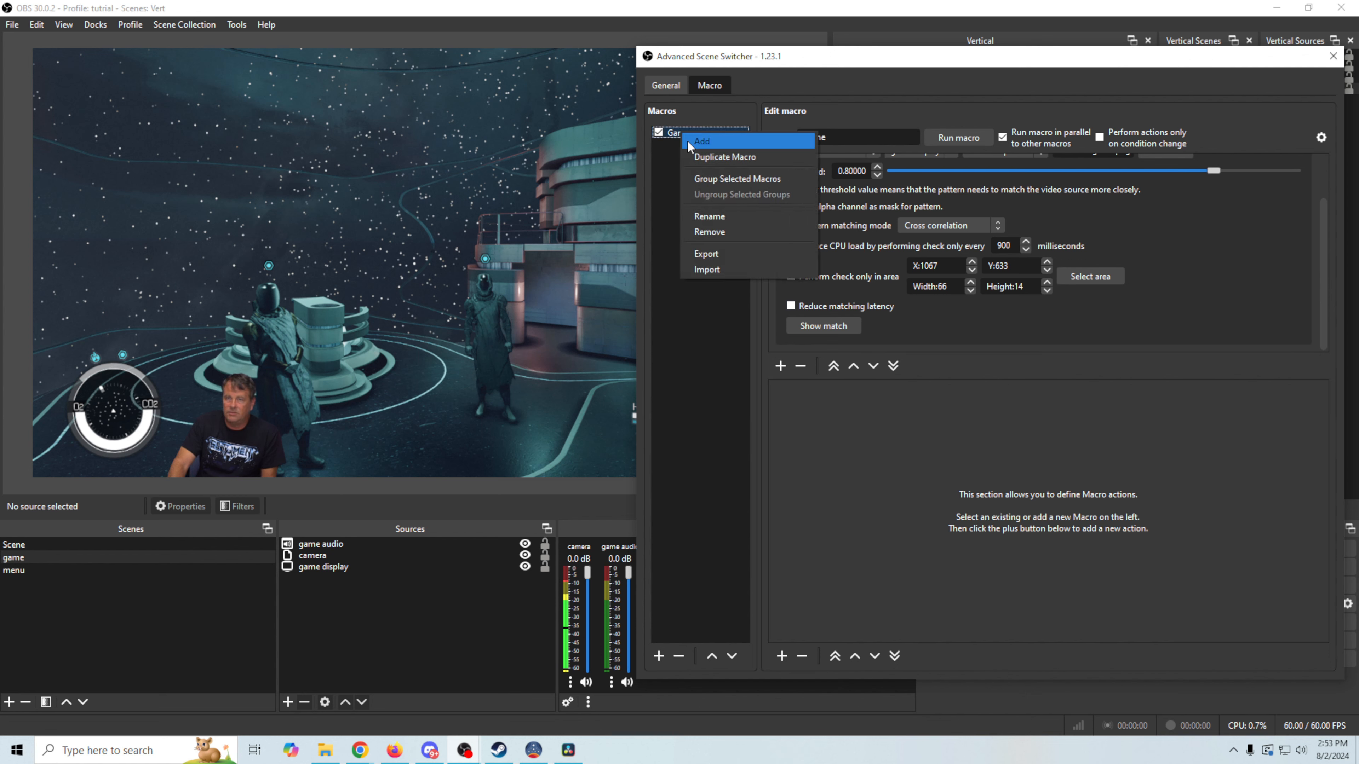
pyautogui.click(701, 141)
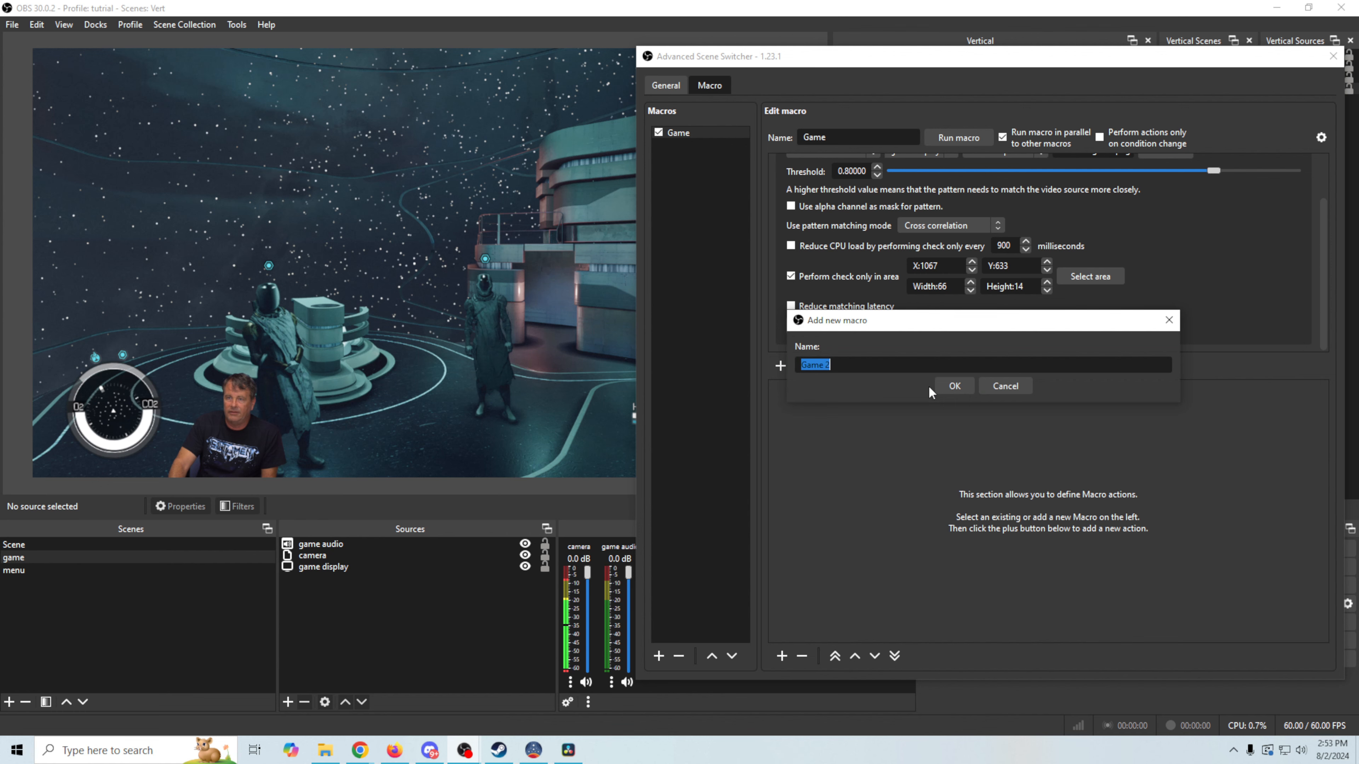
pyautogui.press('Return')
pyautogui.rightClick(682, 146)
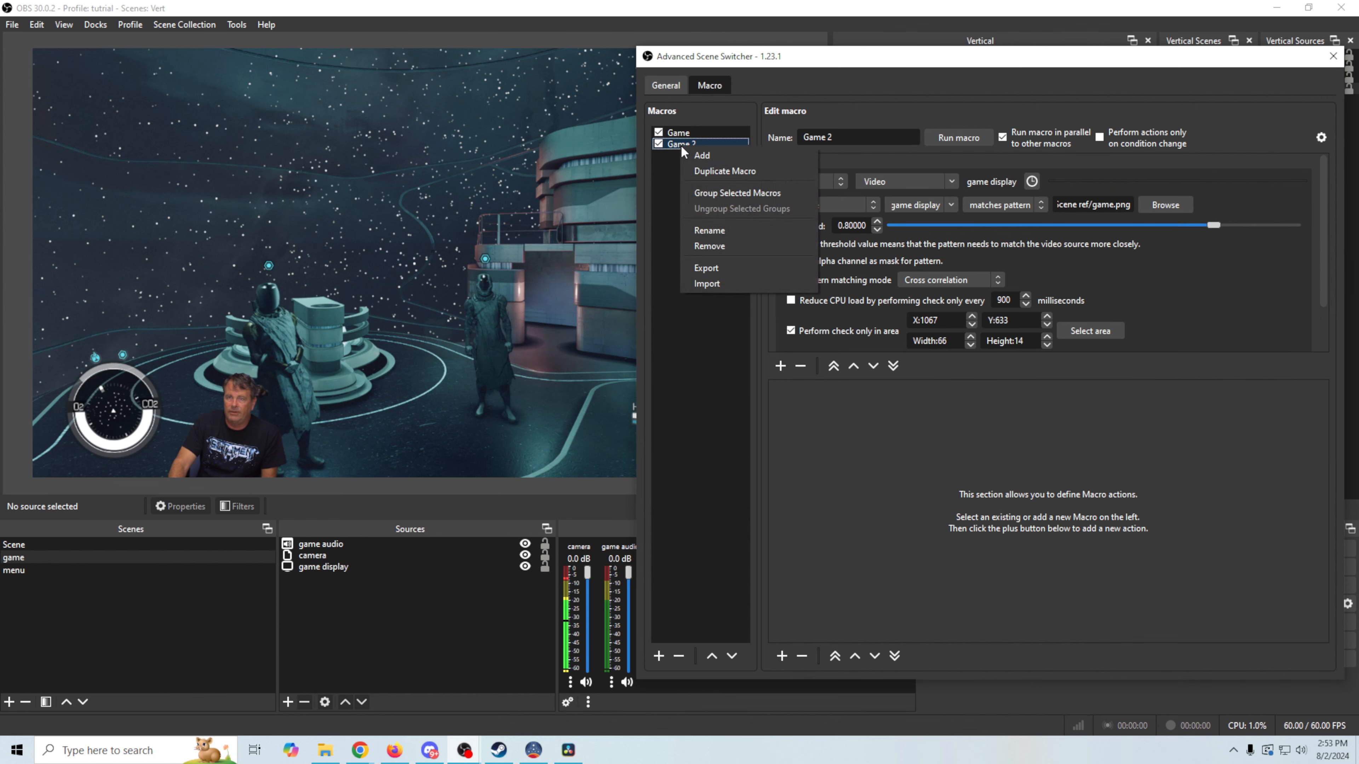
pyautogui.click(744, 237)
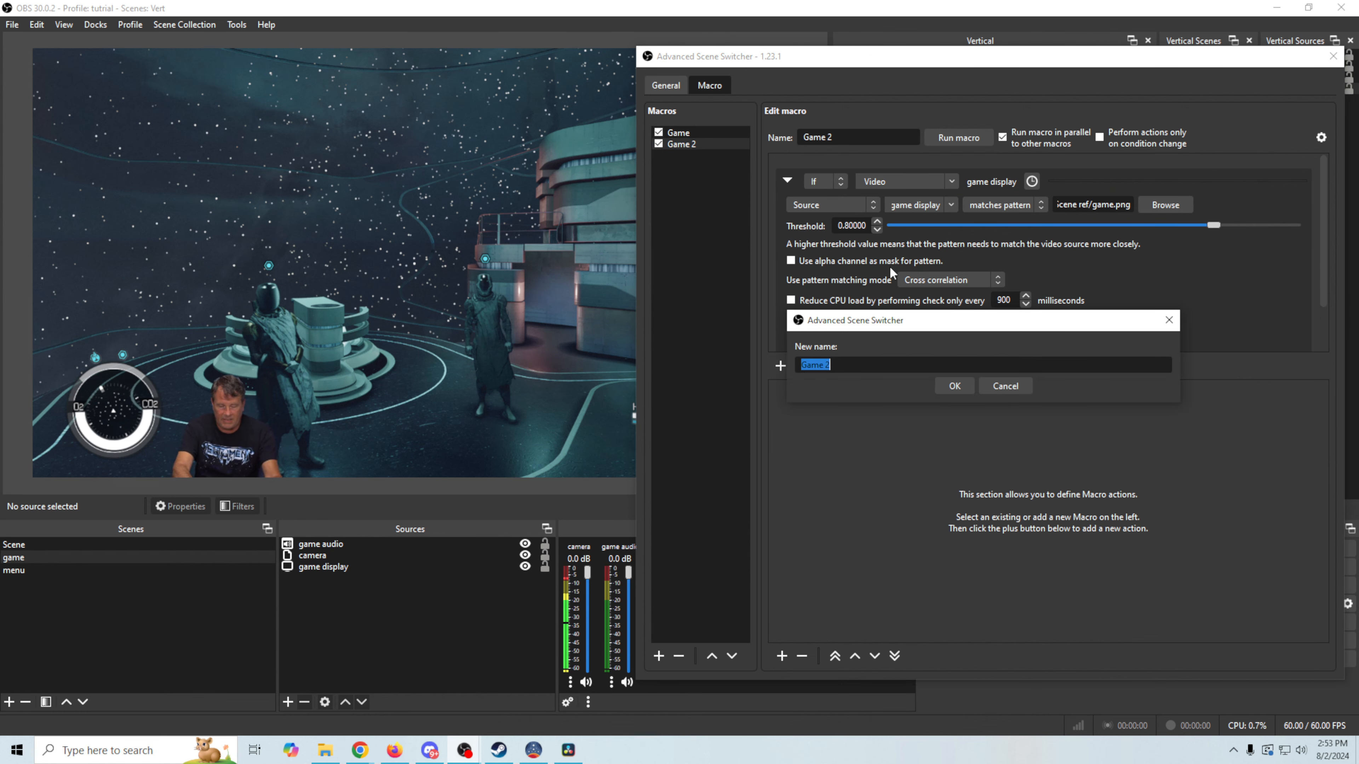
pyautogui.write('Menu')
pyautogui.press('Return')
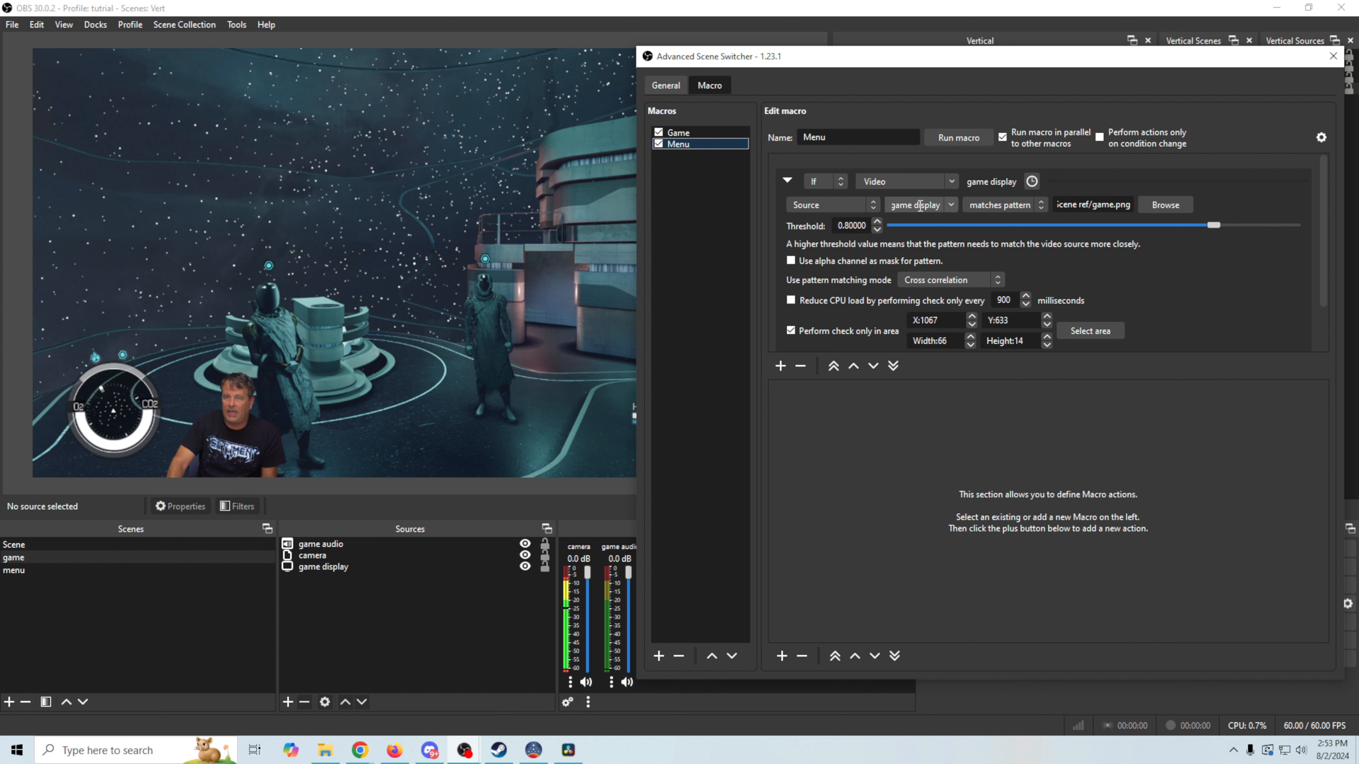
# Use the existing Menu image as the Menu macro's pattern
pyautogui.click(1158, 203)
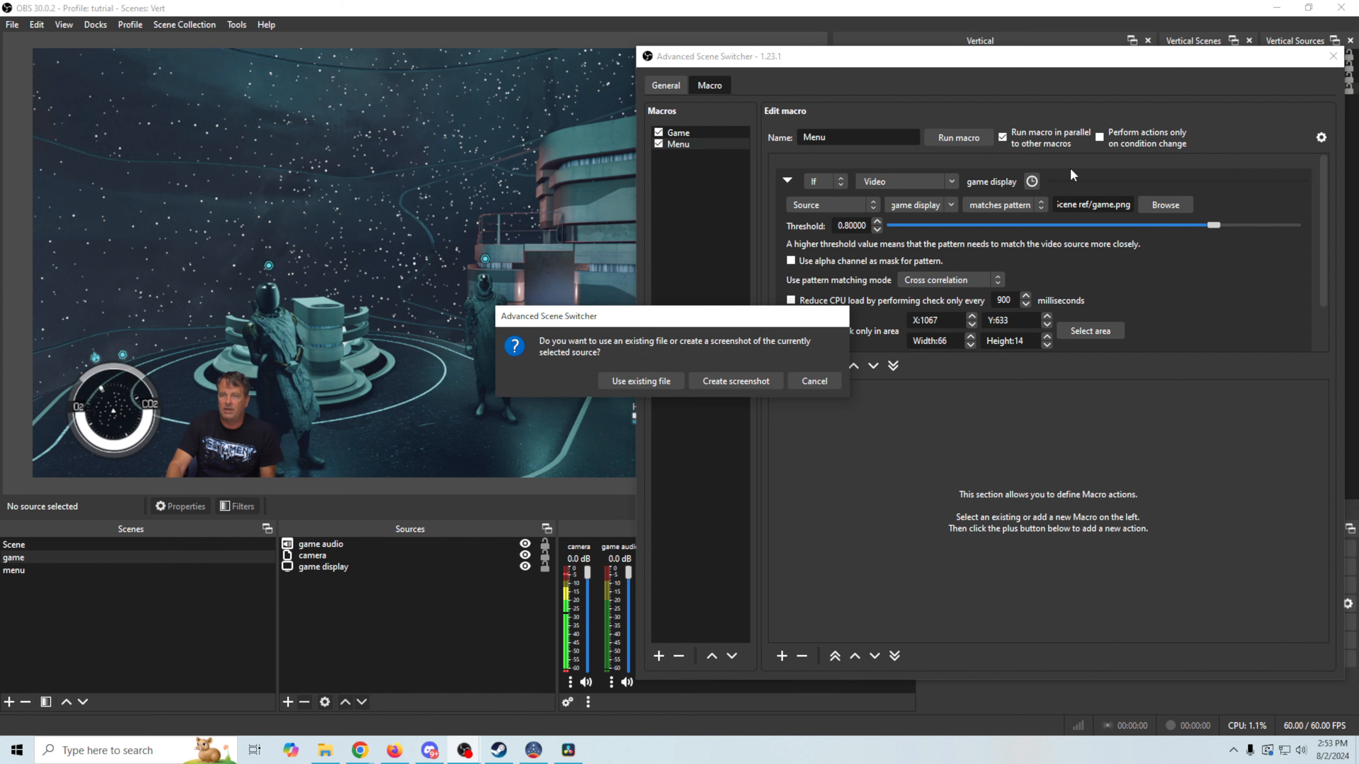
pyautogui.click(752, 378)
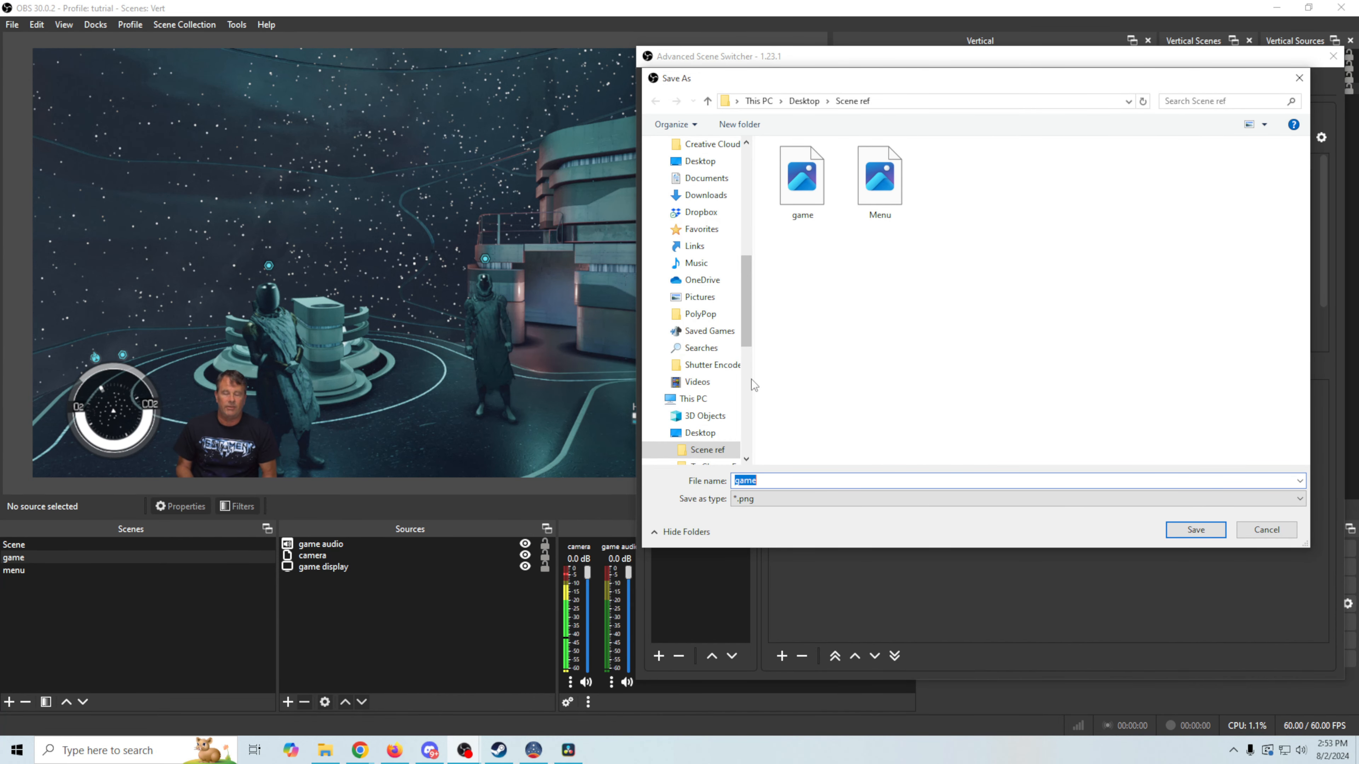
pyautogui.hotkey('alt', 'Tab')
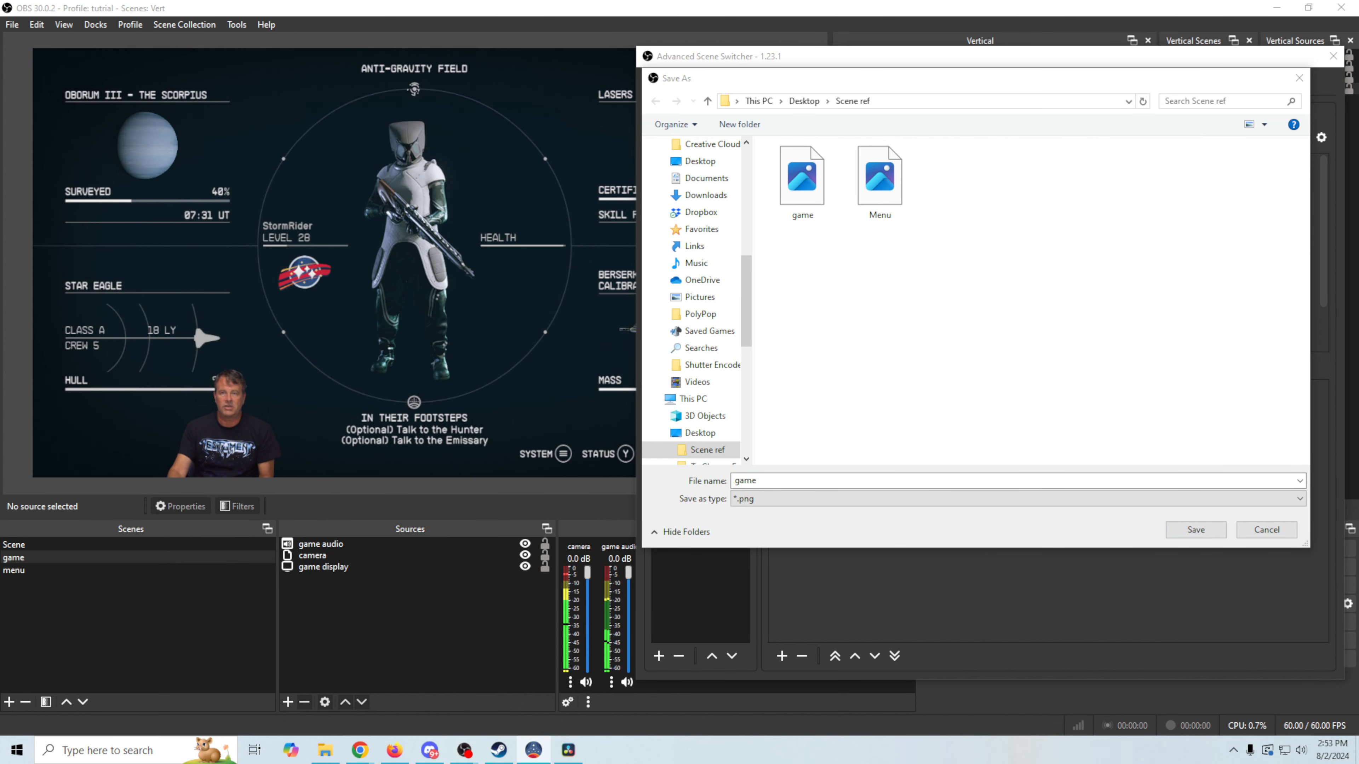
pyautogui.doubleClick(879, 177)
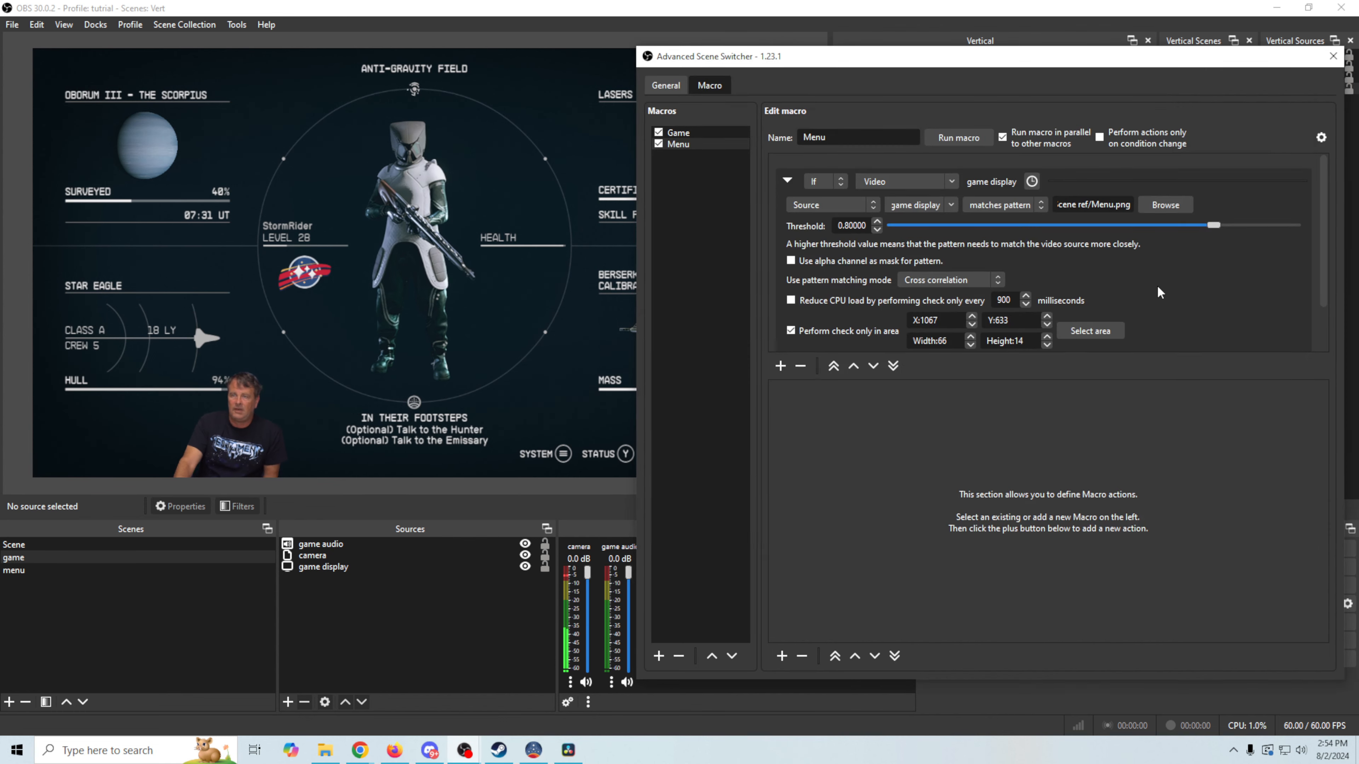
# Turn off area-only checking and overwrite Menu.png with a fresh full-frame screenshot
pyautogui.click(790, 330)
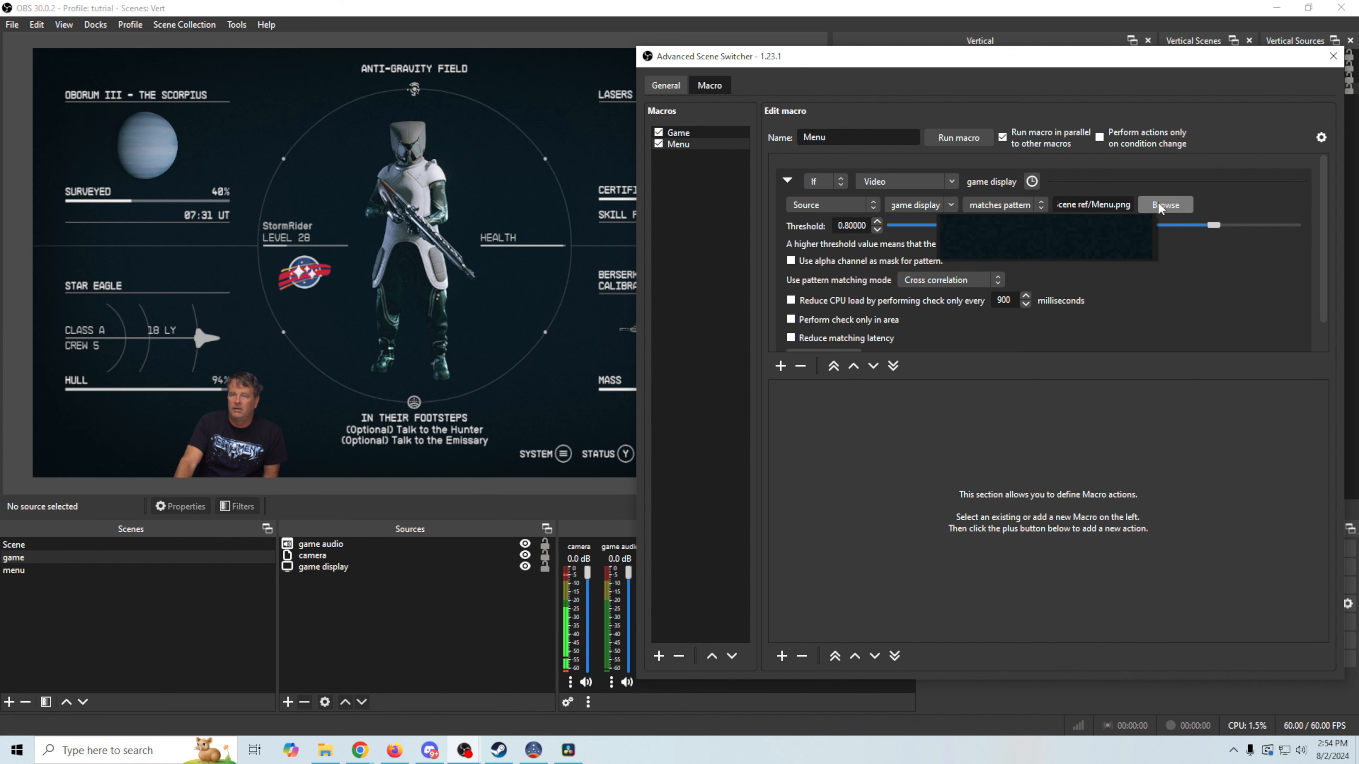
pyautogui.click(1179, 197)
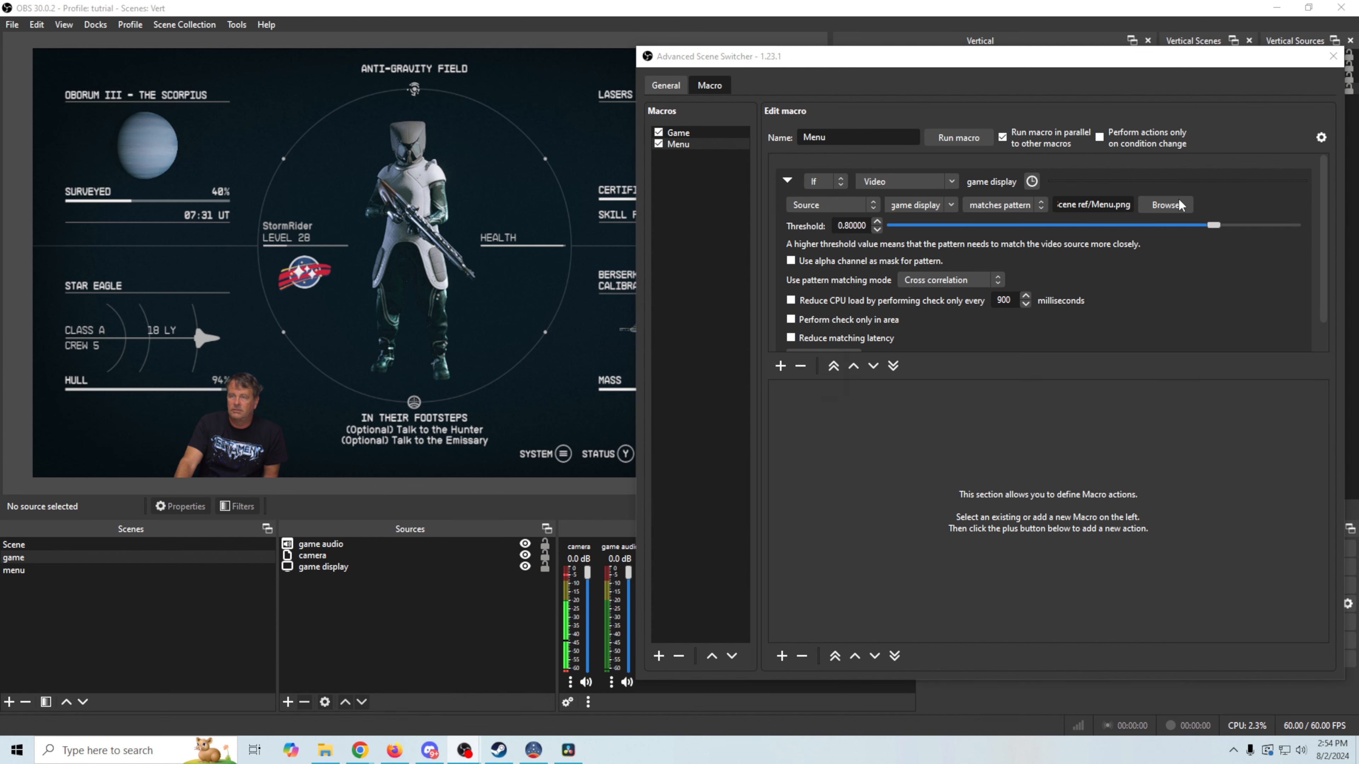
pyautogui.click(746, 377)
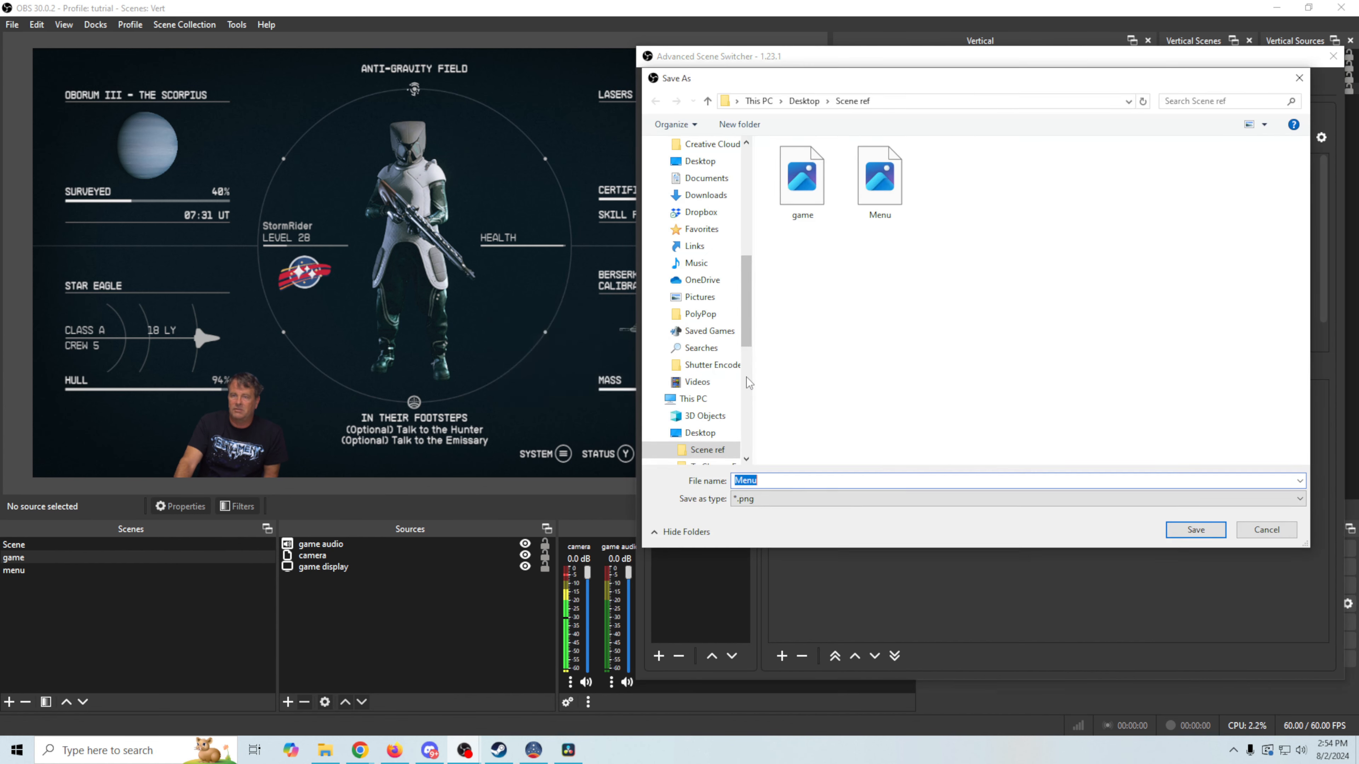
pyautogui.click(889, 192)
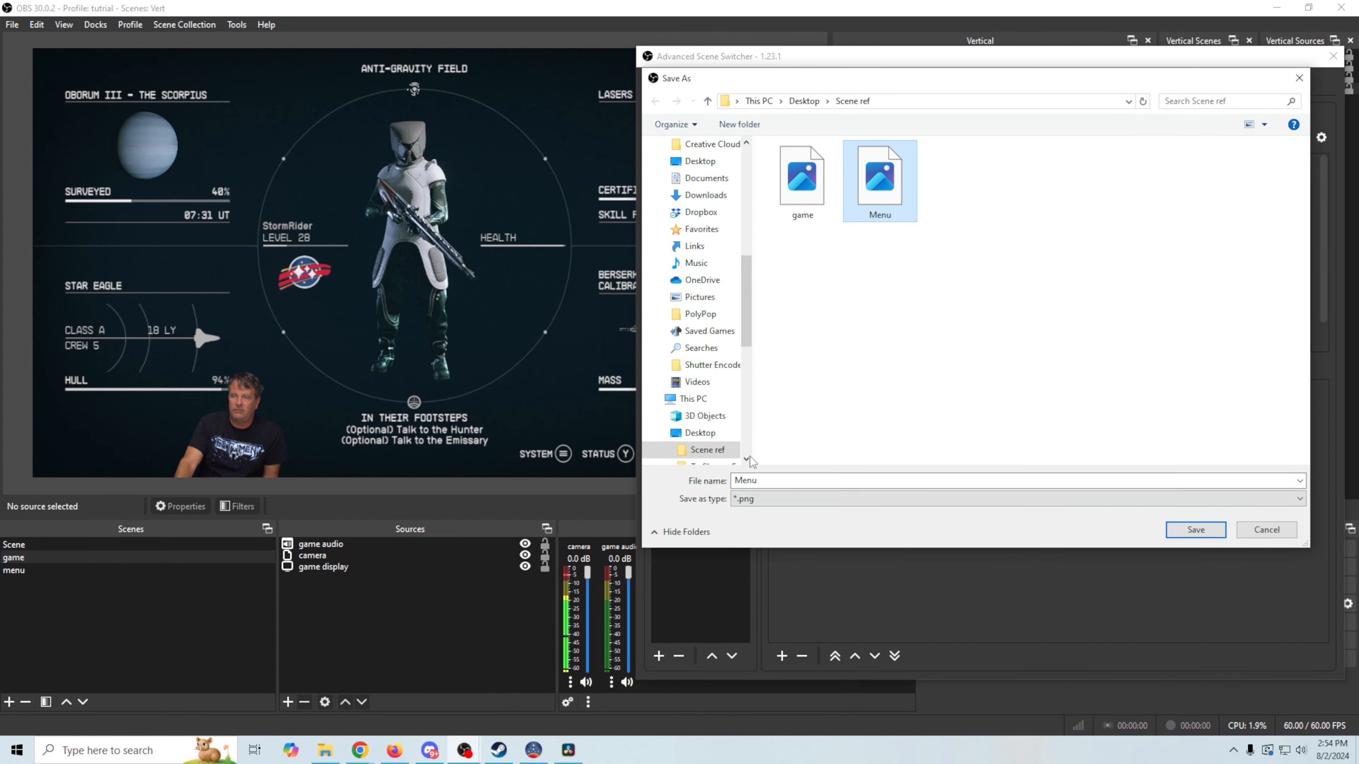
pyautogui.click(1190, 531)
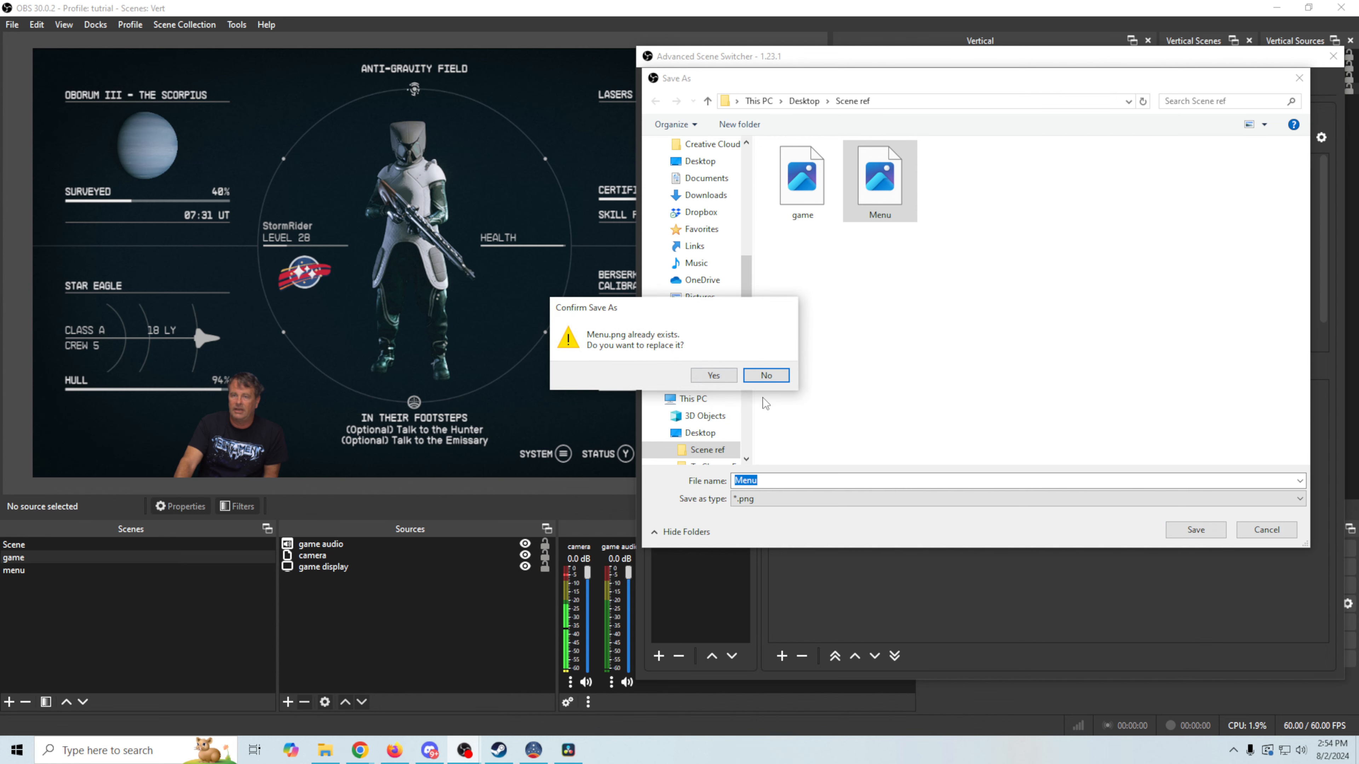
pyautogui.click(713, 376)
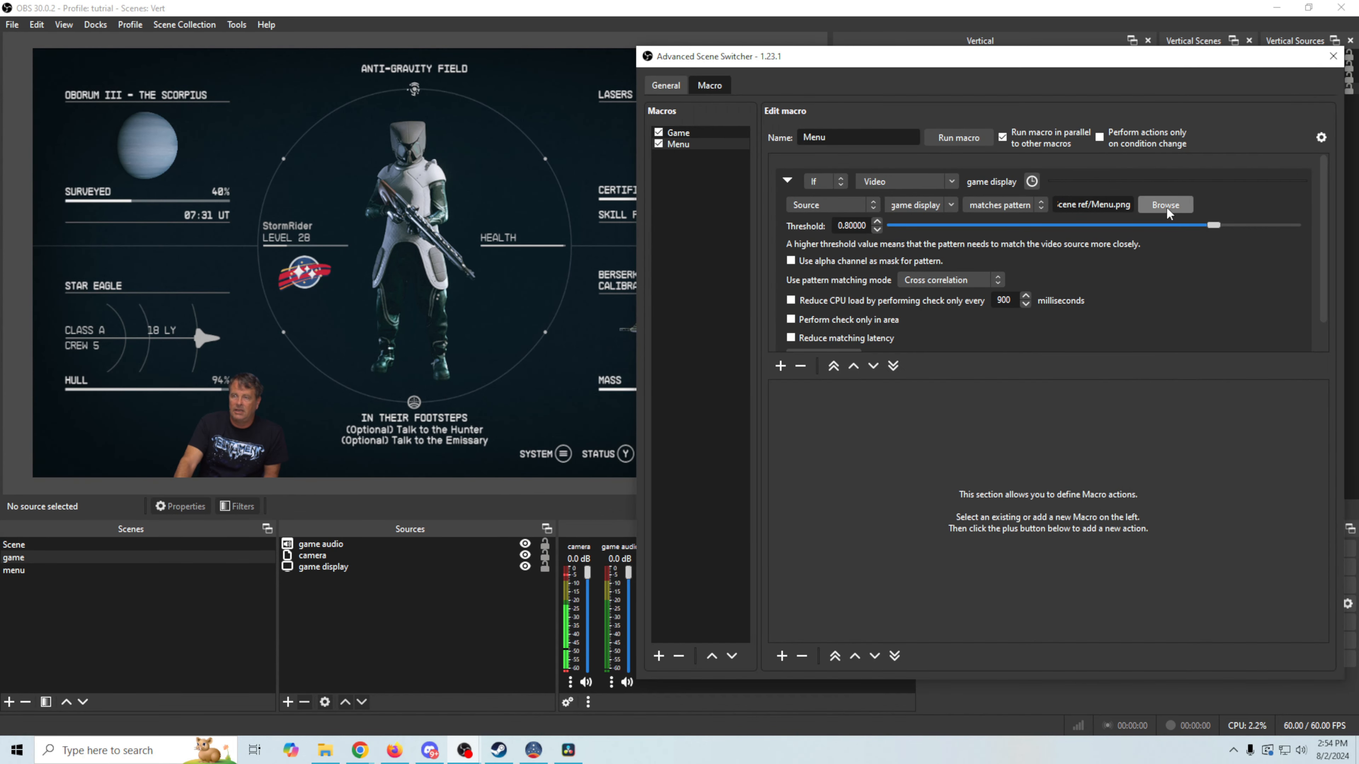
pyautogui.moveTo(1030, 283)
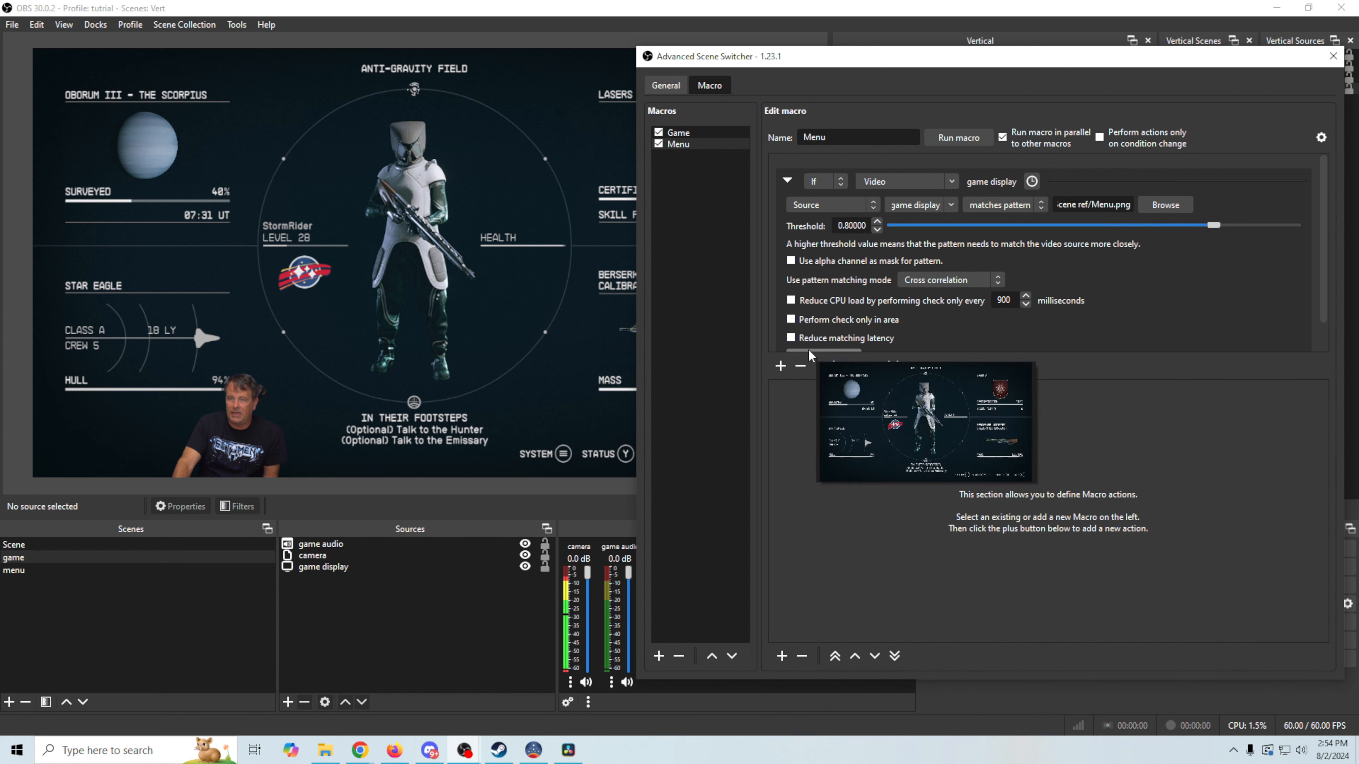
pyautogui.scroll(-2, 915, 337)
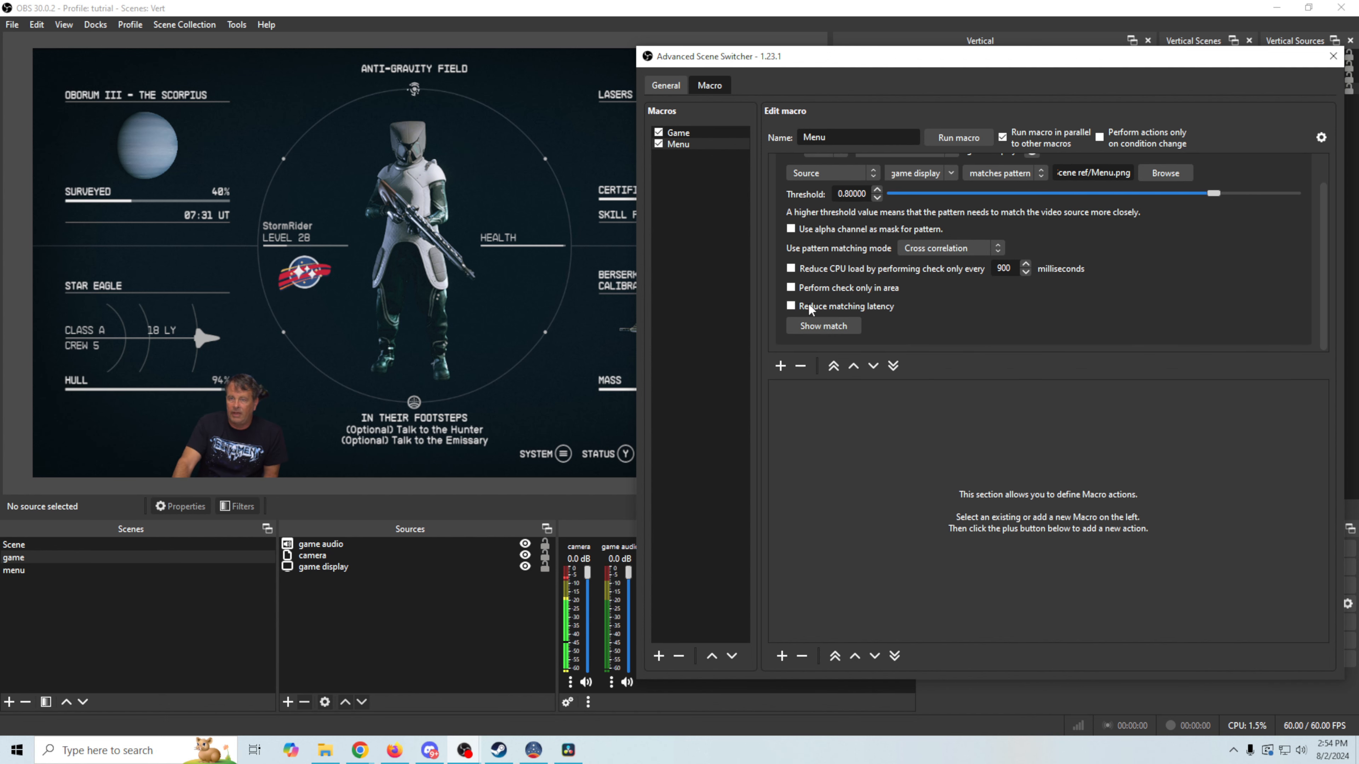
# Limit the Menu check area to the bottom SYSTEM/STATUS/SET COURSE/BACK bar (461×46 at X 859, Y 700)
pyautogui.click(790, 288)
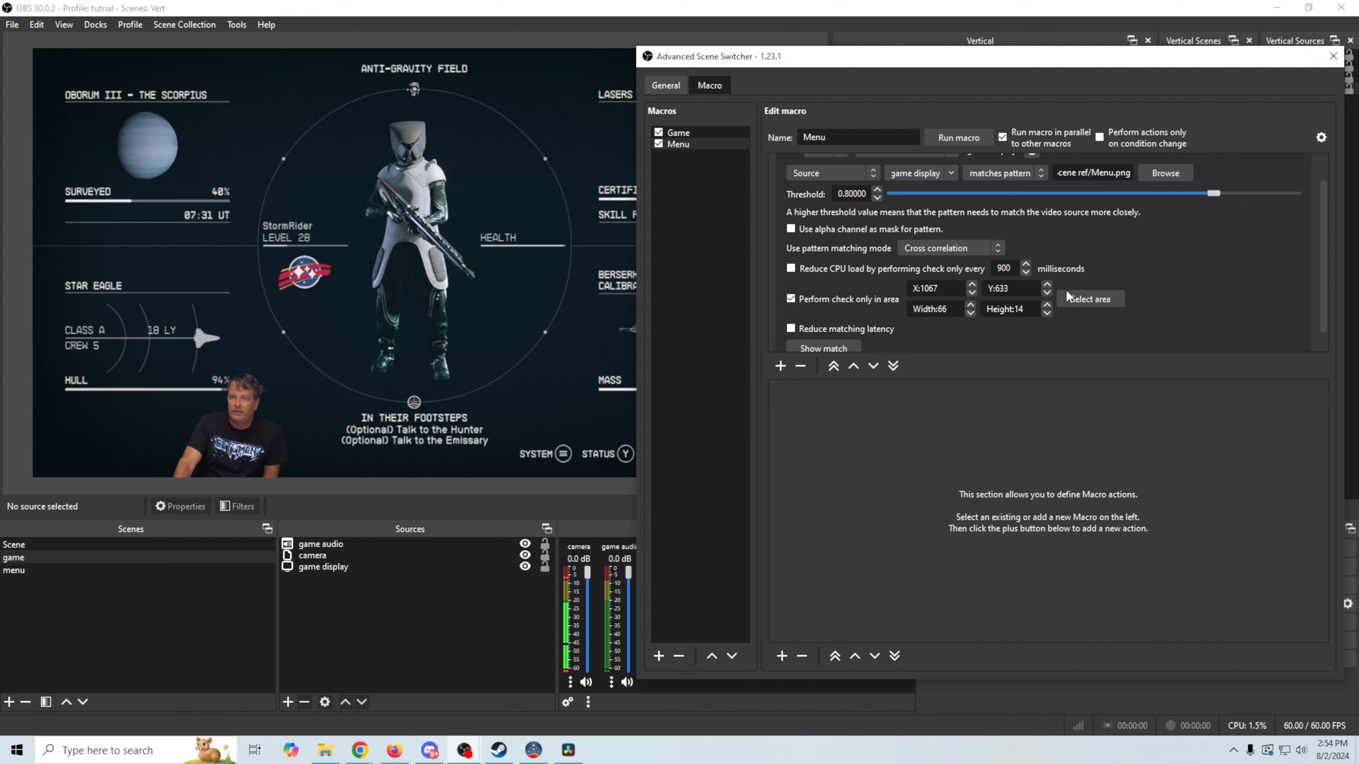
pyautogui.click(1089, 299)
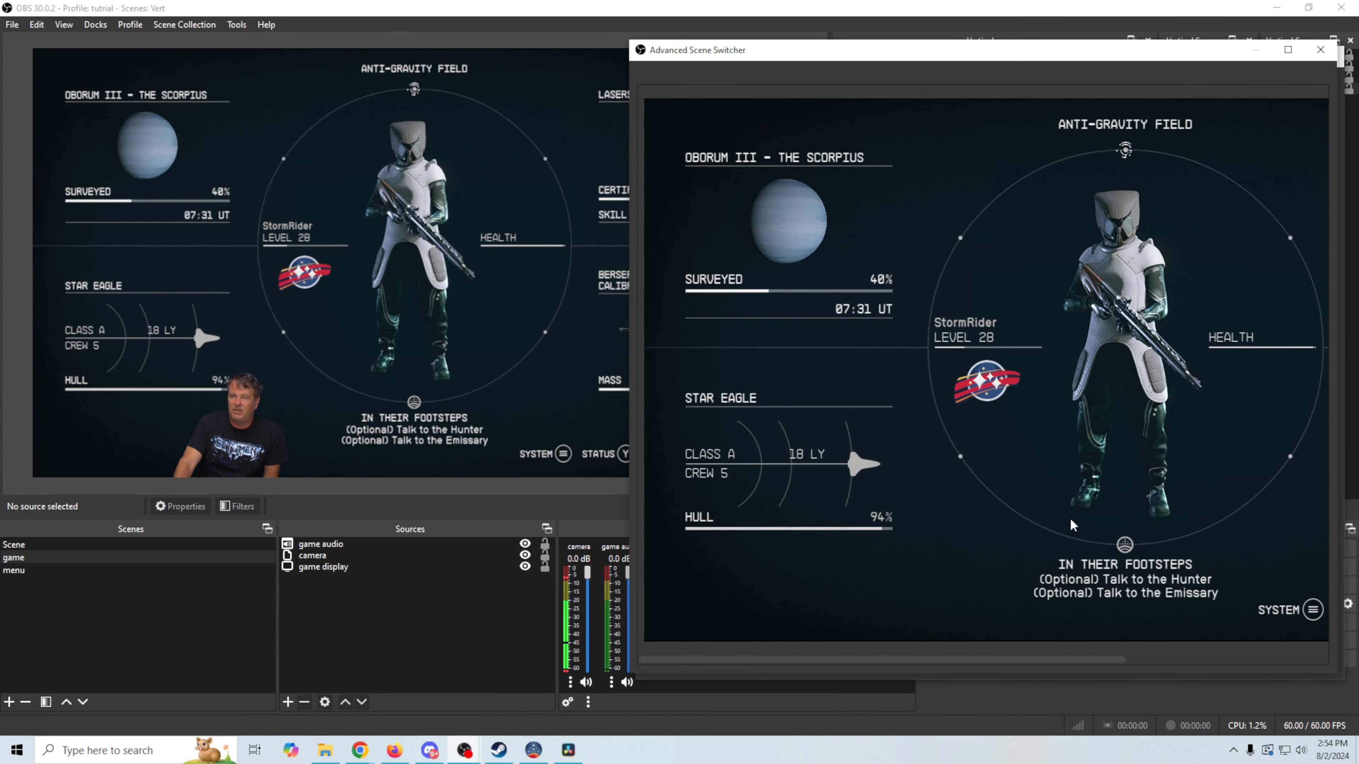
pyautogui.moveTo(902, 667); pyautogui.dragTo(1198, 692)
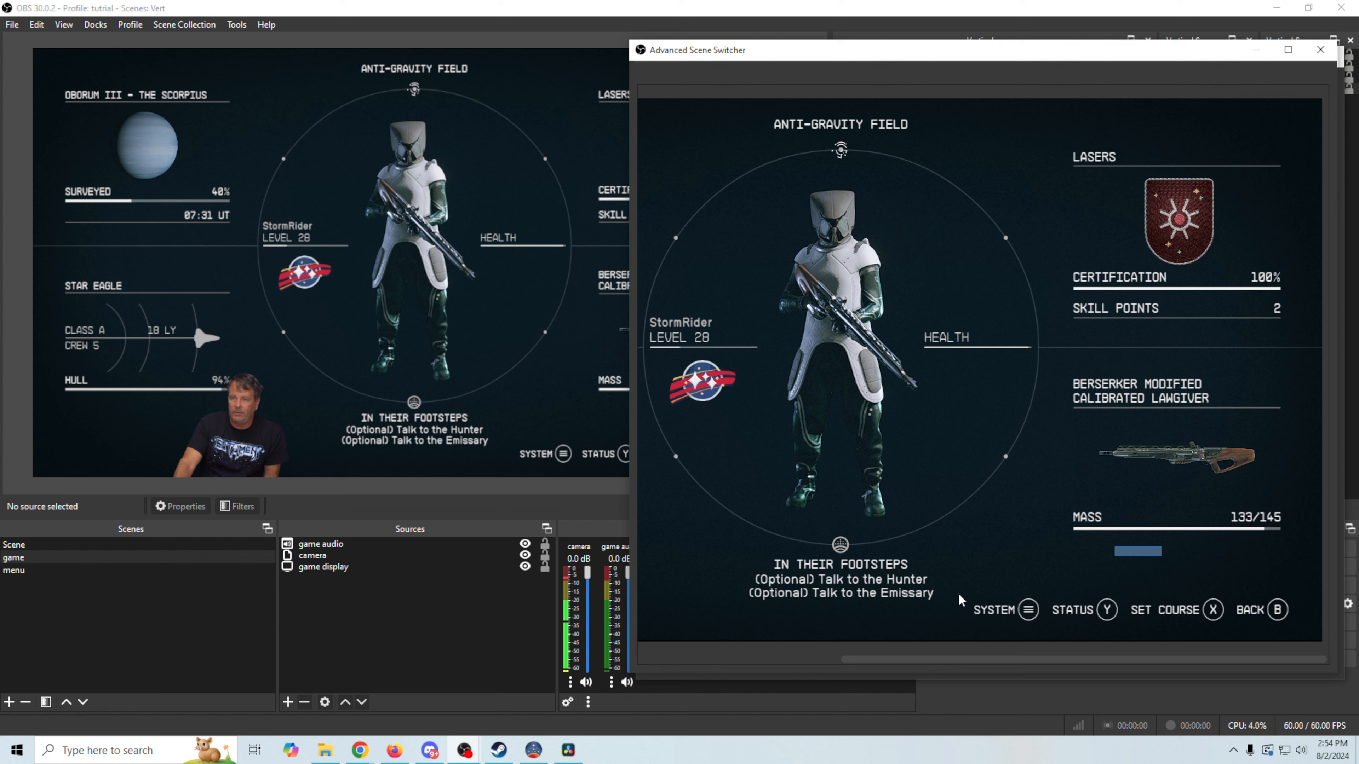
pyautogui.moveTo(967, 595); pyautogui.dragTo(1295, 632)
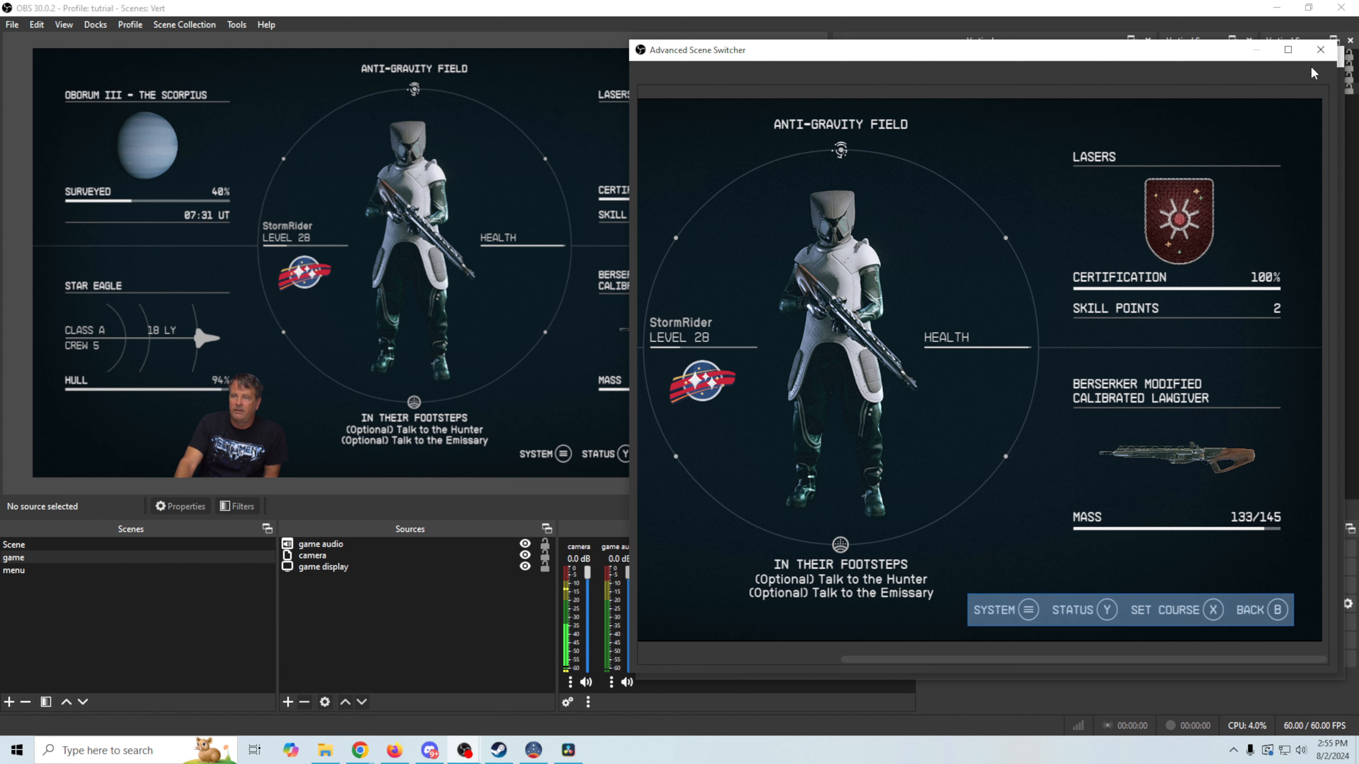
pyautogui.click(1320, 49)
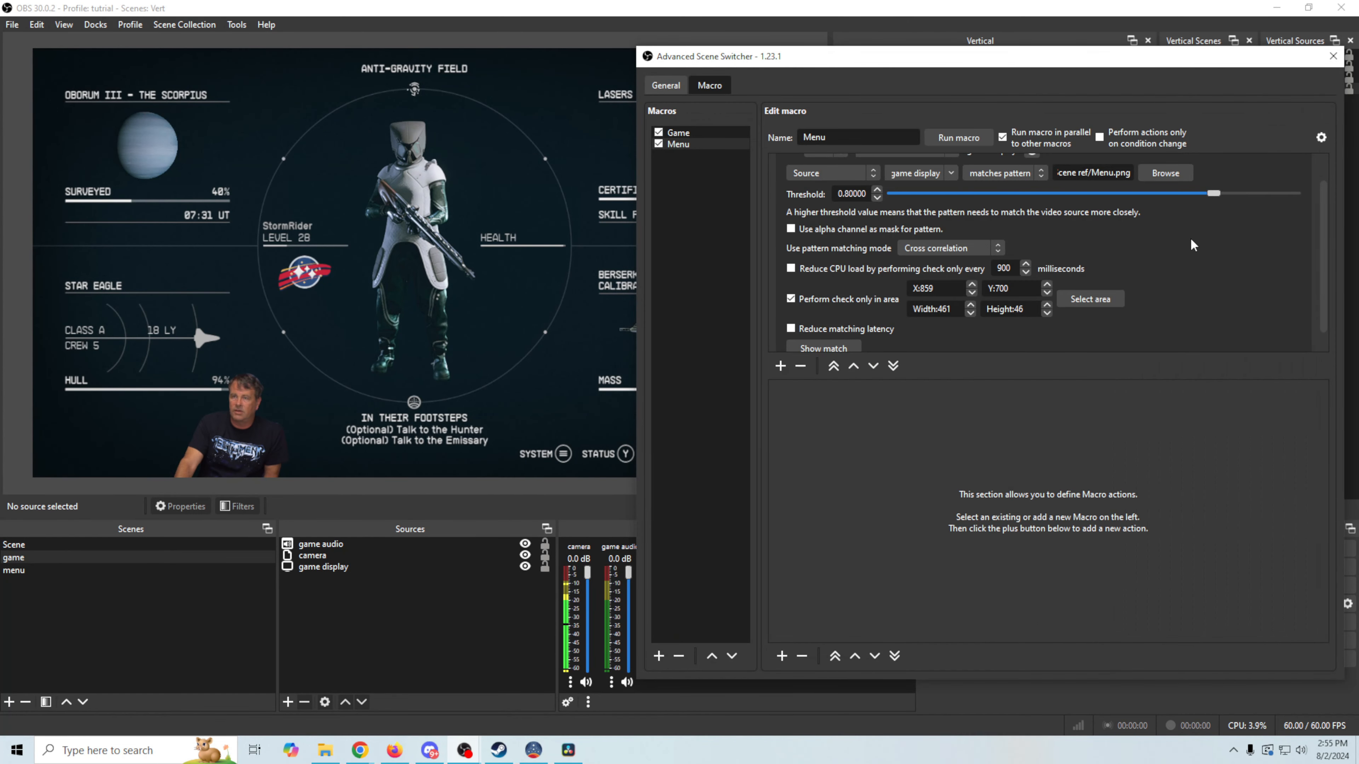
# Recapture the pattern from that bar area, overwriting Menu.png
pyautogui.click(1165, 173)
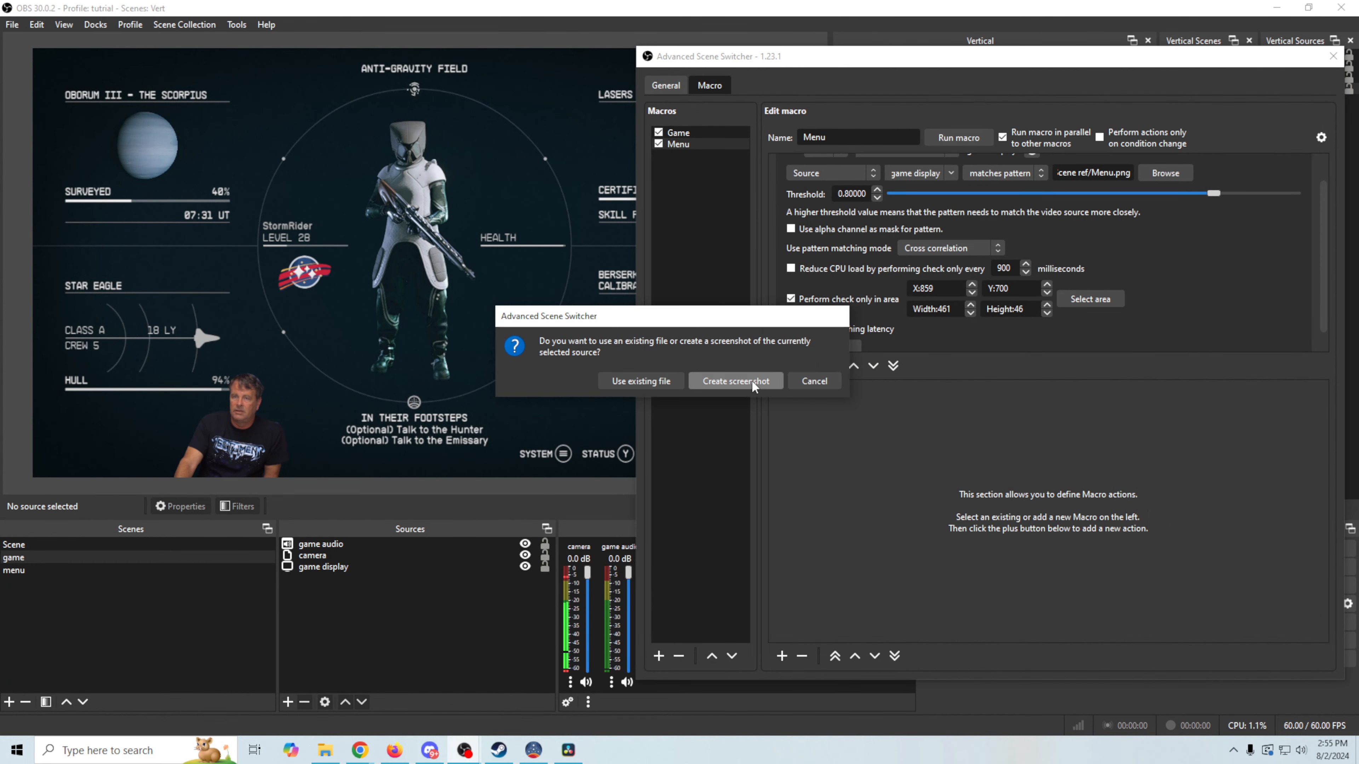
pyautogui.click(752, 381)
pyautogui.click(888, 206)
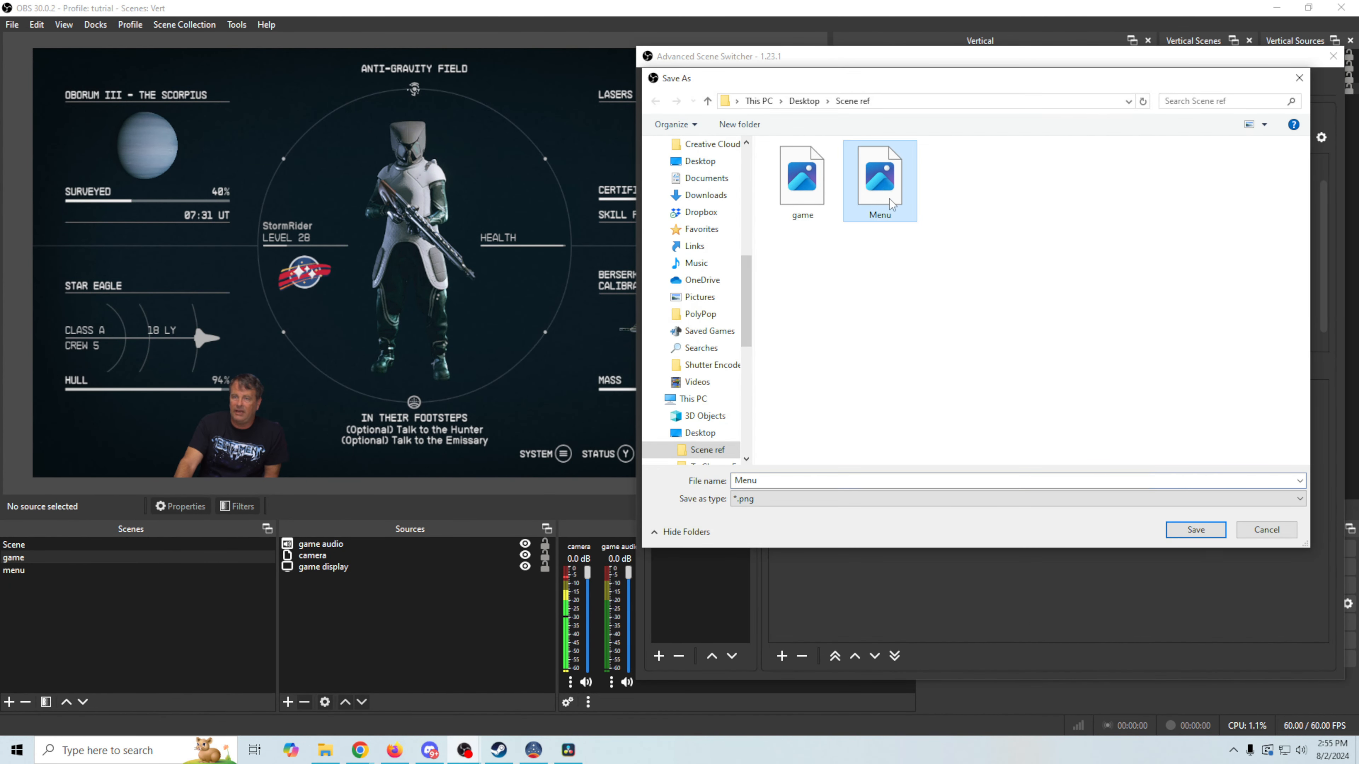
pyautogui.click(1185, 528)
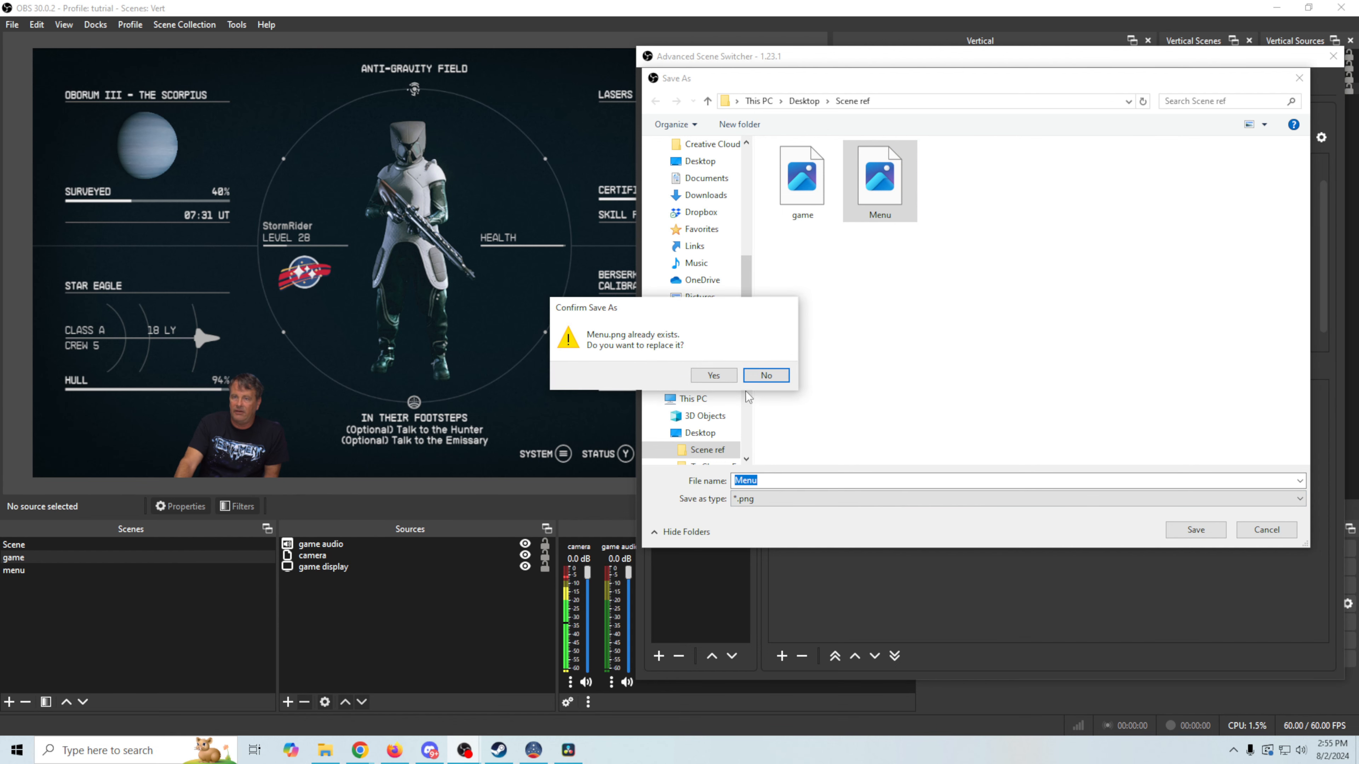
pyautogui.click(714, 376)
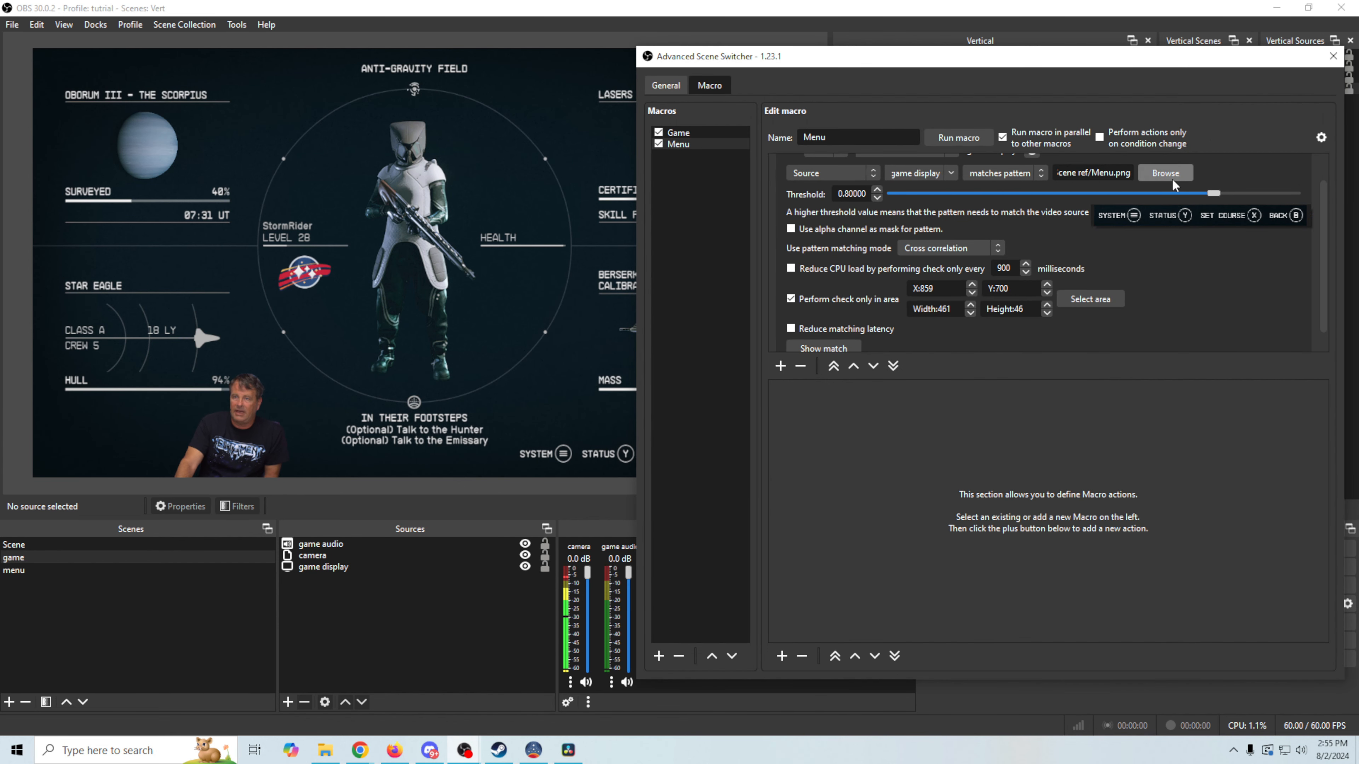
pyautogui.click(666, 86)
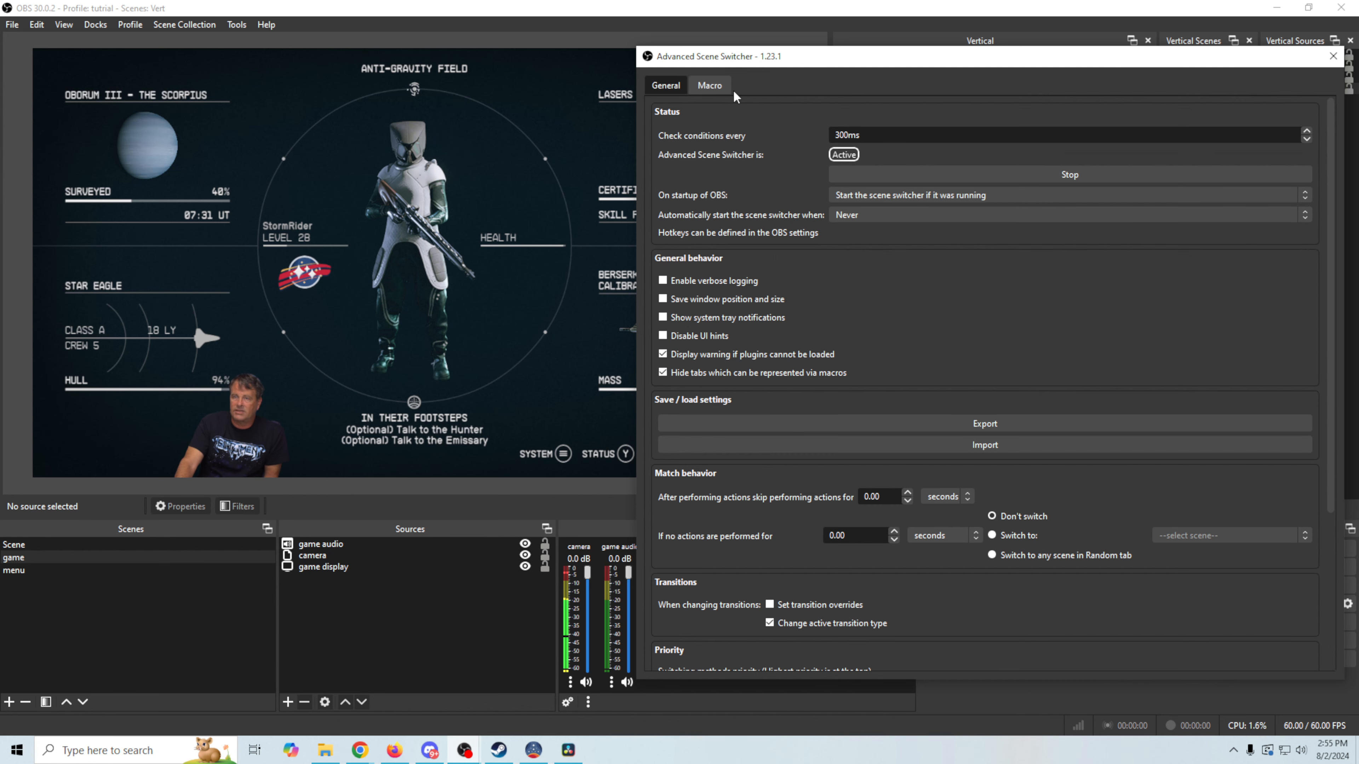
# Return to the macro settings, look over the Menu macro, then select the Game macro
pyautogui.click(710, 85)
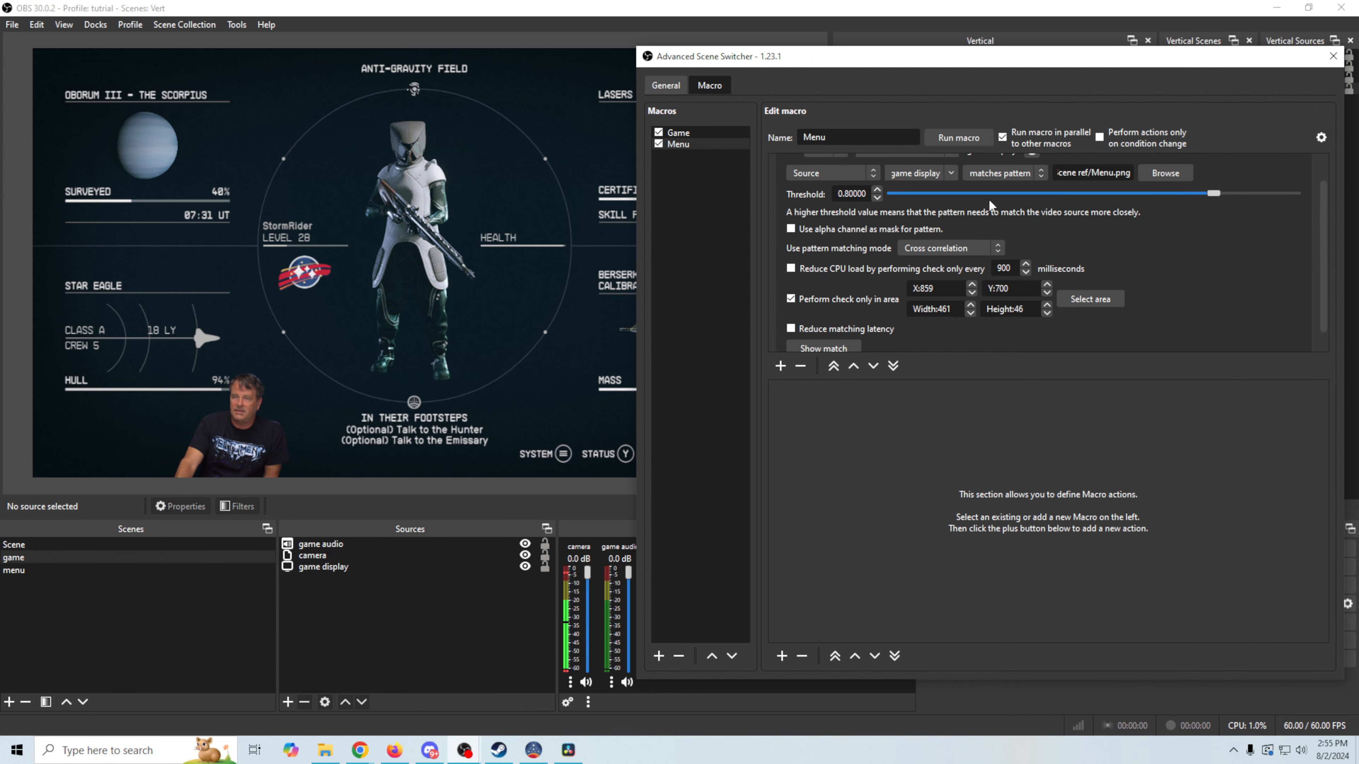
pyautogui.click(683, 132)
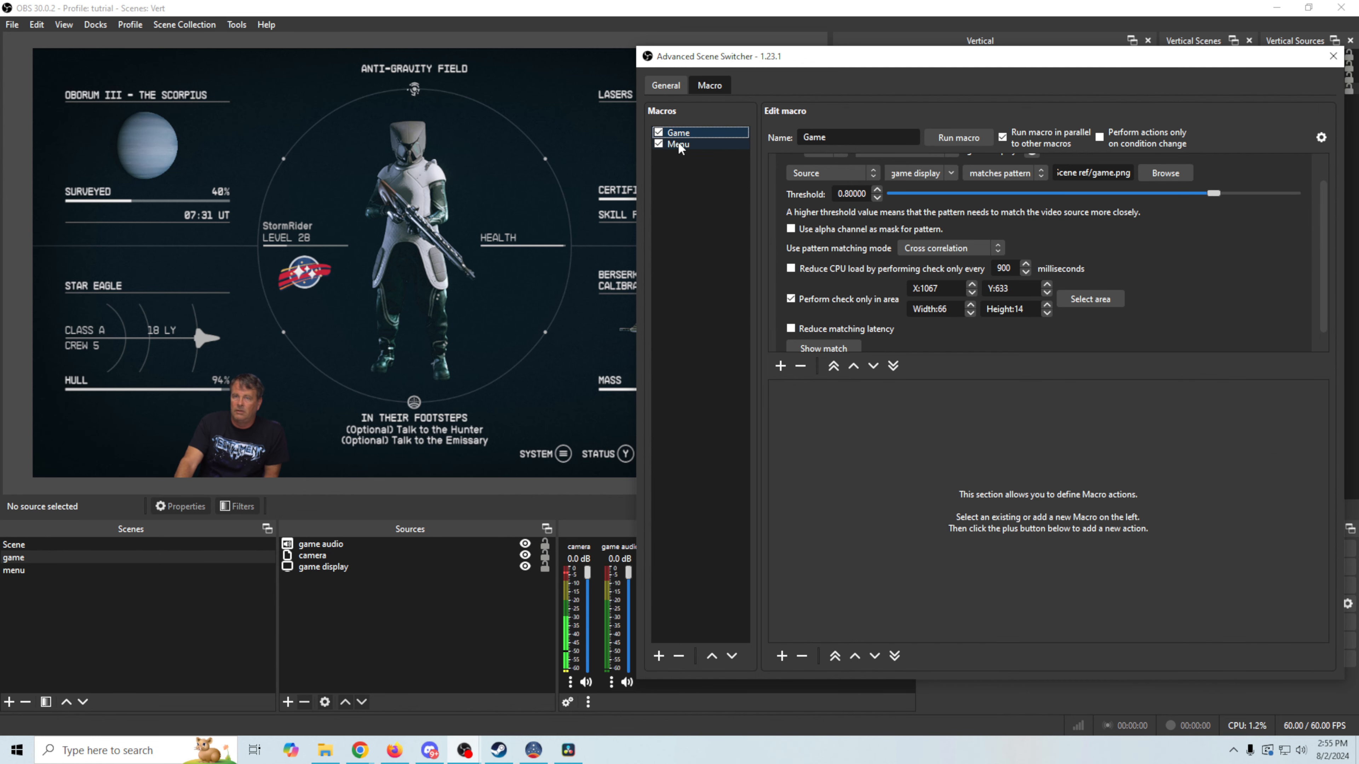
pyautogui.click(678, 143)
pyautogui.click(681, 134)
pyautogui.click(677, 147)
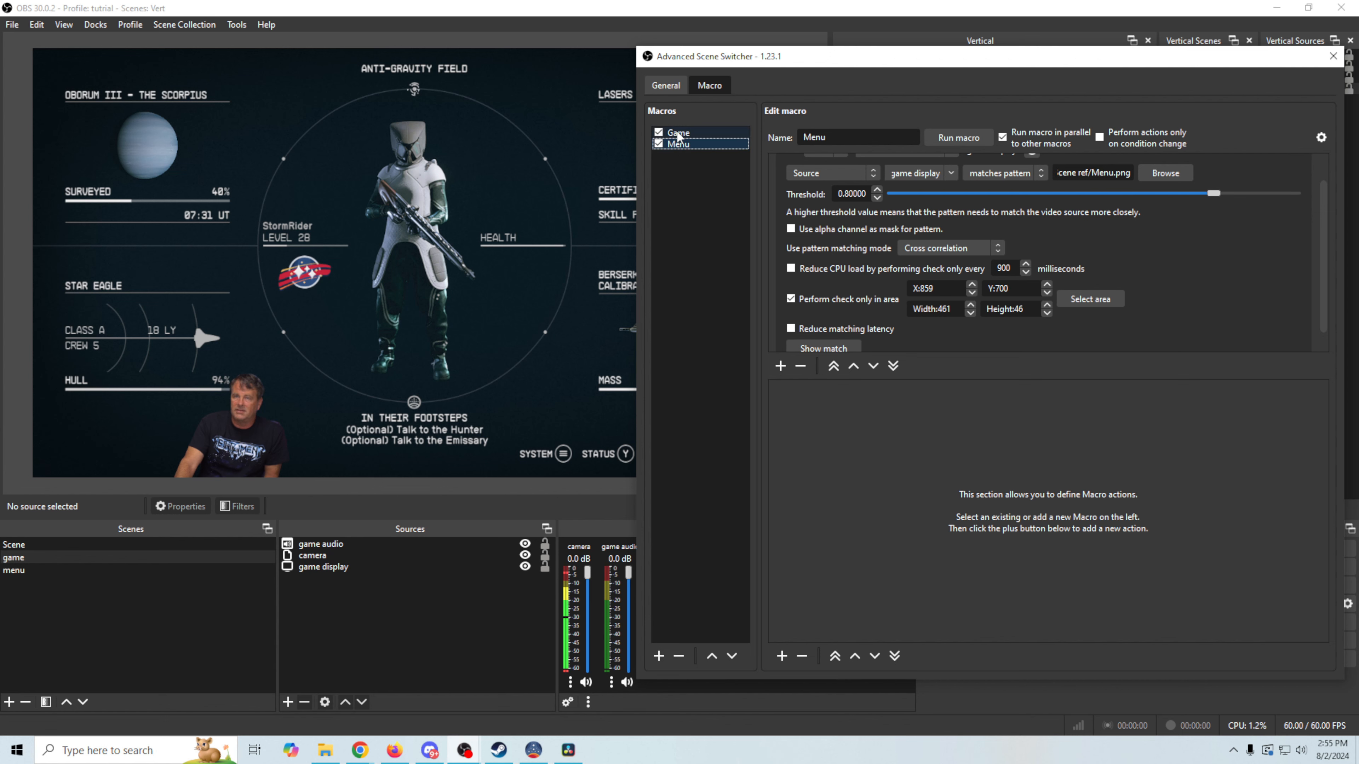
pyautogui.click(677, 132)
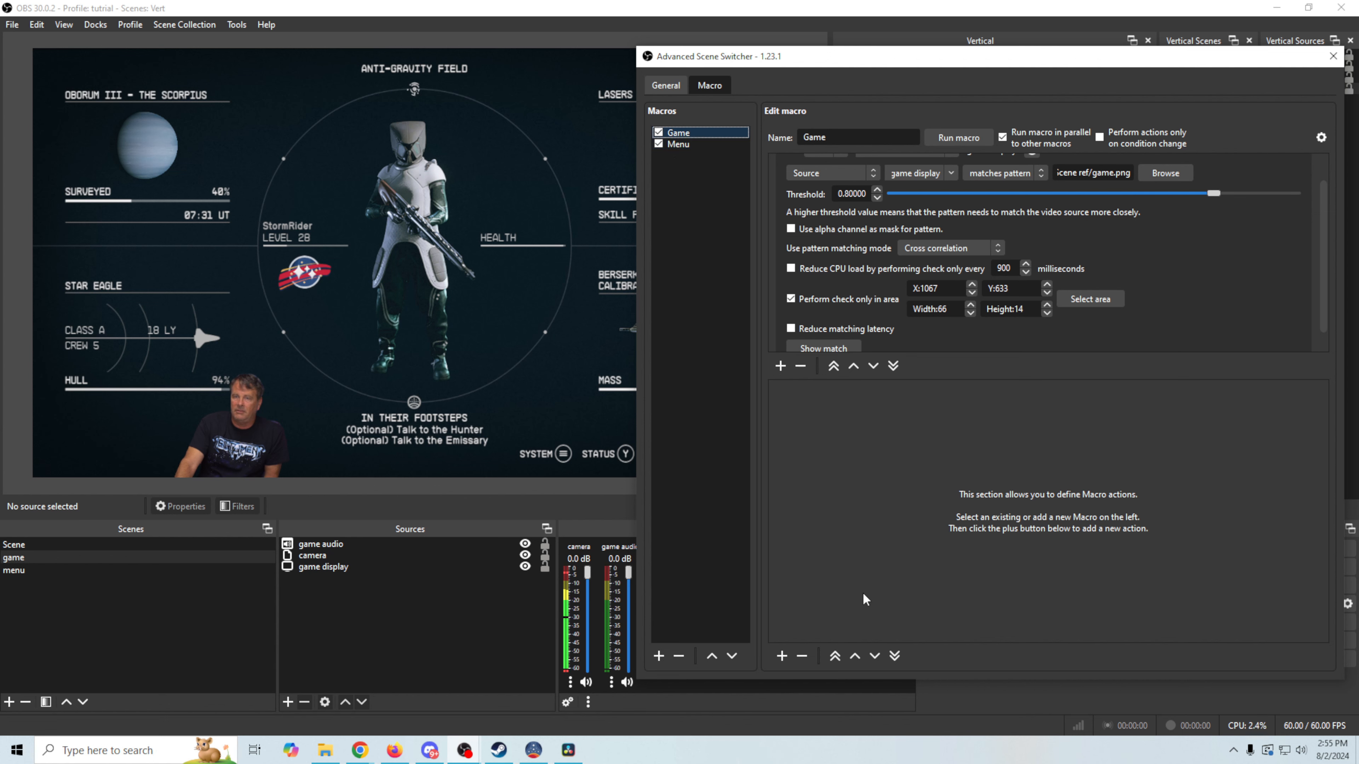
# Add a Switch scene action to the Game macro targeting 'game' with a Cut transition
pyautogui.click(782, 656)
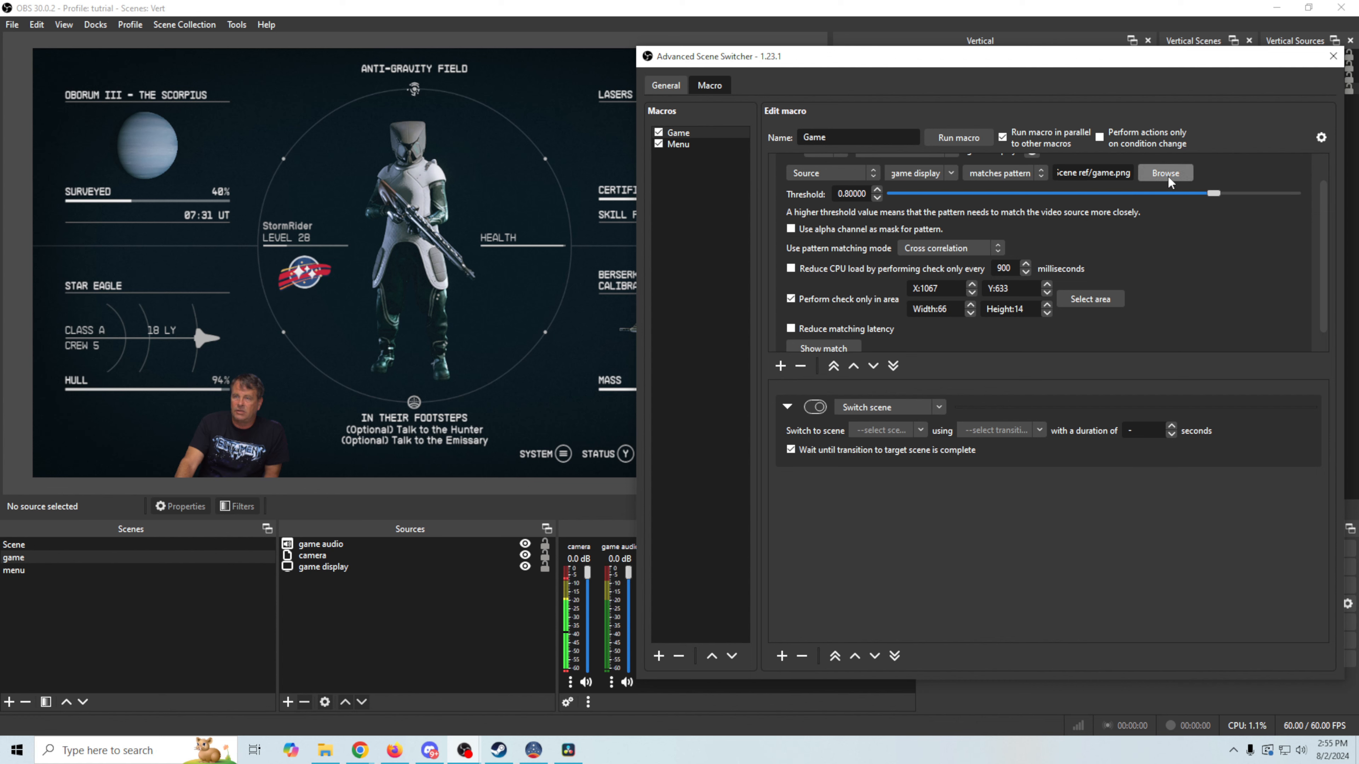
pyautogui.moveTo(1168, 175)
pyautogui.click(911, 428)
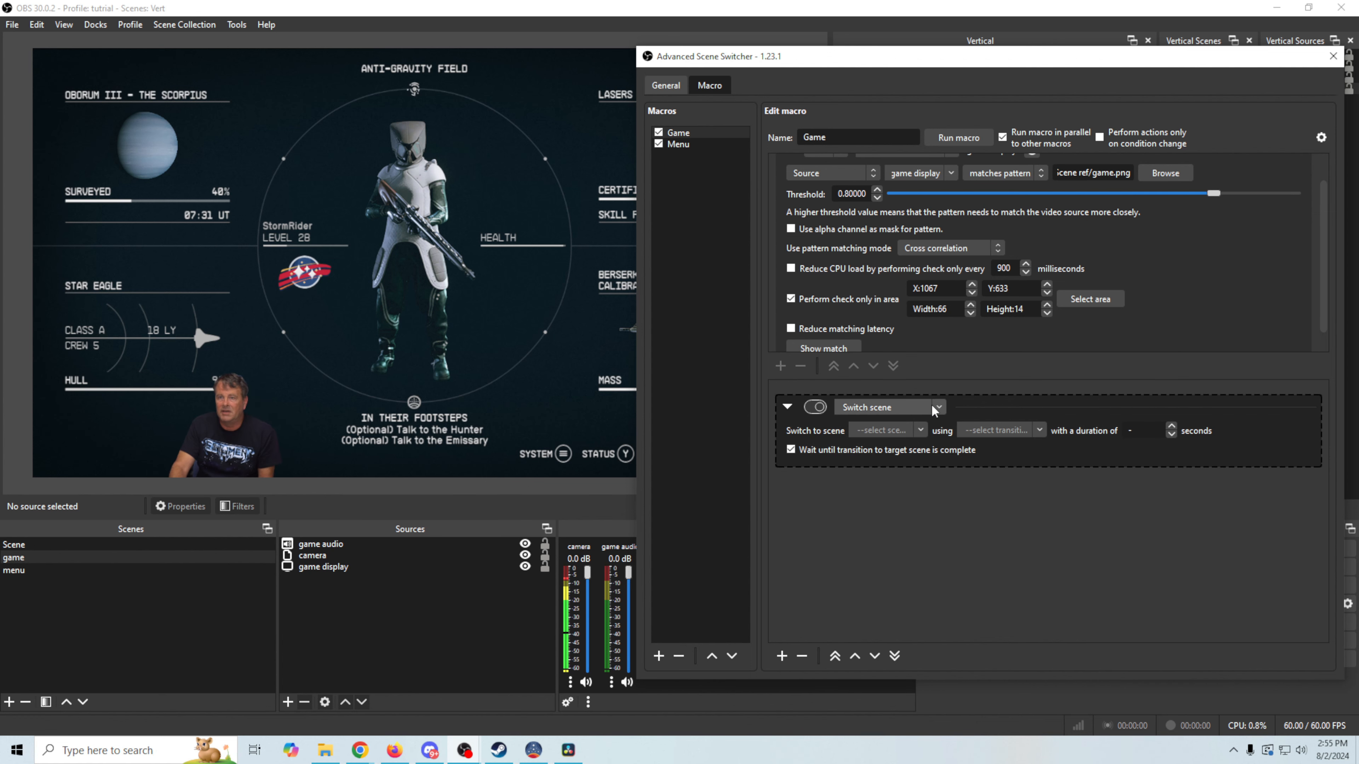
pyautogui.click(921, 429)
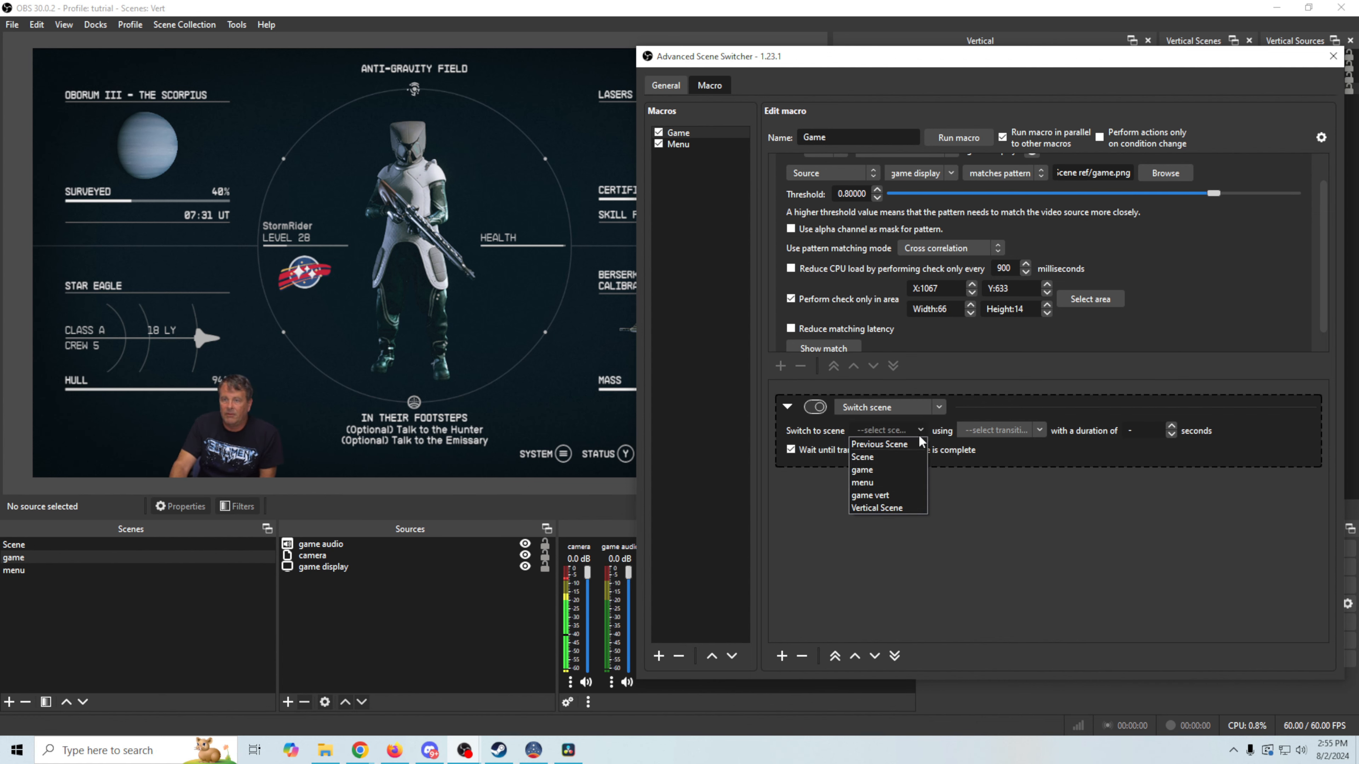
pyautogui.click(887, 468)
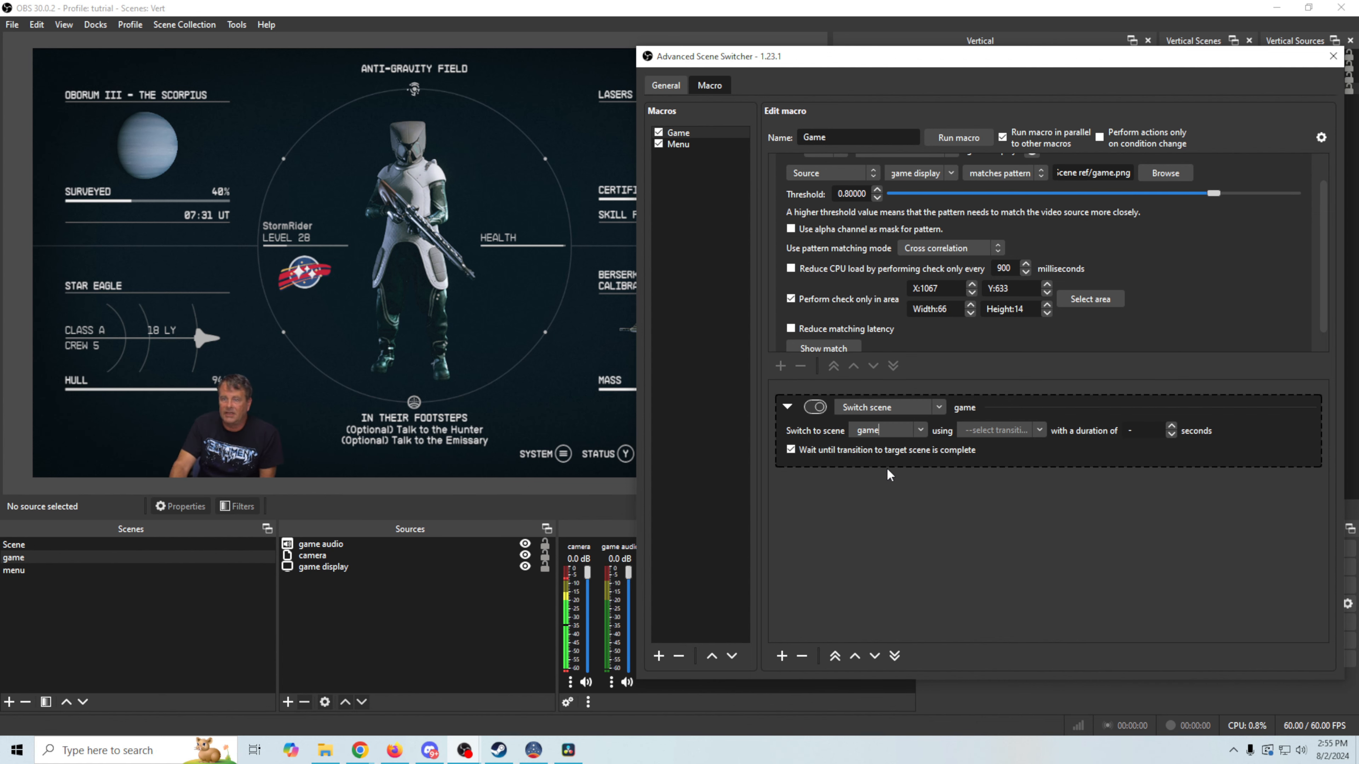
pyautogui.click(1040, 432)
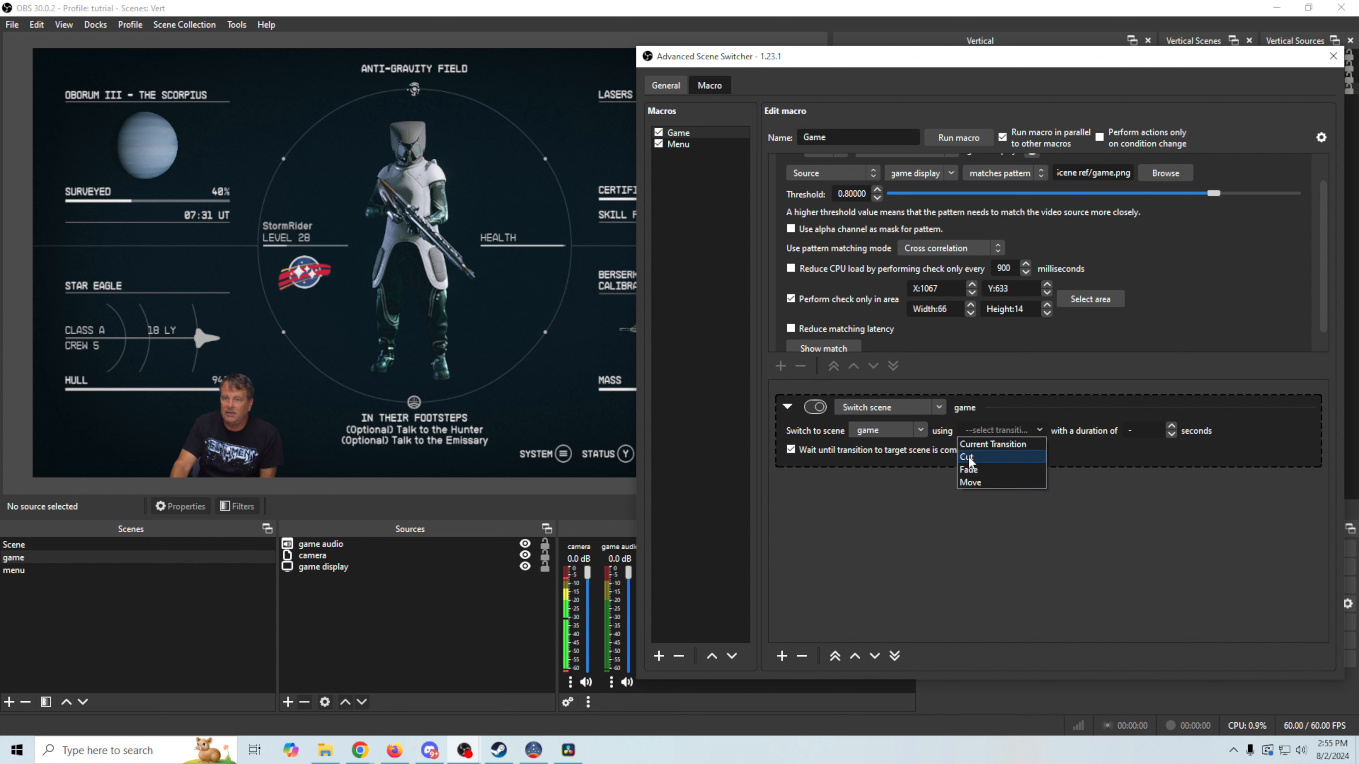
pyautogui.click(1025, 441)
pyautogui.click(1038, 428)
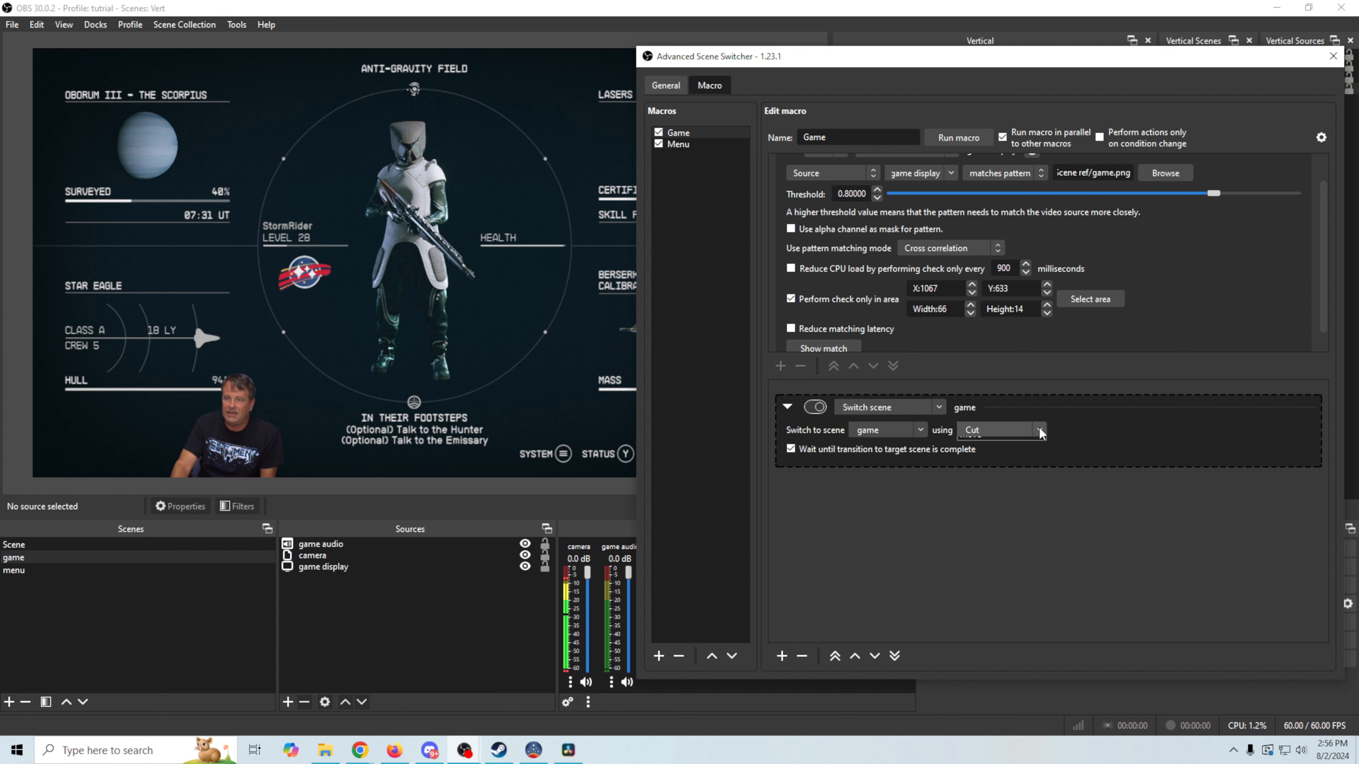
pyautogui.click(986, 458)
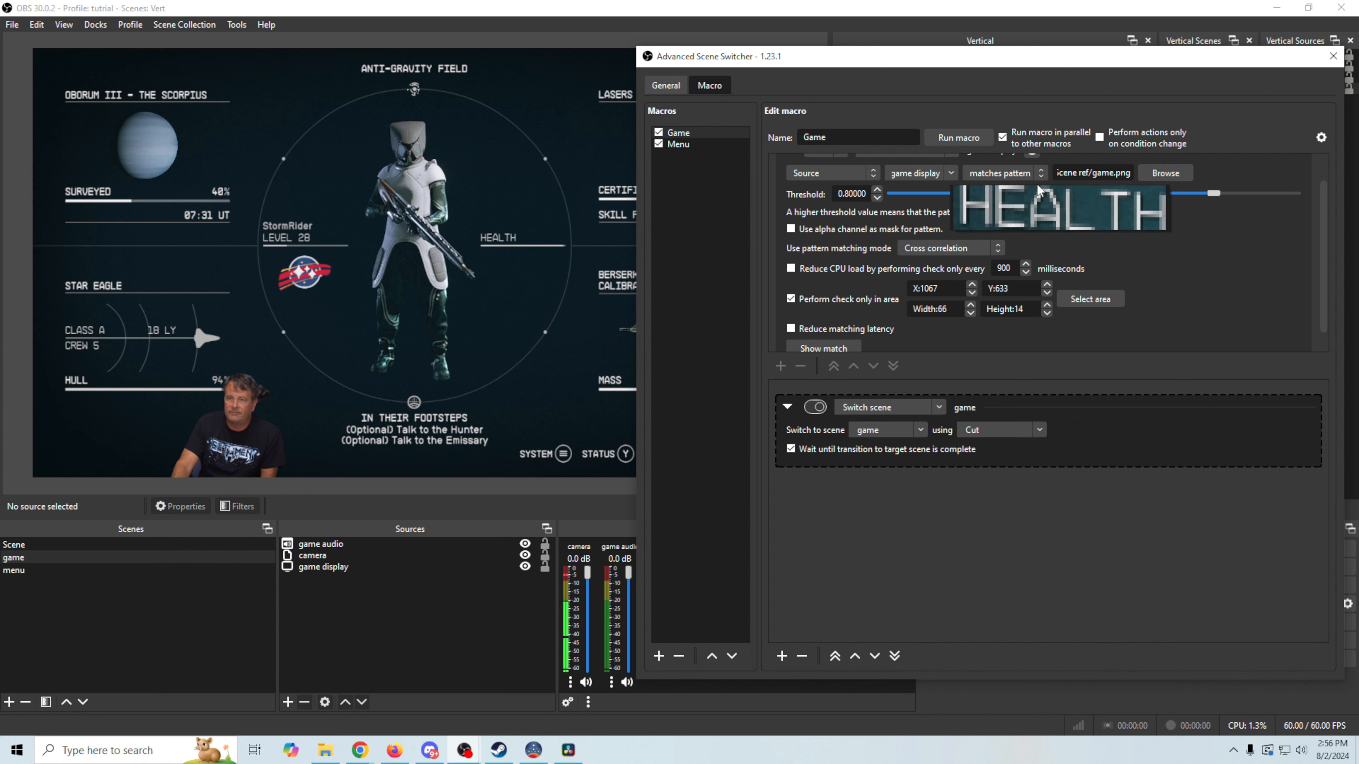
# Give the Menu macro a Switch scene action that cuts to the 'menu' scene
pyautogui.click(677, 142)
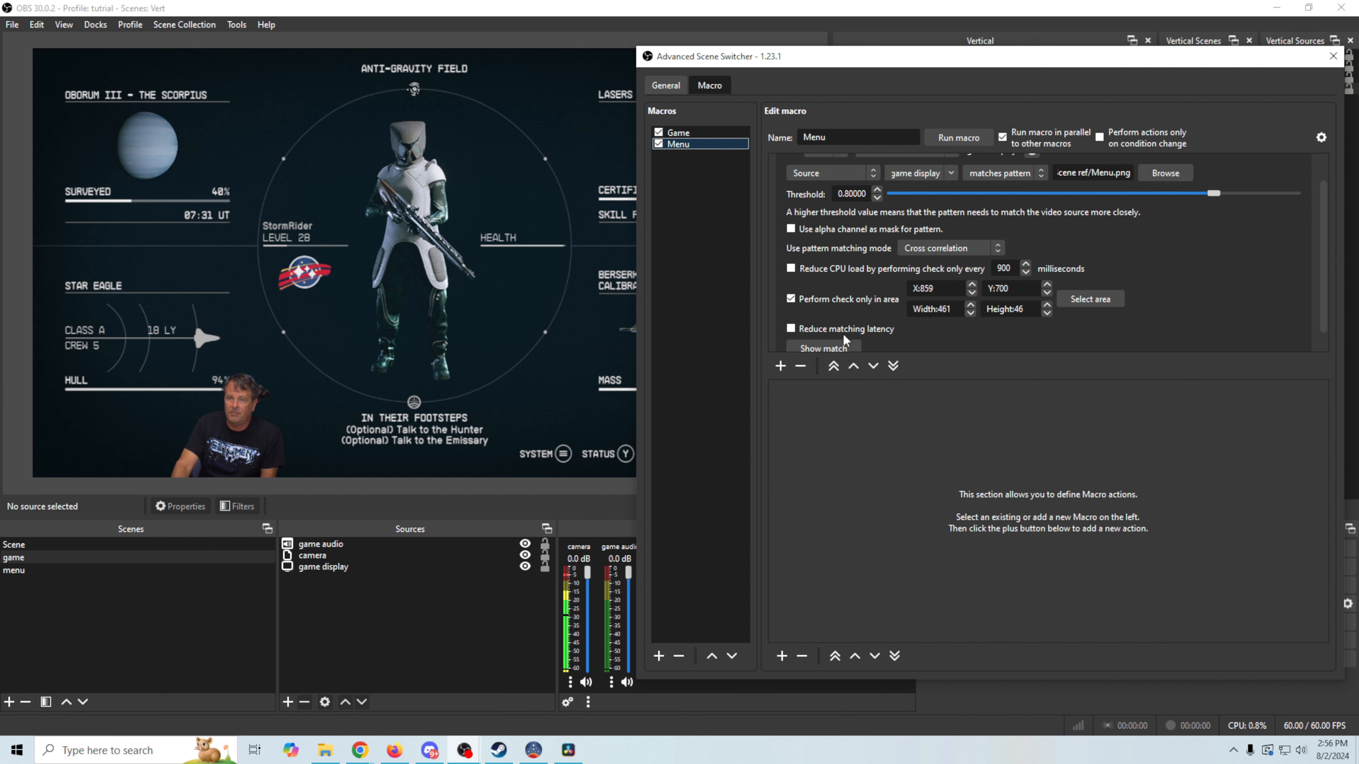
pyautogui.click(782, 655)
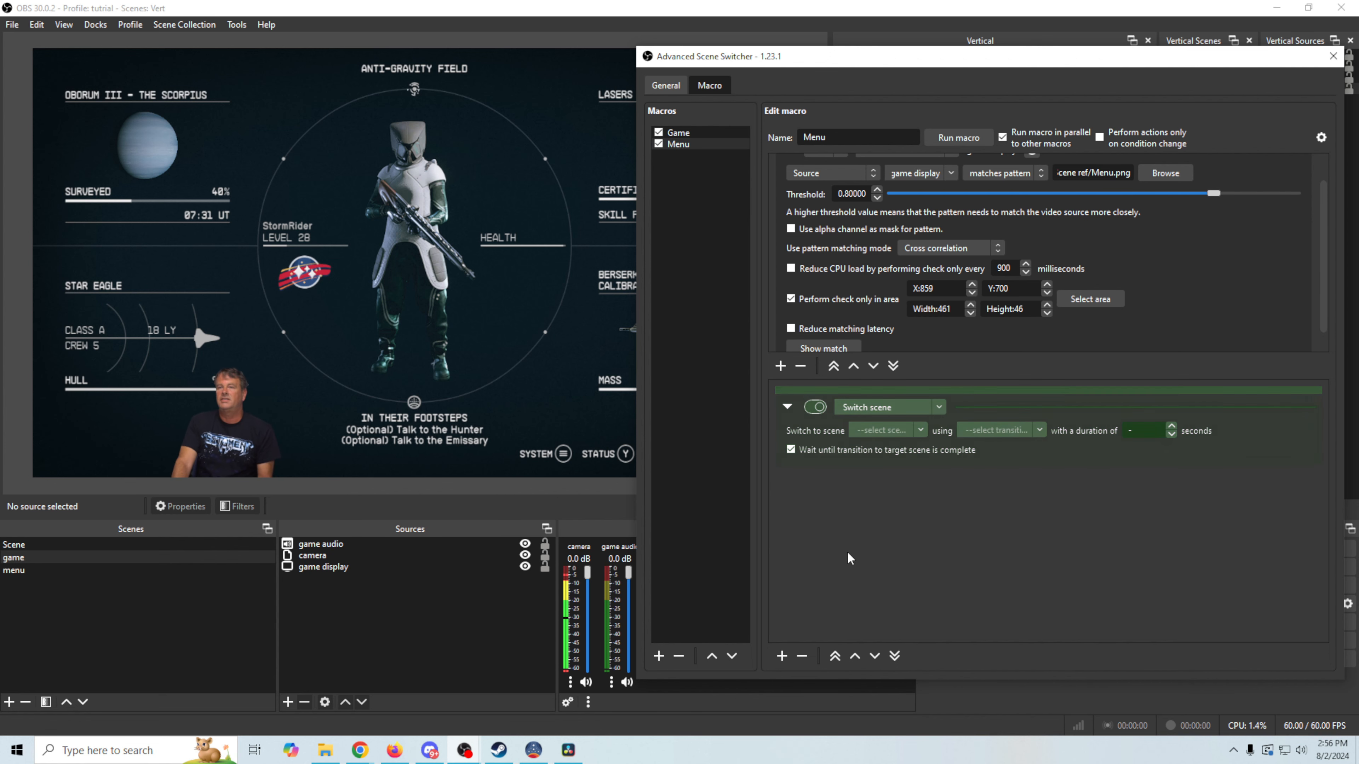
pyautogui.click(919, 430)
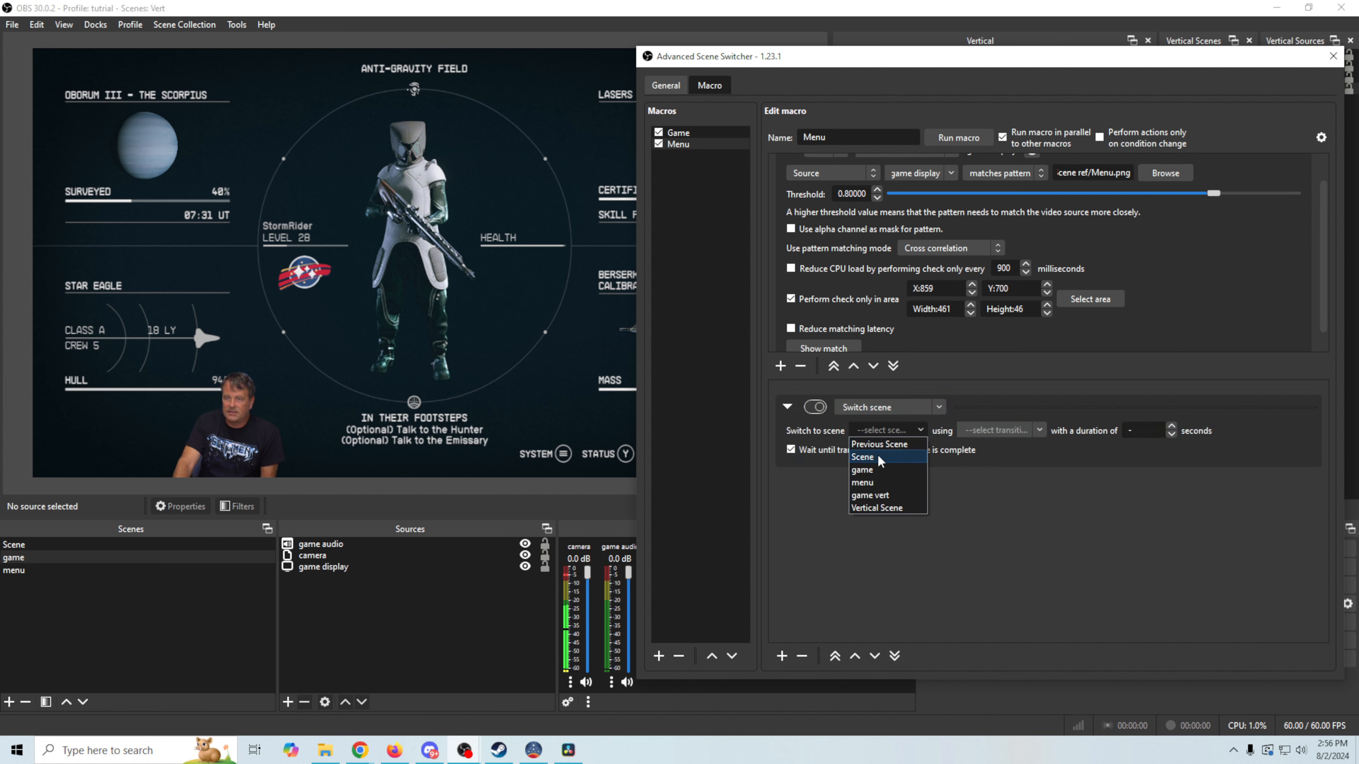
pyautogui.click(875, 482)
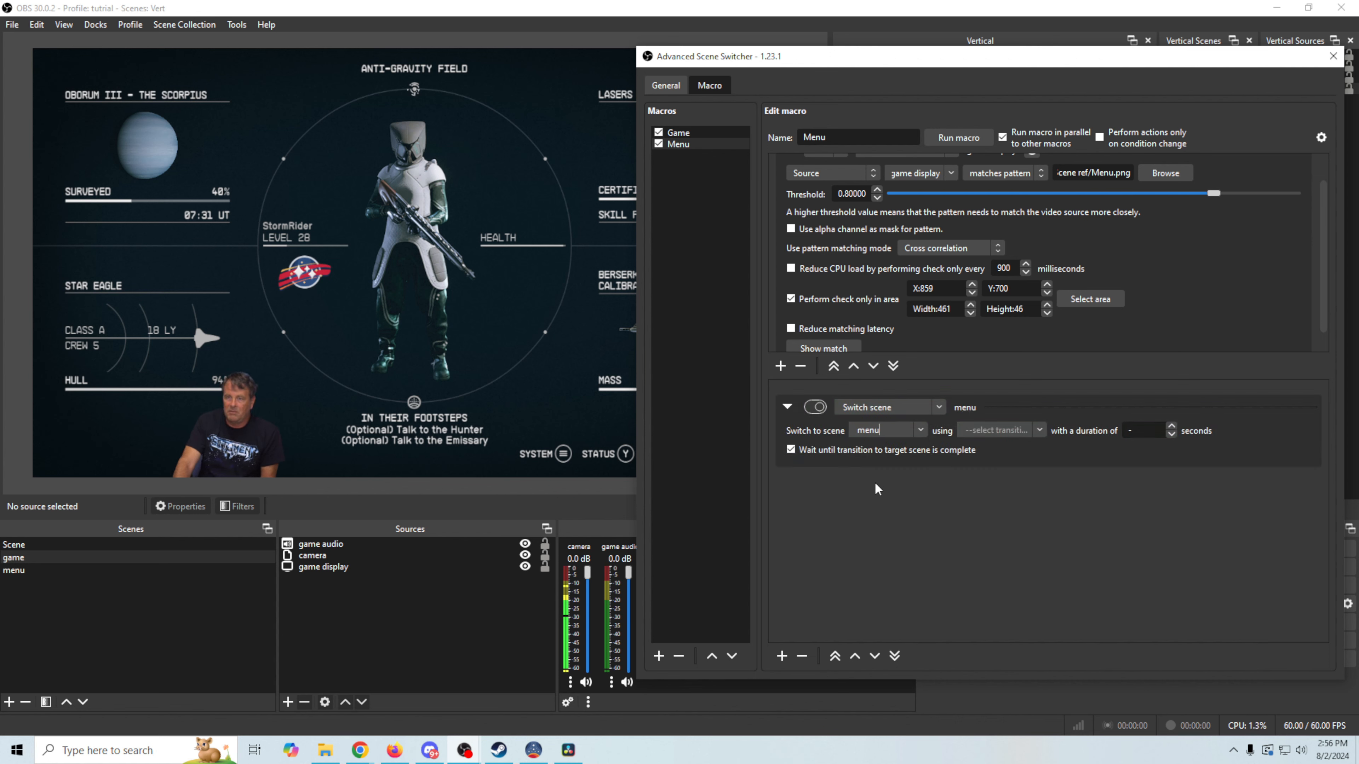
pyautogui.click(1039, 429)
pyautogui.click(991, 446)
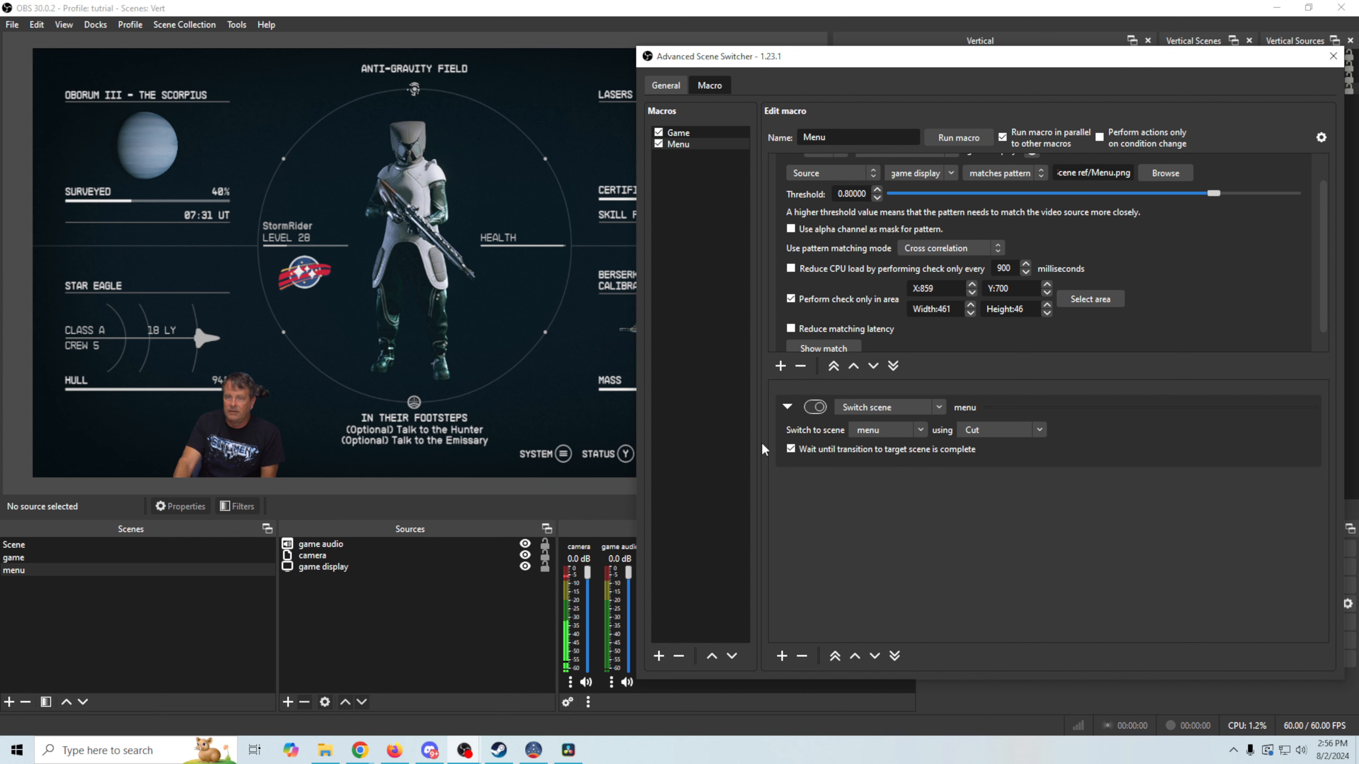
# Stop and restart the scene switcher from its General settings, then return to the macros
pyautogui.click(664, 85)
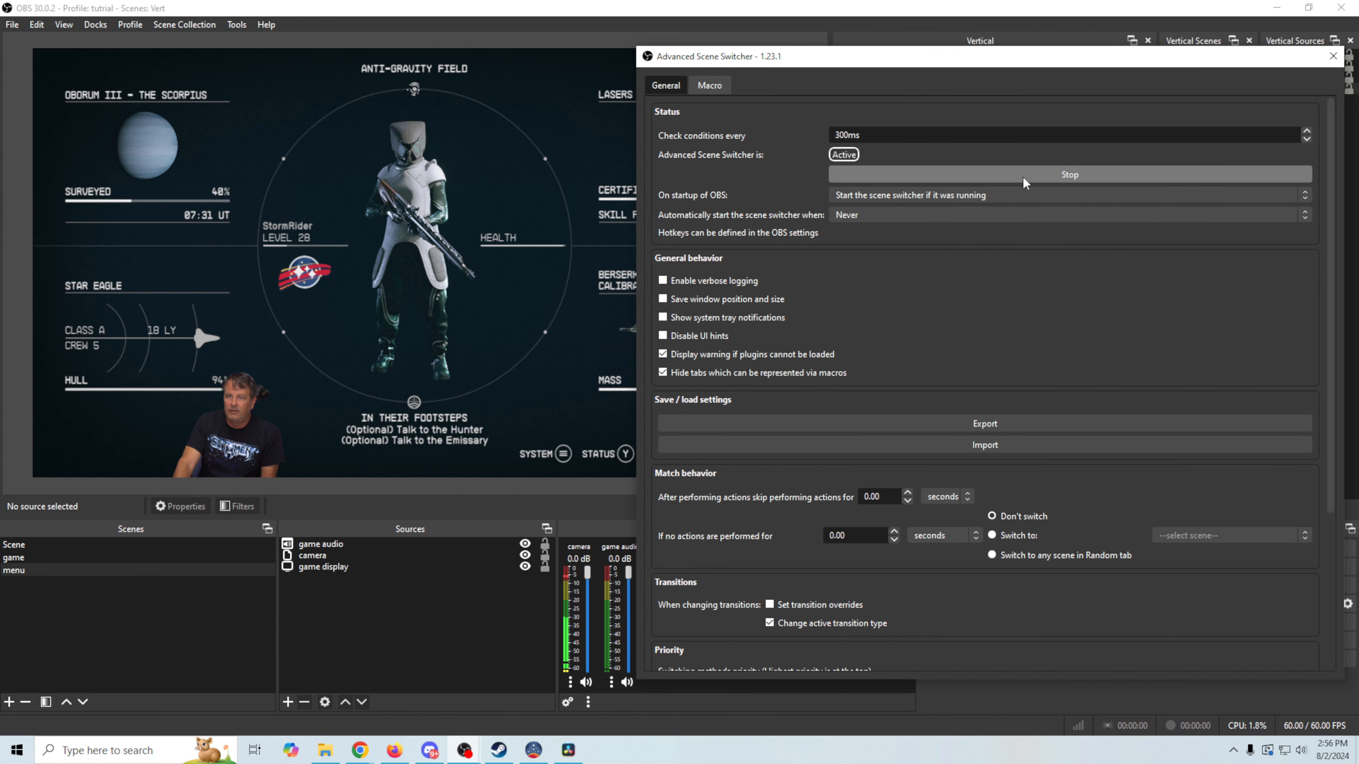
pyautogui.click(931, 175)
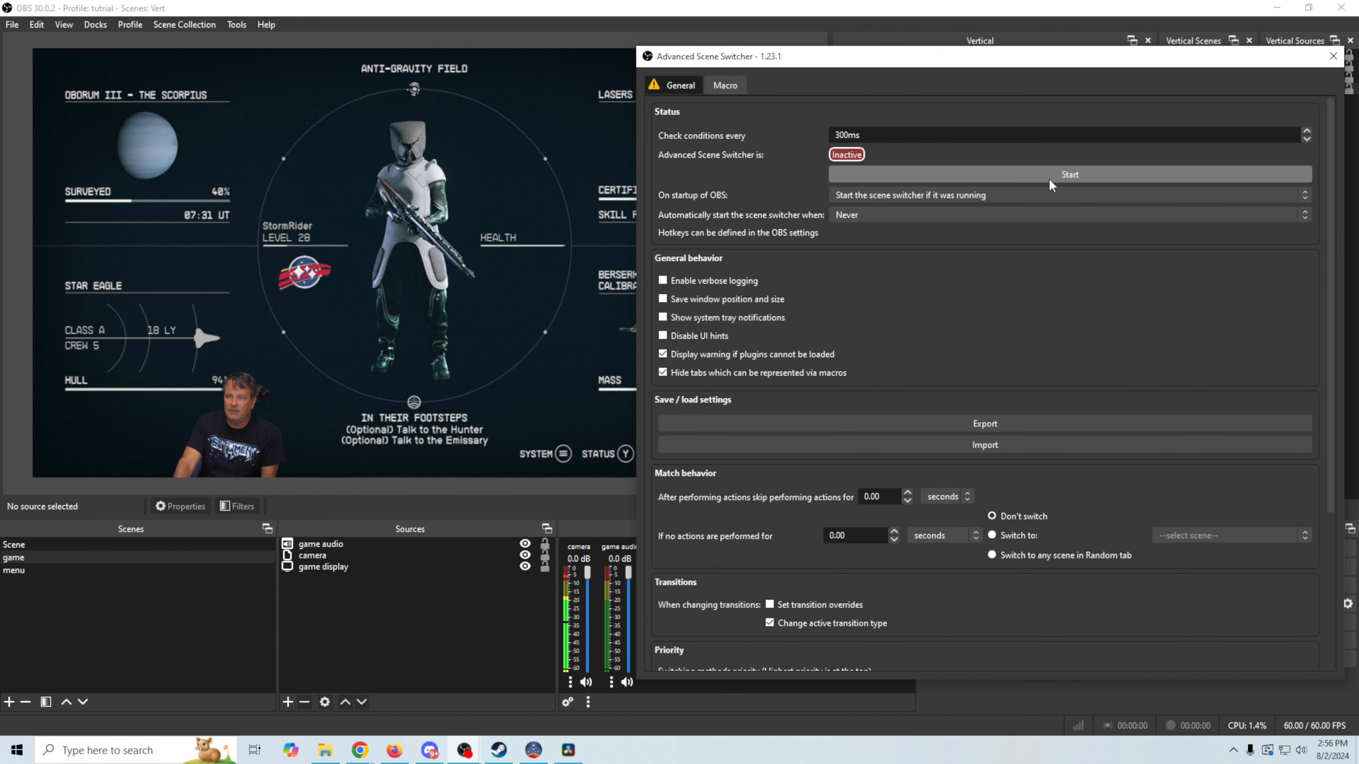
pyautogui.click(953, 183)
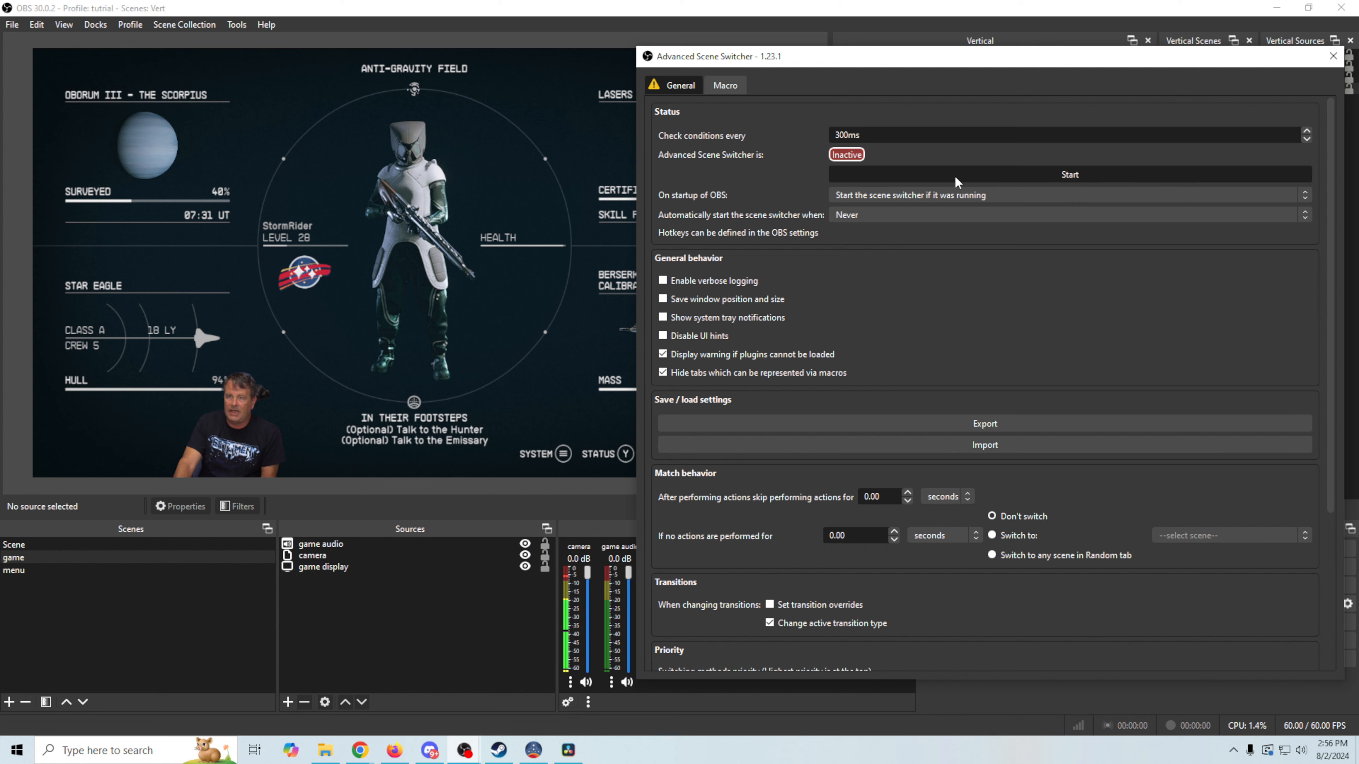
pyautogui.click(717, 85)
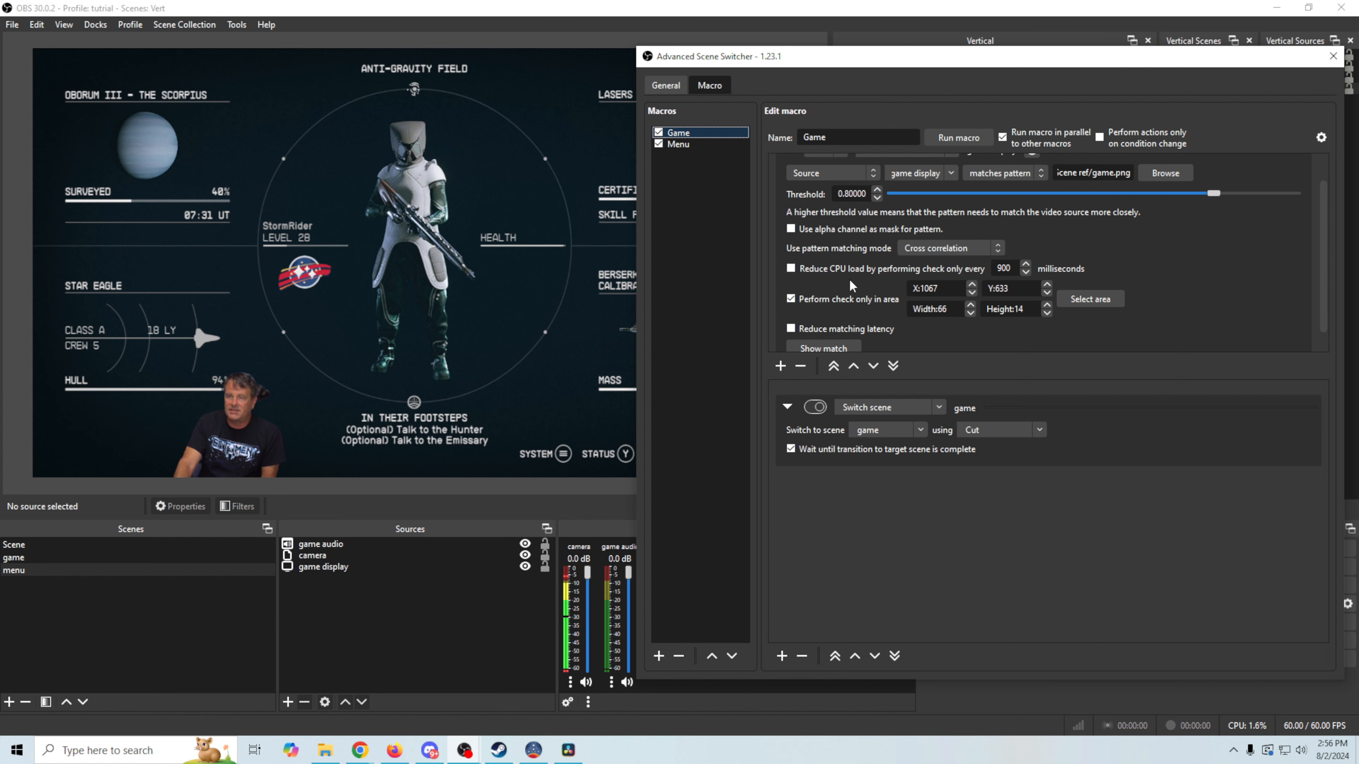
# Enable reduced CPU load so the Game macro checks only every 500 ms
pyautogui.click(790, 270)
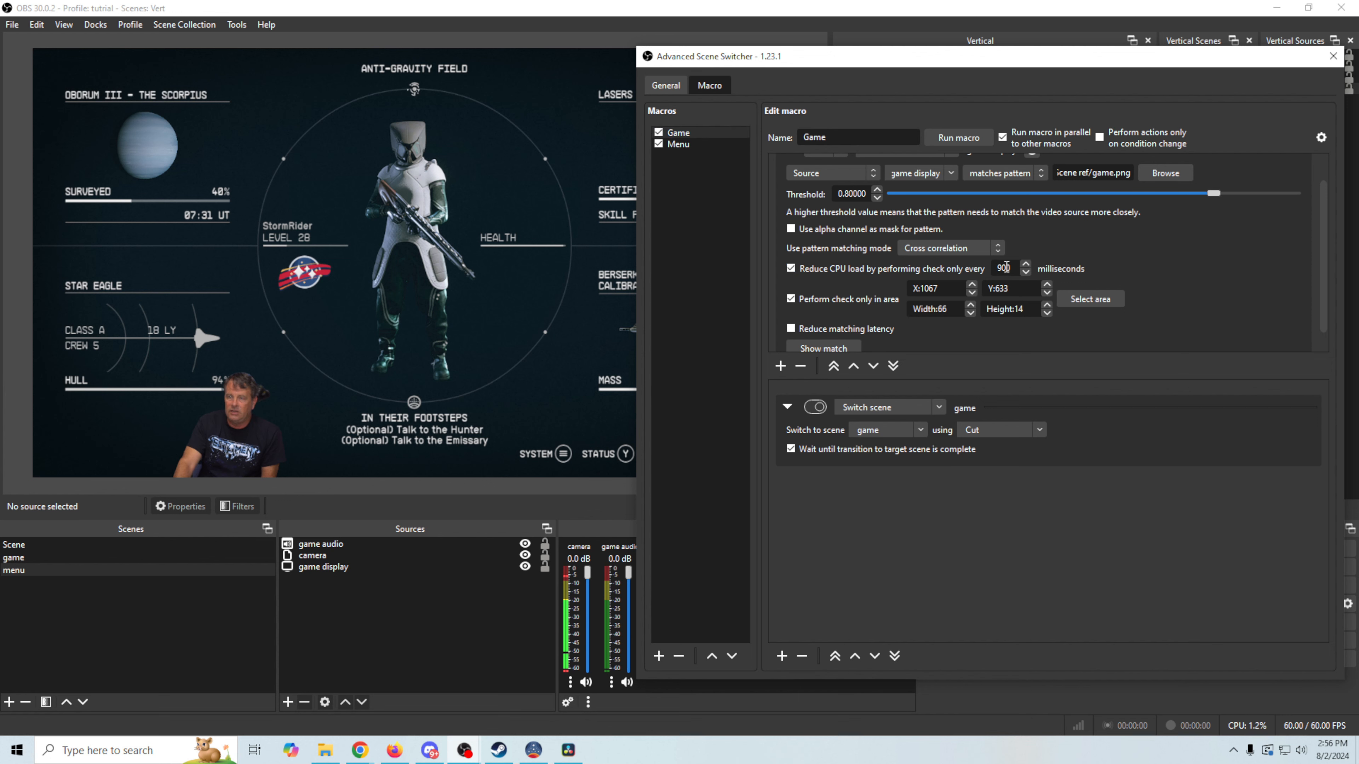
pyautogui.doubleClick(992, 265)
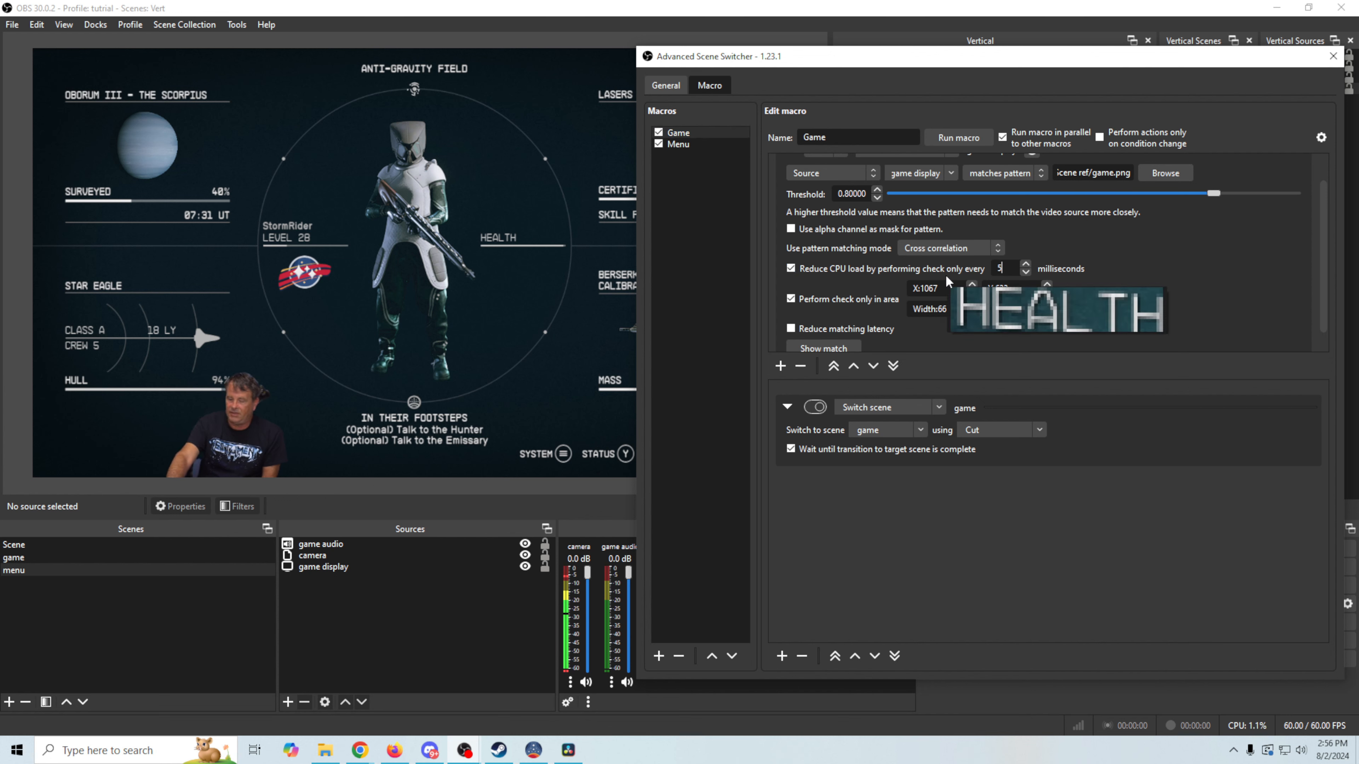
pyautogui.write('500')
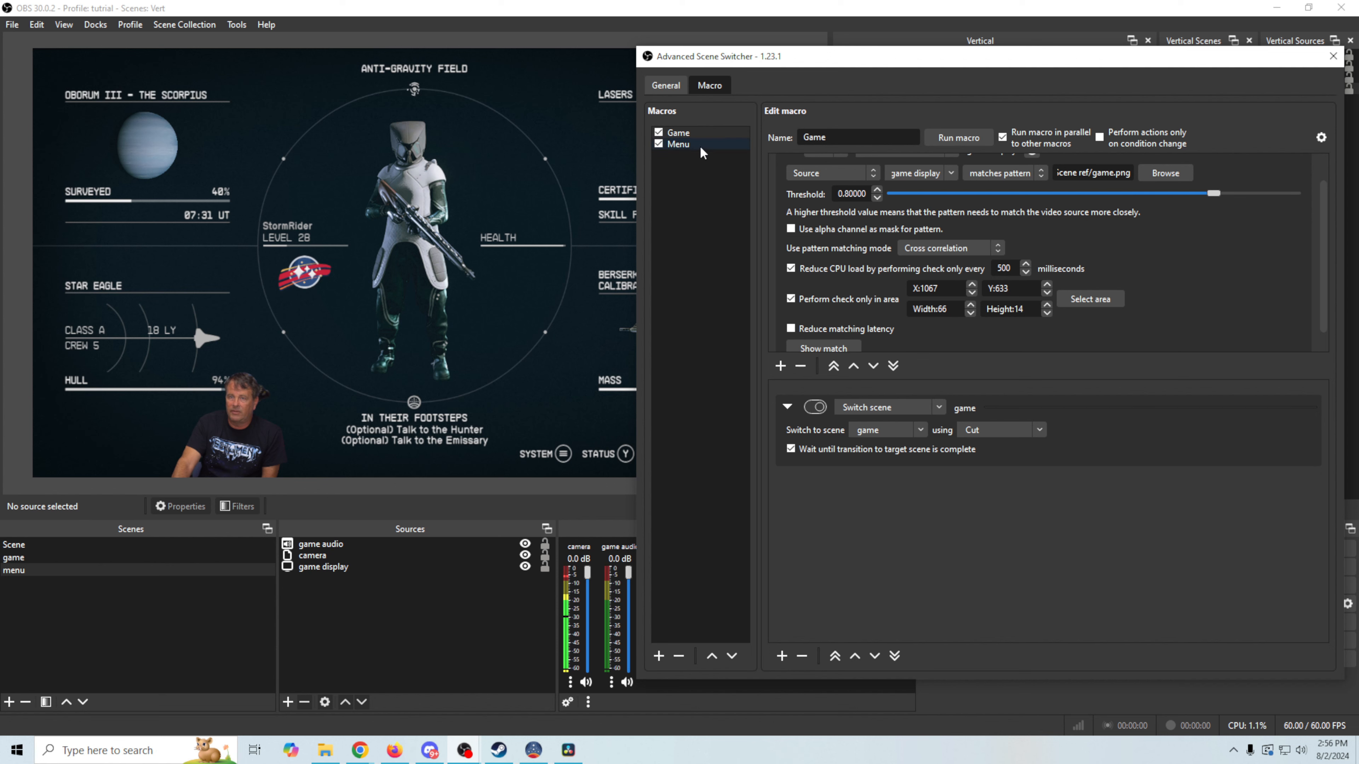
# Select the Menu macro, then bring the main OBS window back to the front
pyautogui.click(720, 146)
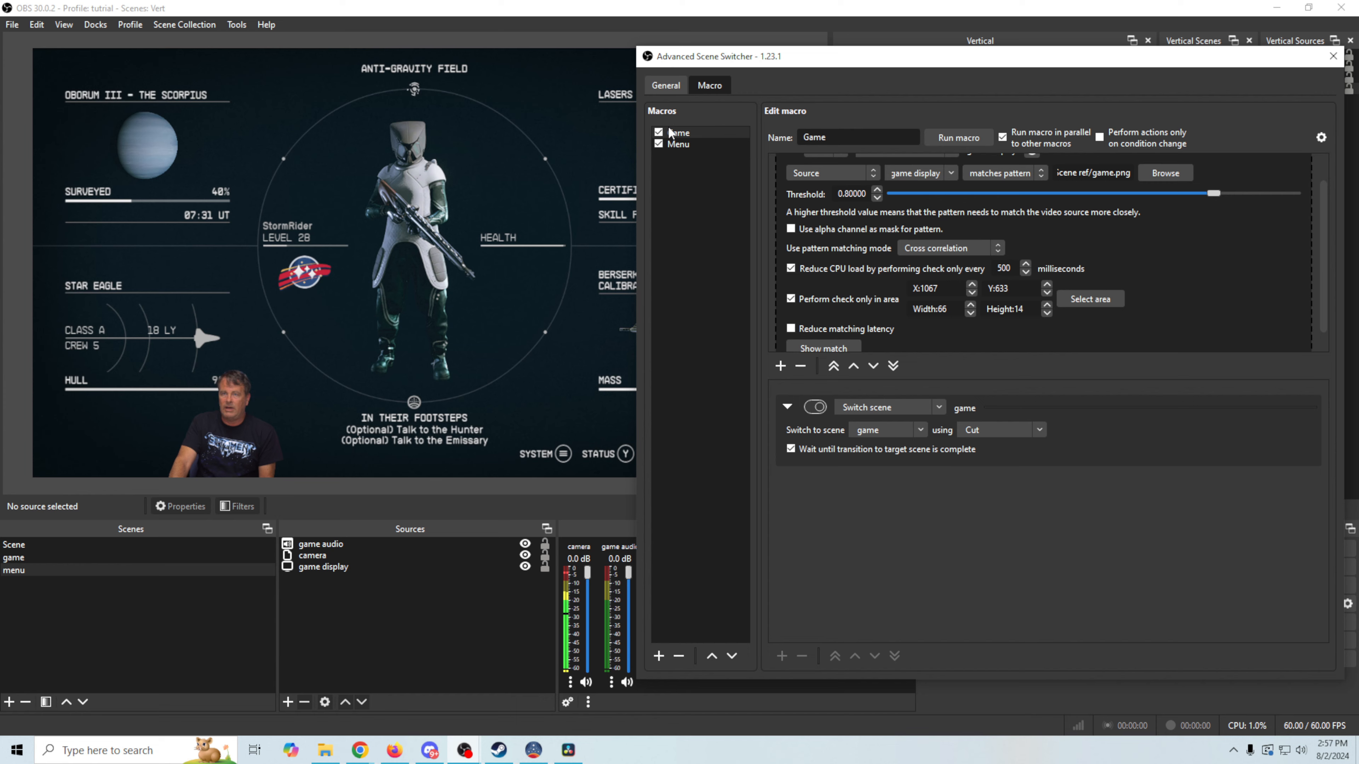
pyautogui.click(665, 90)
pyautogui.click(605, 416)
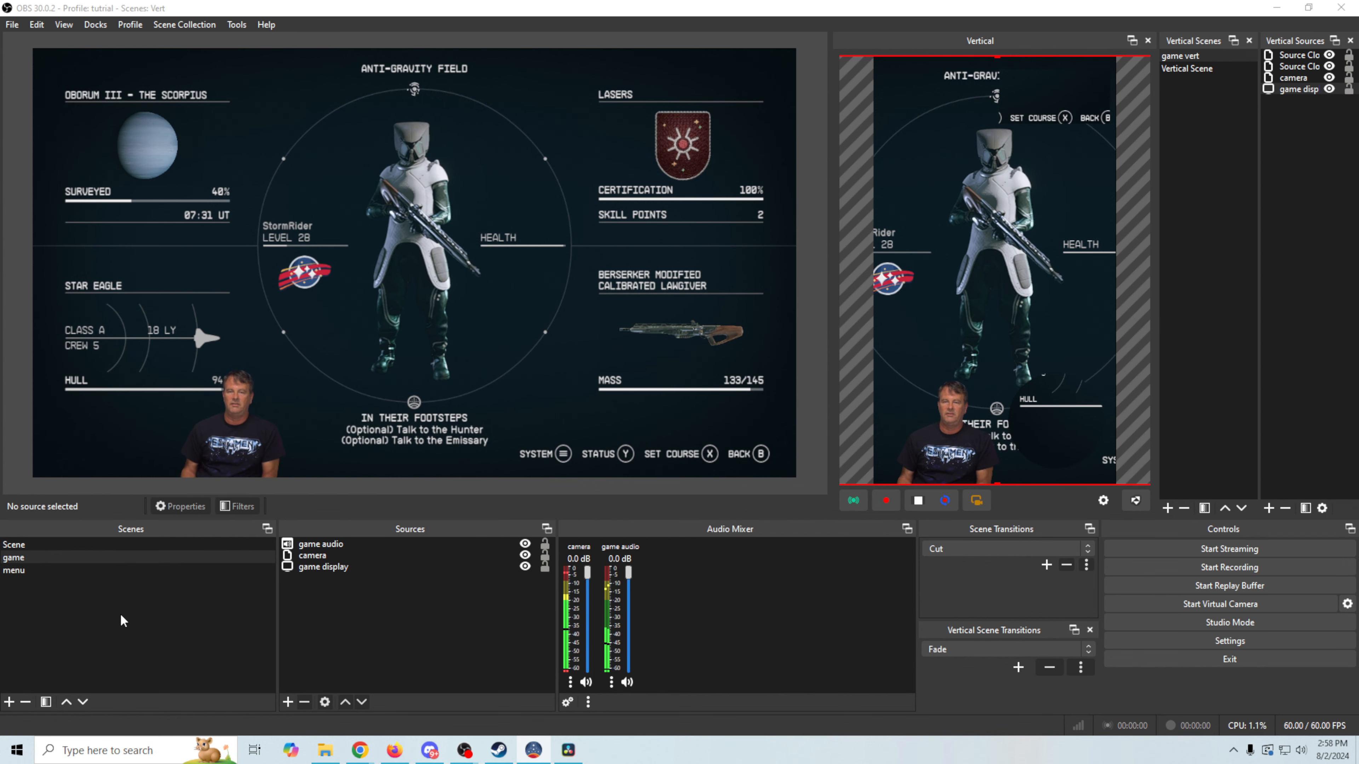
# Open Advanced Scene Switcher's macro settings from the Tools menu
pyautogui.click(236, 24)
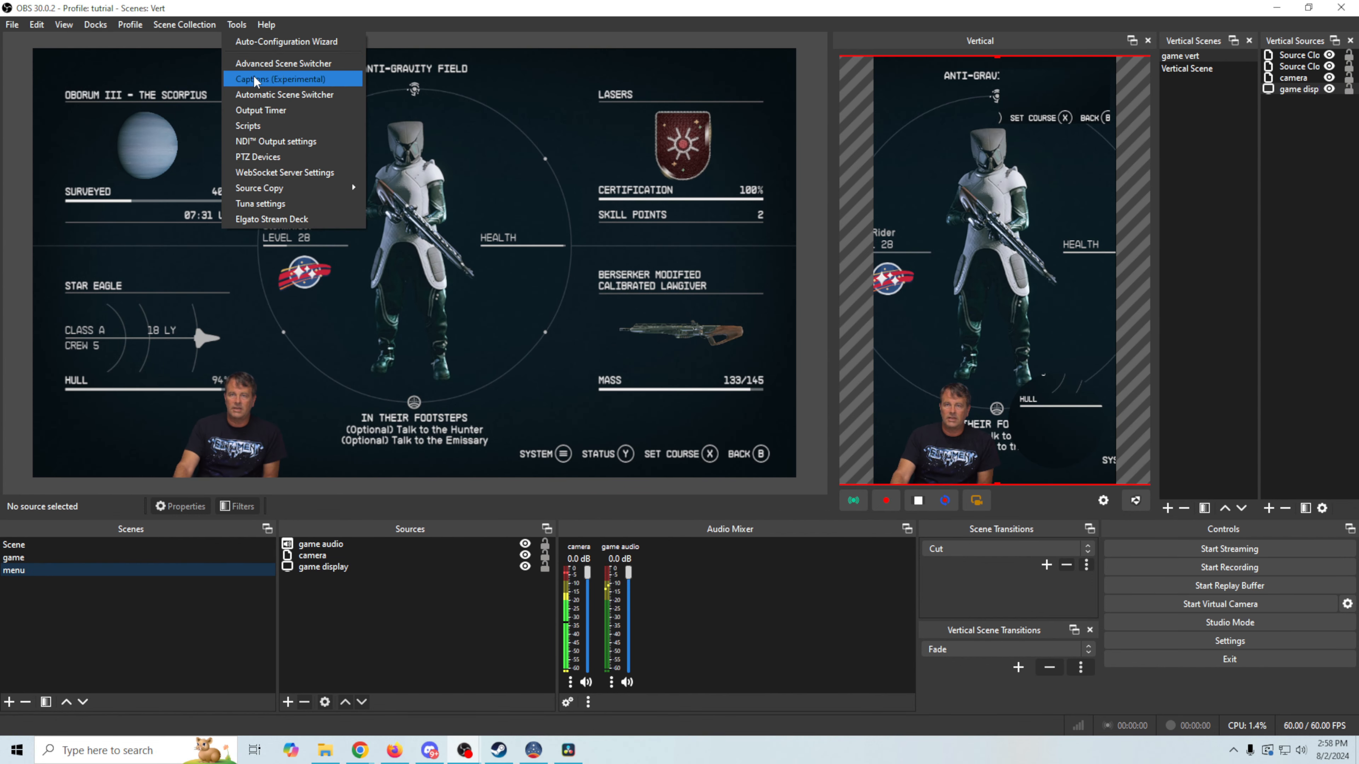
pyautogui.click(254, 64)
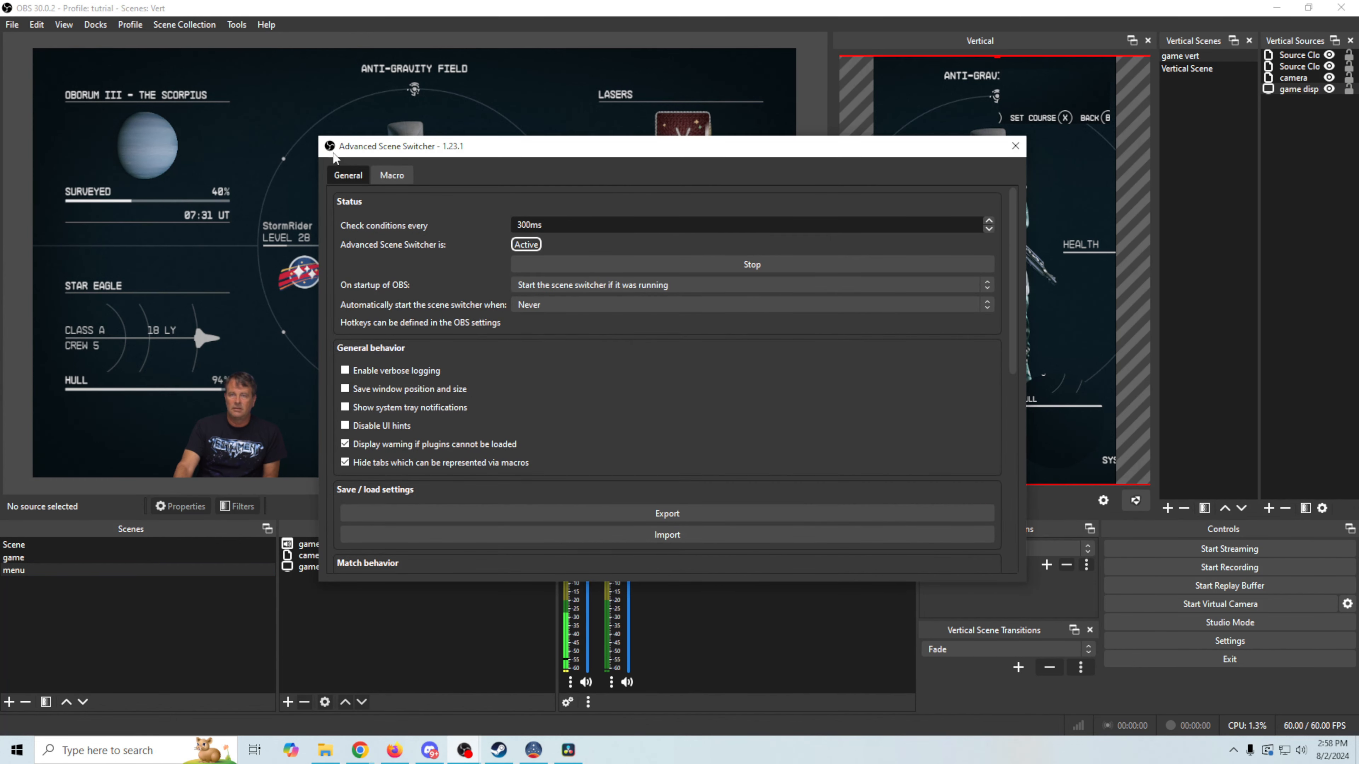
pyautogui.click(377, 179)
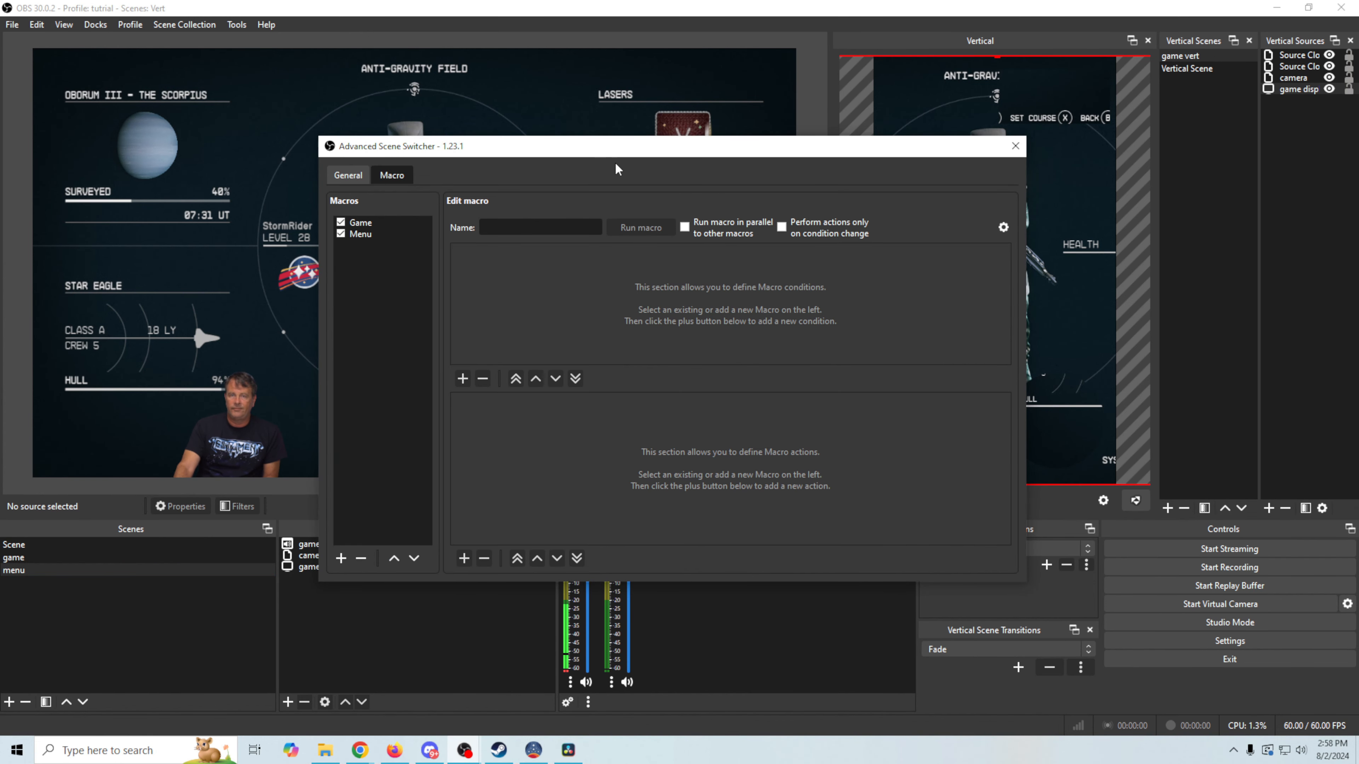
# Raise the Game macro's match threshold to 0.91, check the Menu macro, and close the switcher
pyautogui.click(377, 224)
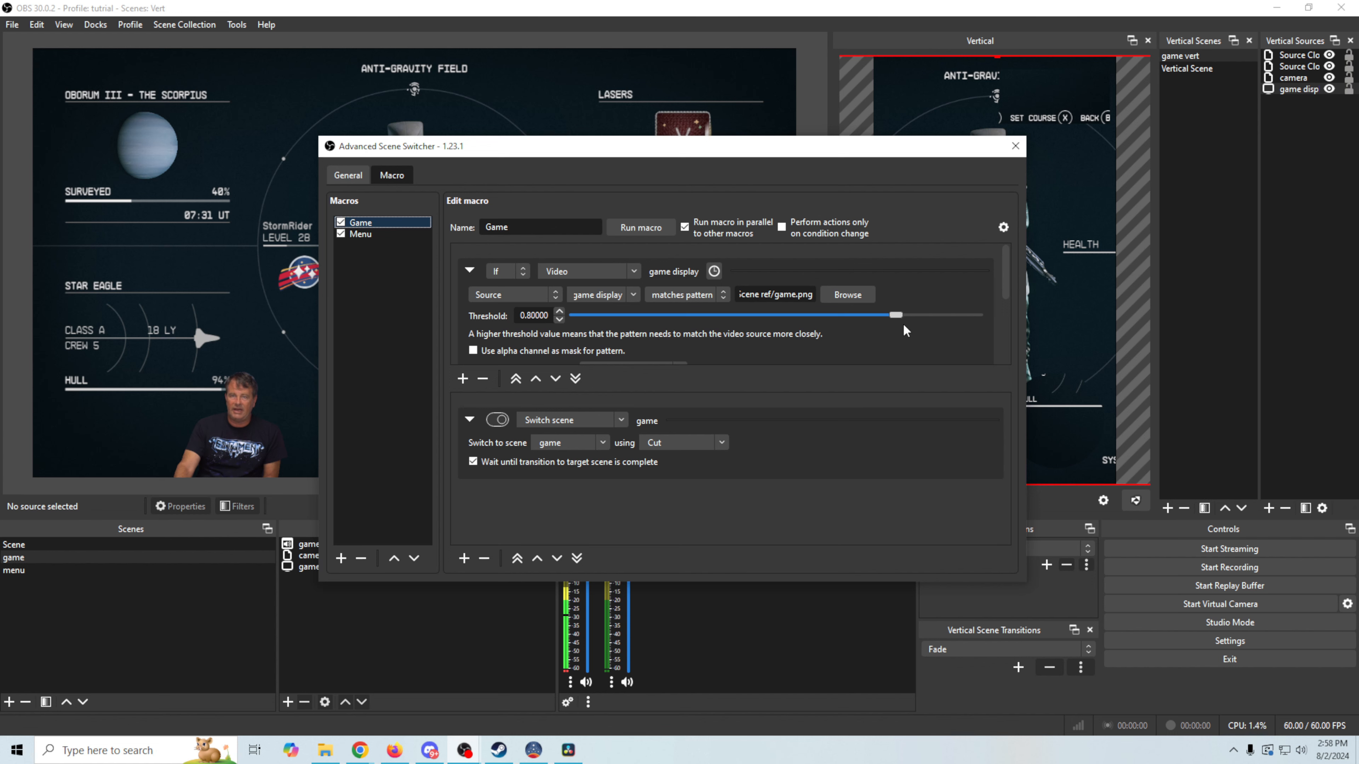
pyautogui.moveTo(894, 316); pyautogui.dragTo(935, 318)
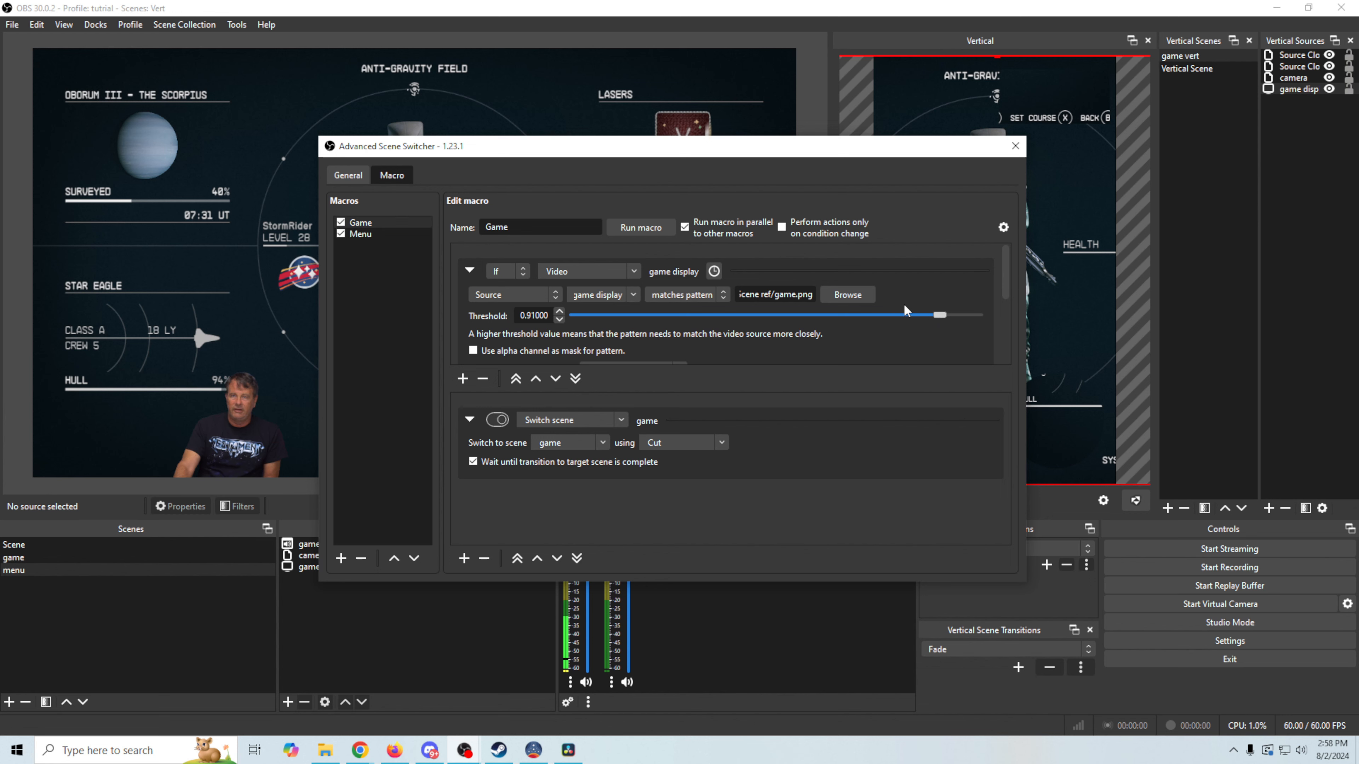
pyautogui.click(362, 234)
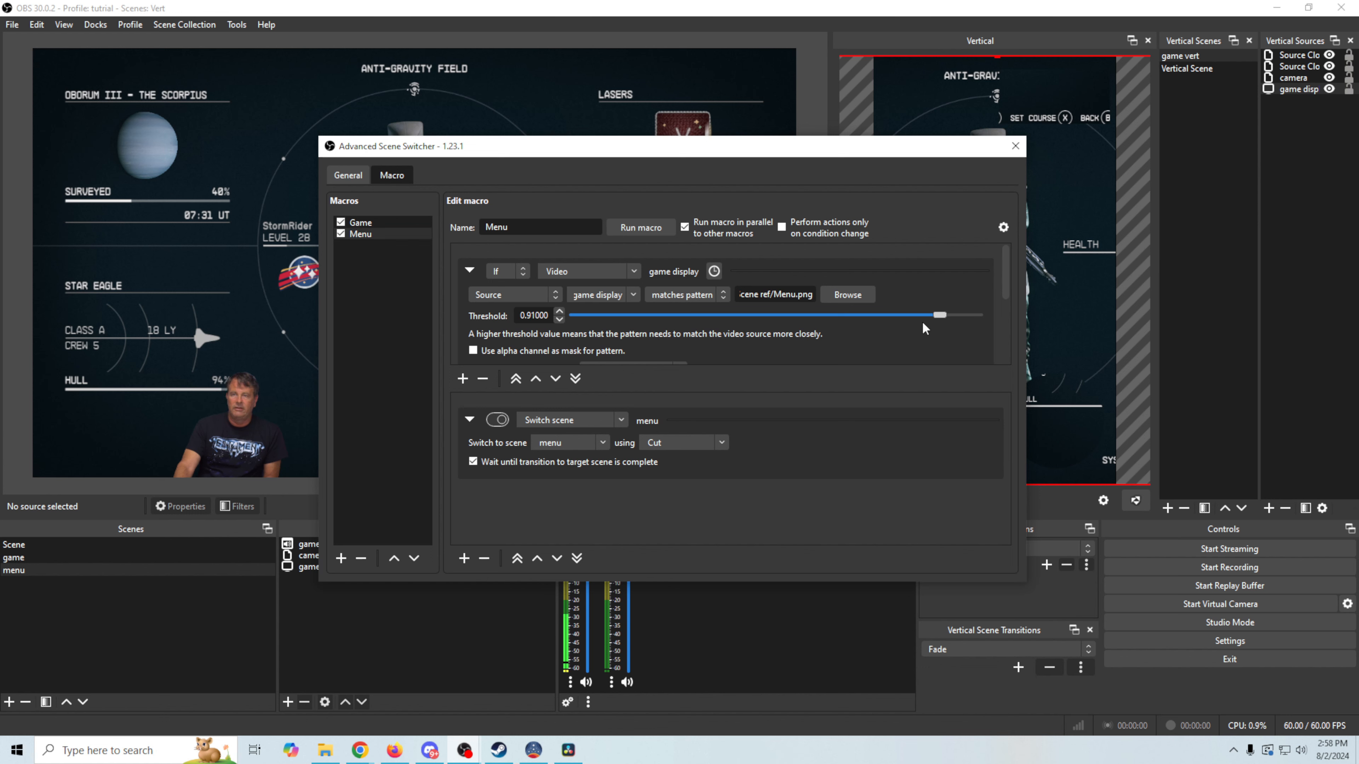
pyautogui.click(1015, 146)
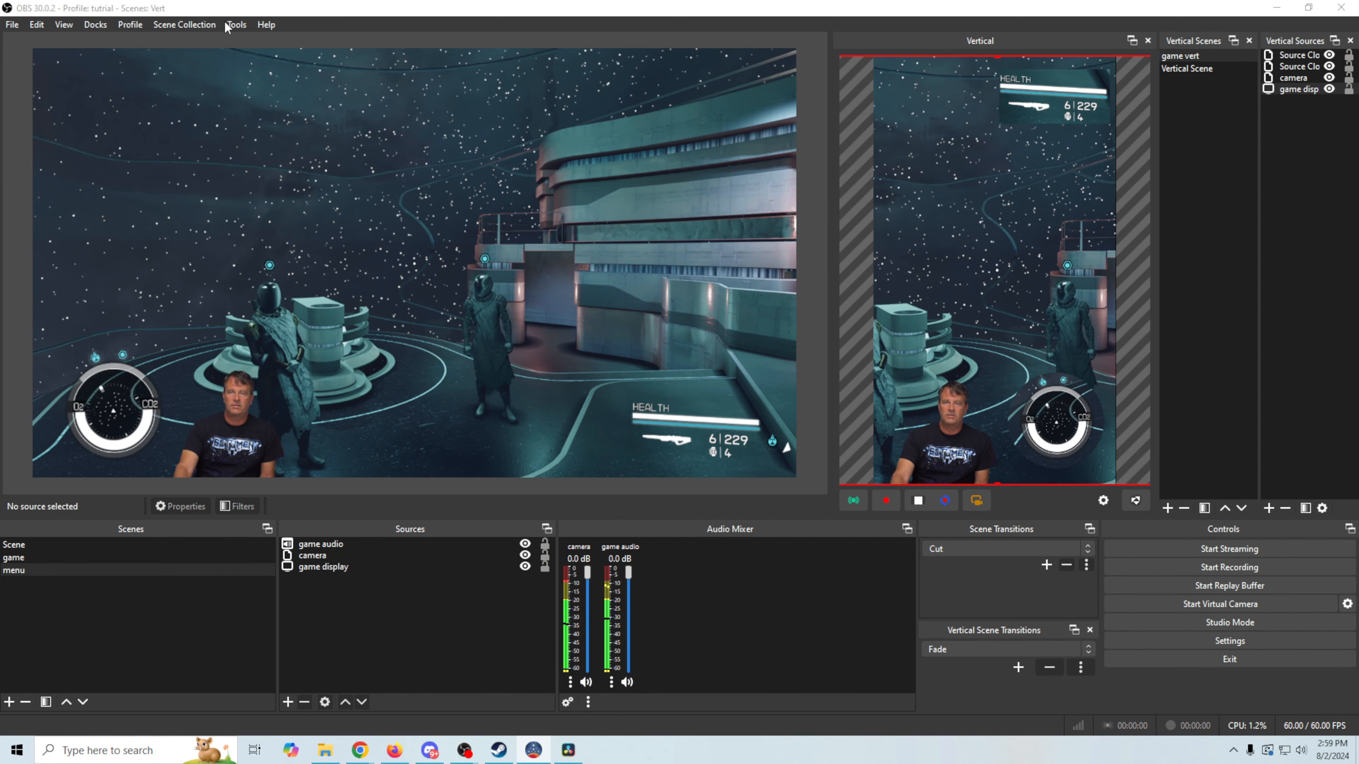
# Set the Game threshold to 0.90 and the Menu threshold to 0.94, then select the game scene
pyautogui.click(236, 25)
pyautogui.click(256, 63)
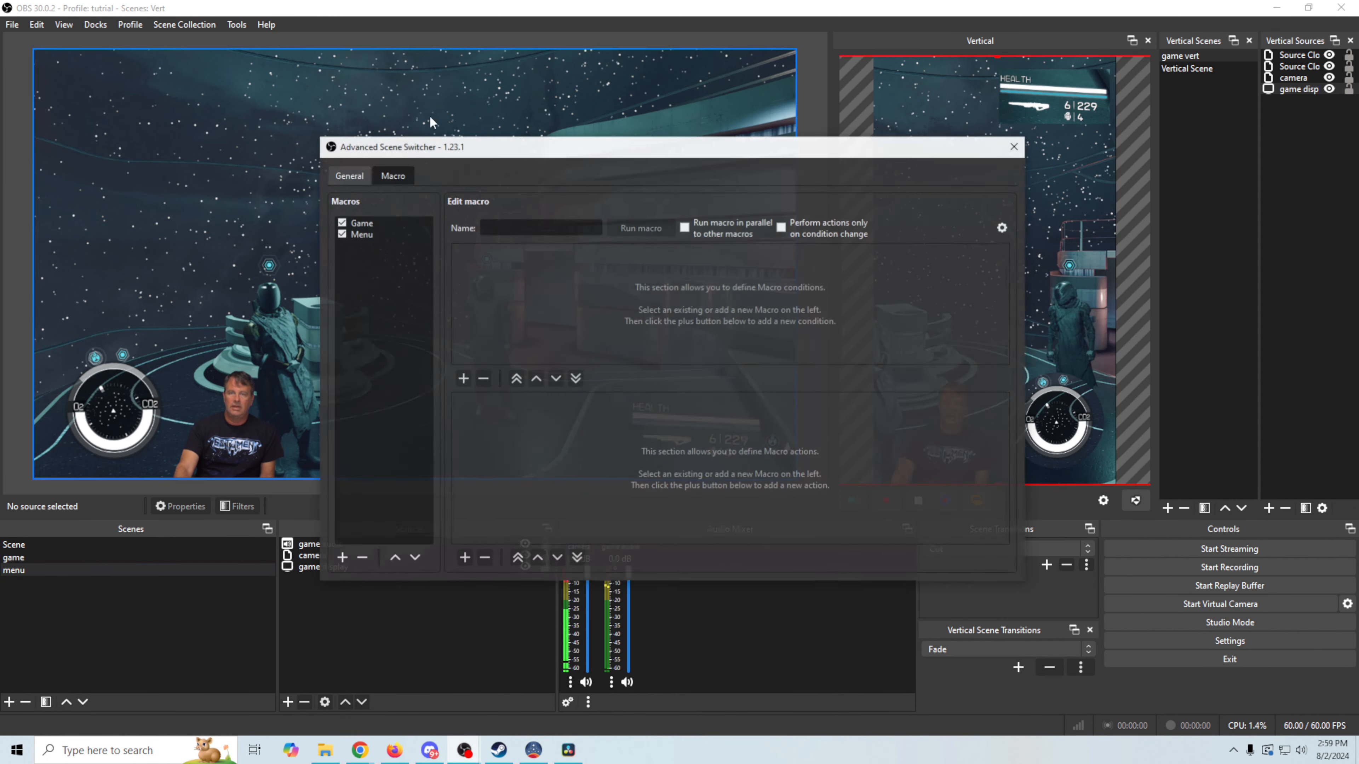
pyautogui.click(382, 222)
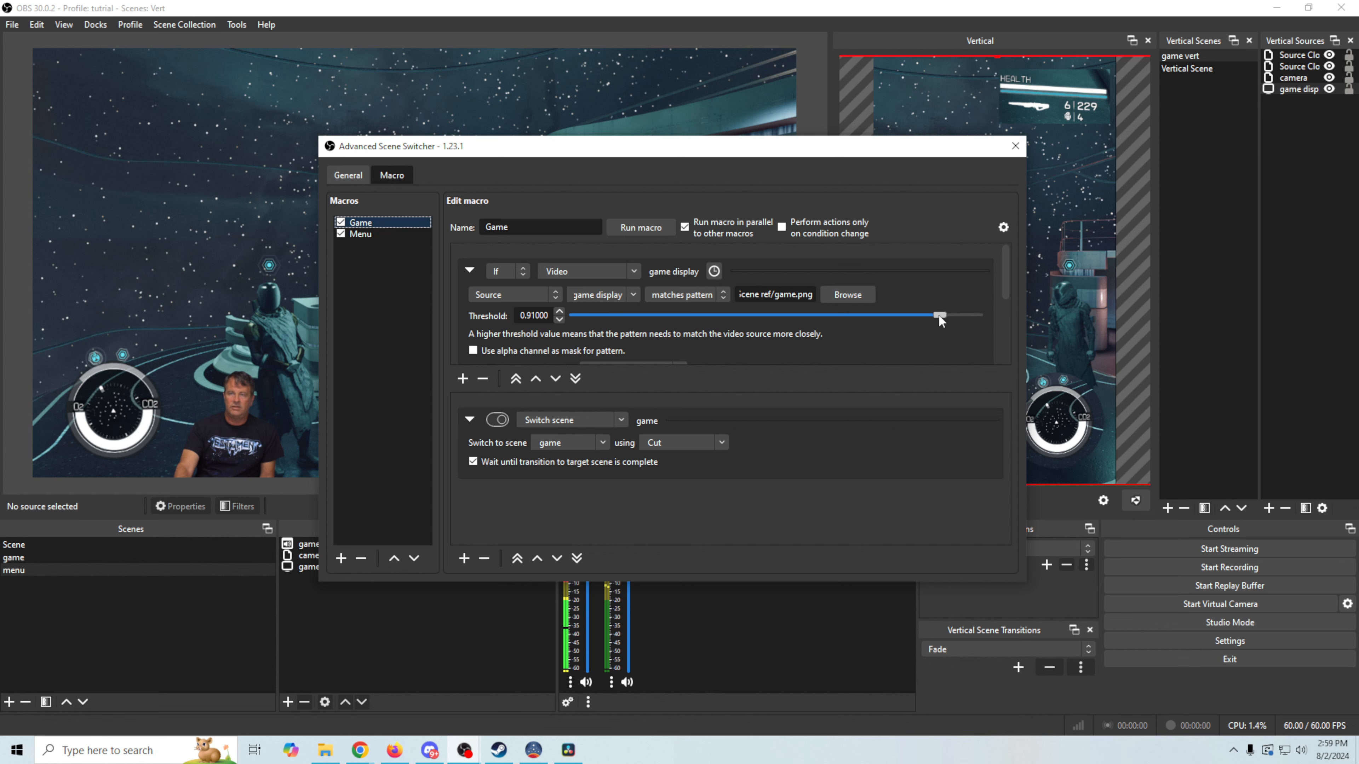
pyautogui.moveTo(939, 316); pyautogui.dragTo(935, 316)
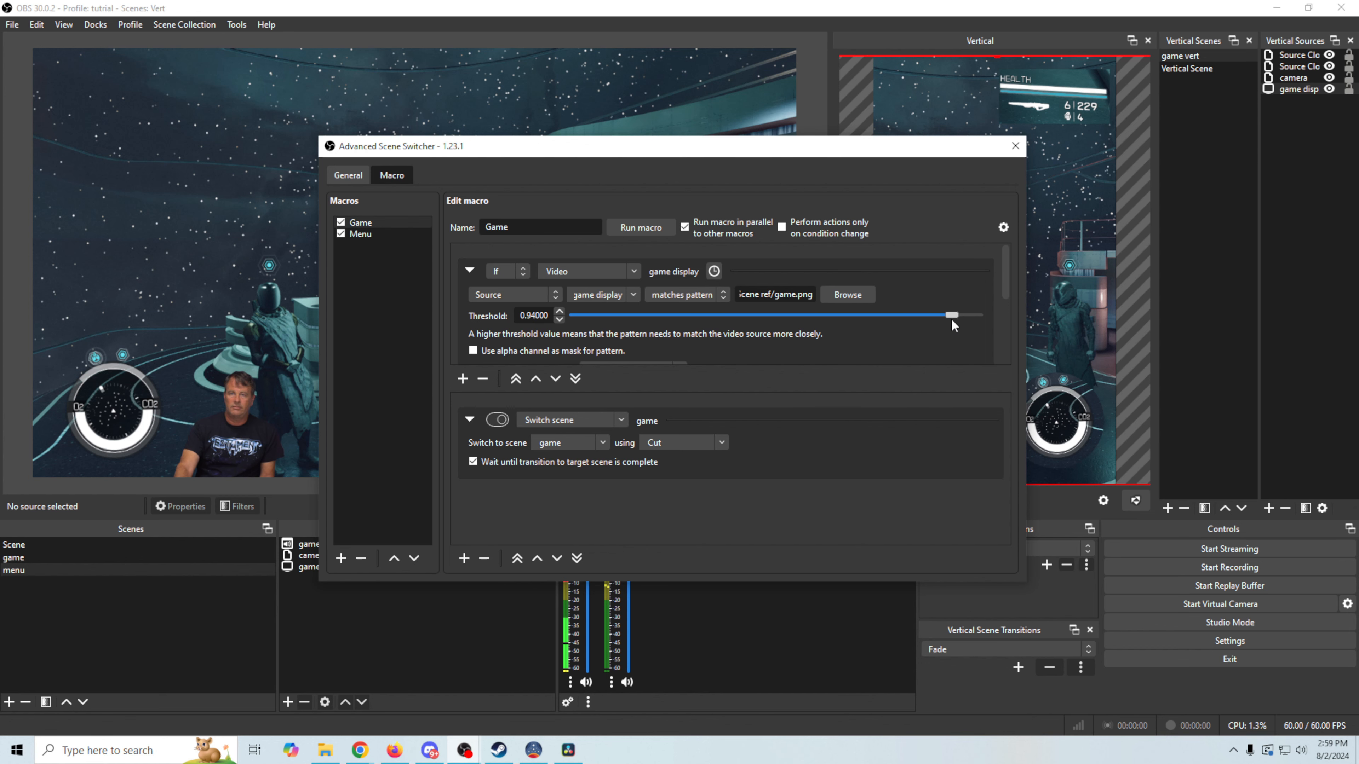
pyautogui.click(377, 234)
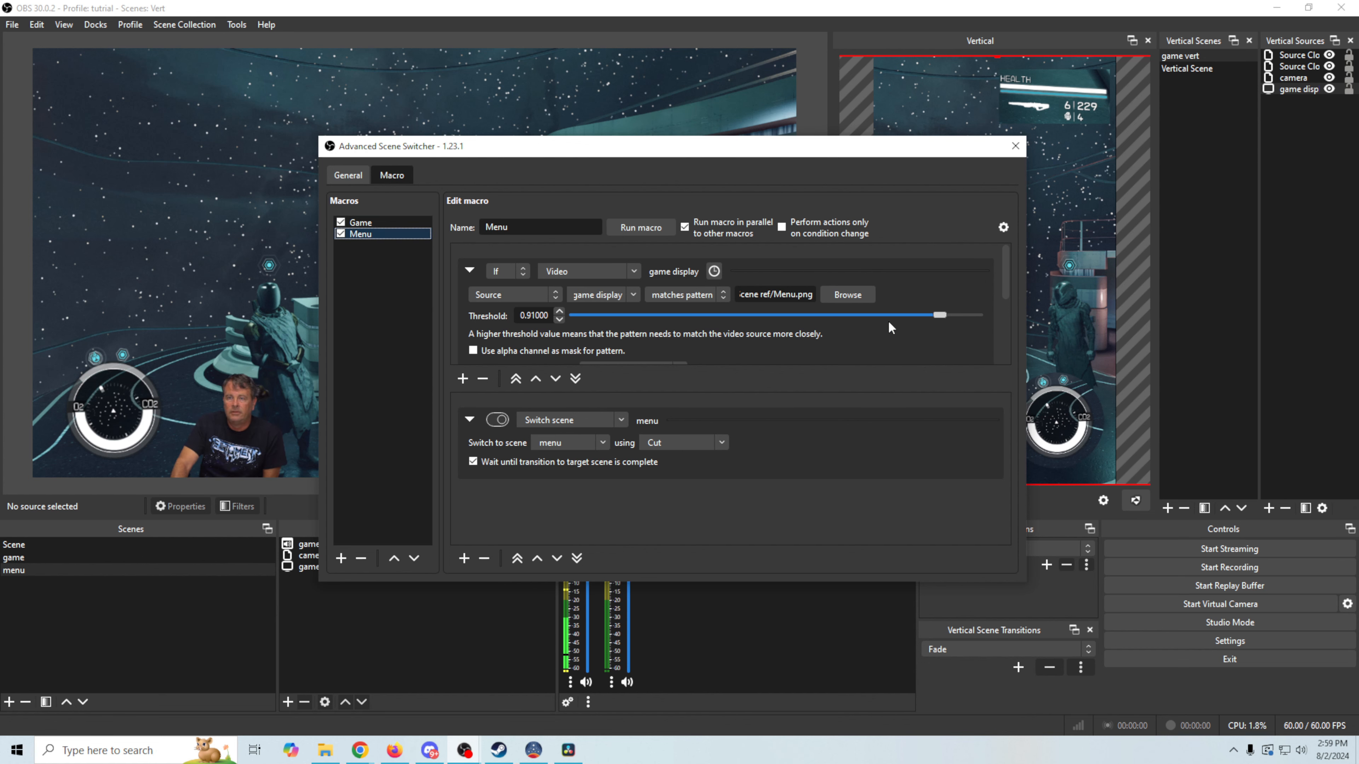
pyautogui.moveTo(941, 317); pyautogui.dragTo(954, 316)
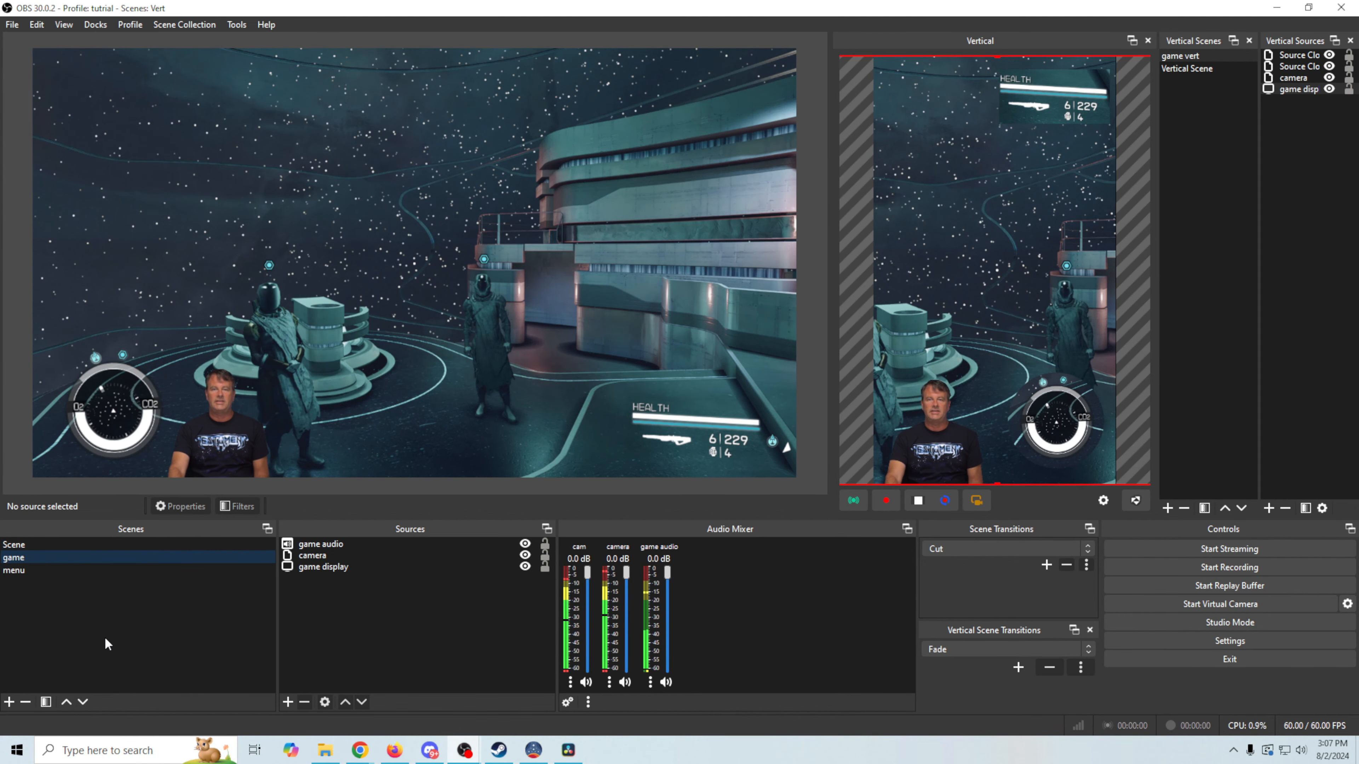
pyautogui.click(97, 557)
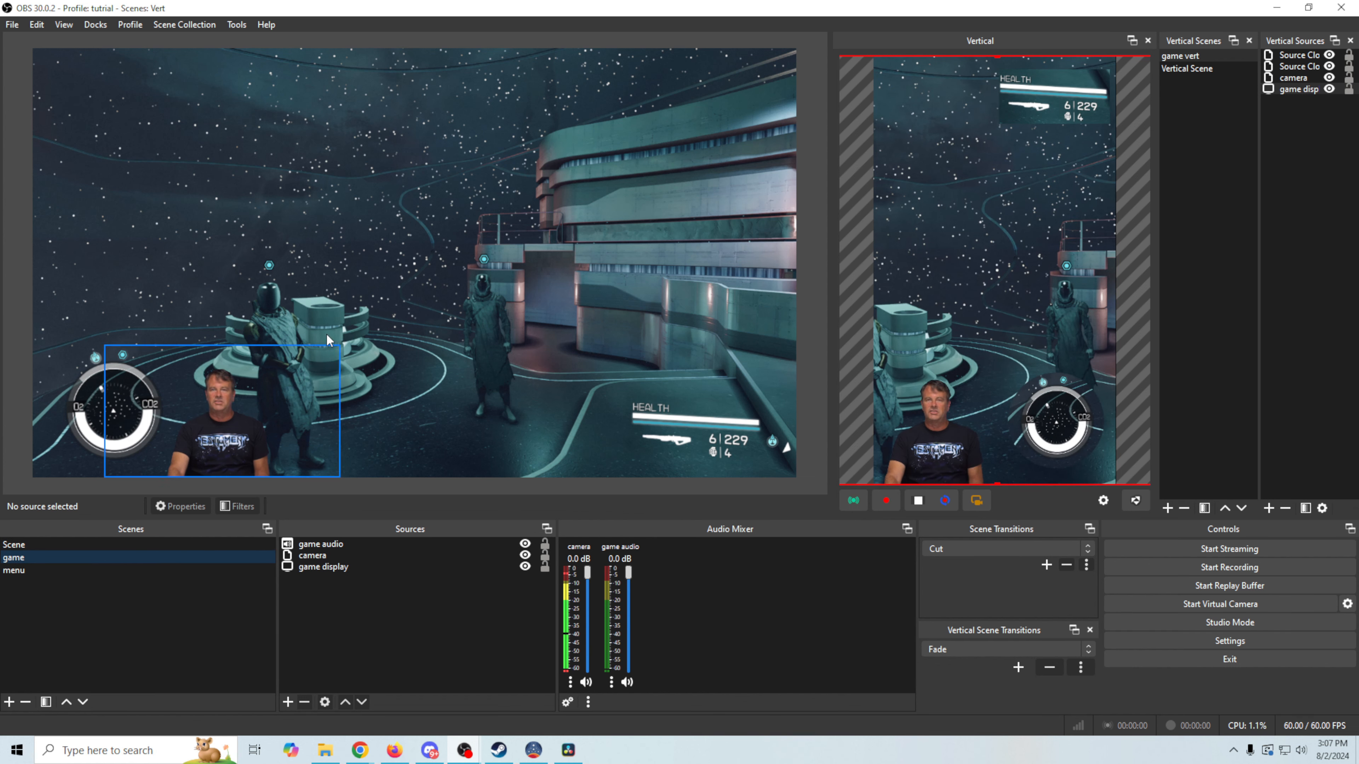
# Reopen Advanced Scene Switcher and add another condition to the Game macro
pyautogui.click(239, 24)
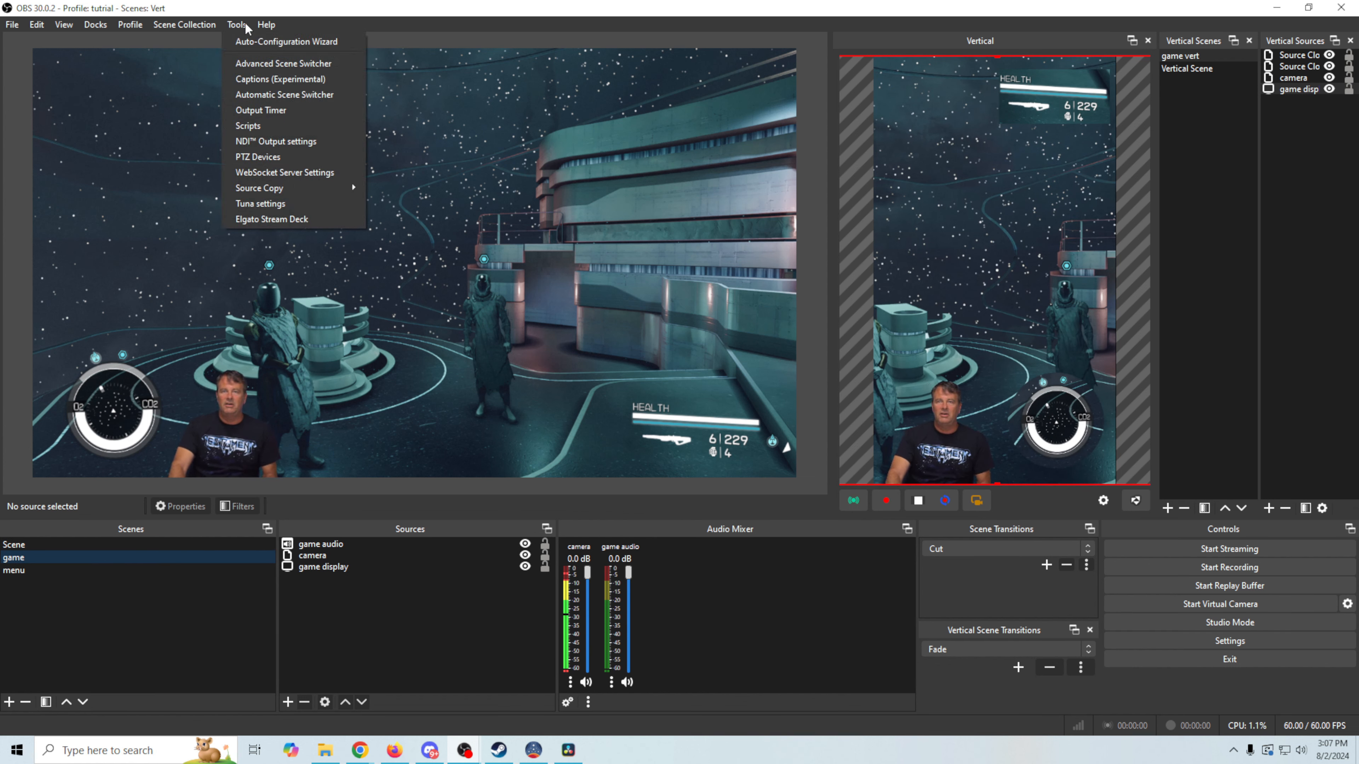
pyautogui.click(253, 63)
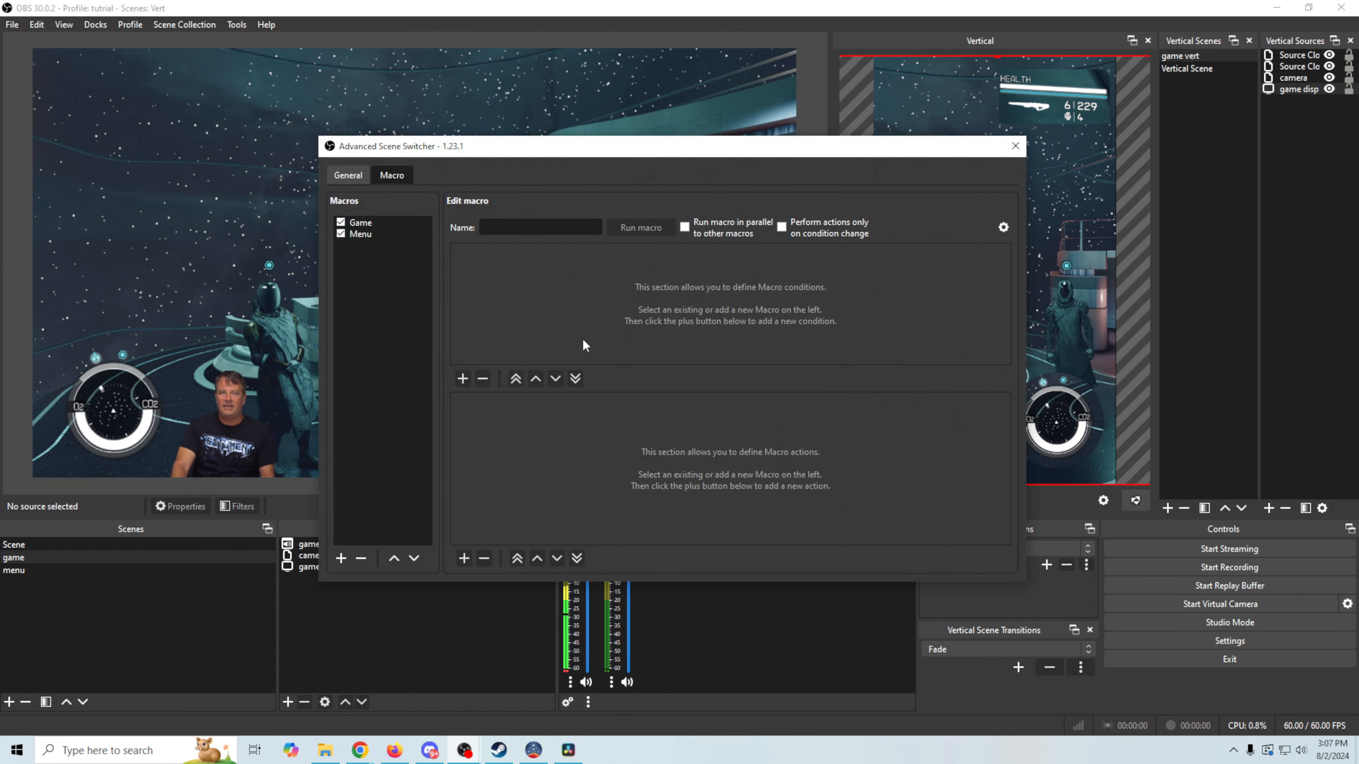
pyautogui.click(402, 224)
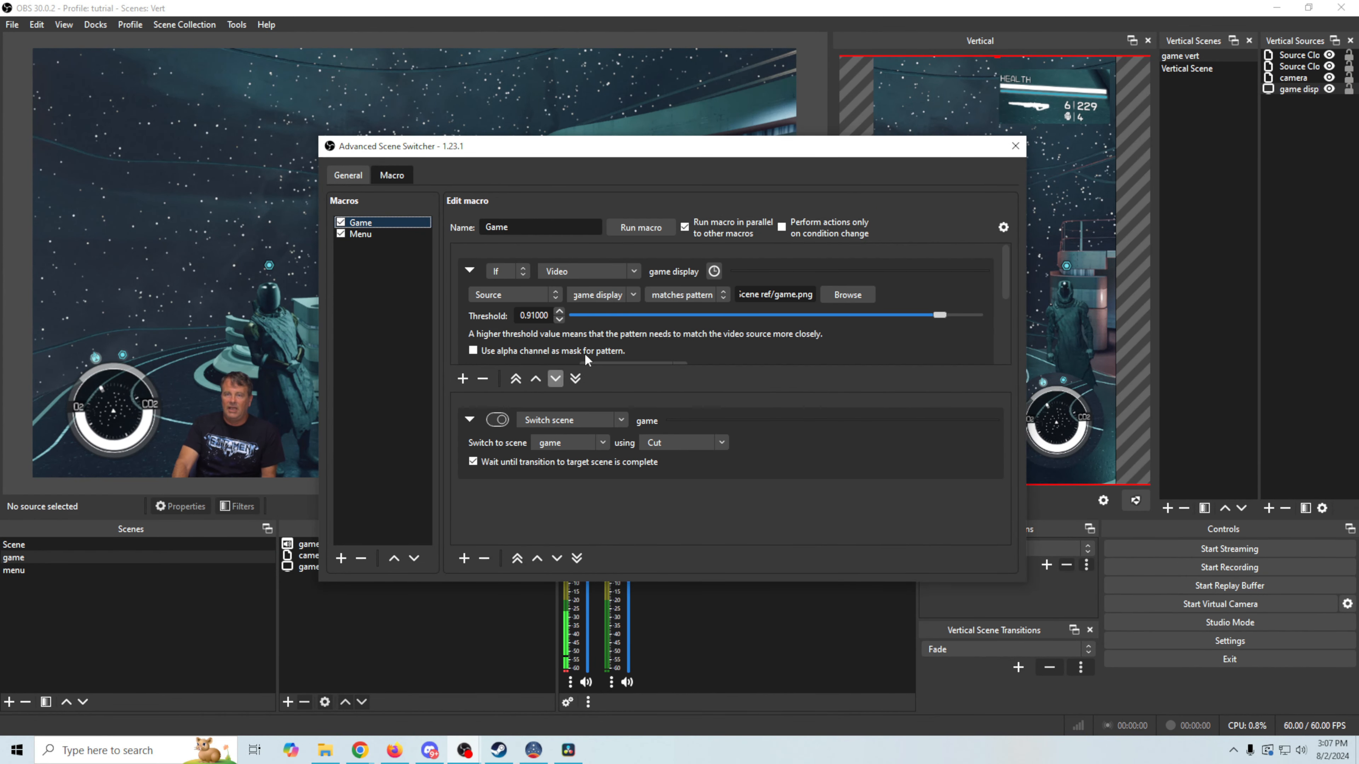
pyautogui.click(462, 378)
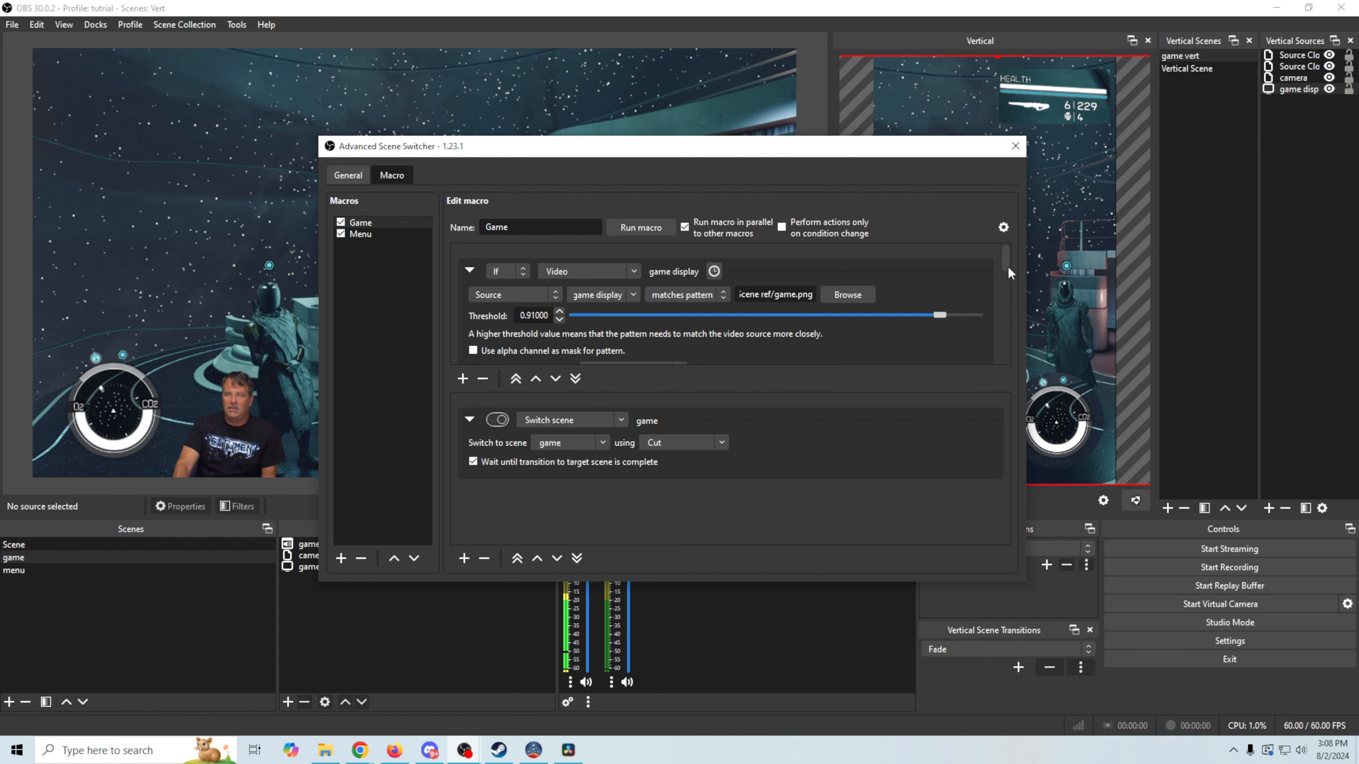
# Move the game-display pattern condition up one position to make it first
pyautogui.moveTo(1005, 262); pyautogui.dragTo(1010, 314)
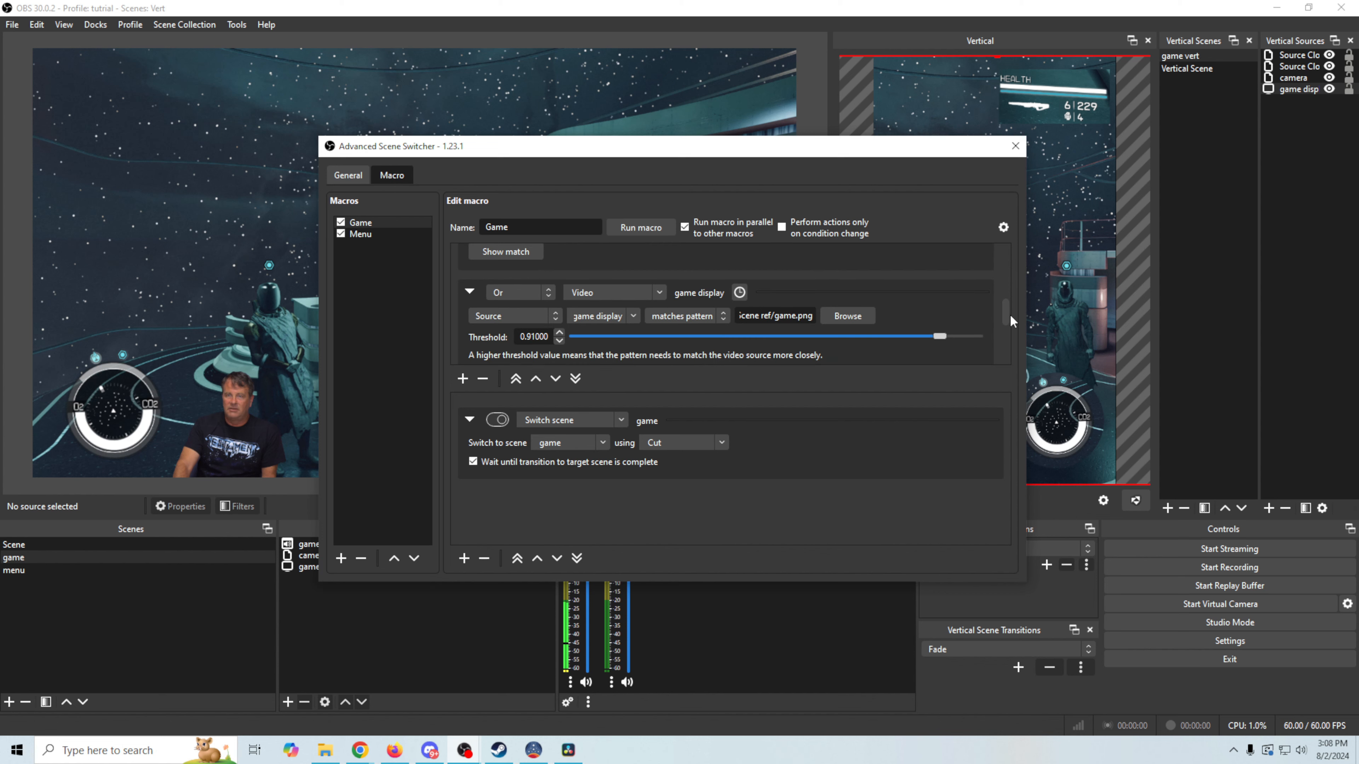
pyautogui.click(935, 297)
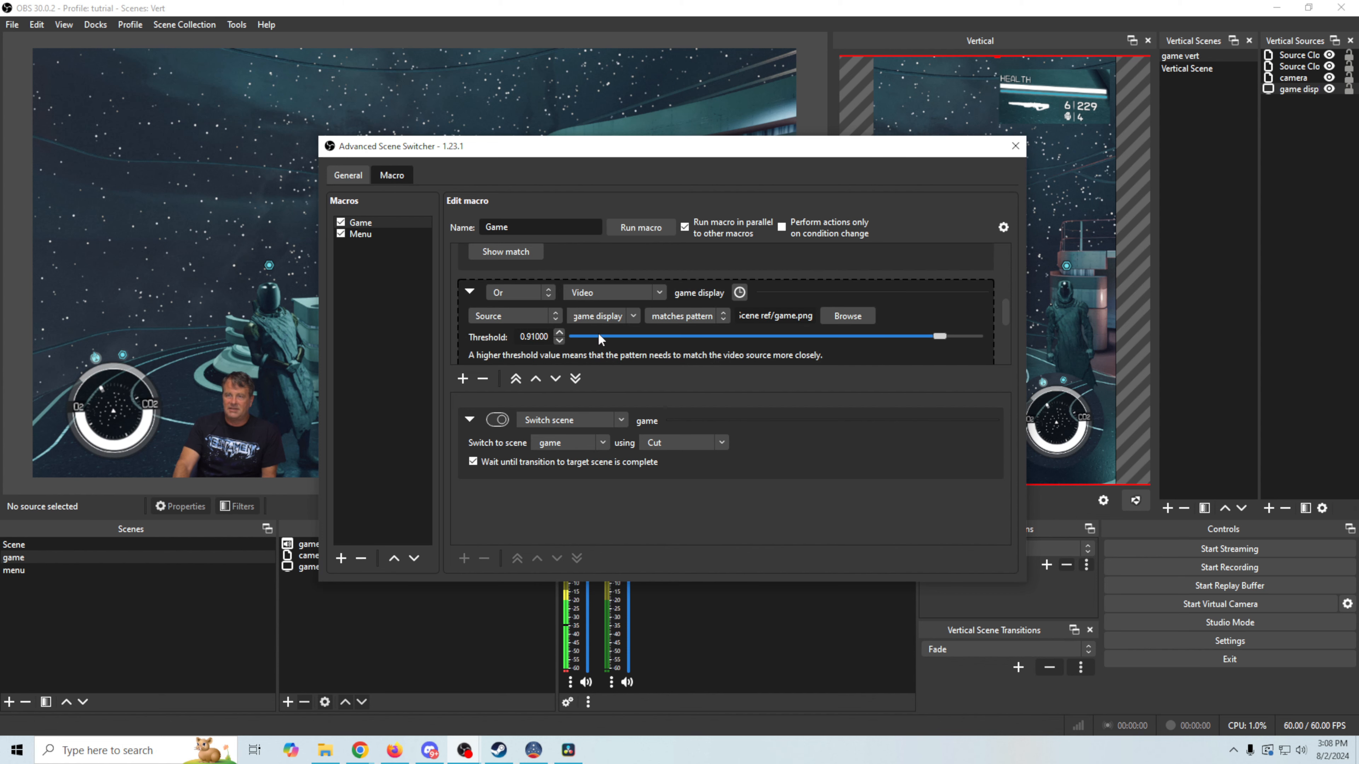
pyautogui.click(535, 379)
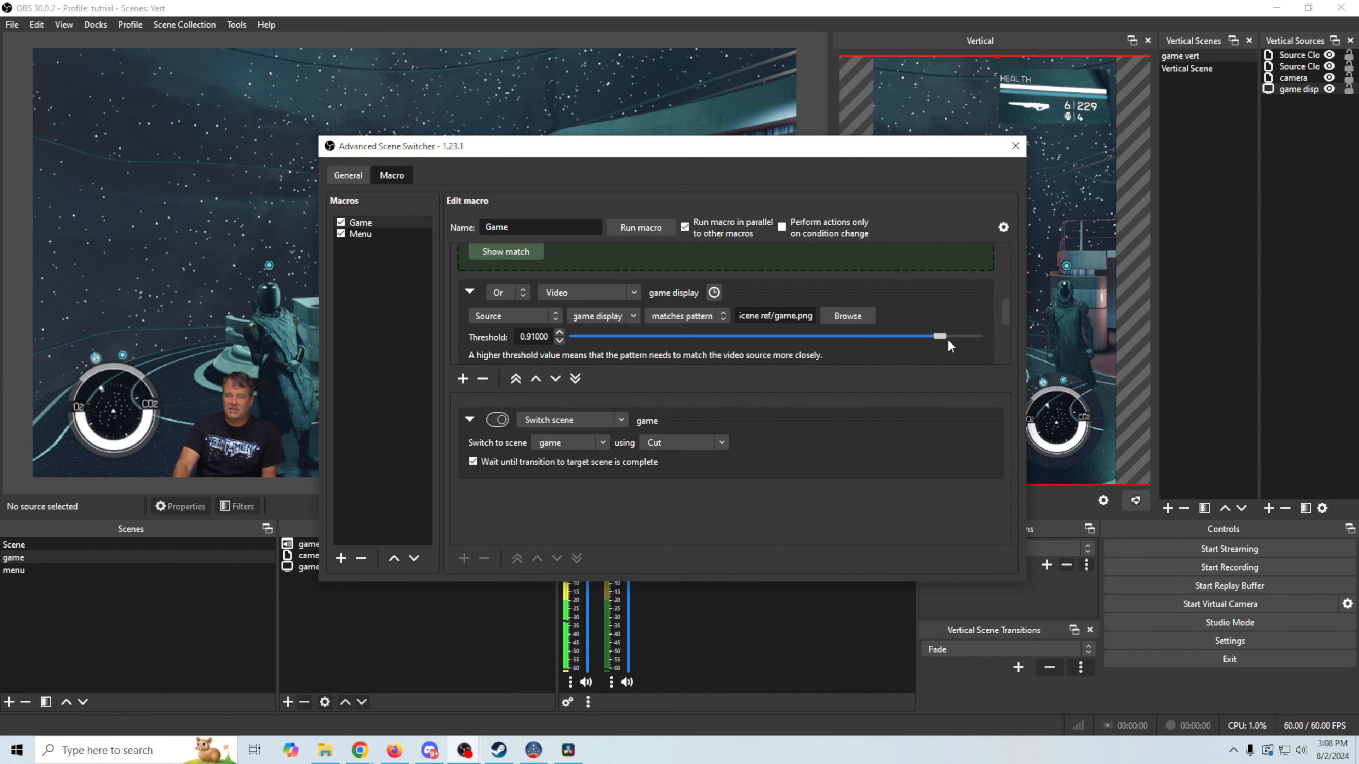
pyautogui.moveTo(1006, 322); pyautogui.dragTo(1013, 248)
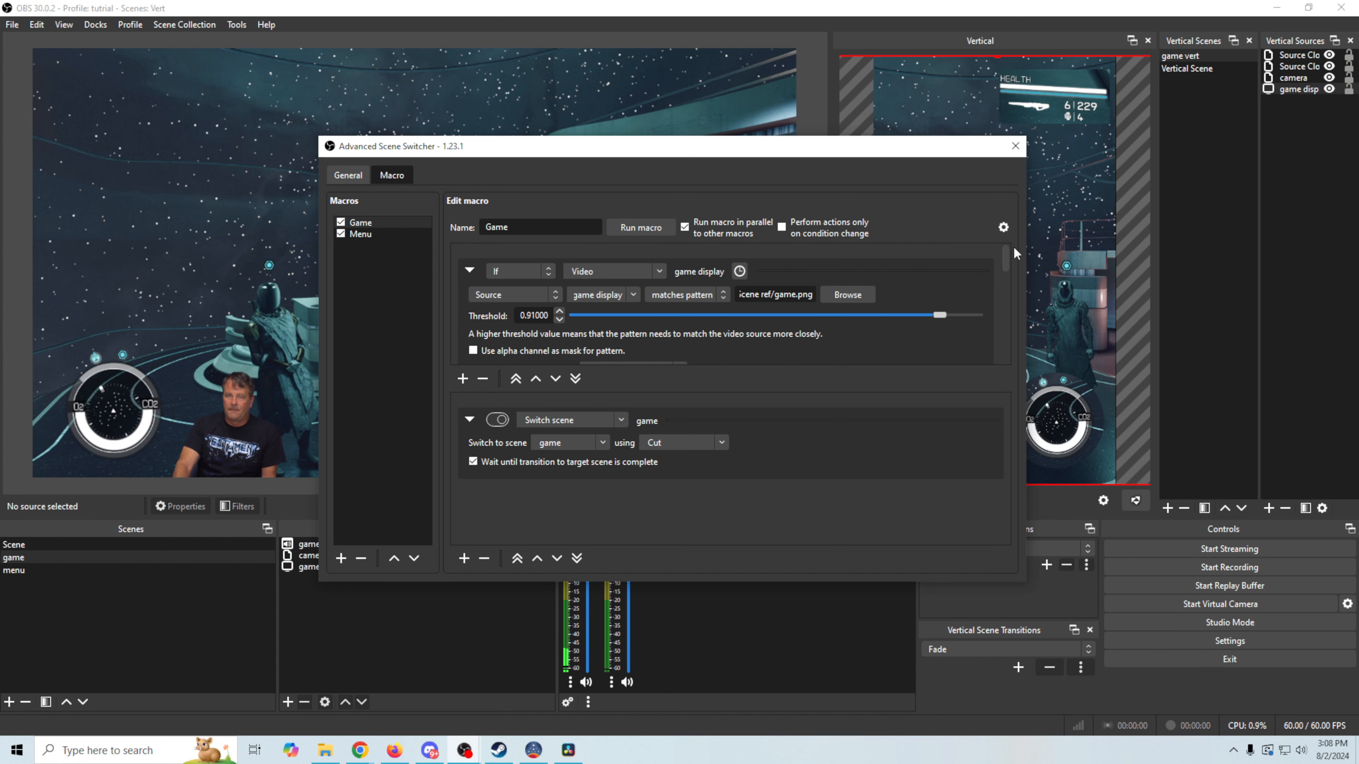
# Set the first condition to If not, Current scene is 'Scene'
pyautogui.click(548, 270)
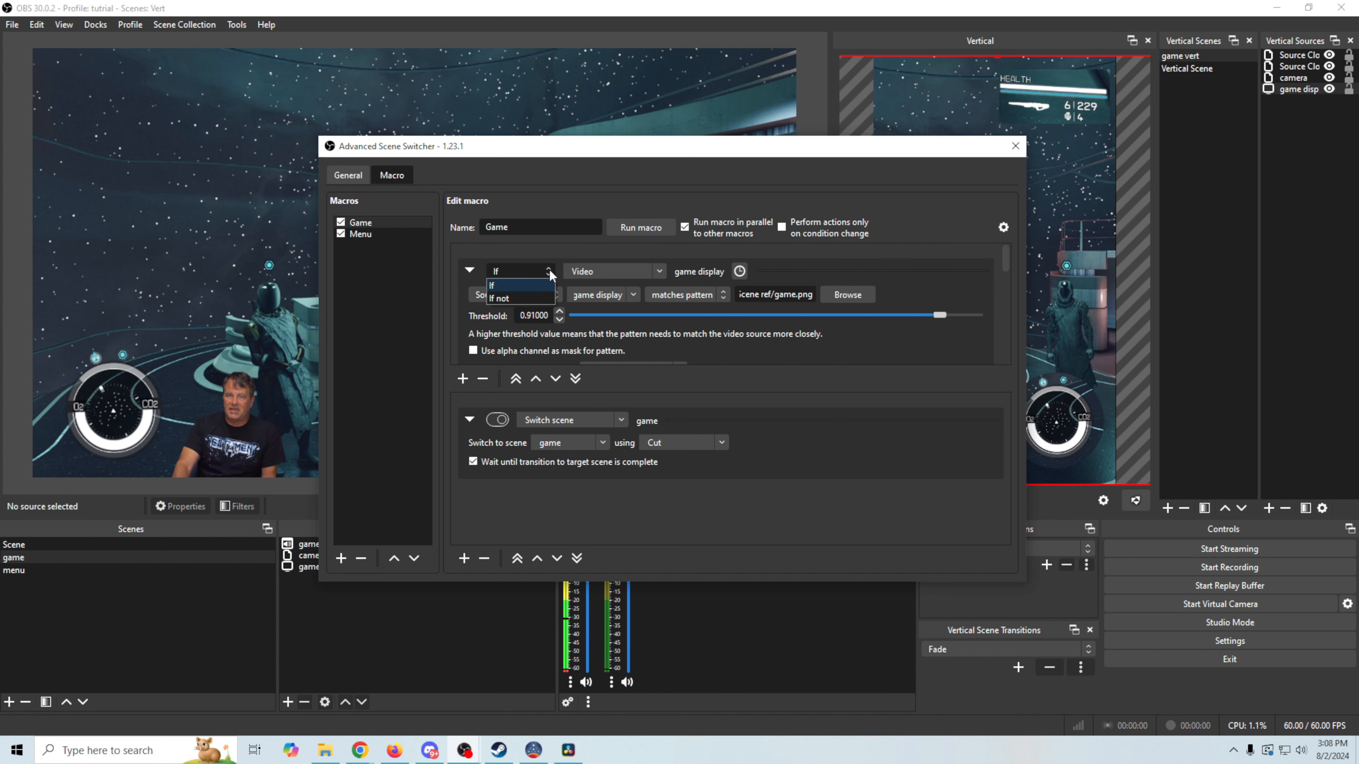
pyautogui.click(498, 298)
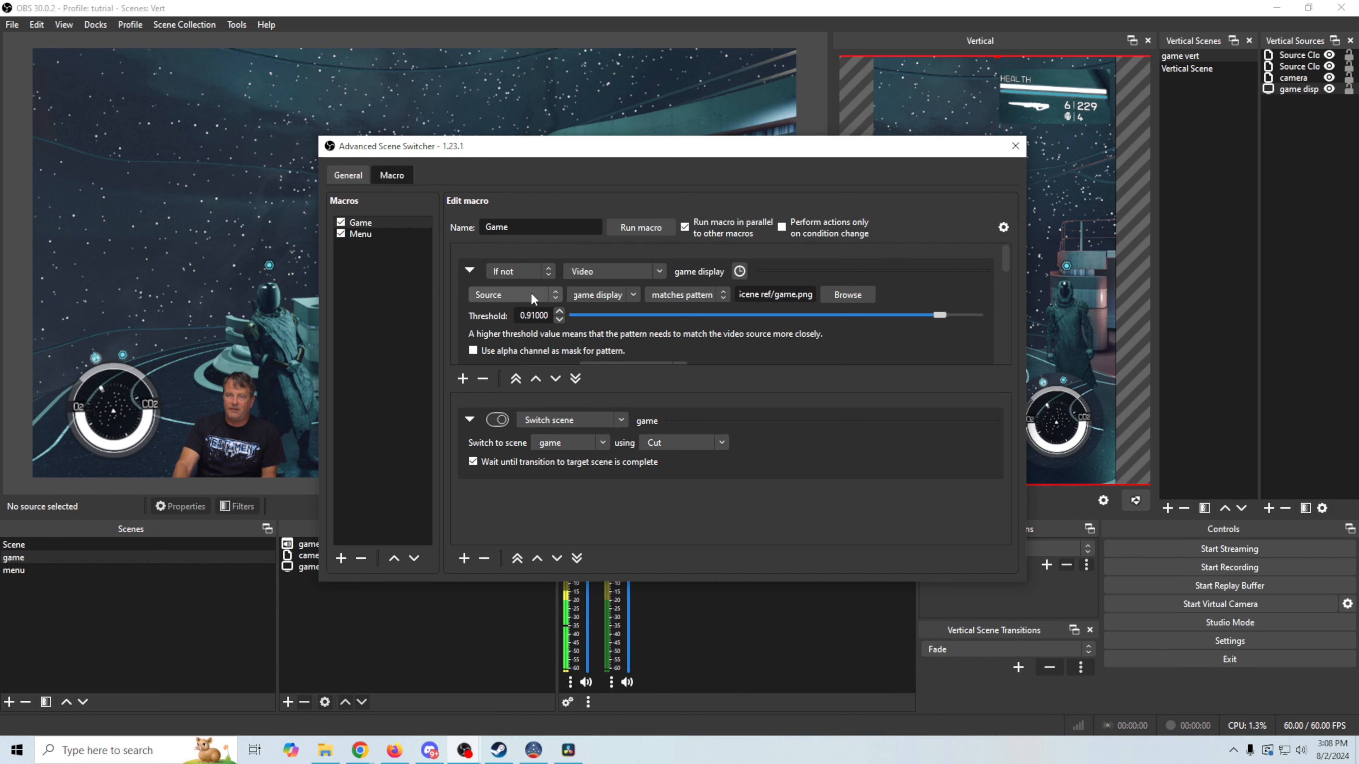
pyautogui.click(658, 271)
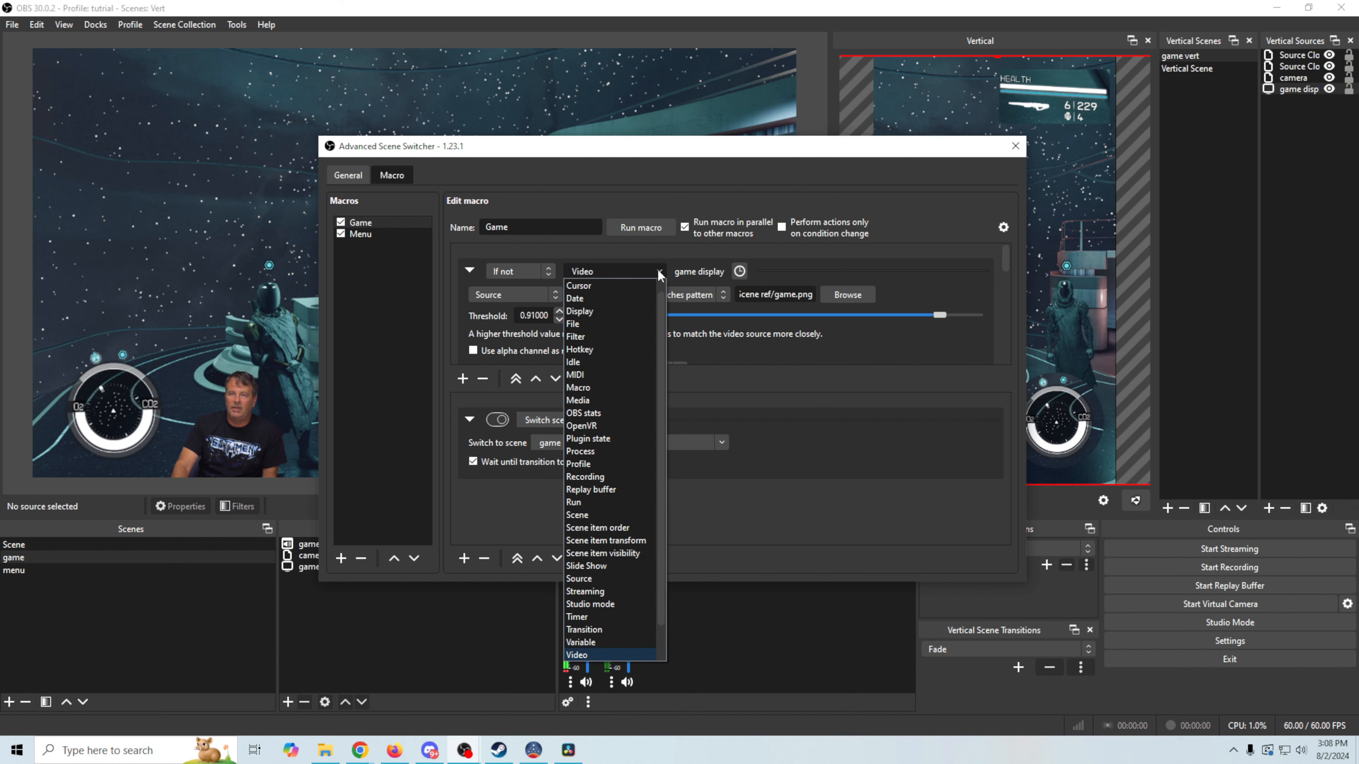
pyautogui.click(613, 512)
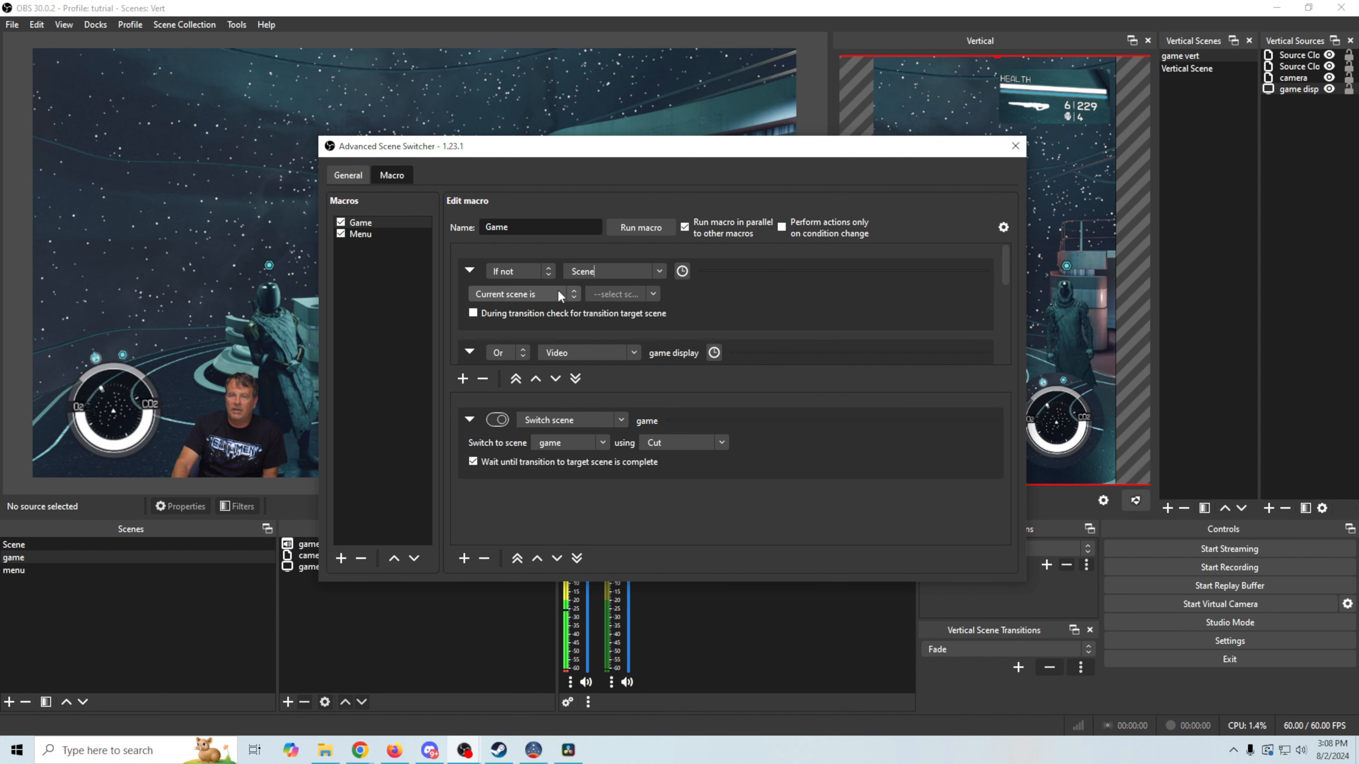
pyautogui.click(652, 294)
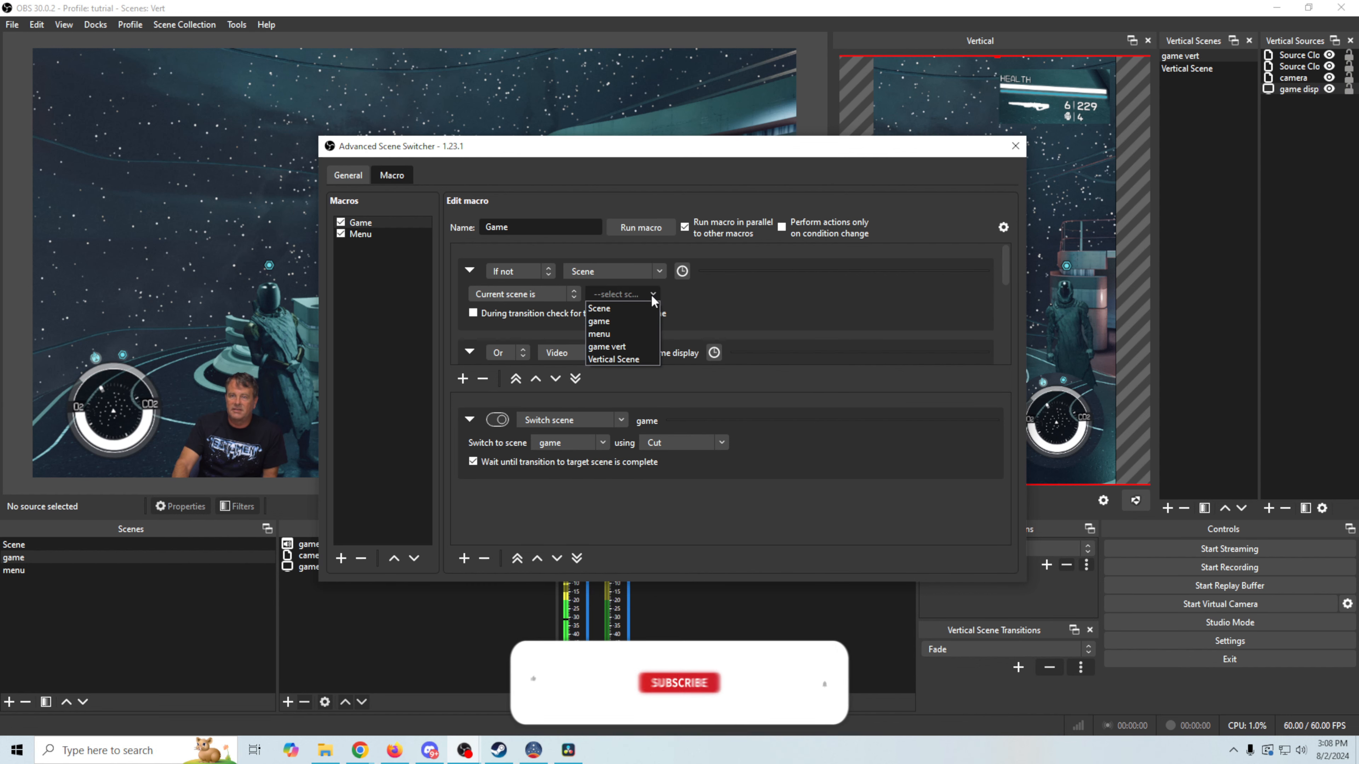
pyautogui.click(598, 309)
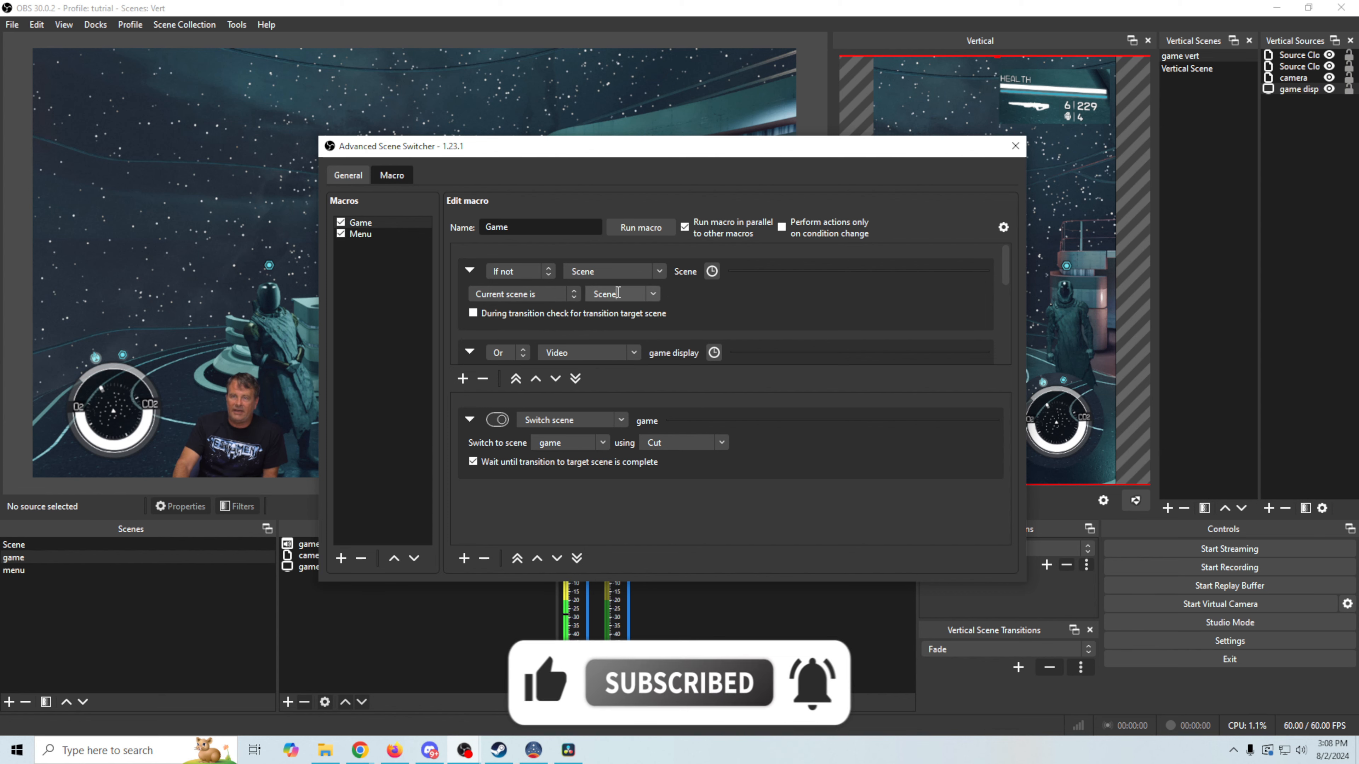
# Change the game.png pattern condition's logic from Or to And
pyautogui.click(524, 353)
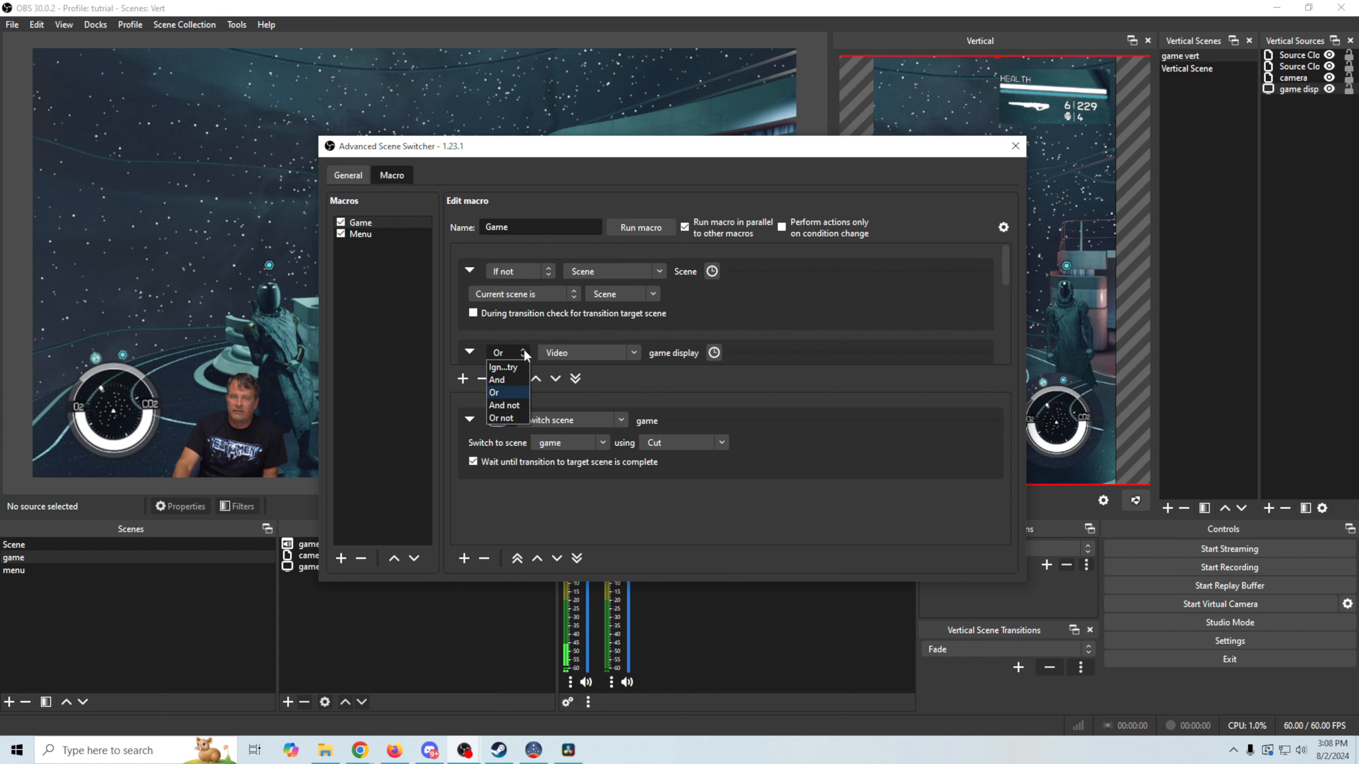
pyautogui.click(496, 379)
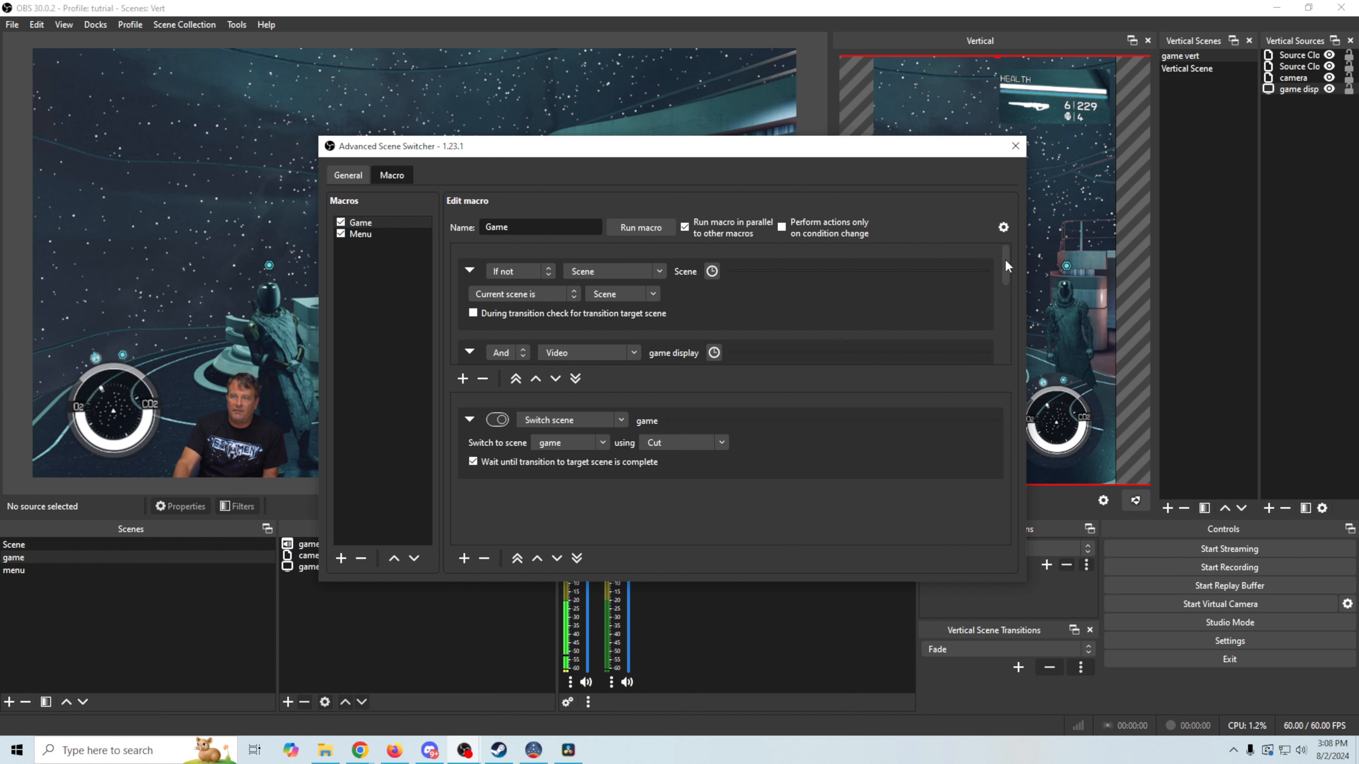
pyautogui.moveTo(1006, 260); pyautogui.dragTo(1006, 290)
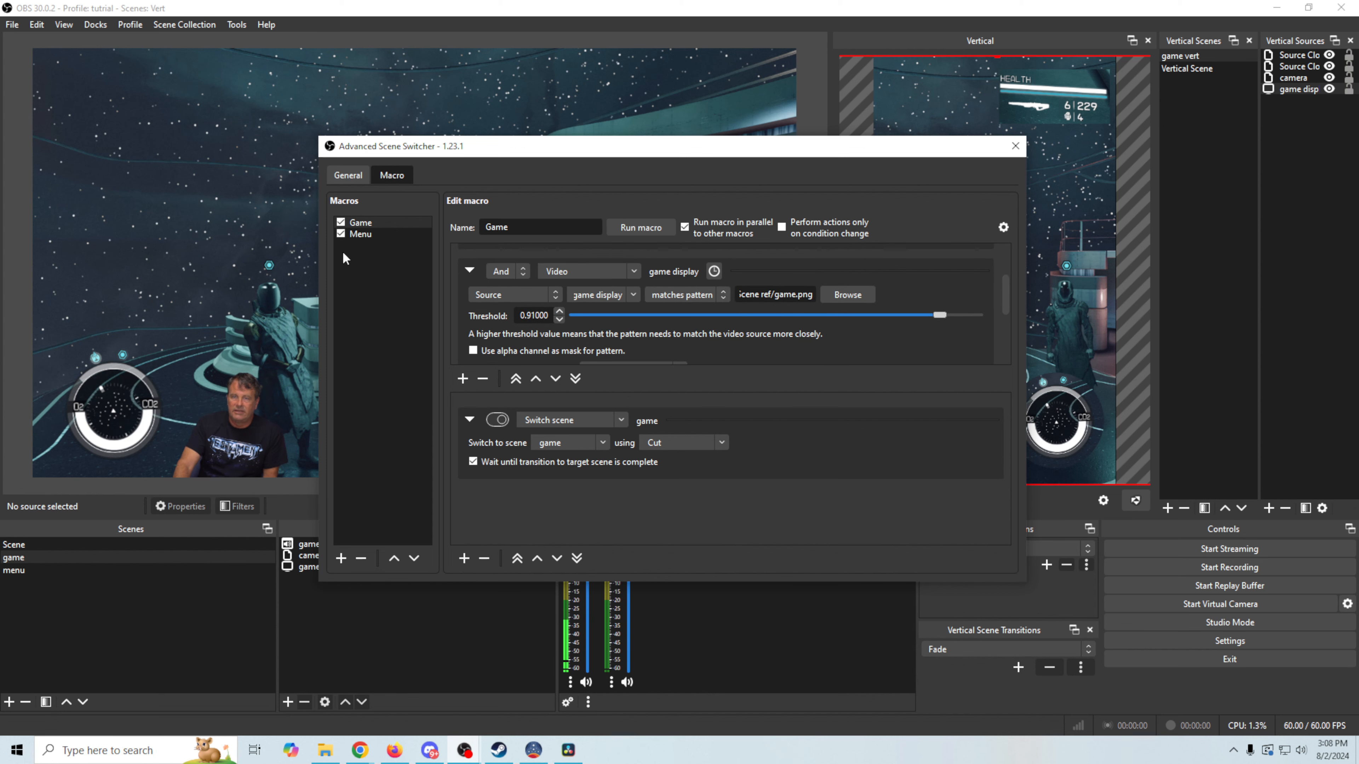
# In the Menu macro, move the Menu.png pattern condition up one position
pyautogui.click(361, 237)
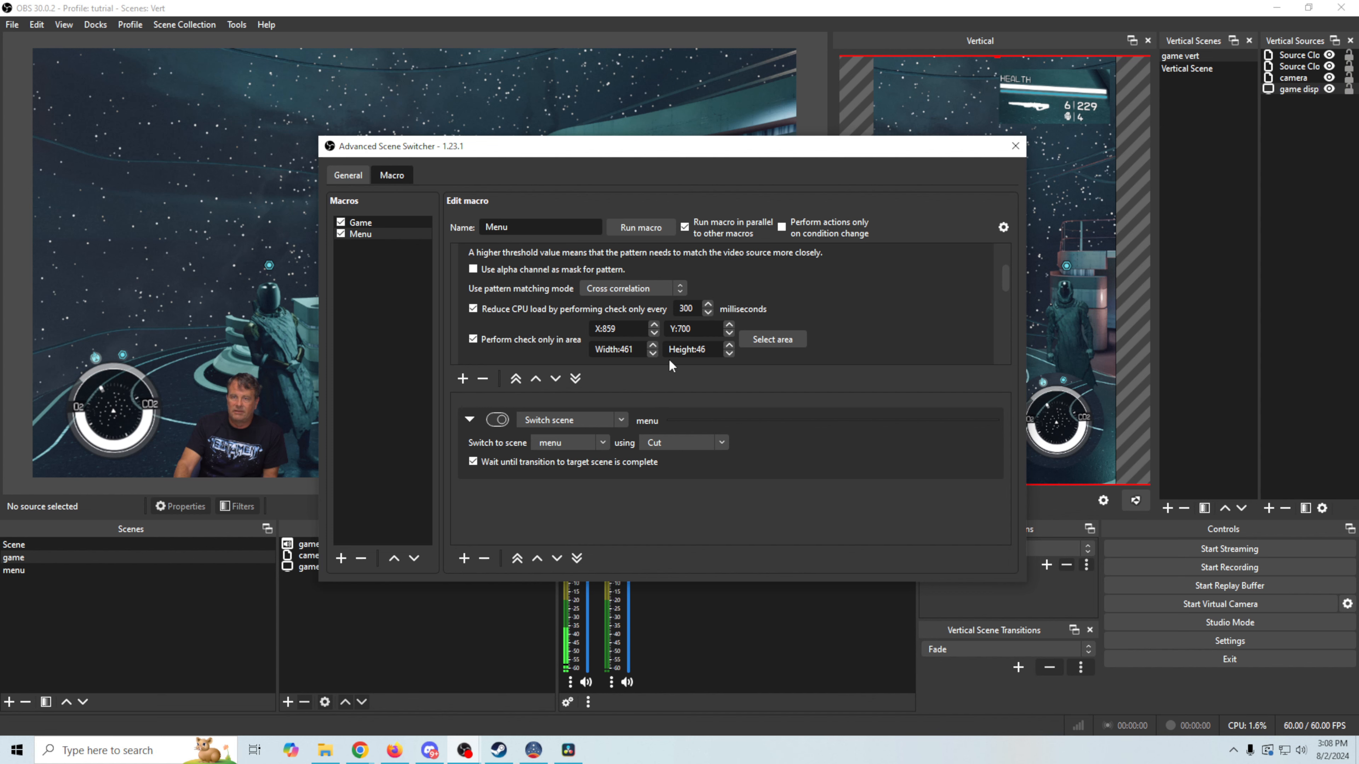
pyautogui.moveTo(1004, 287); pyautogui.dragTo(1008, 326)
pyautogui.click(900, 335)
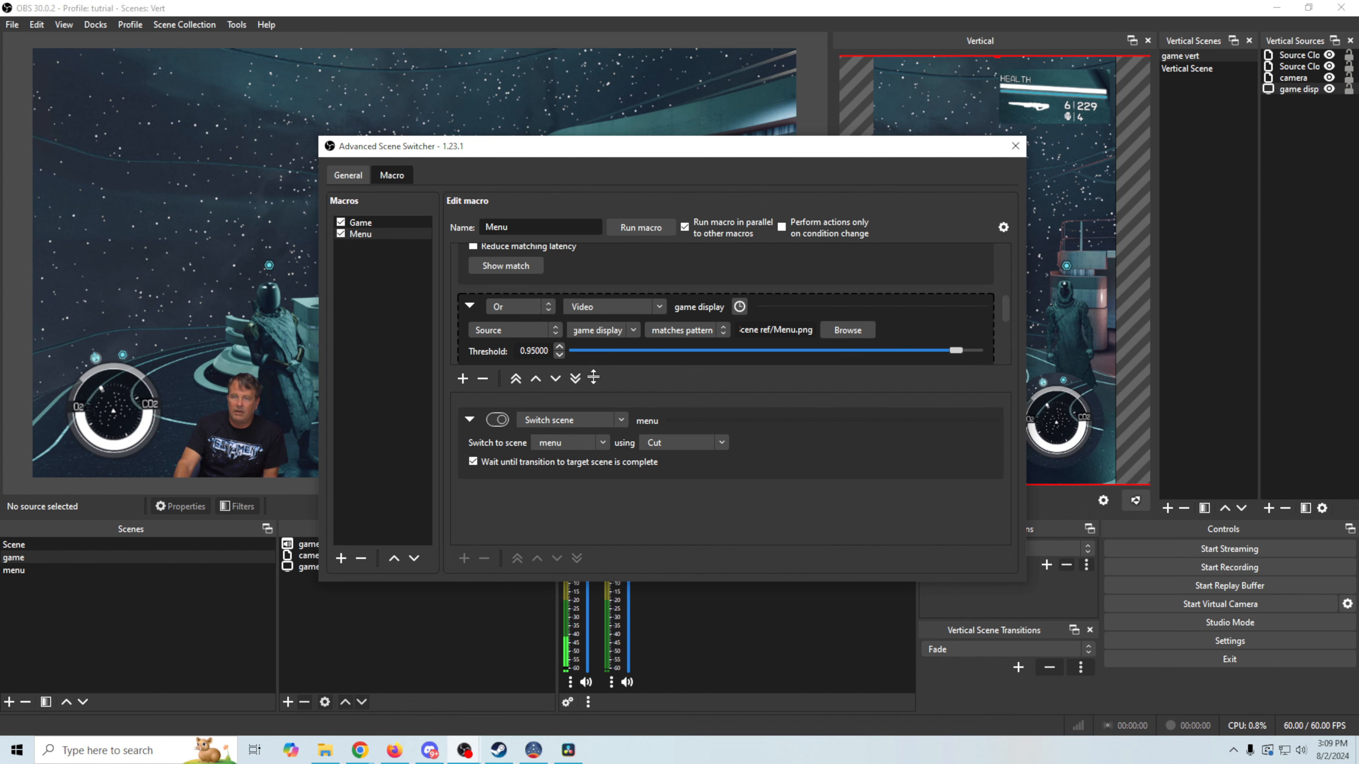
pyautogui.click(536, 383)
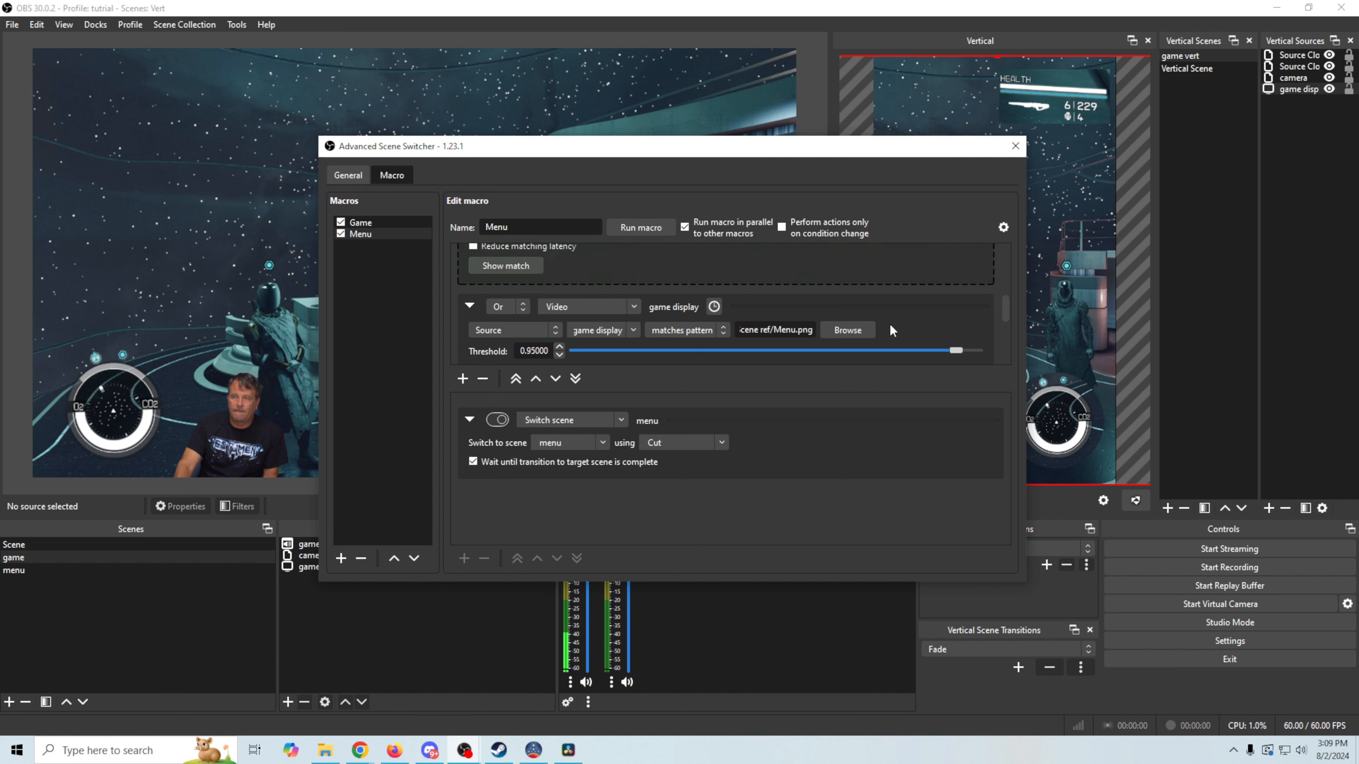
pyautogui.moveTo(1007, 311); pyautogui.dragTo(1011, 235)
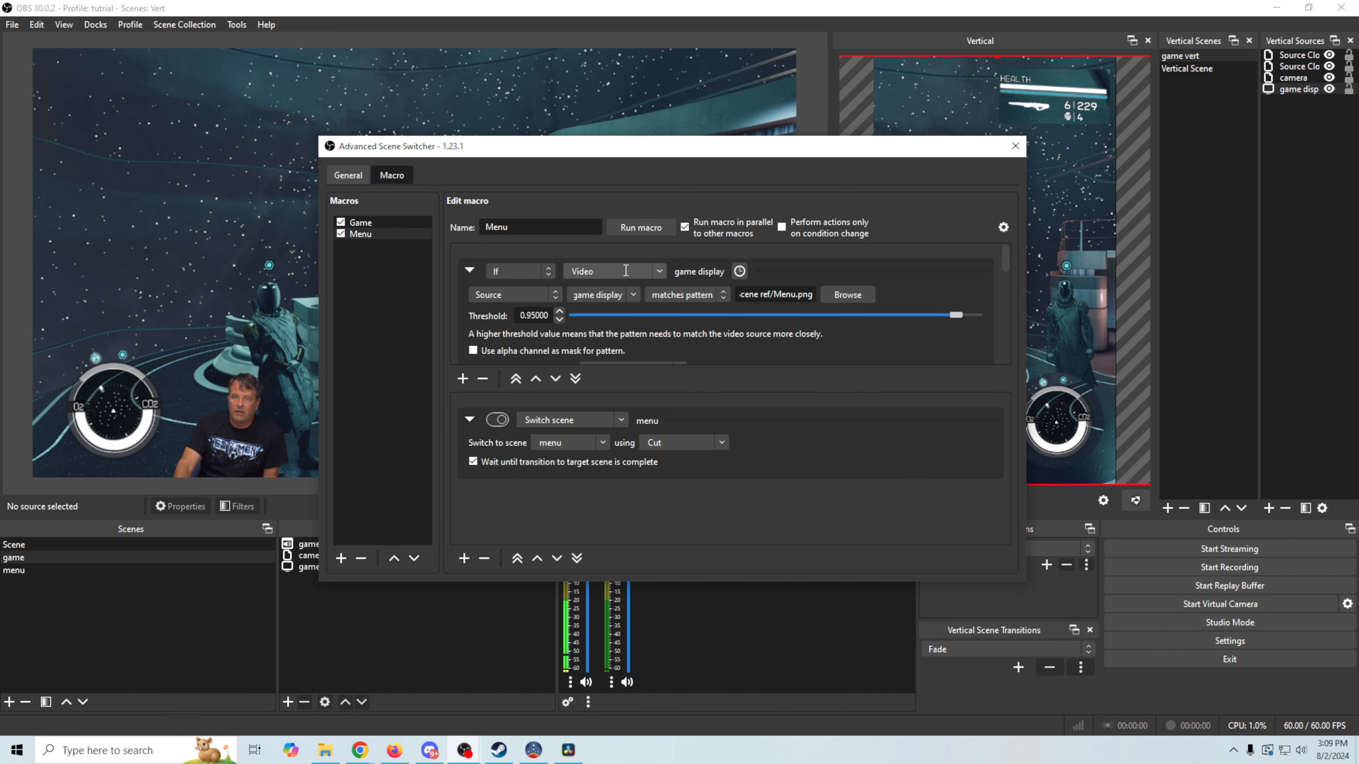
# Set the Menu macro's first condition to If not, current scene is 'Scene'
pyautogui.click(550, 270)
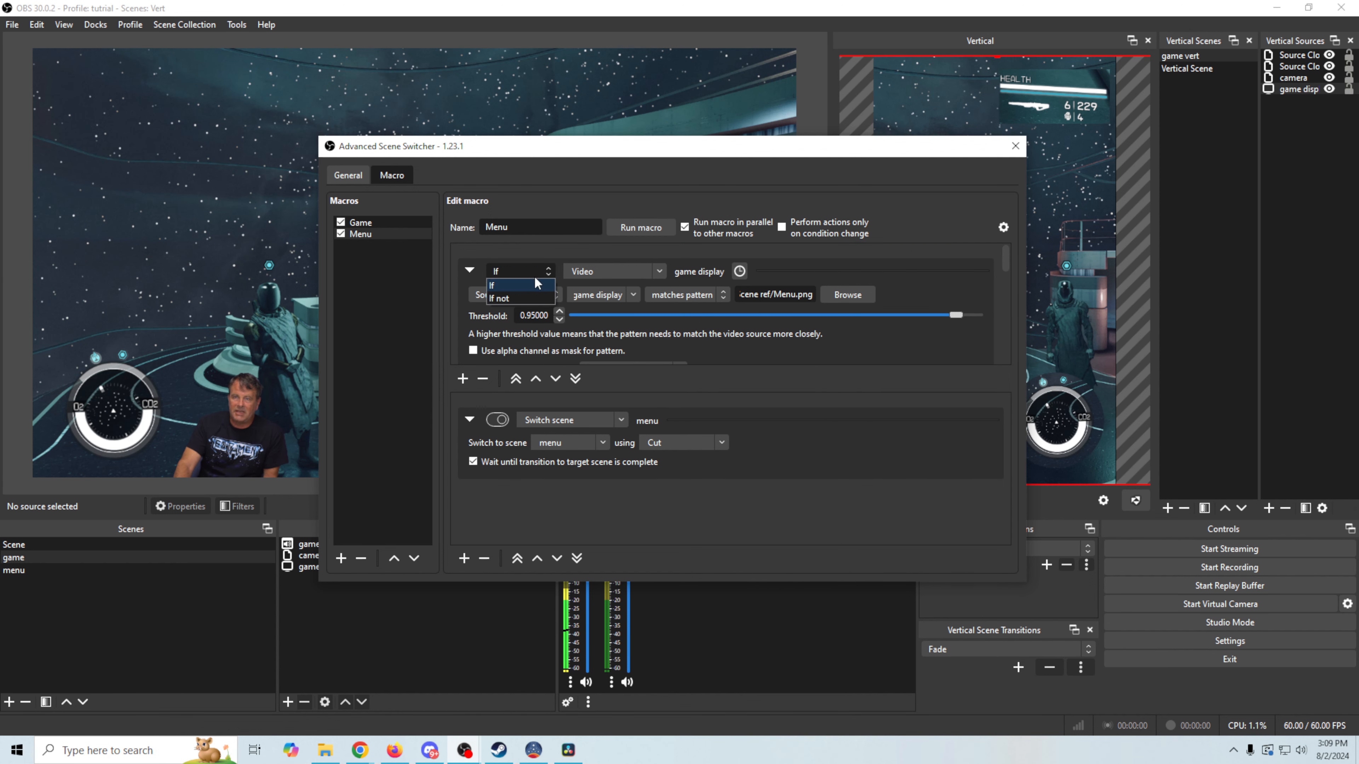
pyautogui.click(508, 293)
pyautogui.click(660, 271)
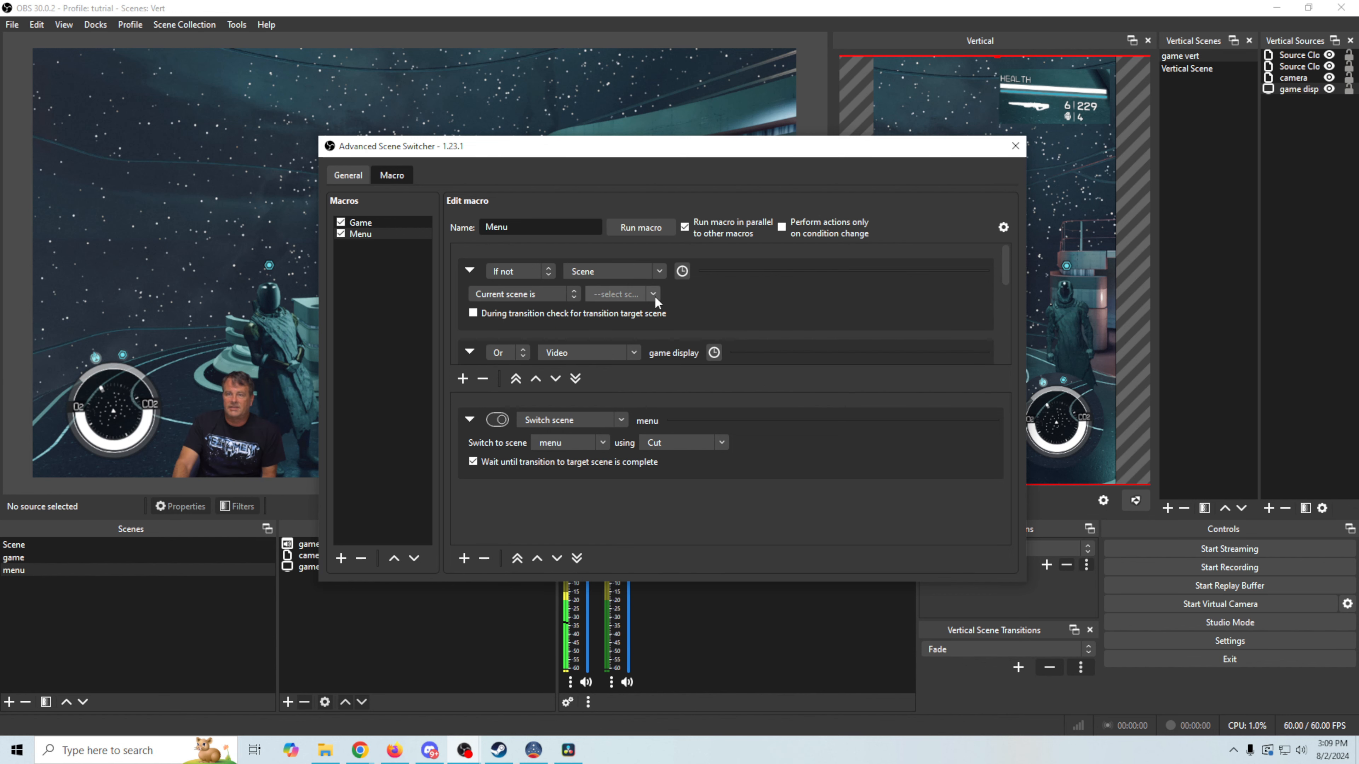
pyautogui.click(652, 296)
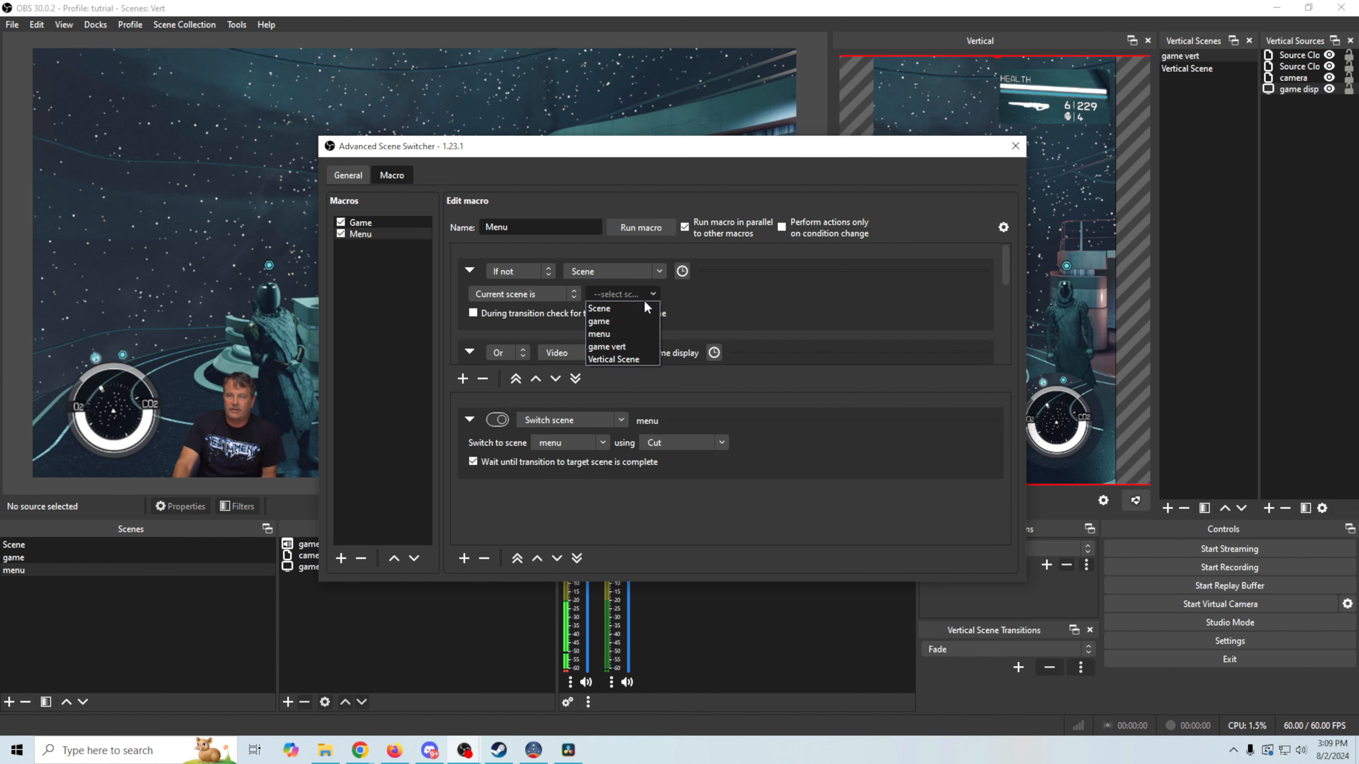
pyautogui.click(626, 308)
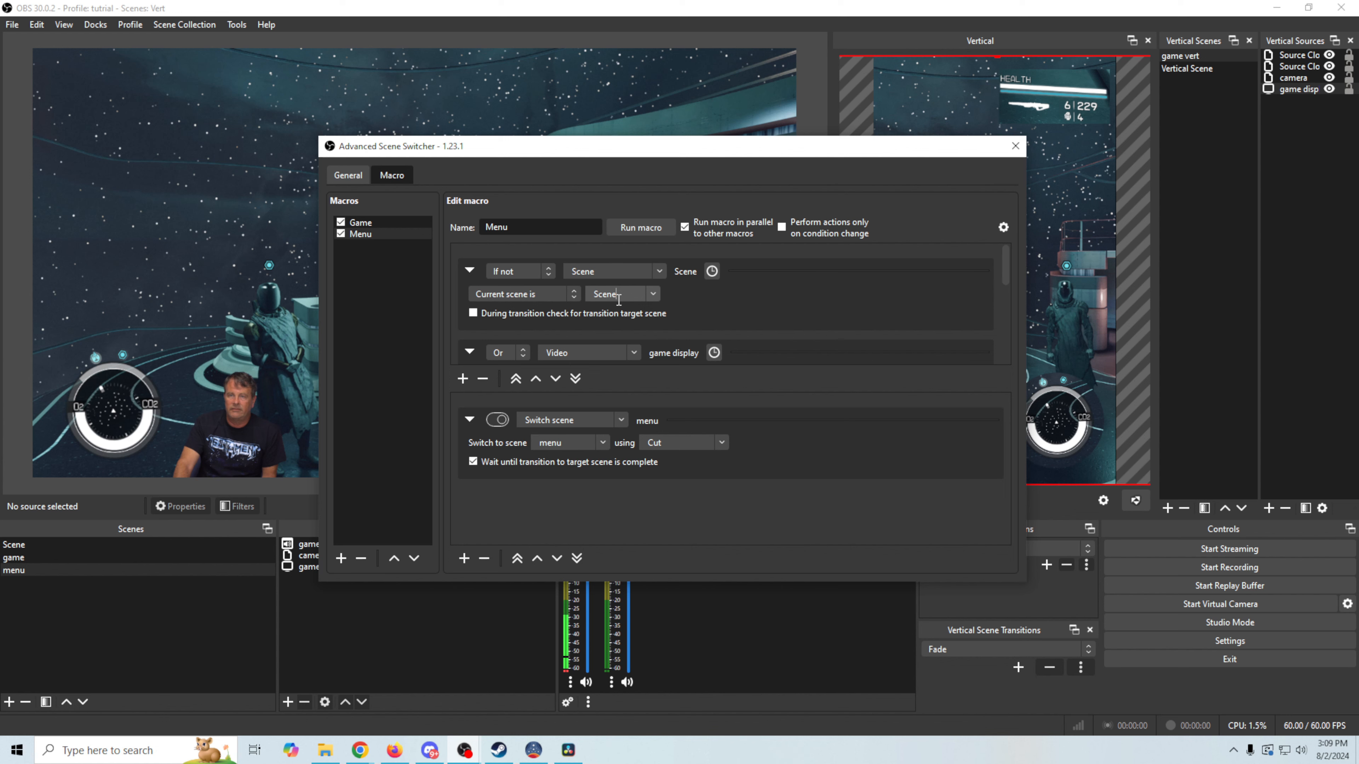
# Combine the menu pattern condition using And, then close the macro window
pyautogui.click(522, 357)
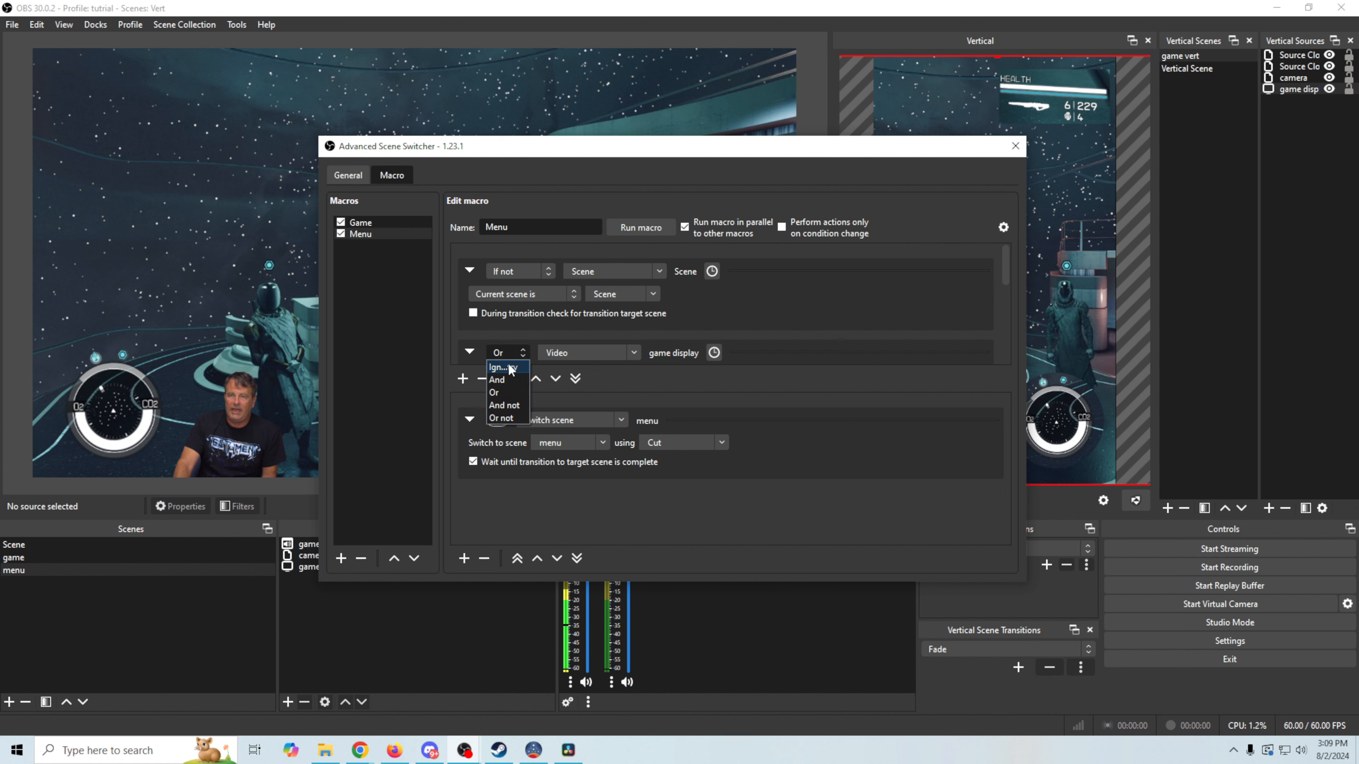
pyautogui.click(502, 379)
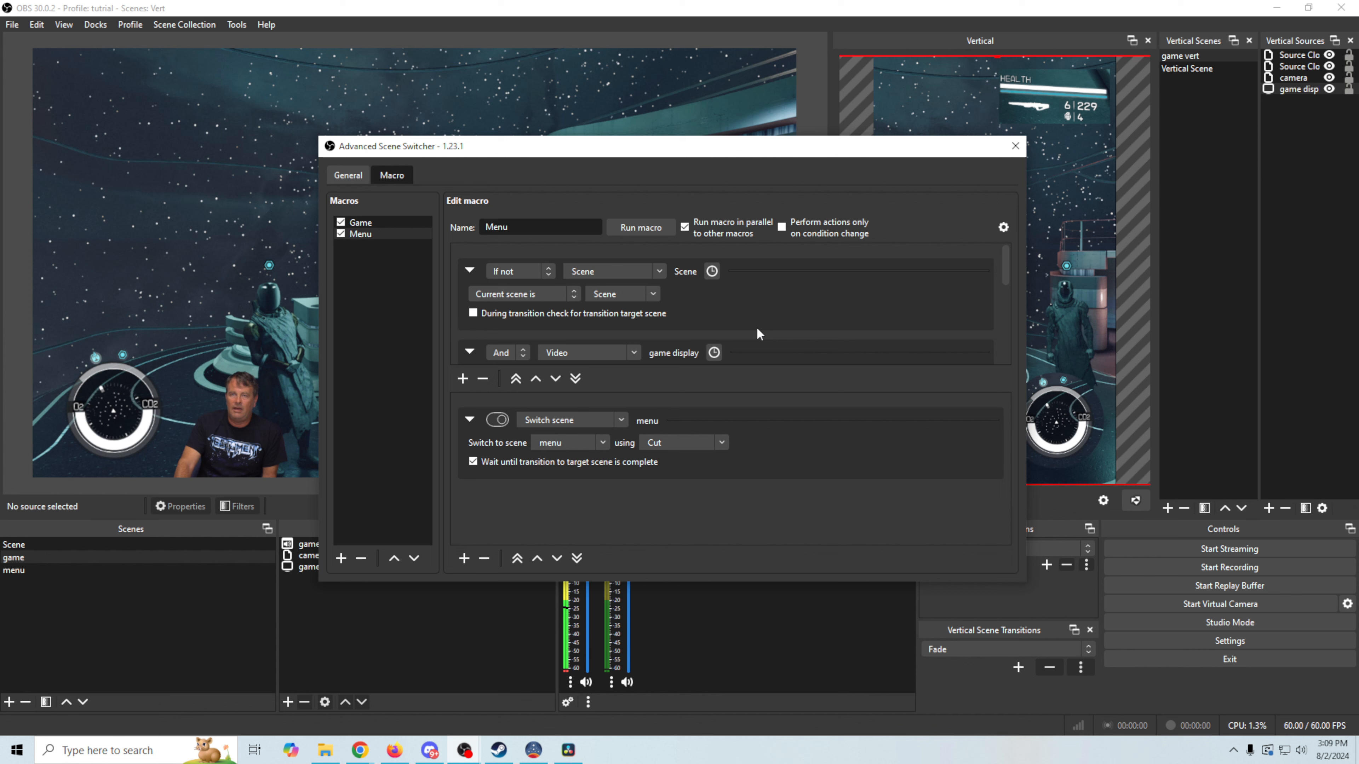
pyautogui.click(1014, 148)
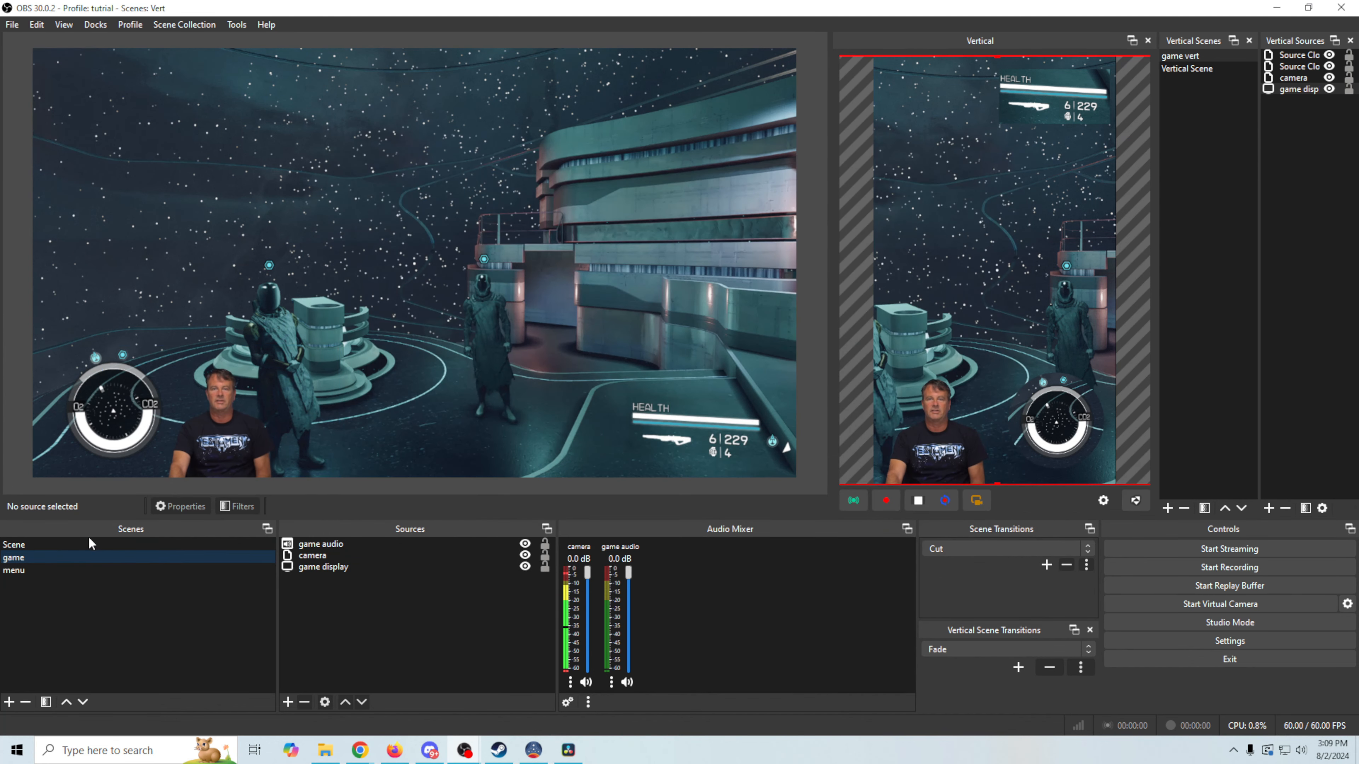
pyautogui.click(91, 541)
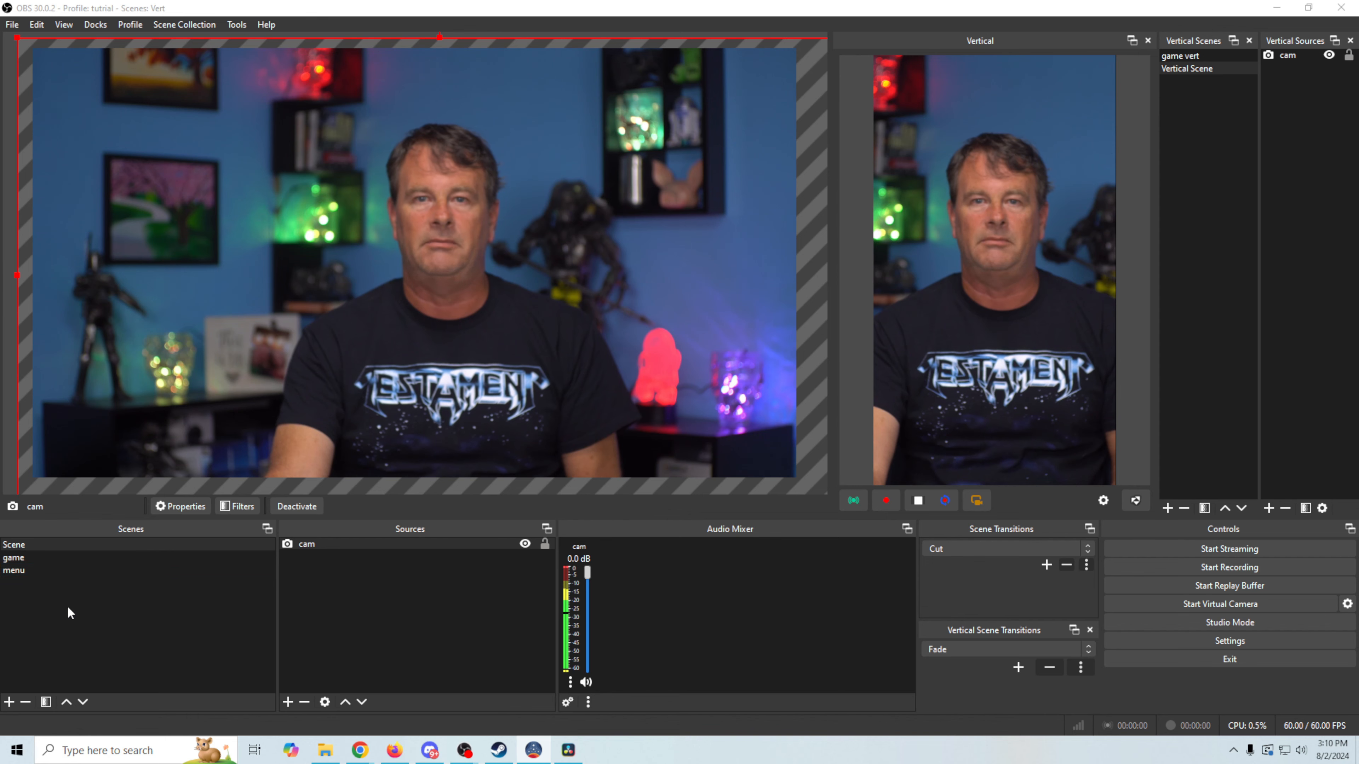
pyautogui.click(24, 561)
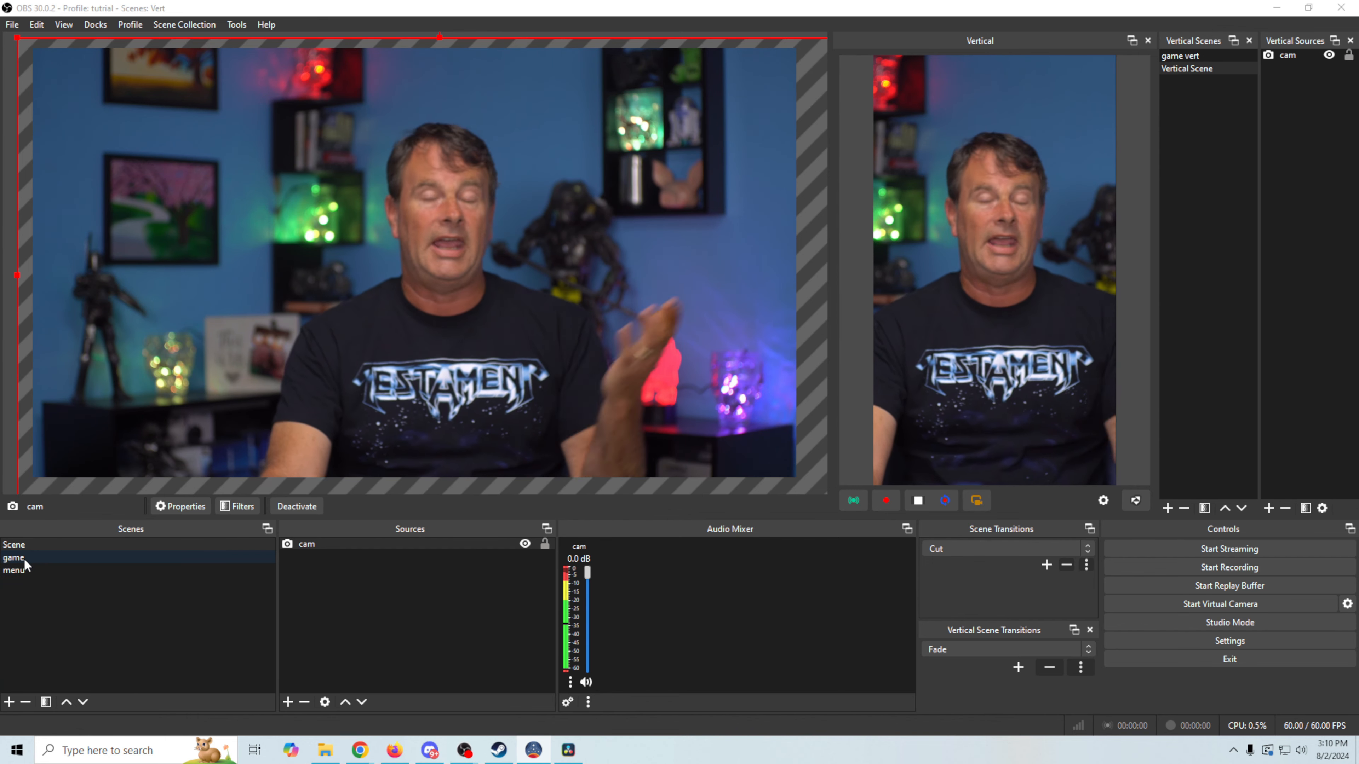
pyautogui.click(25, 567)
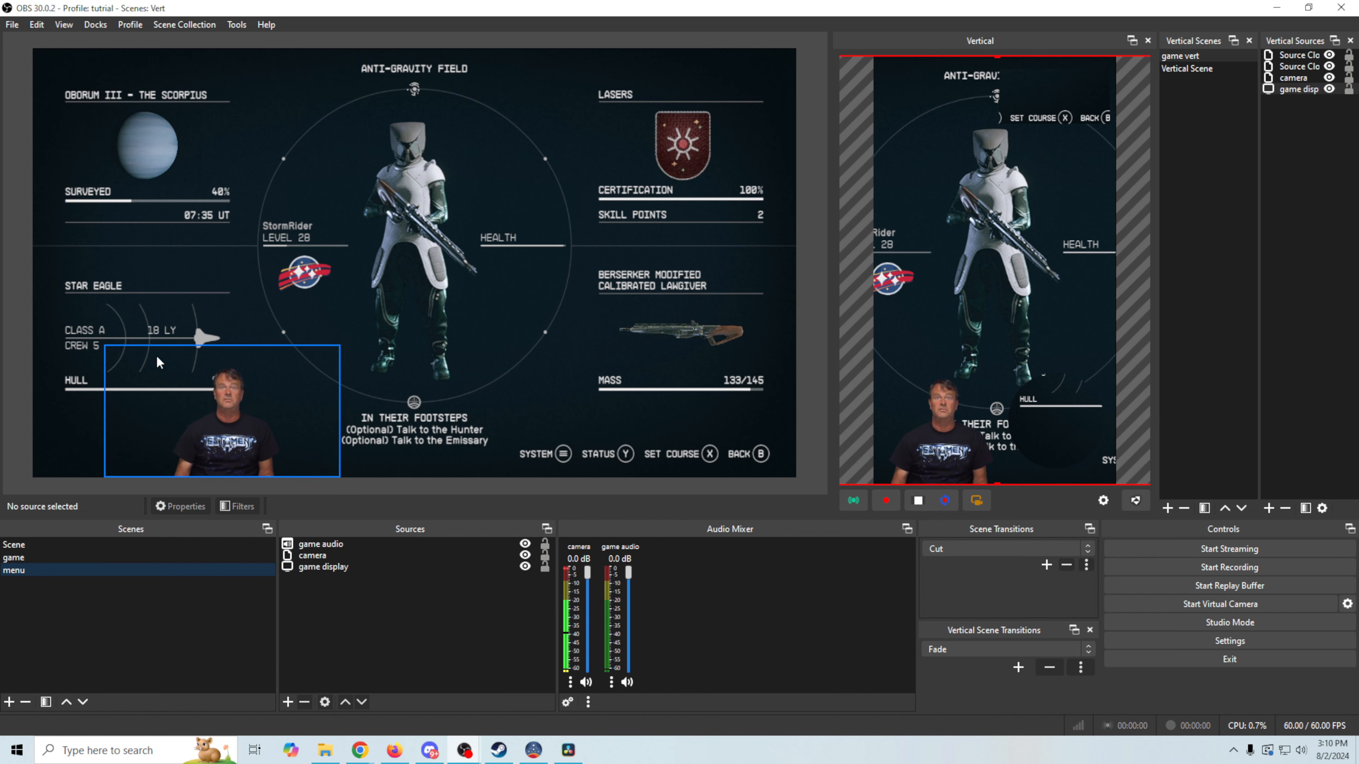
pyautogui.hotkey('alt', 'Tab')
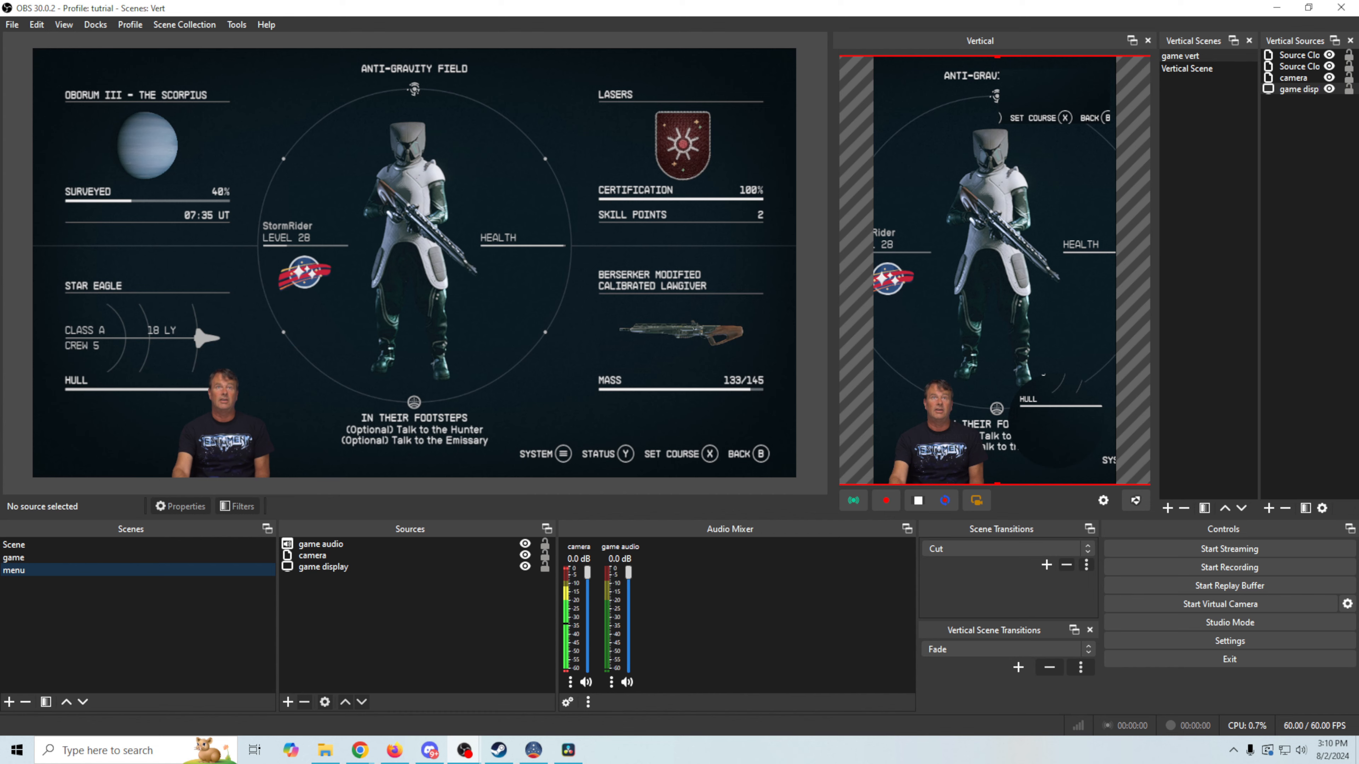
pyautogui.press('Escape')
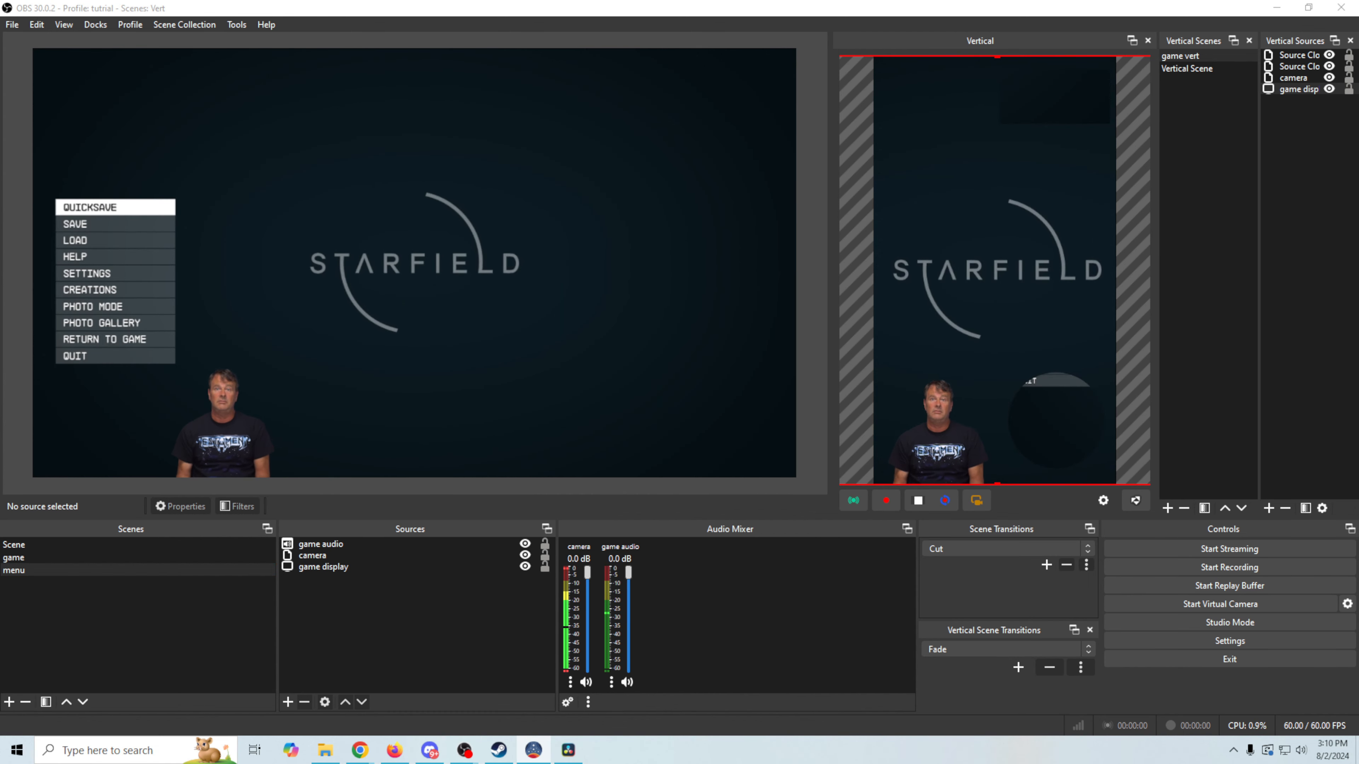
pyautogui.press('Escape')
pyautogui.press('Escape')
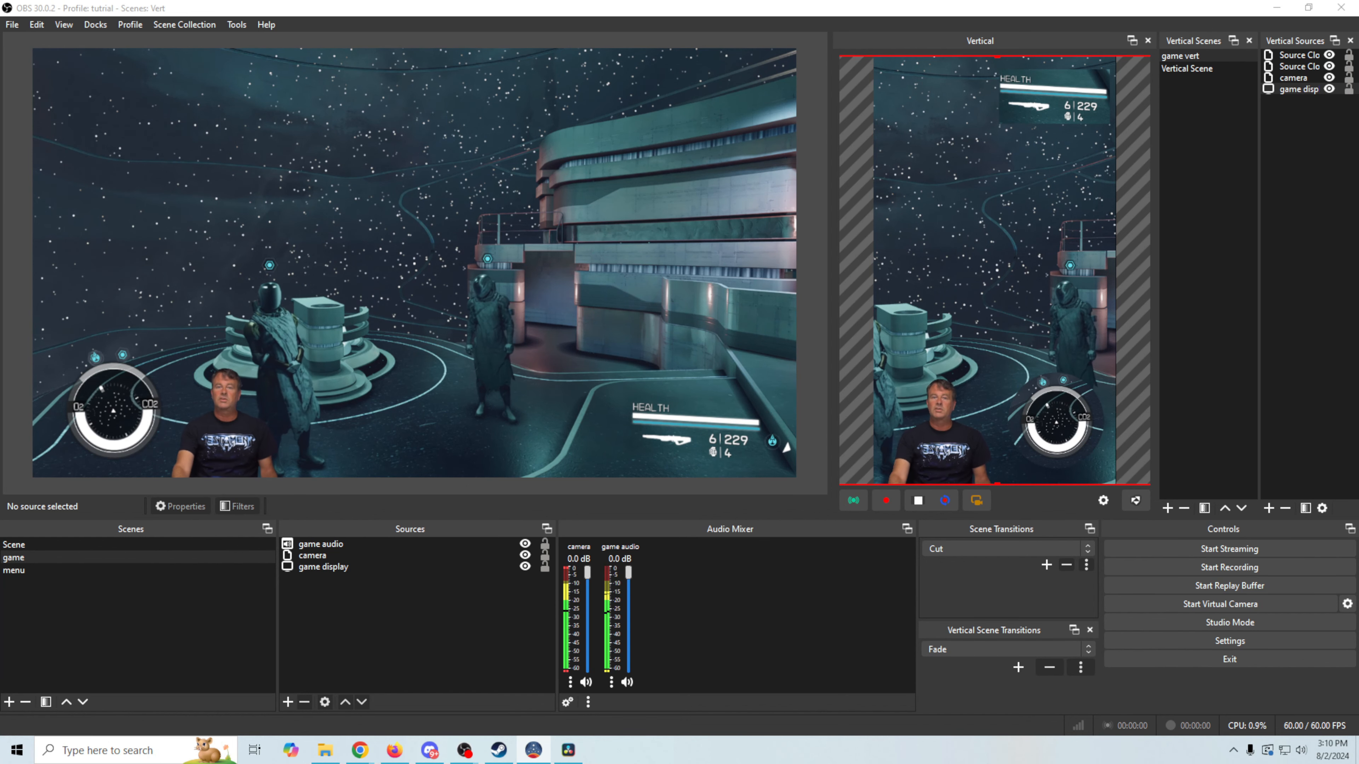
pyautogui.click(126, 544)
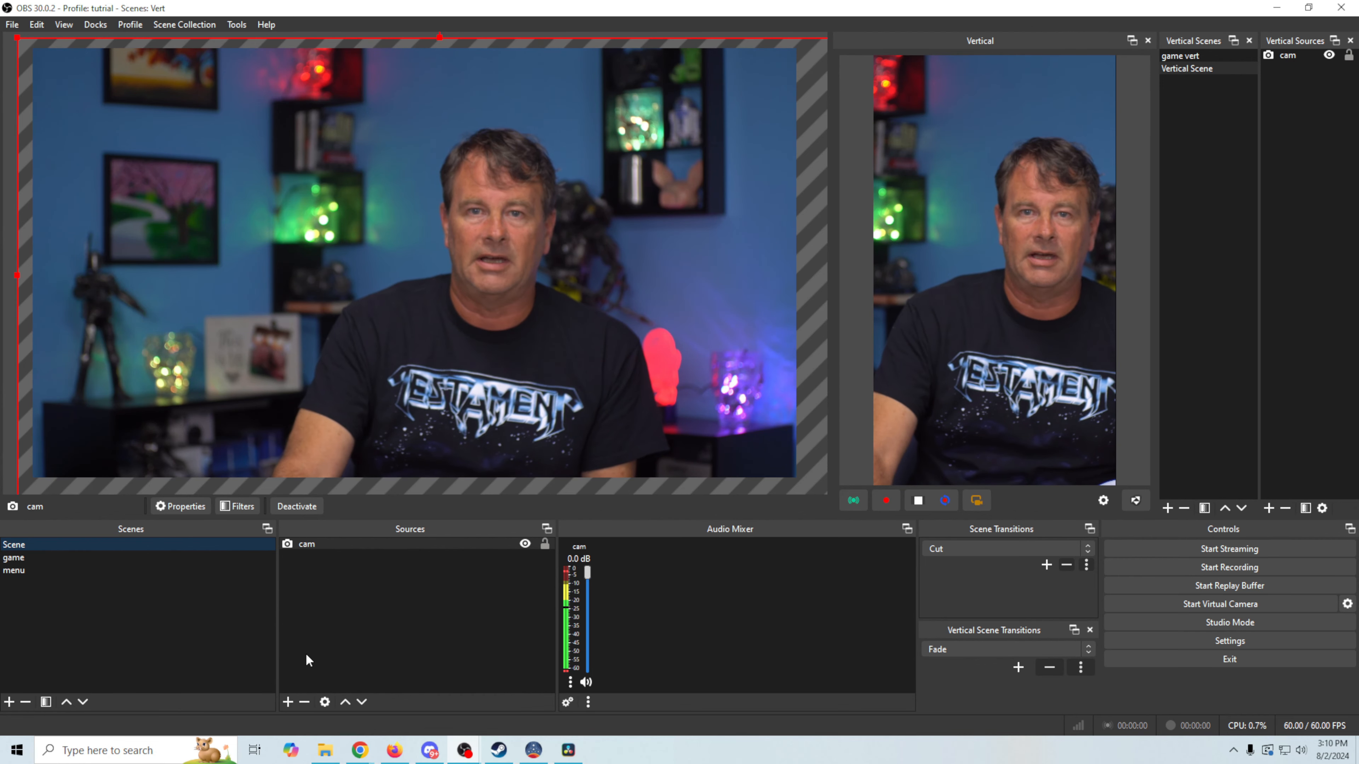
pyautogui.click(124, 559)
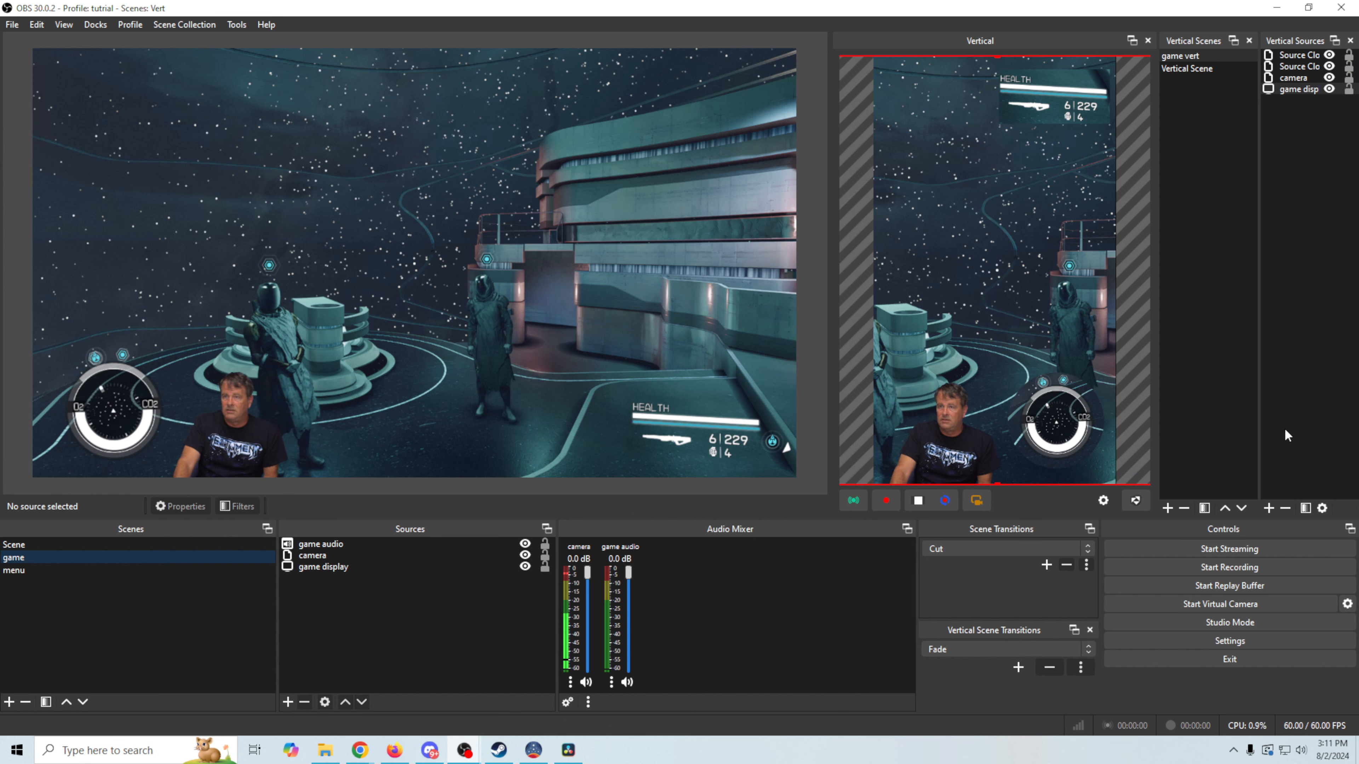
# Add a new vertical scene named 'Vert Menu'
pyautogui.click(1167, 509)
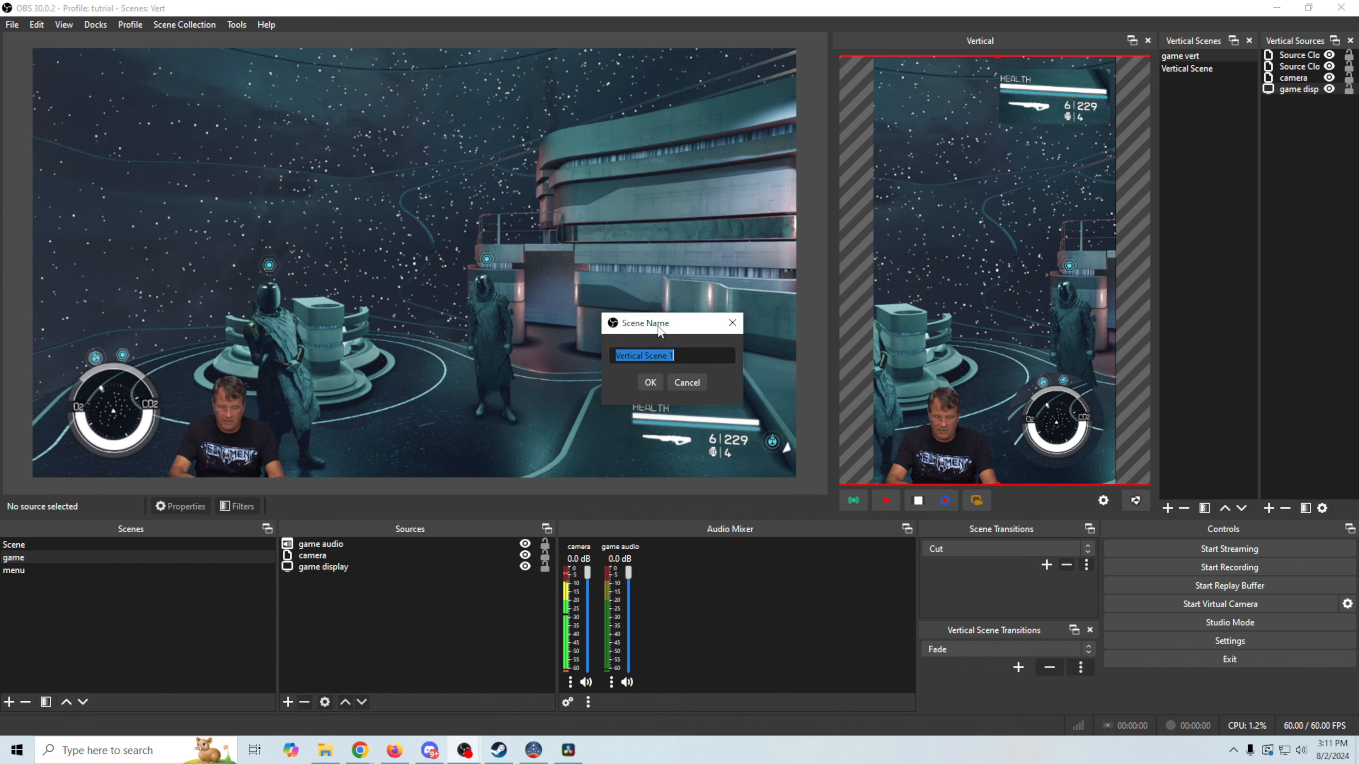
pyautogui.write('Vert Menu')
pyautogui.press('Return')
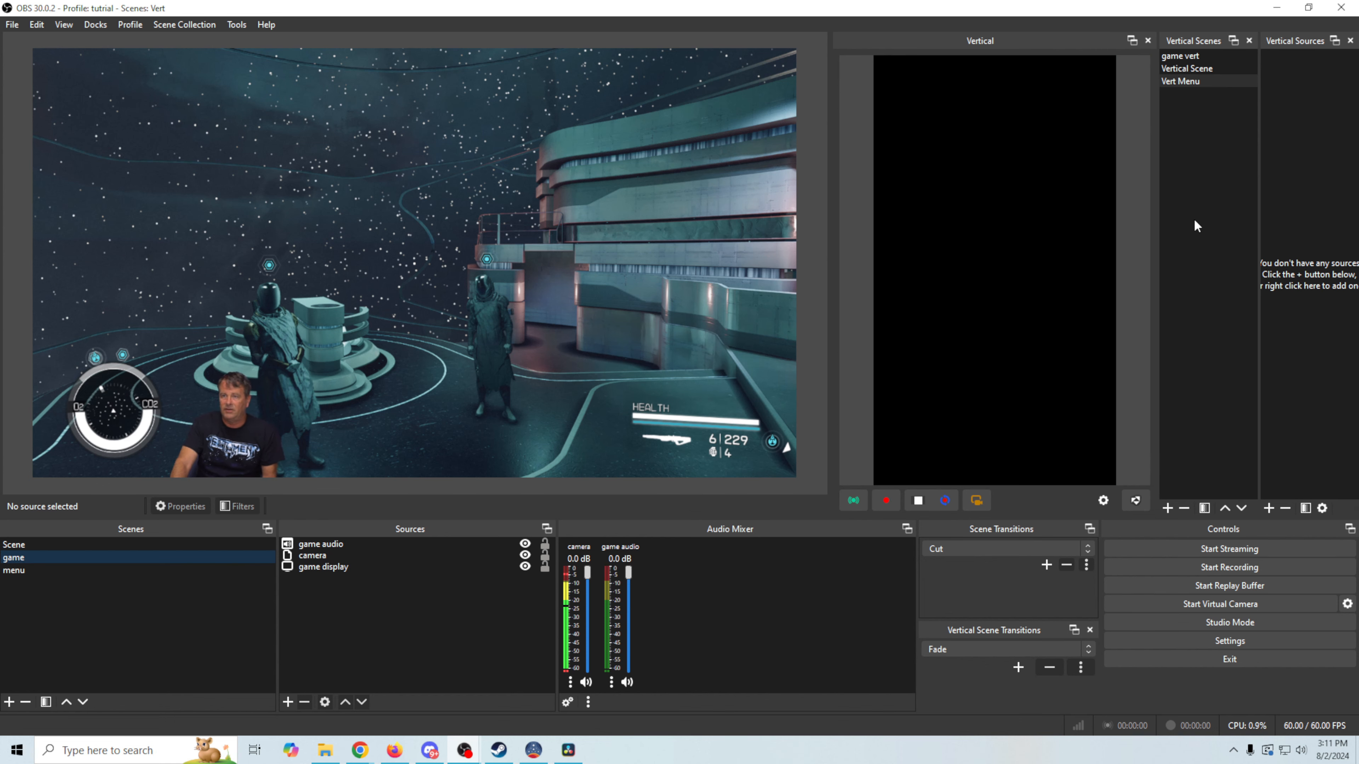
# Add a new Source Clone of 'game display' to the Vert Menu scene
pyautogui.click(1267, 509)
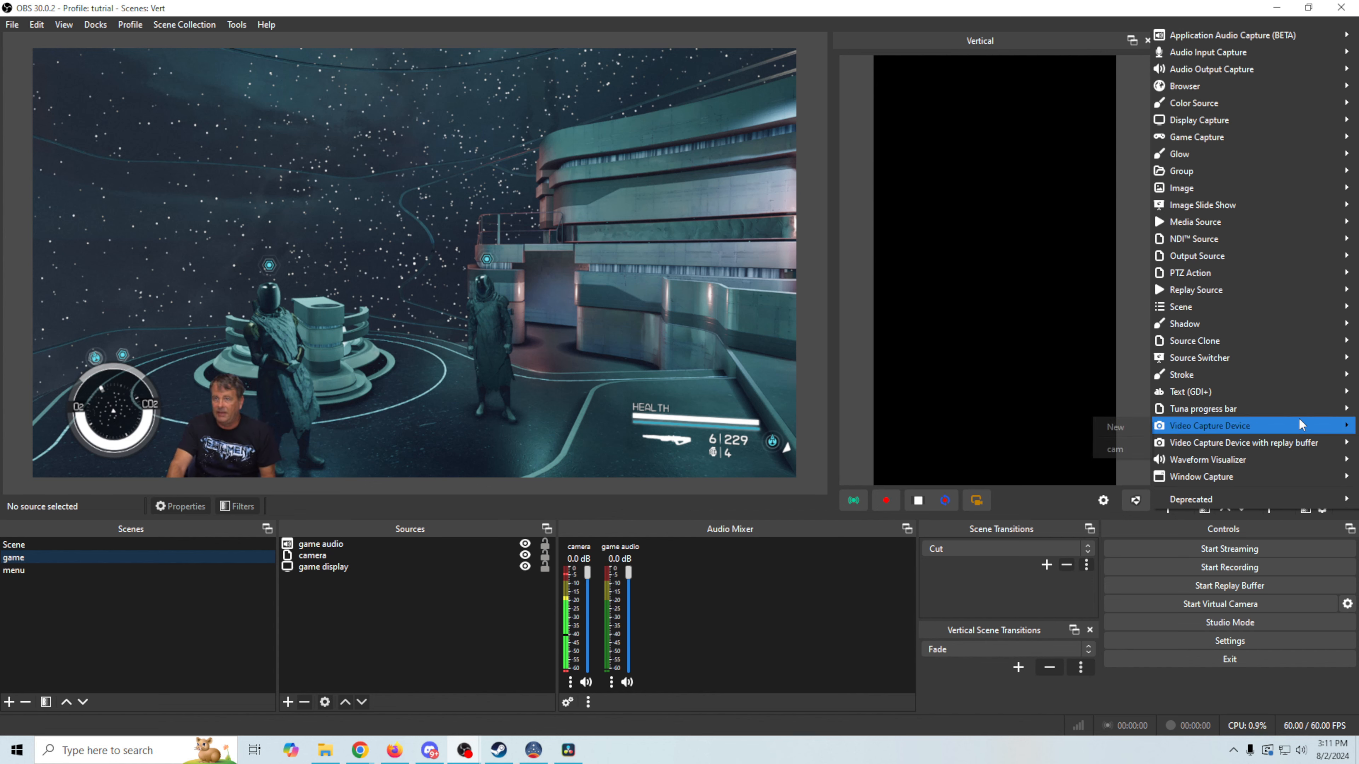
pyautogui.moveTo(1292, 409)
pyautogui.moveTo(1230, 341)
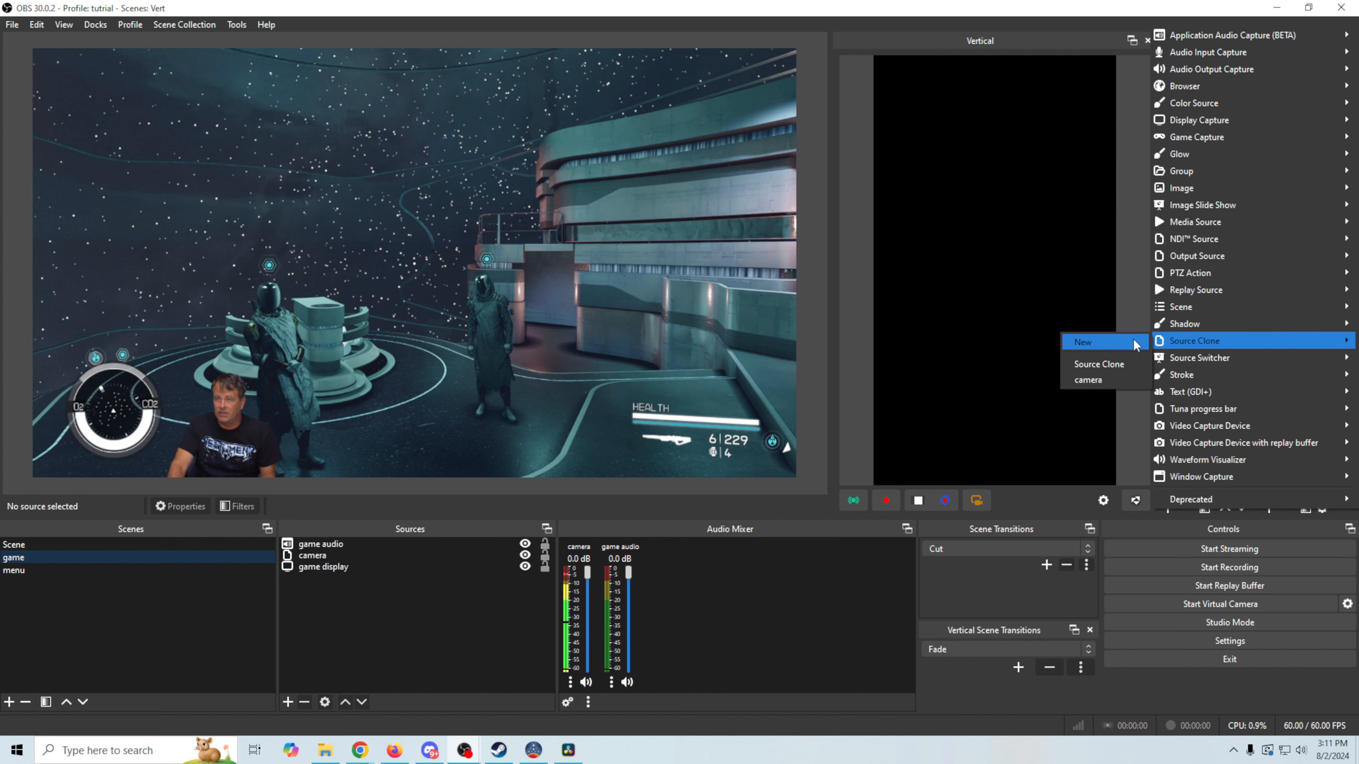
pyautogui.click(1123, 343)
pyautogui.click(903, 397)
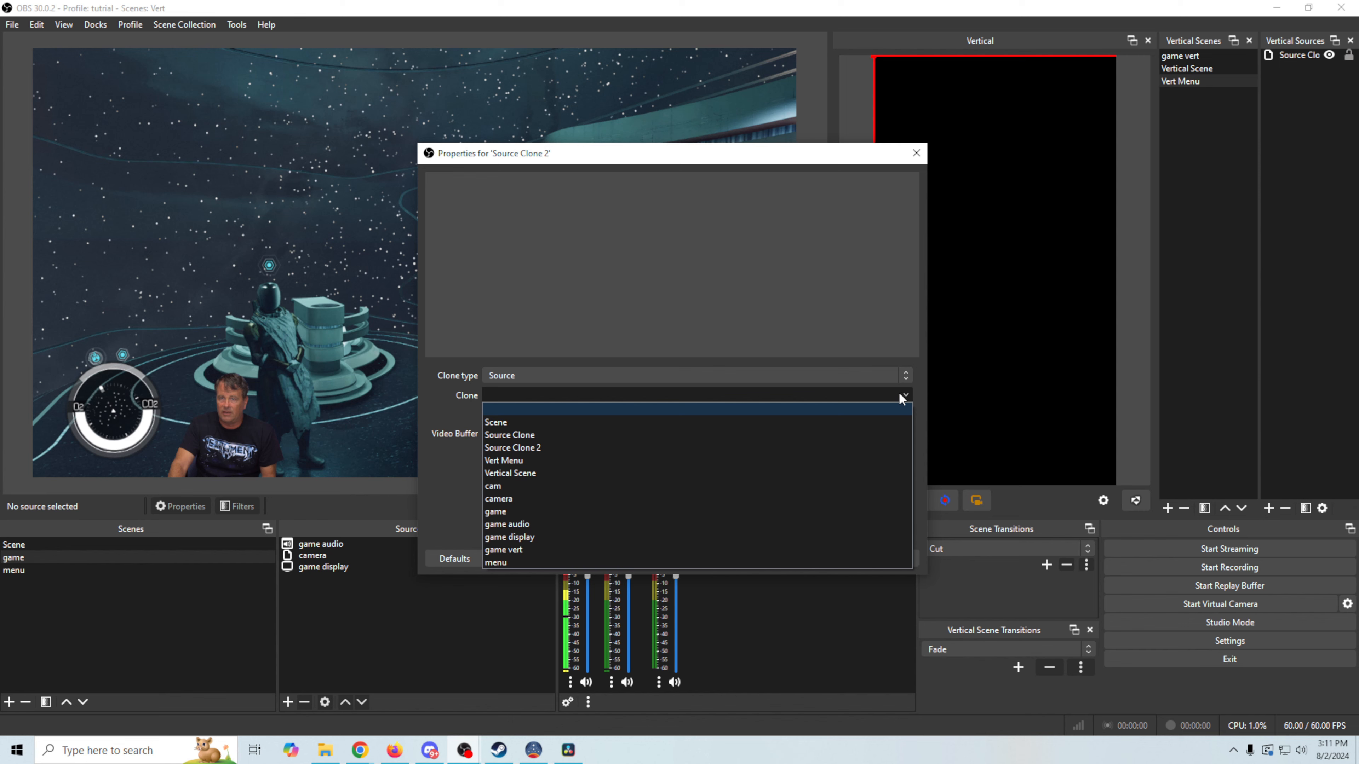
pyautogui.click(571, 536)
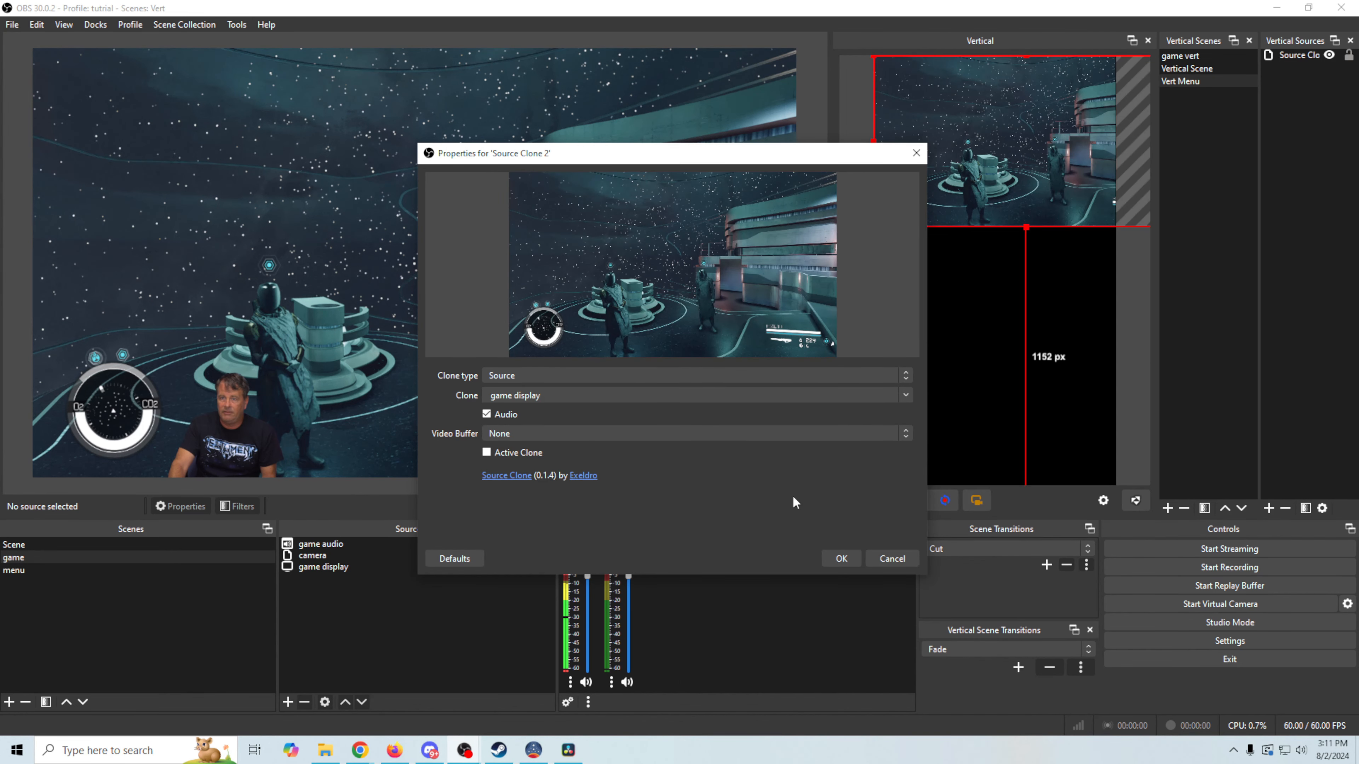
pyautogui.click(834, 559)
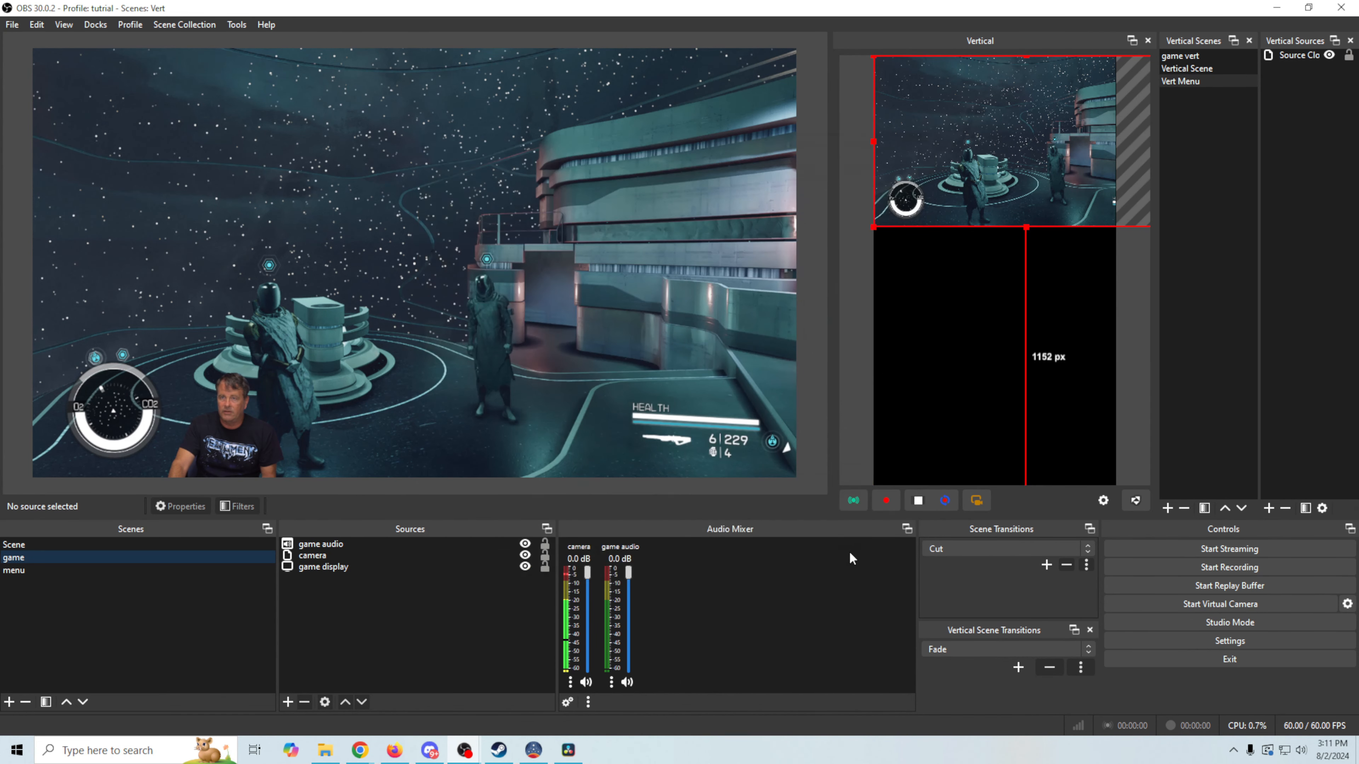
# Add an Image Mask/Blend effect filter, default name, to the game display clone in the vertical preview
pyautogui.rightClick(998, 178)
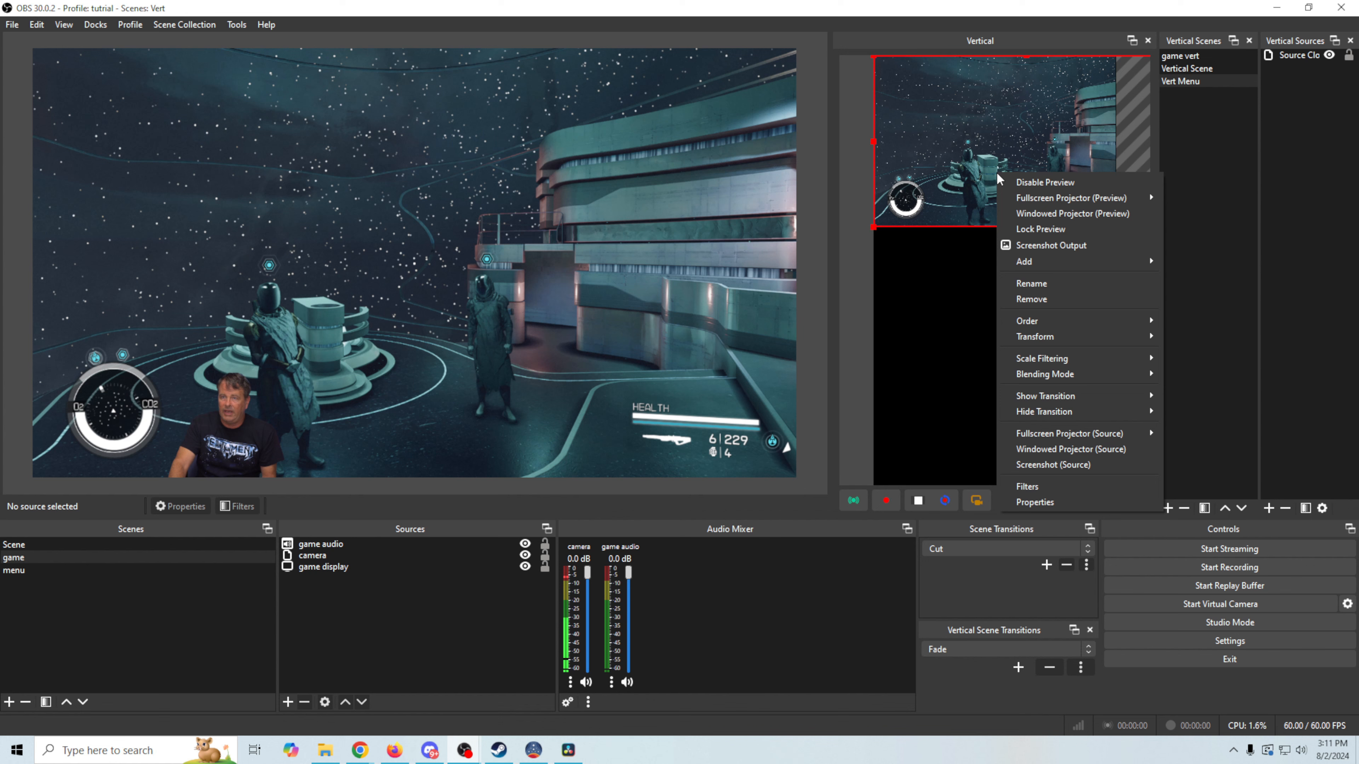
pyautogui.click(1048, 486)
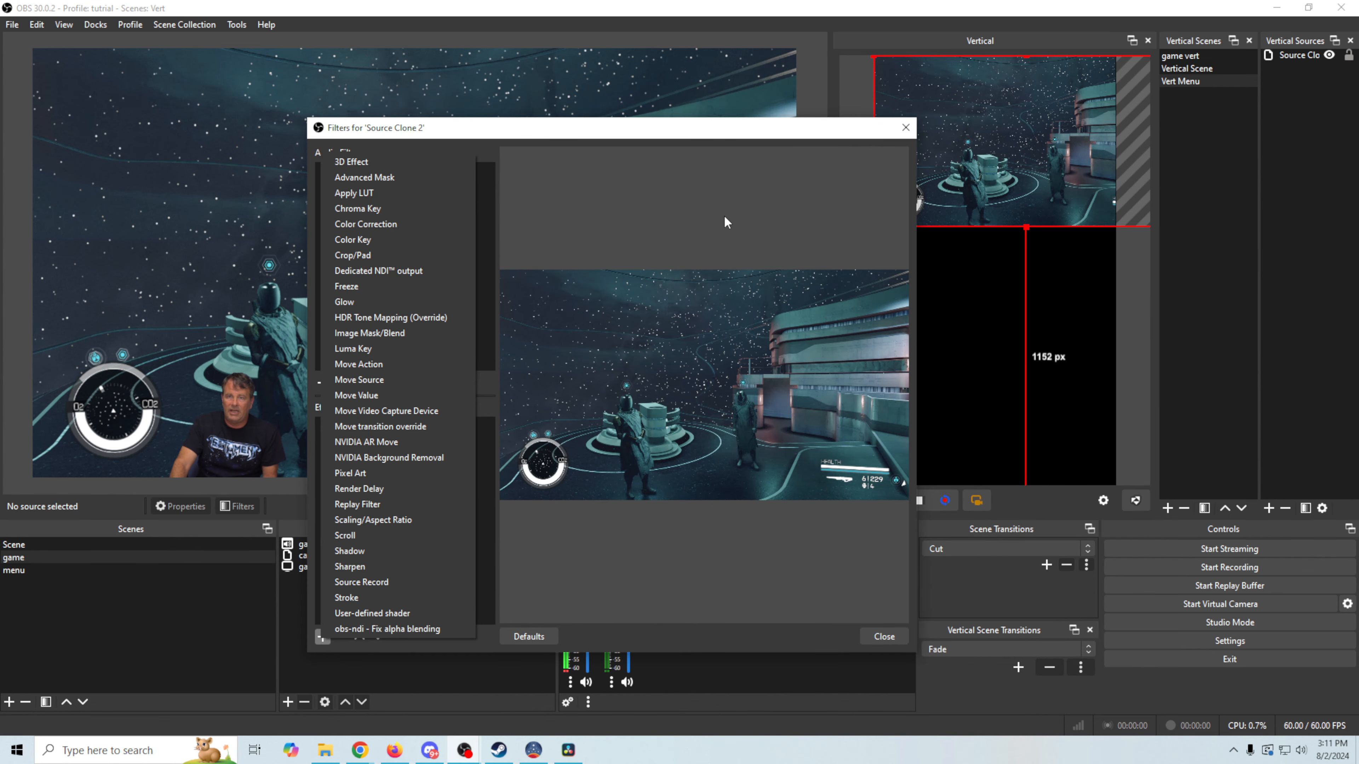
pyautogui.click(372, 334)
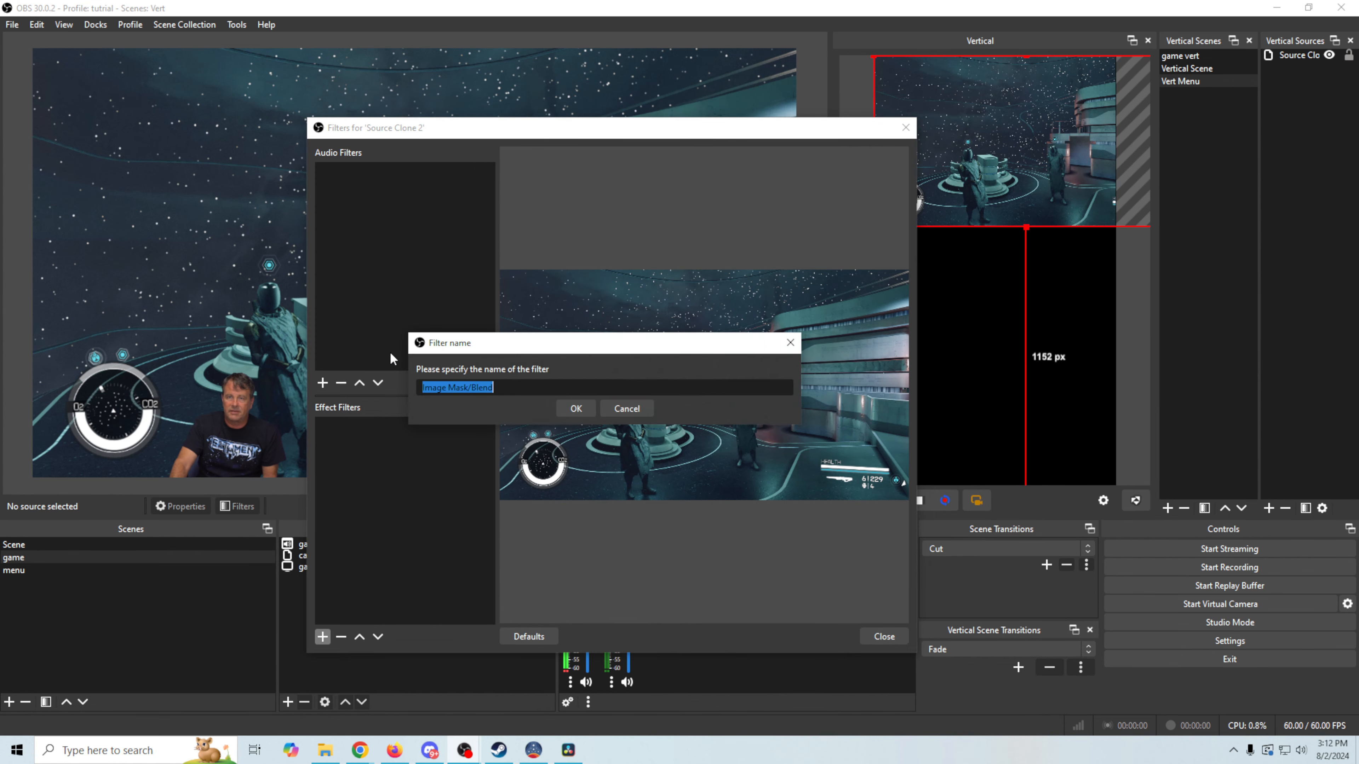
pyautogui.press('Return')
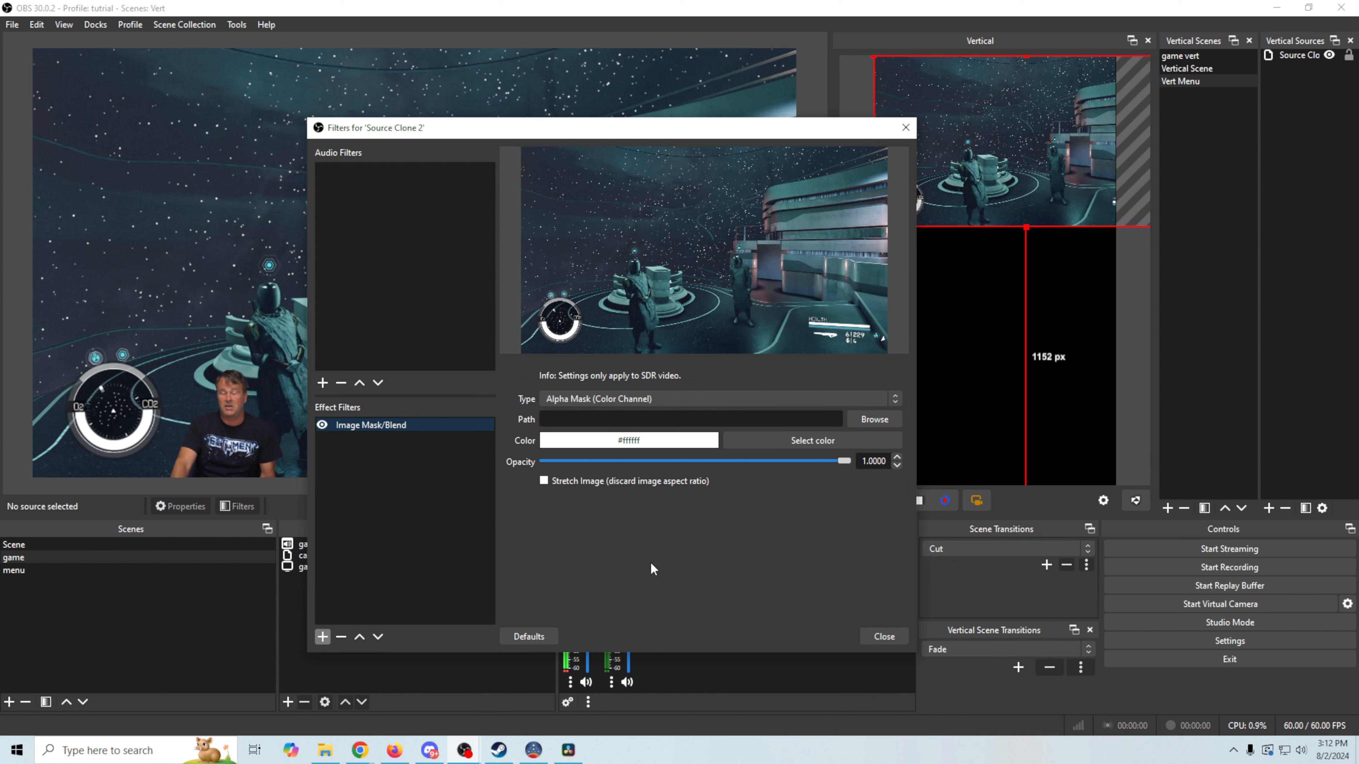
pyautogui.click(327, 752)
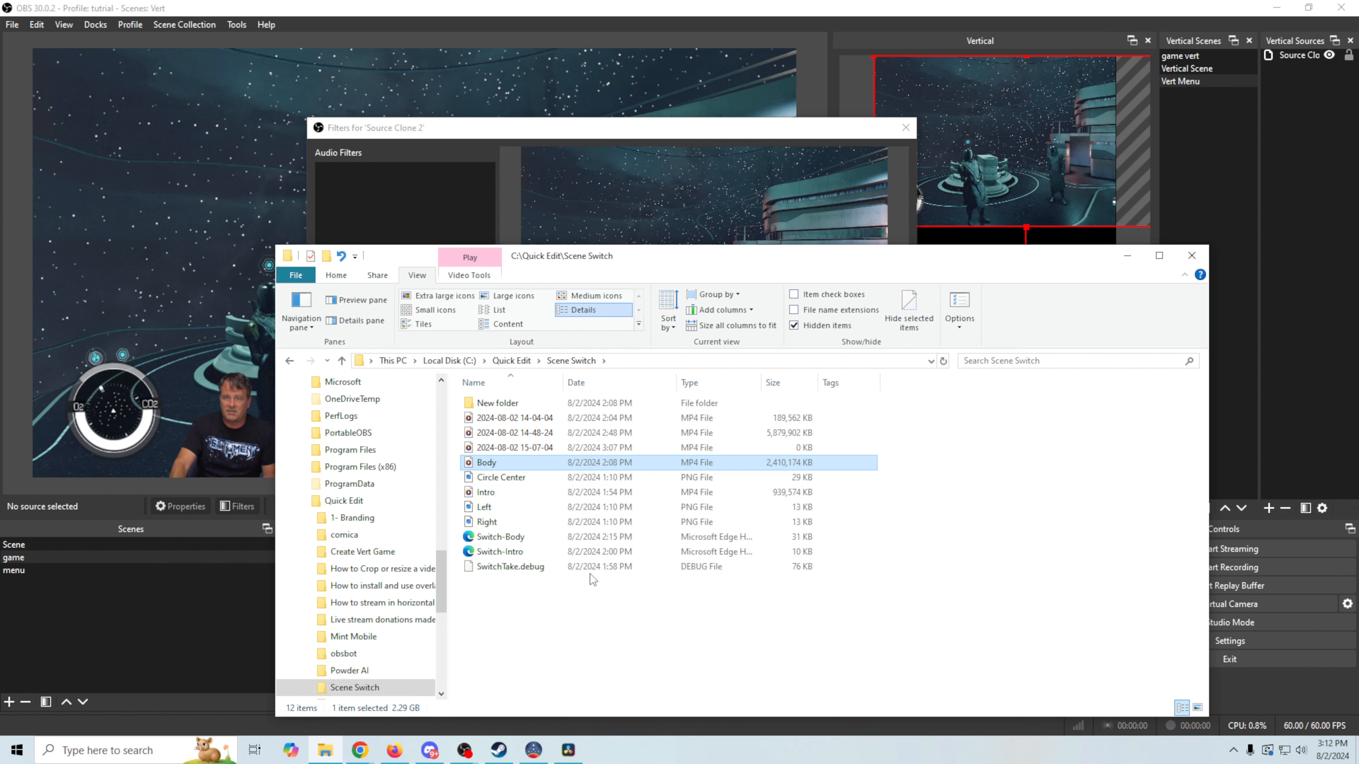
pyautogui.doubleClick(498, 511)
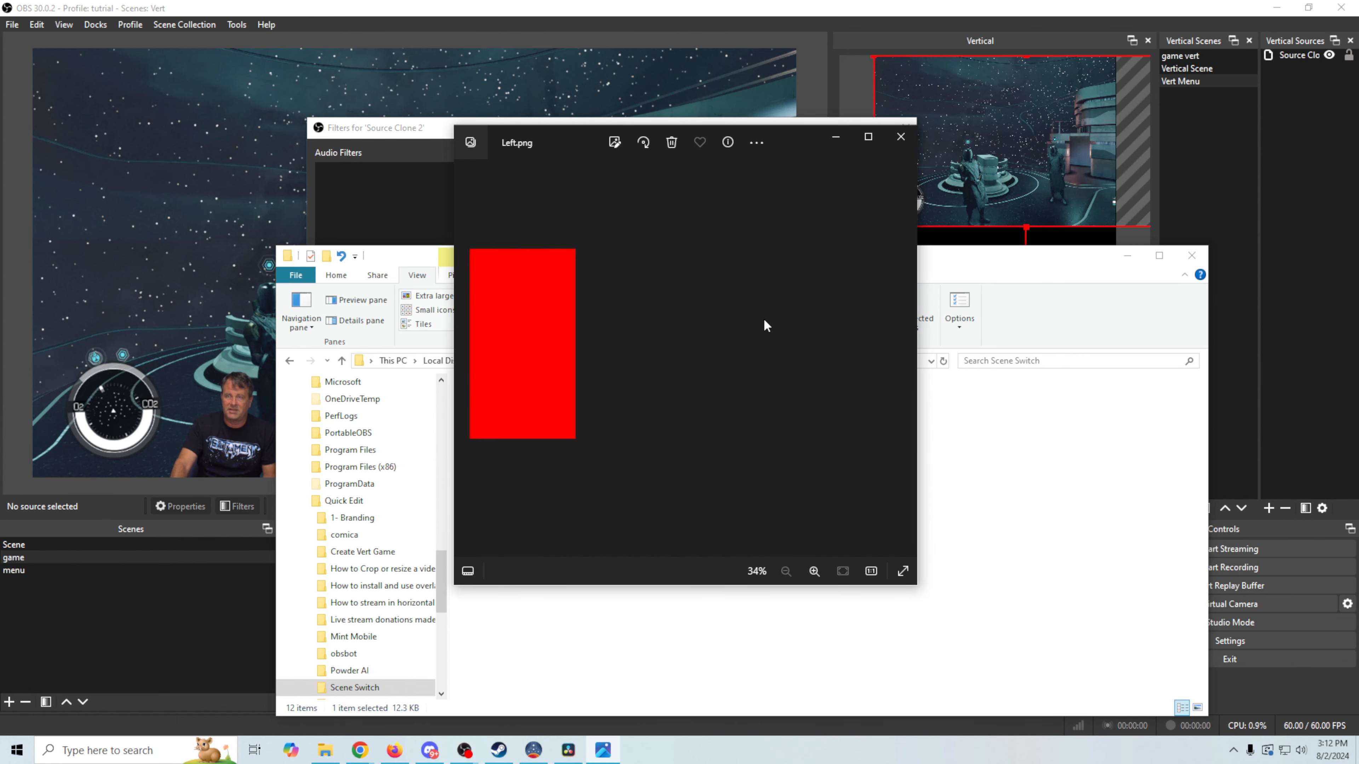
pyautogui.click(902, 138)
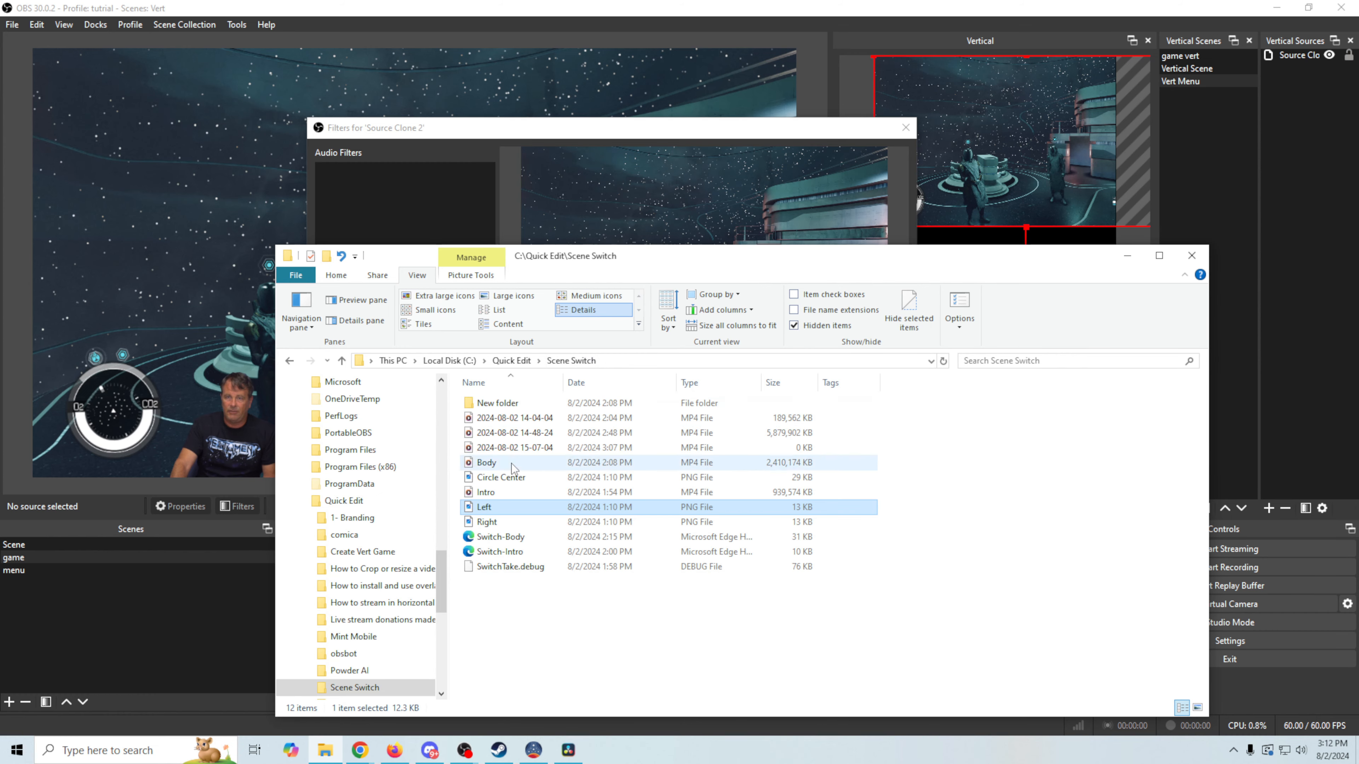
pyautogui.doubleClick(488, 522)
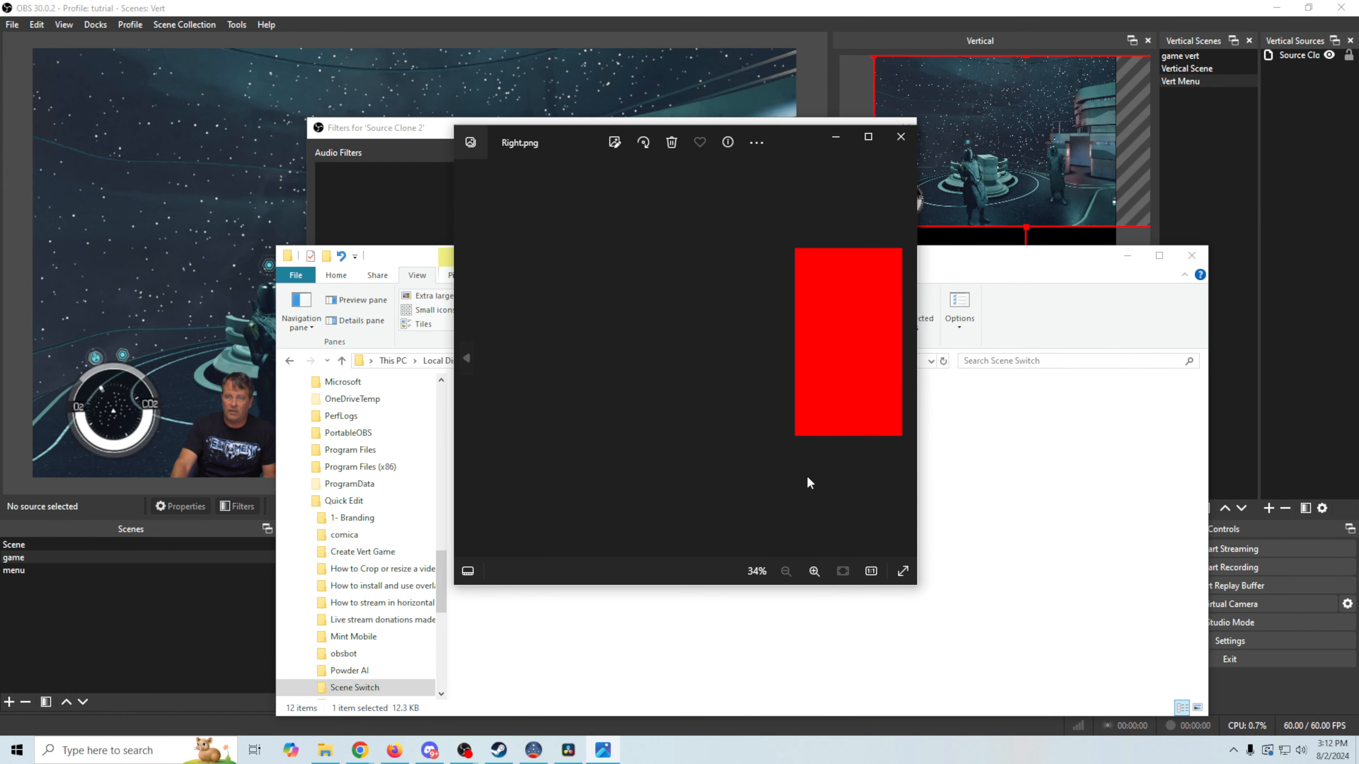
pyautogui.click(901, 137)
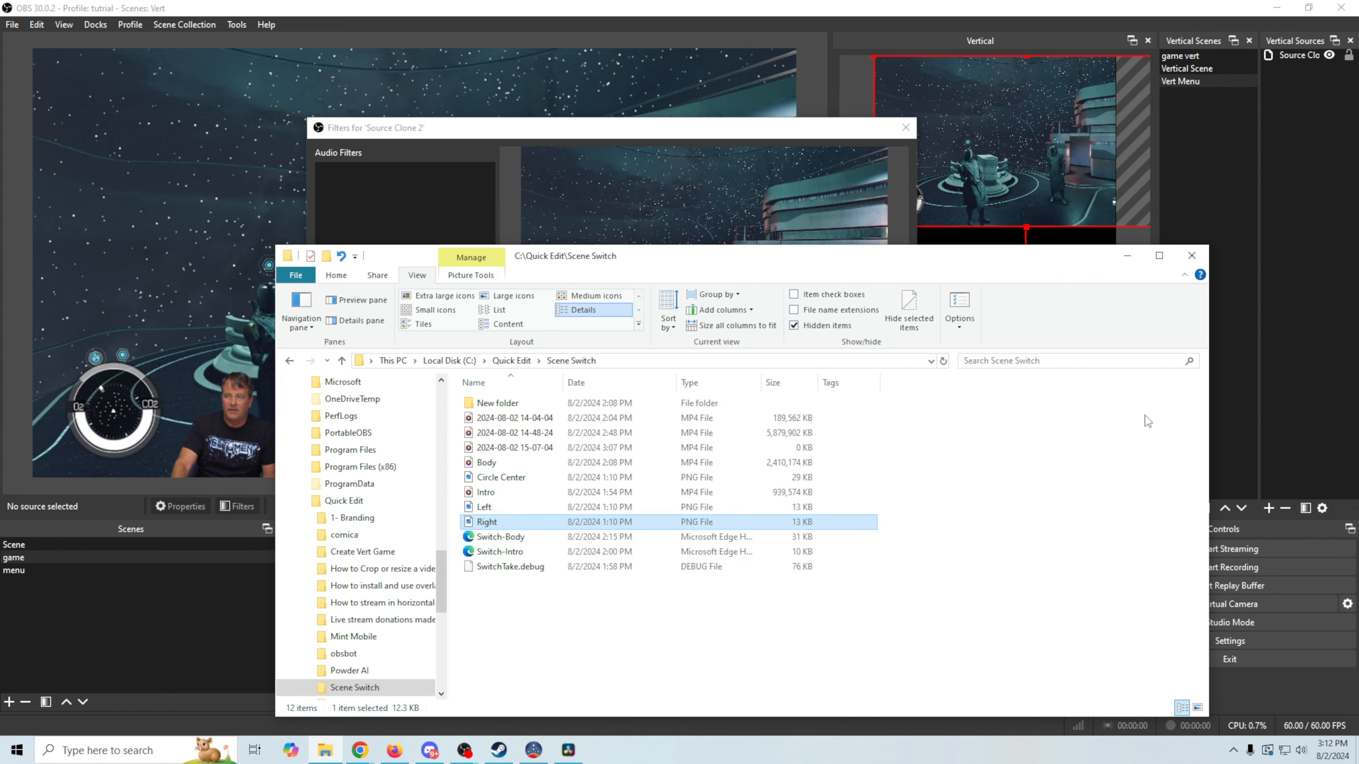
pyautogui.moveTo(1021, 264)
pyautogui.mouseDown()
pyautogui.moveTo(951, 236)
pyautogui.moveTo(1030, 283)
pyautogui.mouseUp()
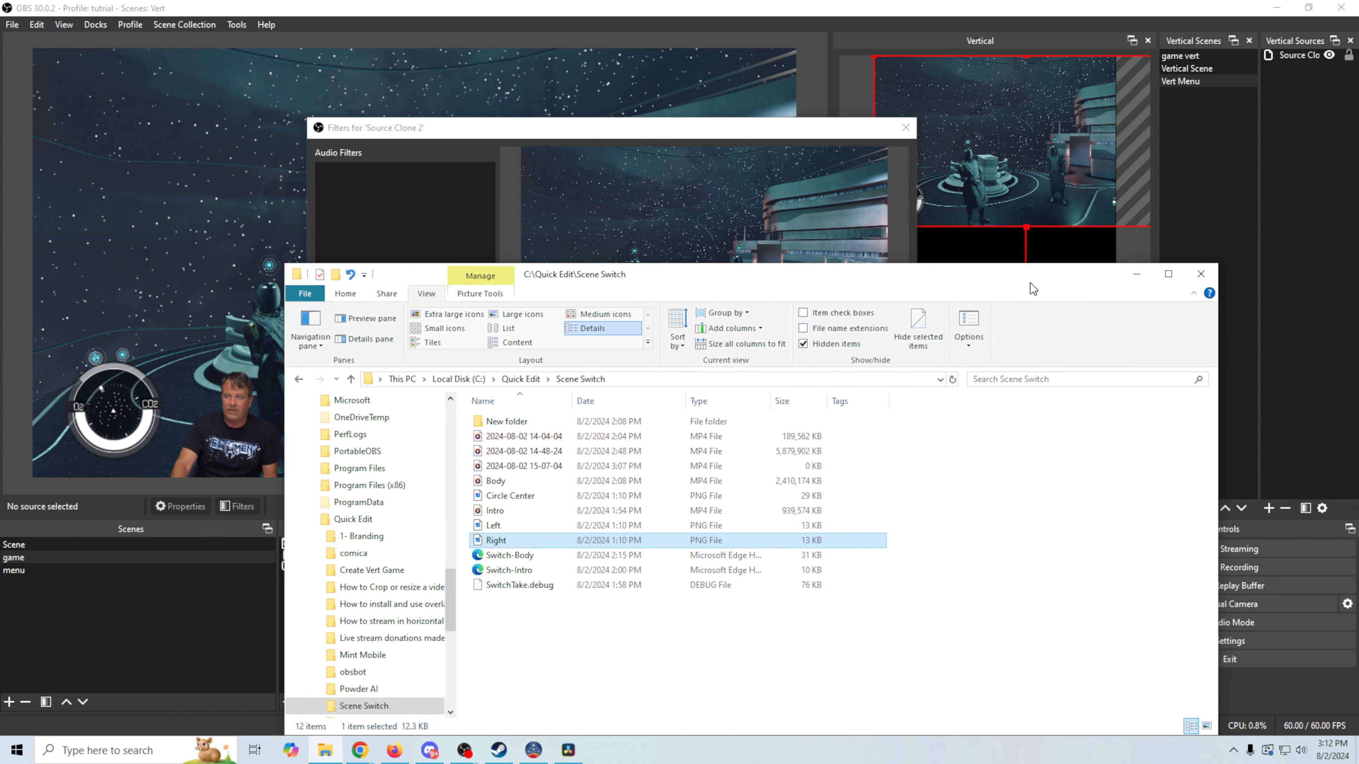
pyautogui.click(1130, 278)
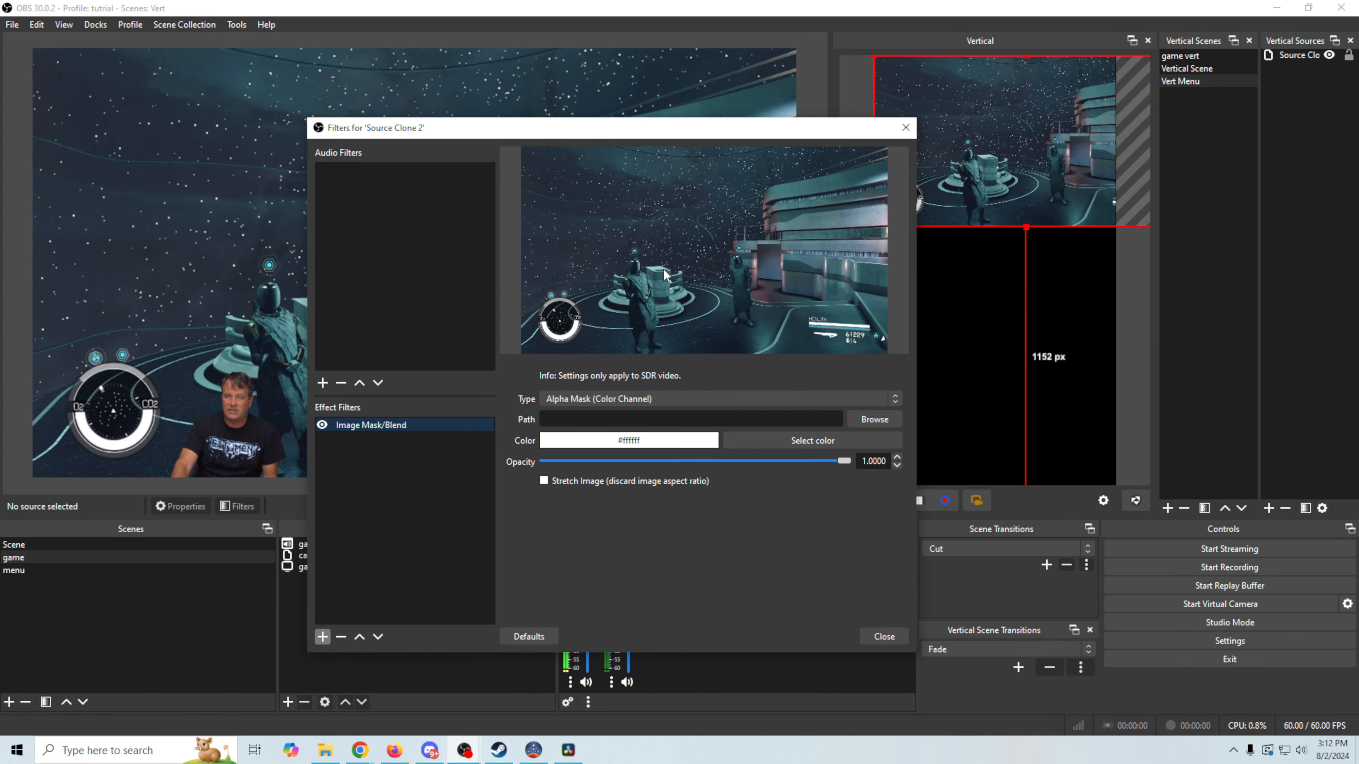
# Mask the clone with Left.png as Alpha Mask (Alpha Channel), then stretch it taller in the vertical canvas
pyautogui.click(866, 419)
pyautogui.click(780, 264)
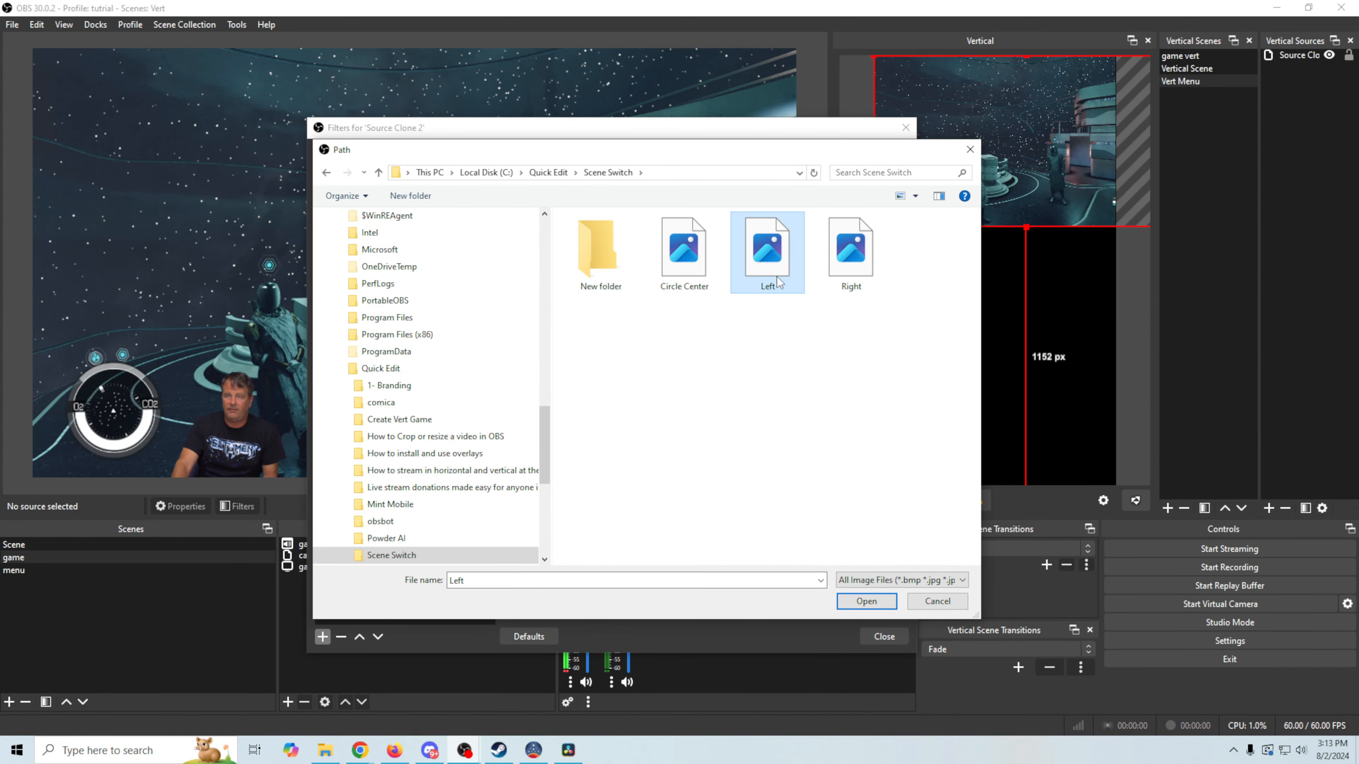
pyautogui.click(868, 603)
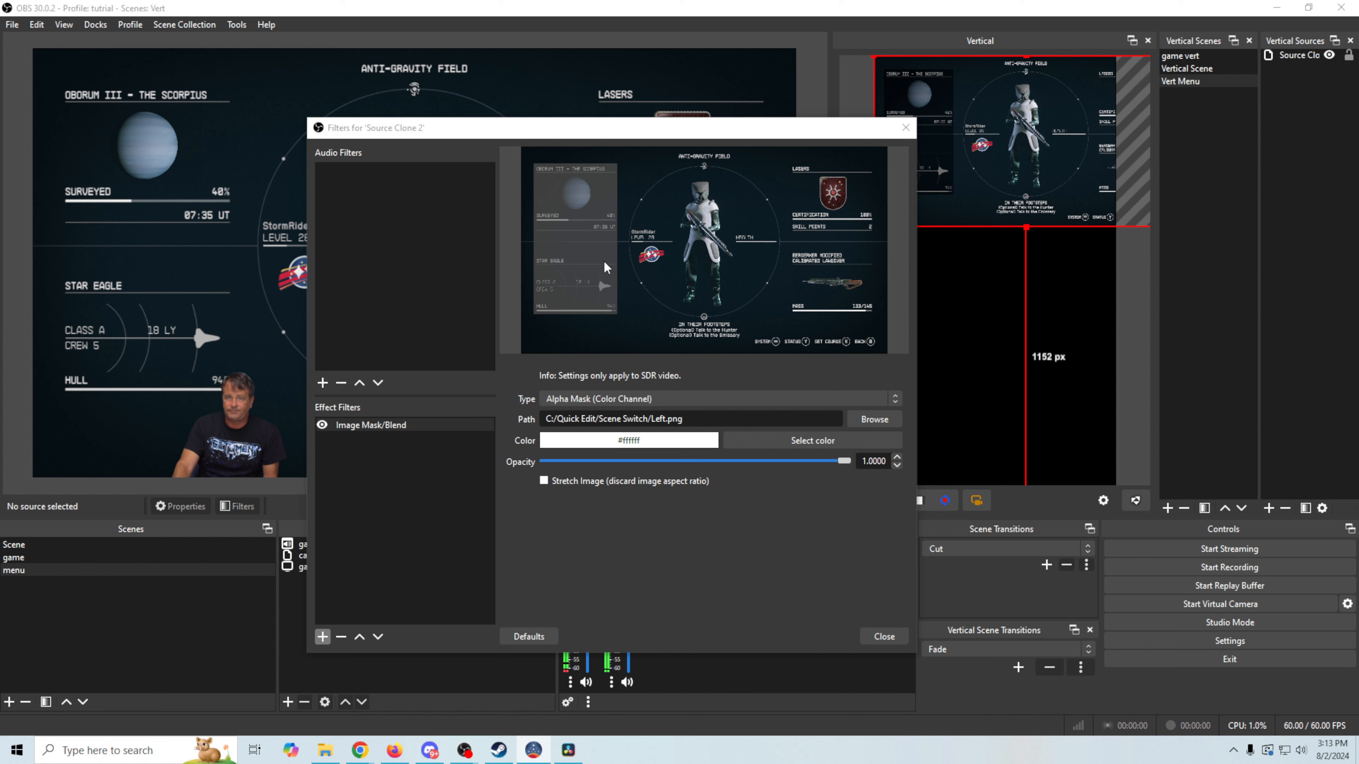
pyautogui.click(896, 397)
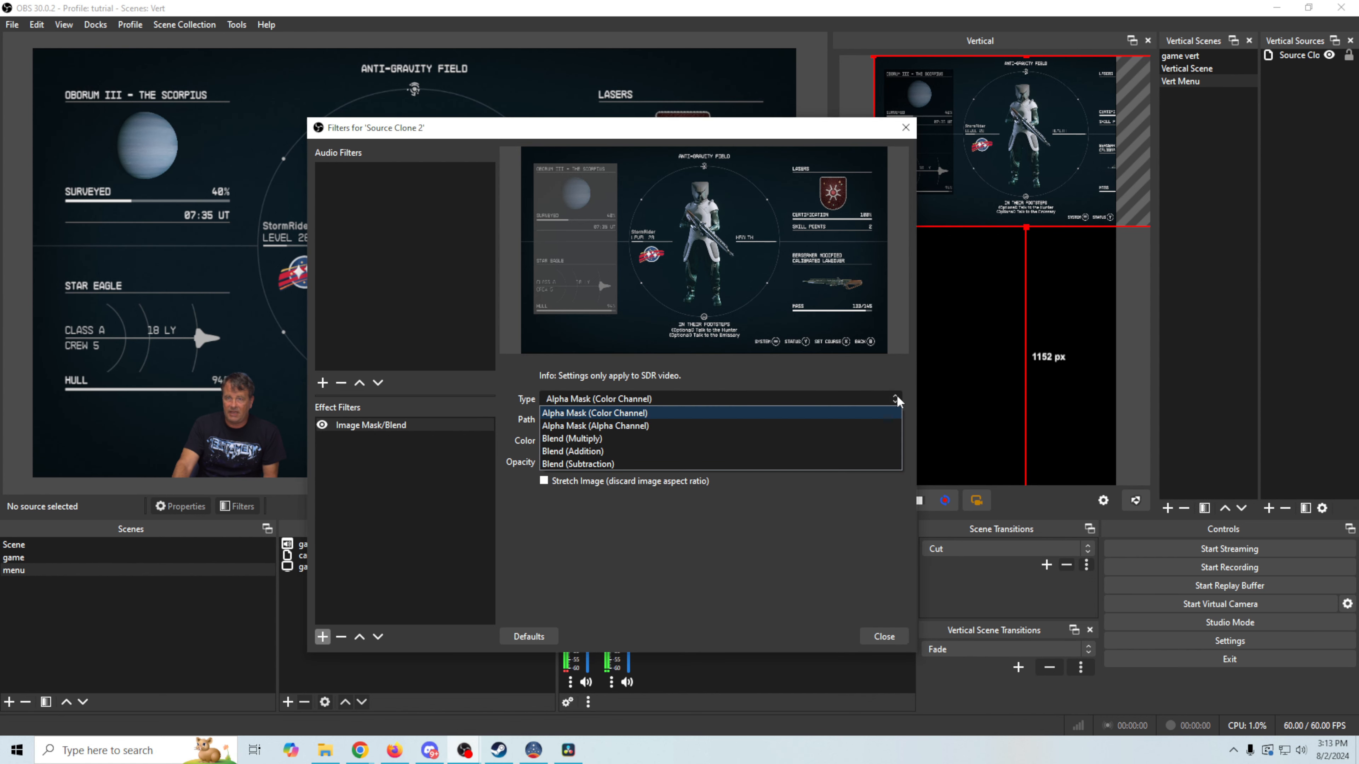
pyautogui.click(628, 425)
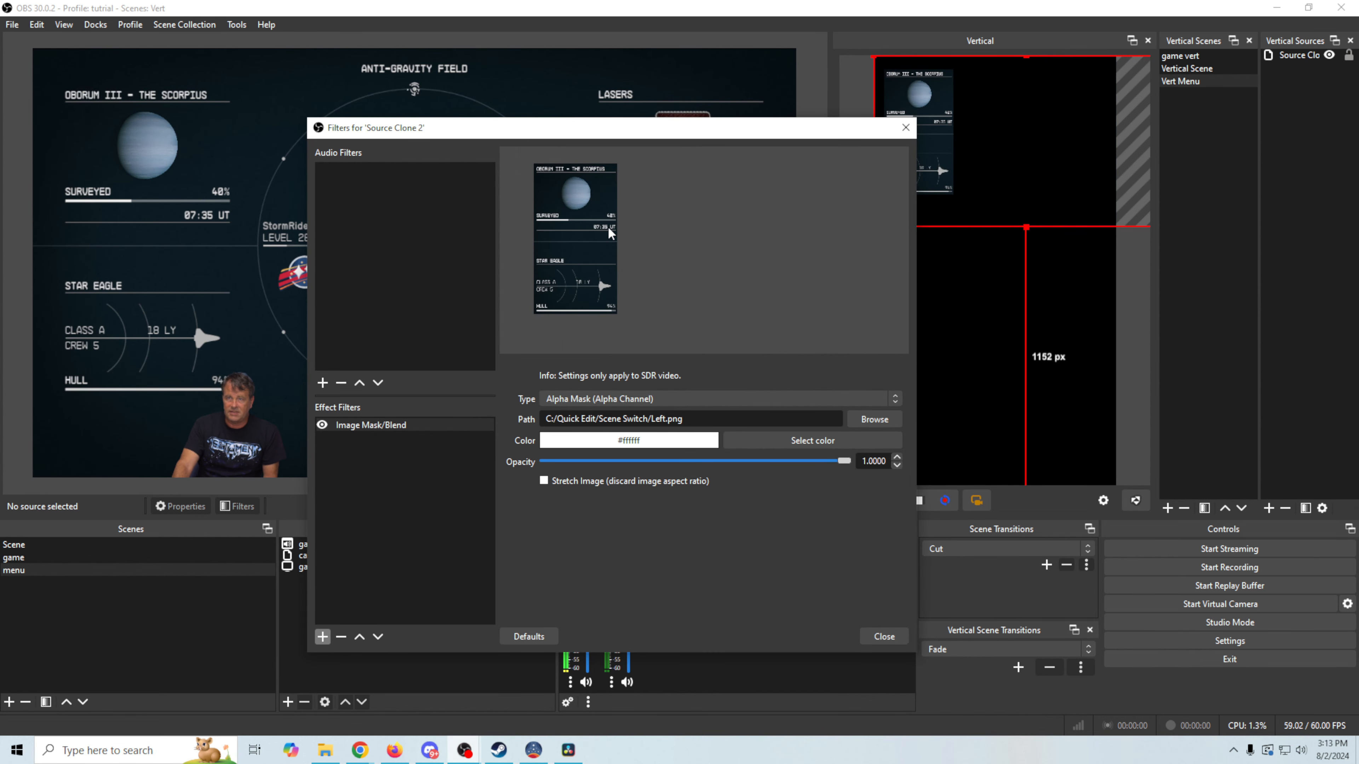
pyautogui.click(869, 635)
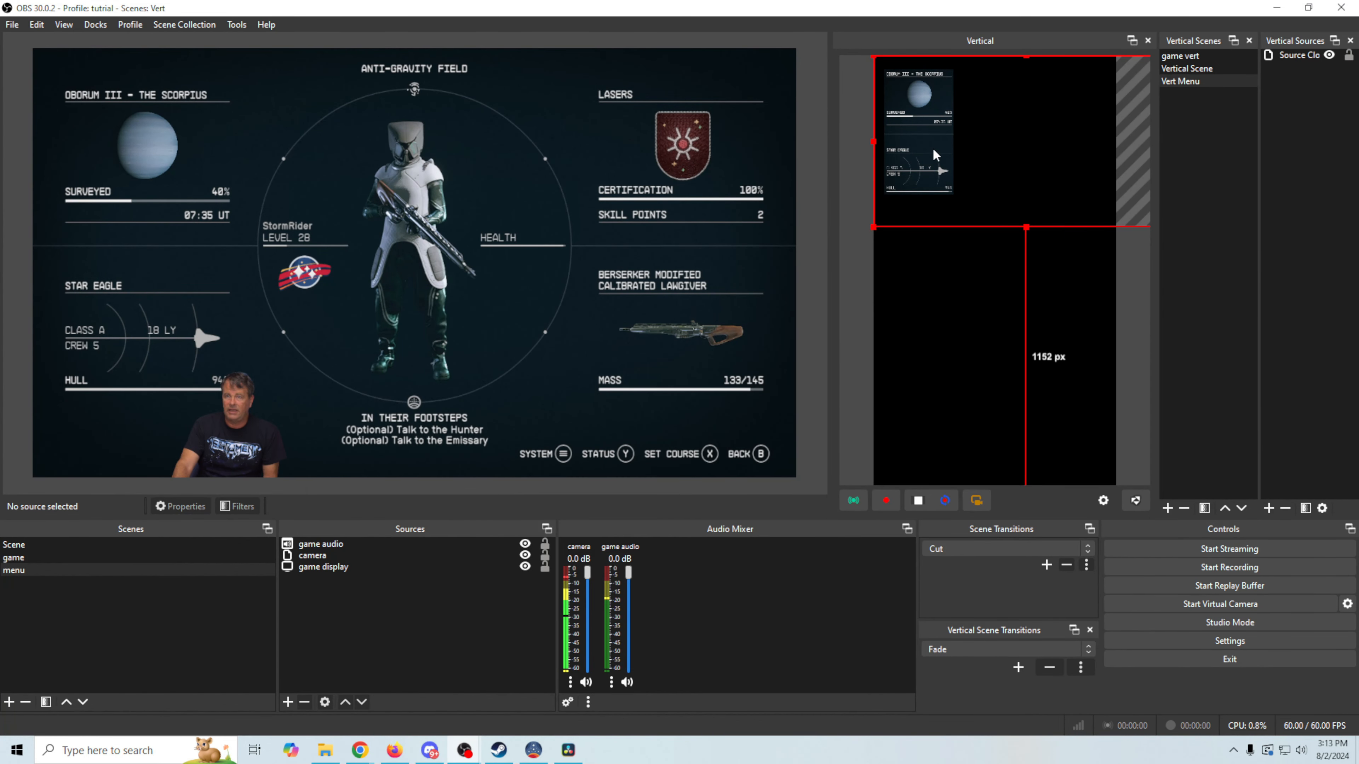
pyautogui.moveTo(1028, 227); pyautogui.dragTo(1043, 318)
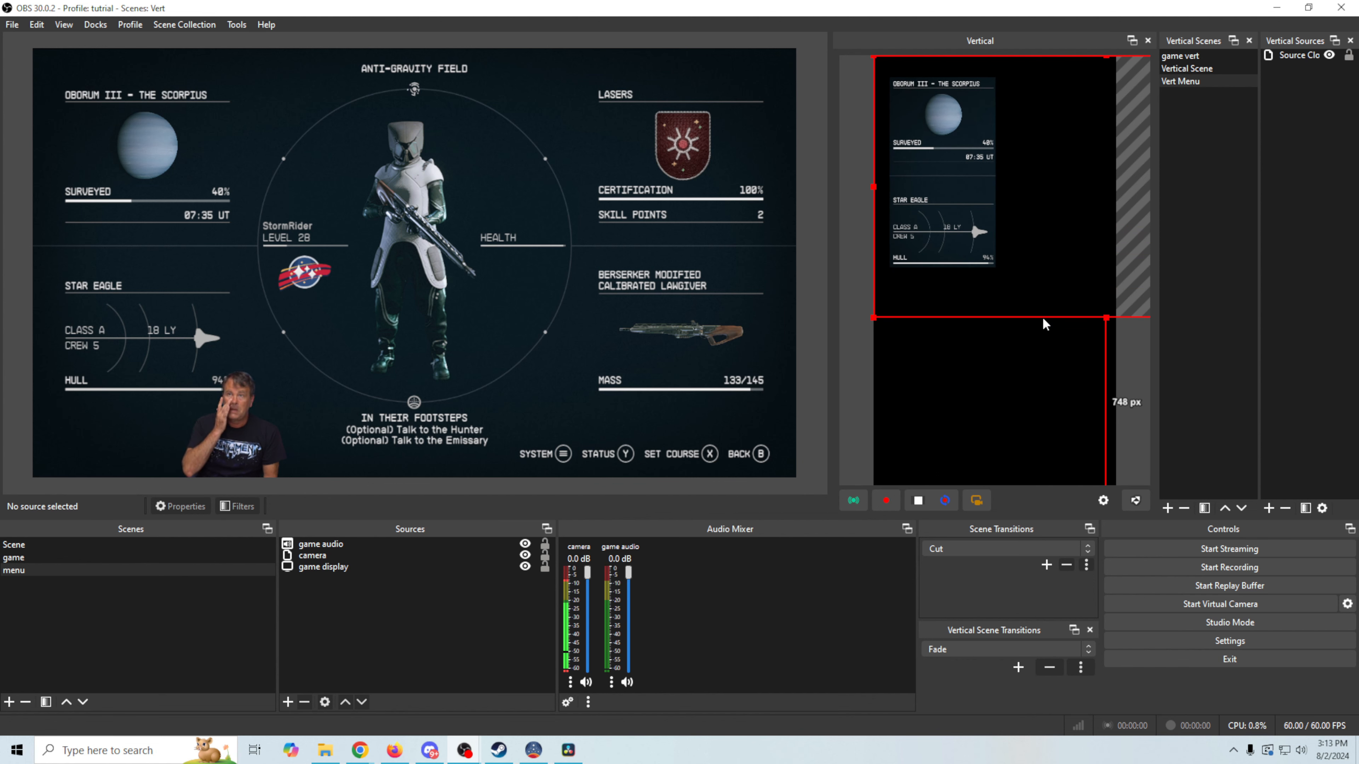
# Add a new Source Clone of the game display to the Vert Menu scene
pyautogui.click(1269, 508)
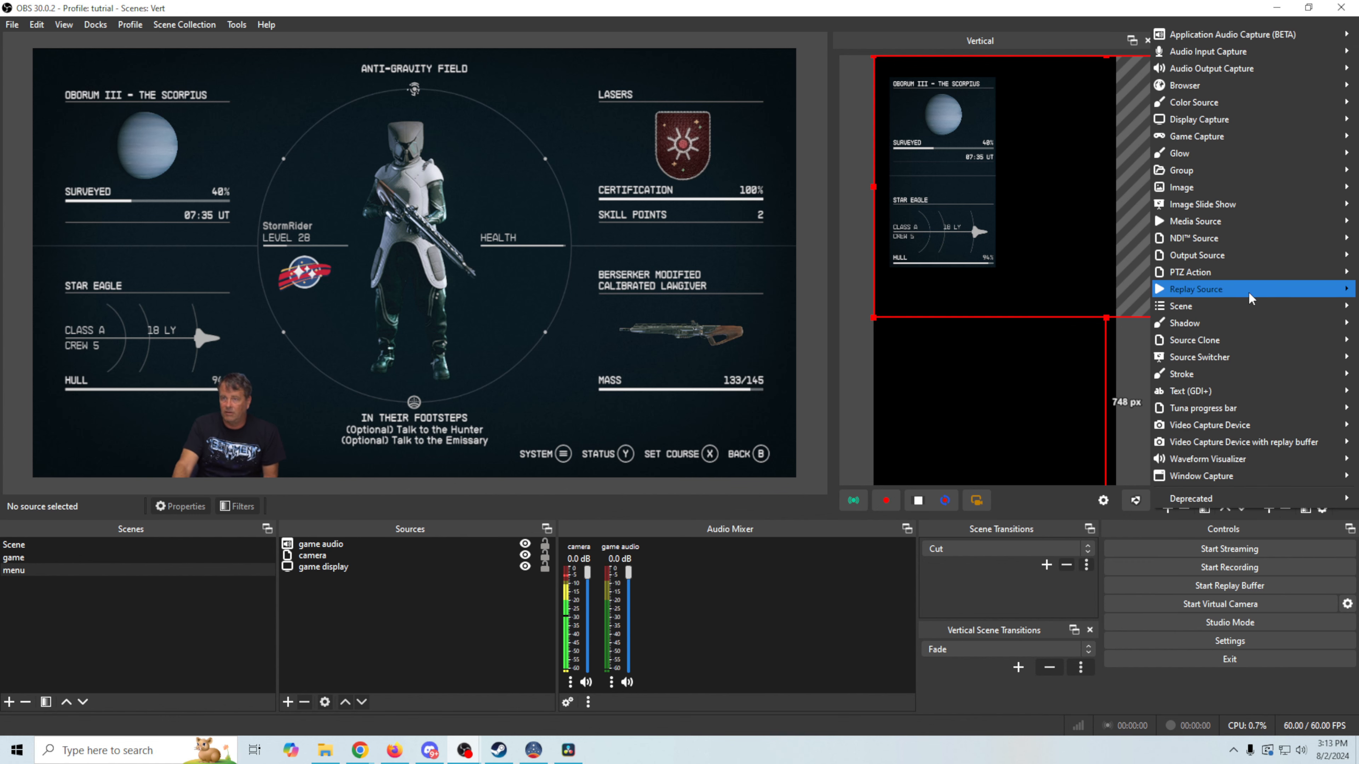
pyautogui.moveTo(1249, 291)
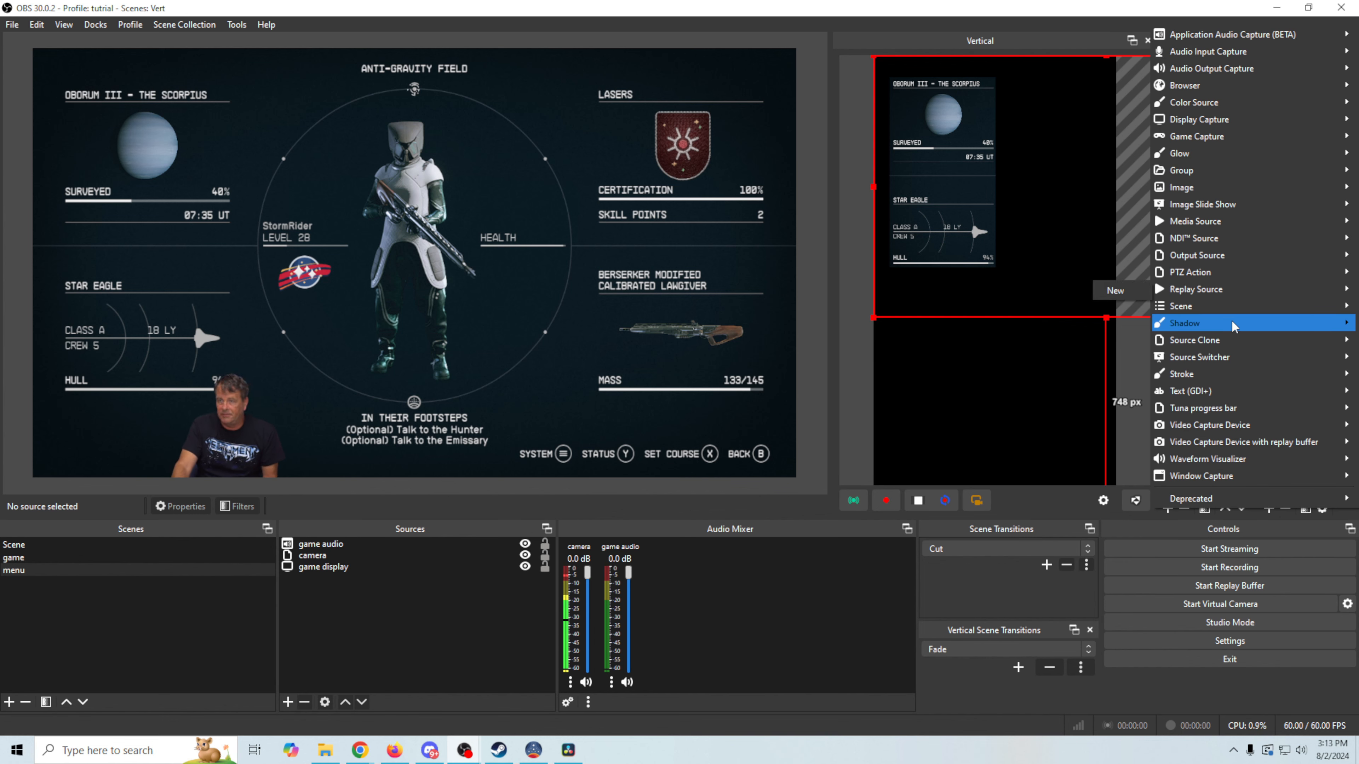
pyautogui.click(1108, 341)
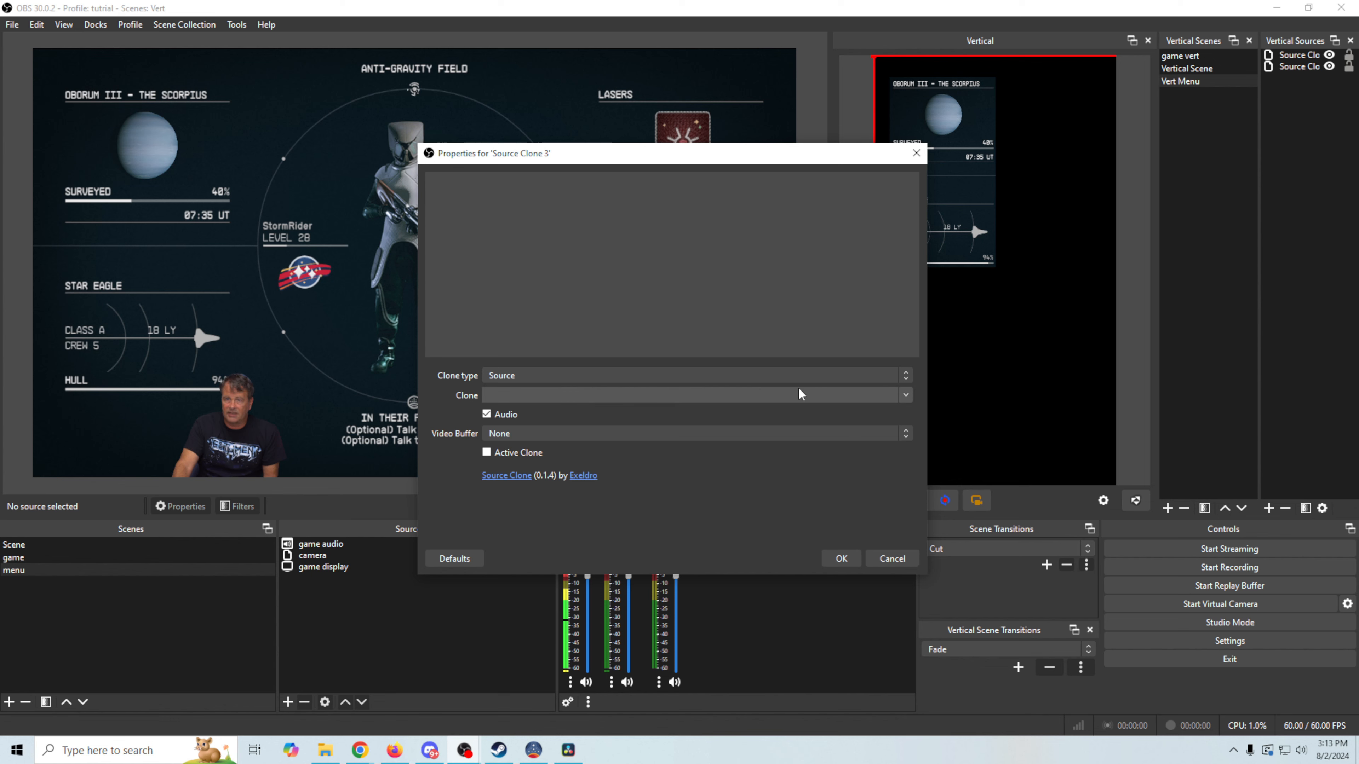
pyautogui.click(904, 396)
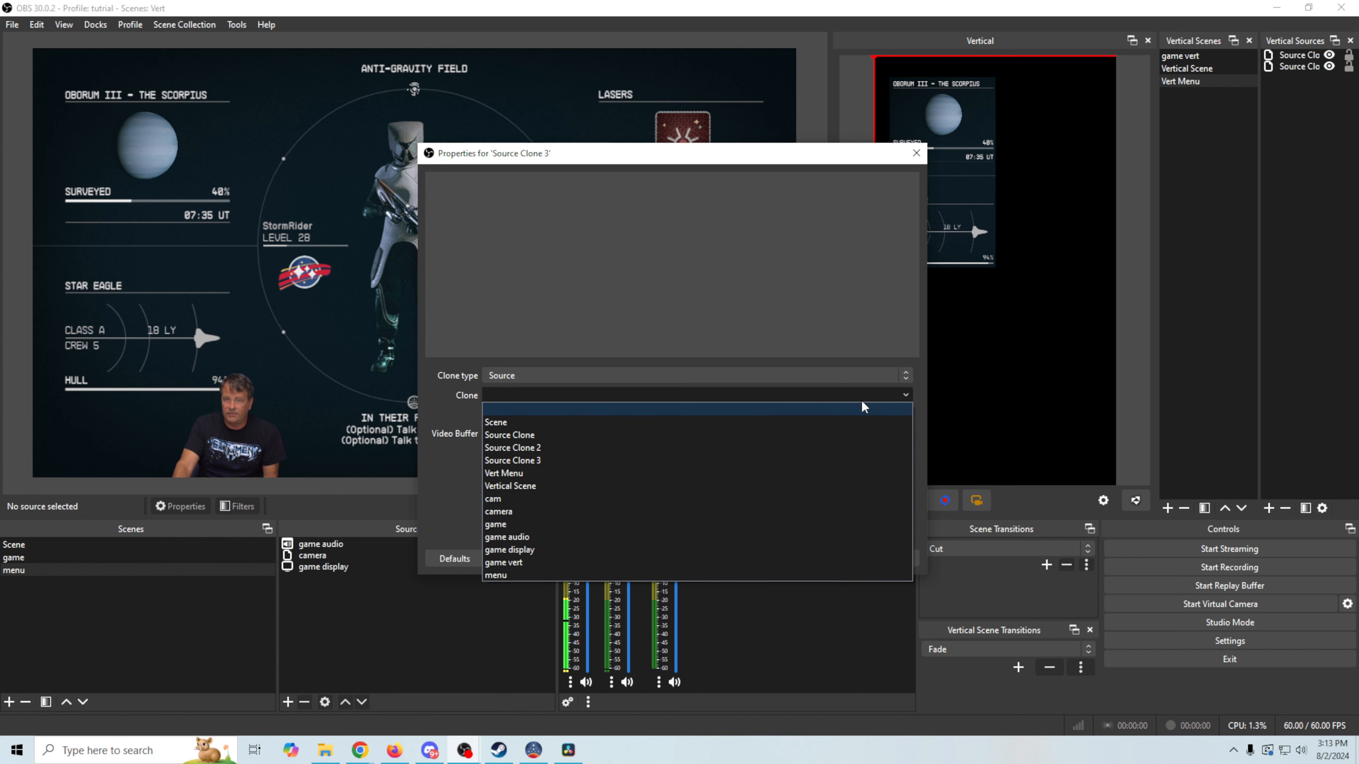
pyautogui.click(618, 551)
pyautogui.click(841, 558)
# Give Source Clone 3 an Image Mask/Blend filter using Right.png as Alpha Mask (Alpha Channel)
pyautogui.rightClick(1044, 188)
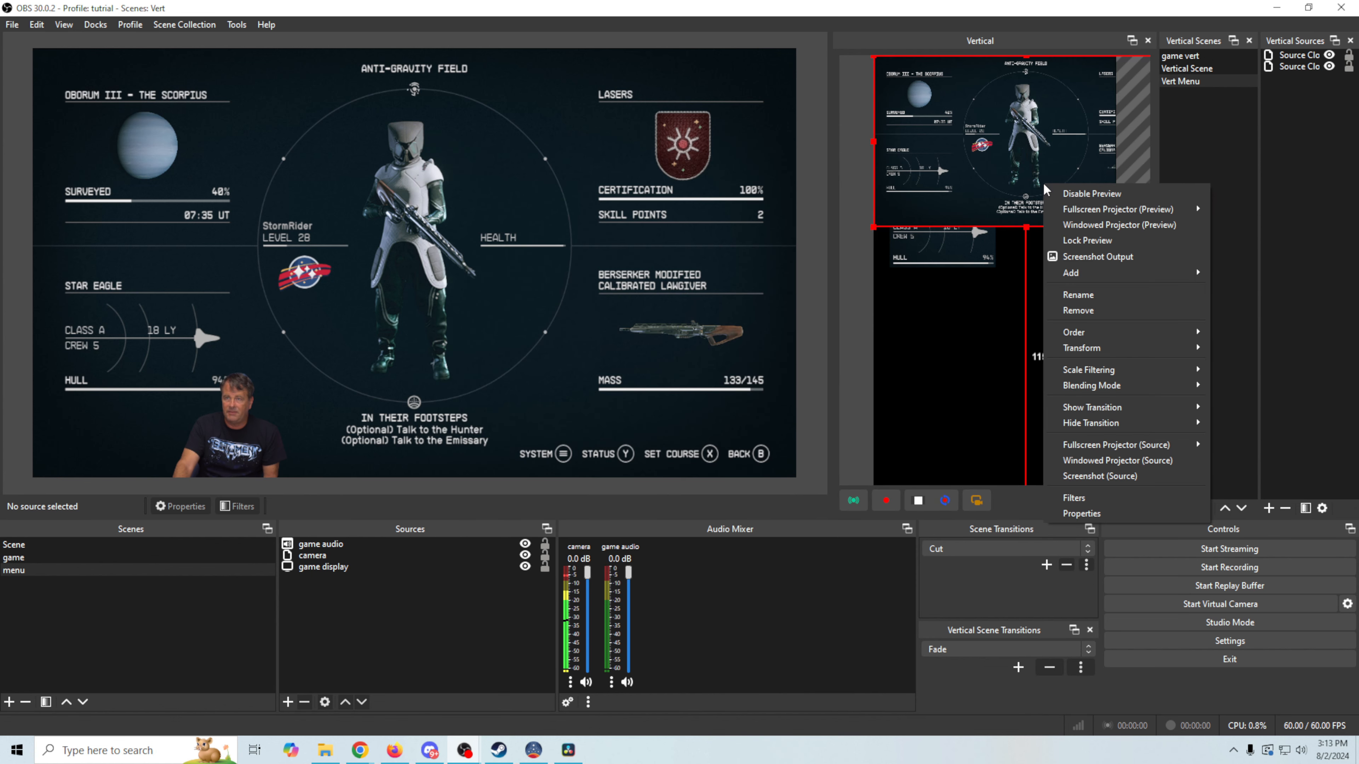
pyautogui.click(1089, 496)
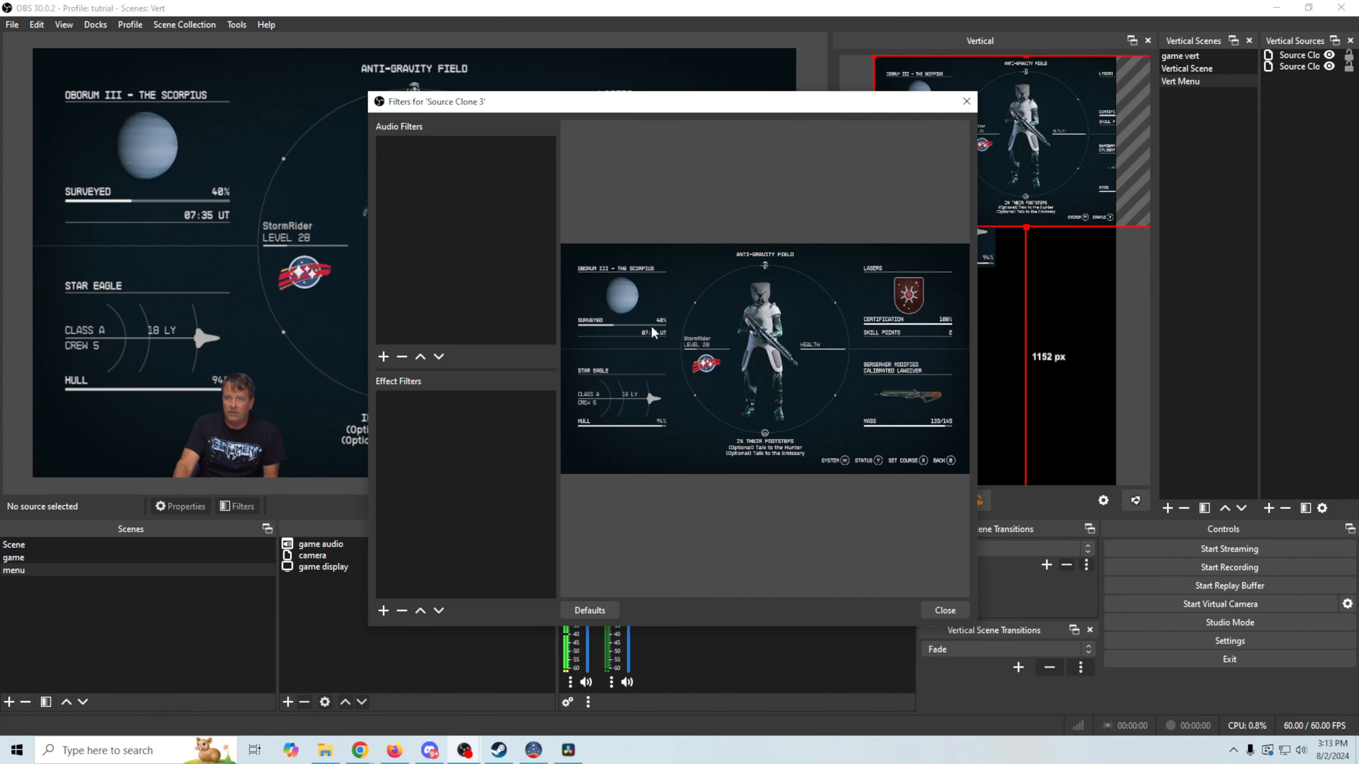
pyautogui.click(385, 611)
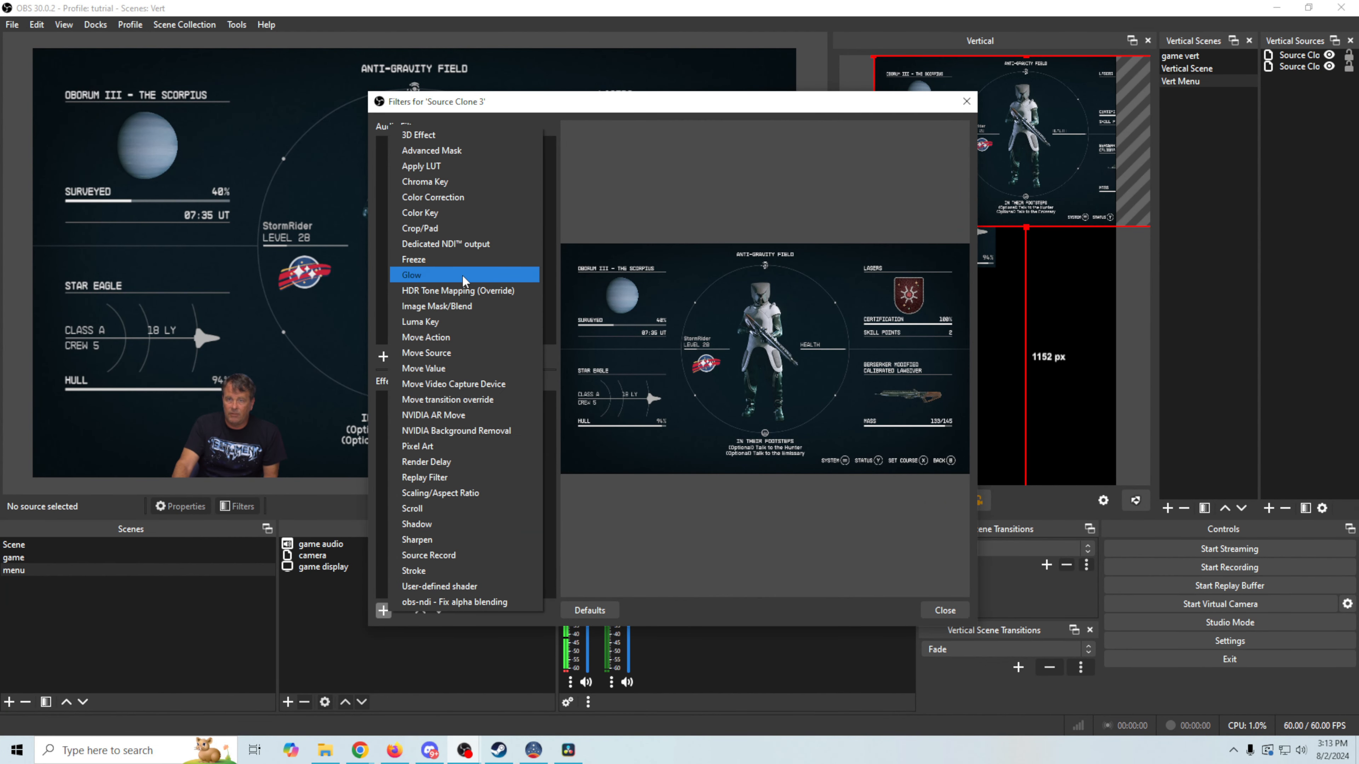
pyautogui.click(462, 306)
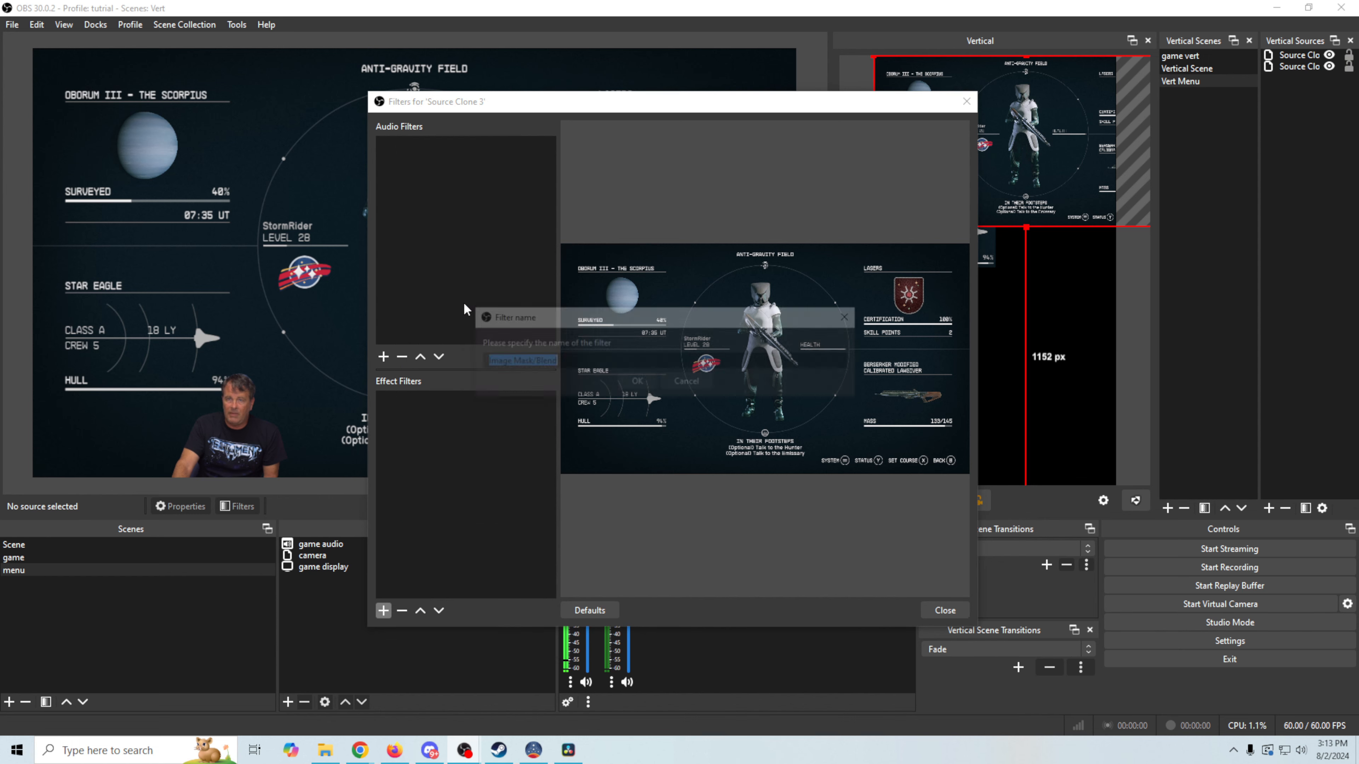
pyautogui.click(637, 382)
pyautogui.click(941, 394)
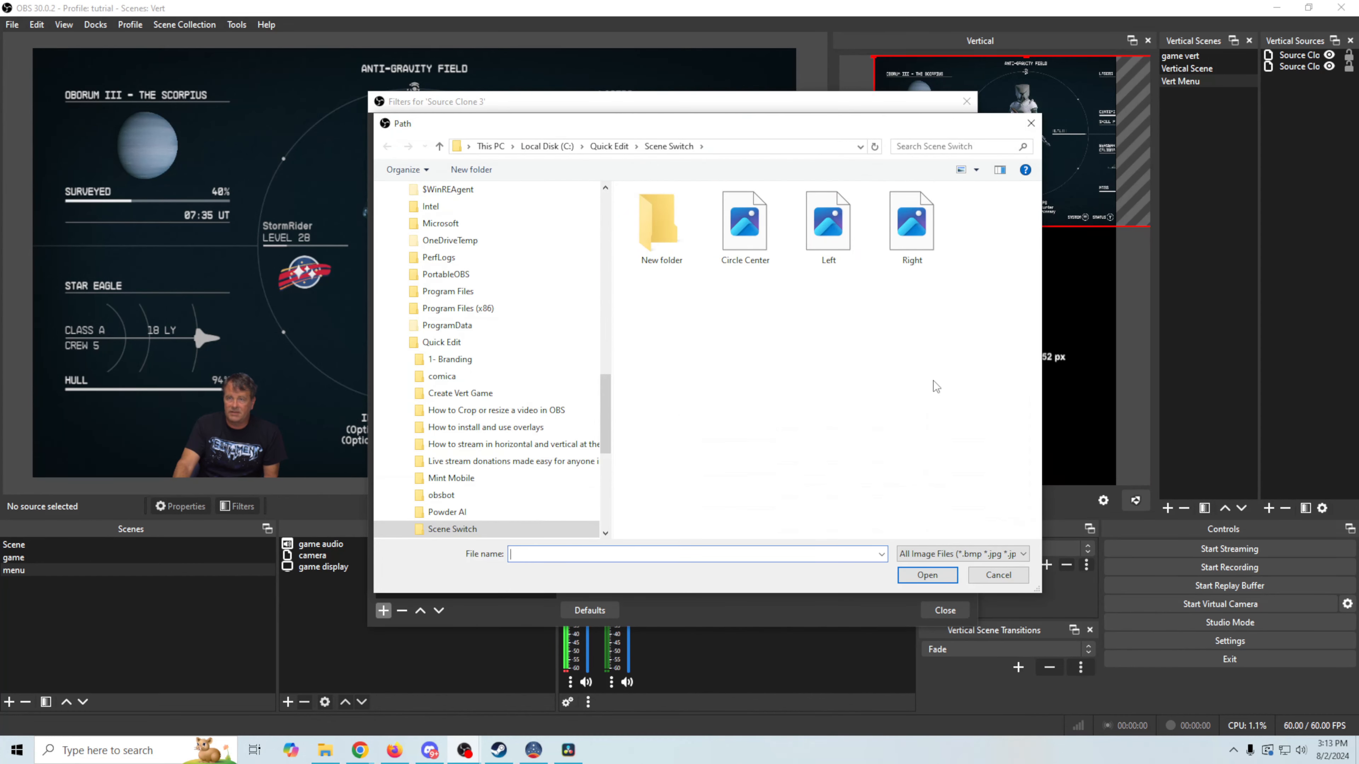
pyautogui.click(913, 236)
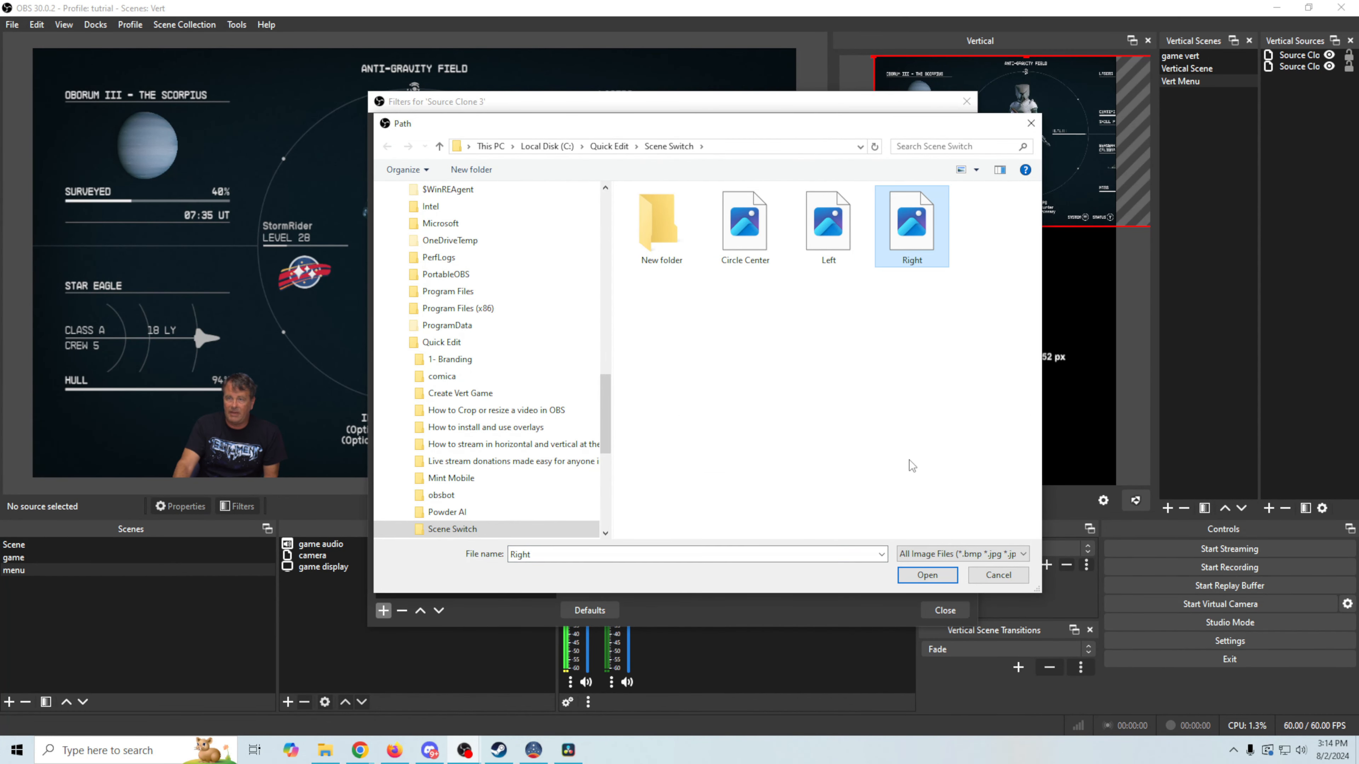
pyautogui.click(927, 575)
pyautogui.click(927, 374)
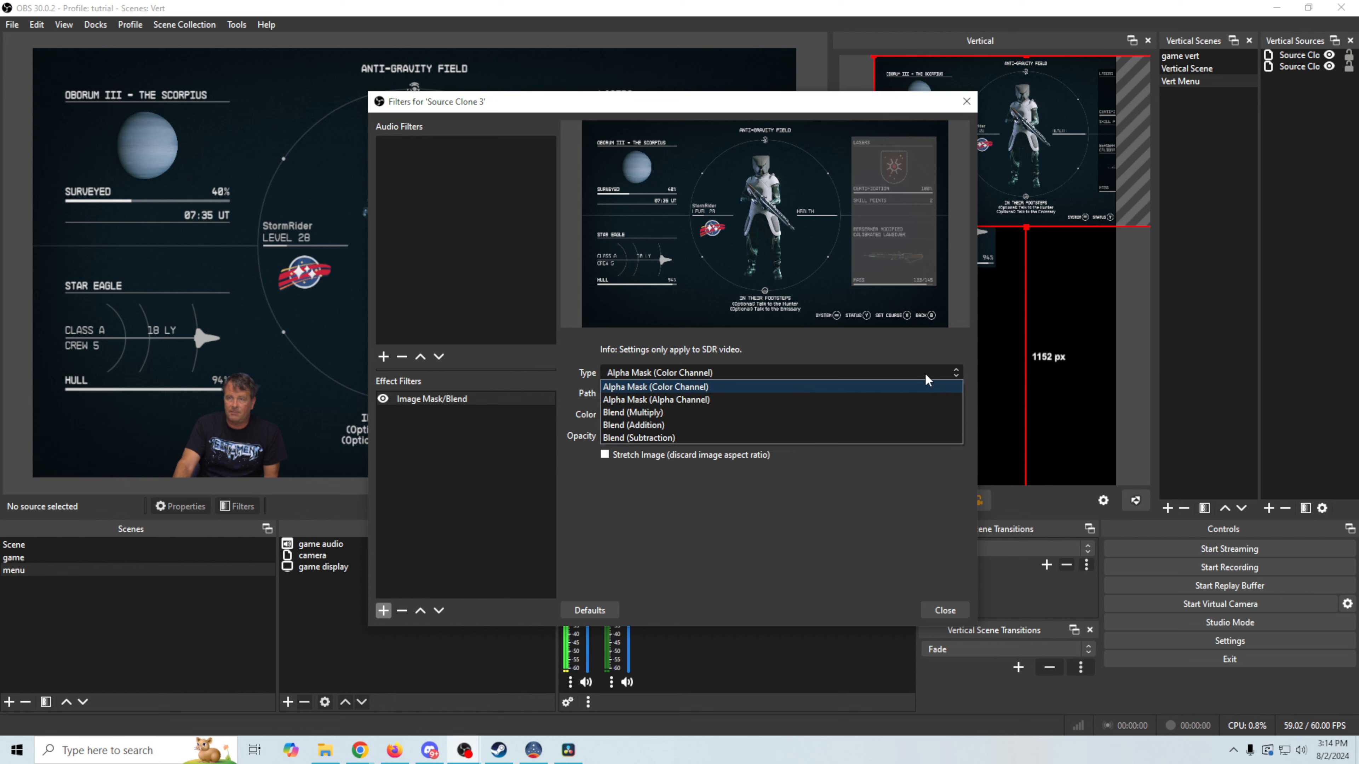
pyautogui.click(791, 400)
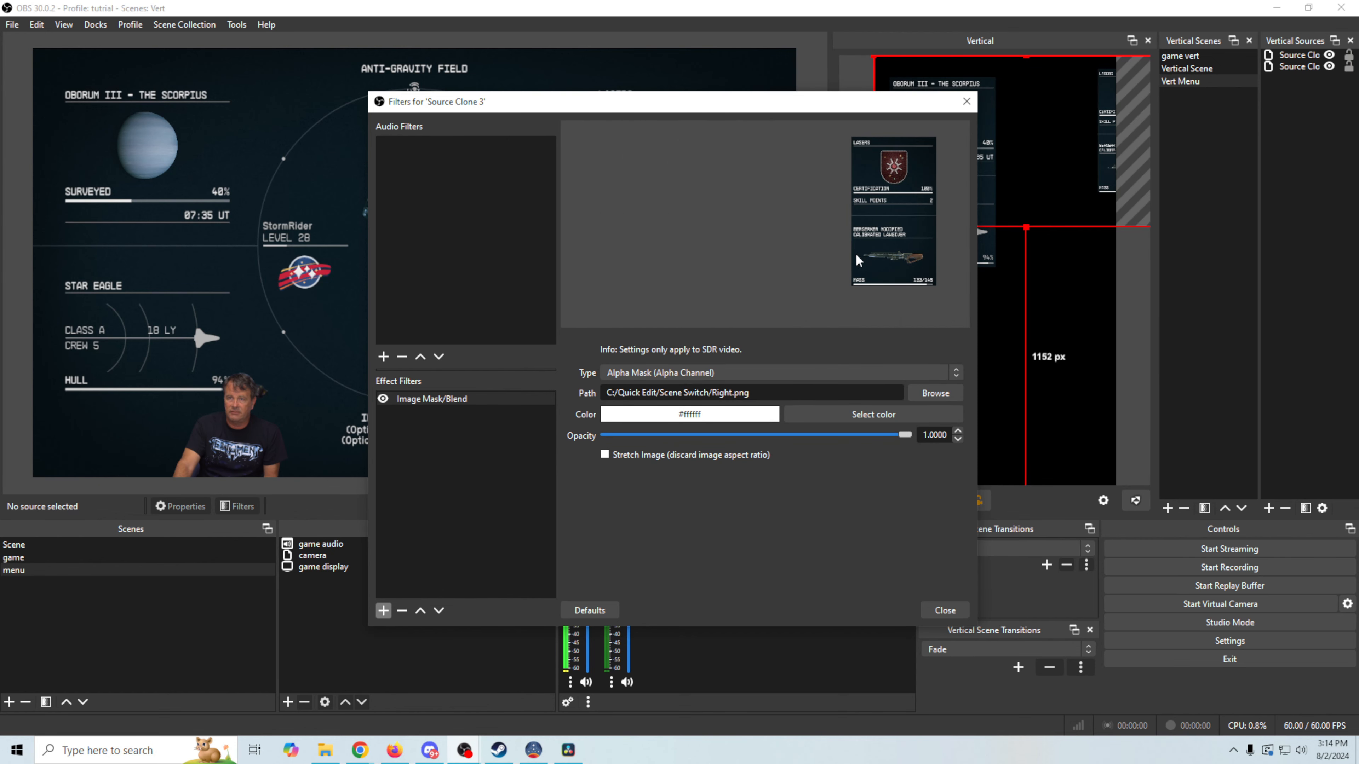
pyautogui.click(937, 613)
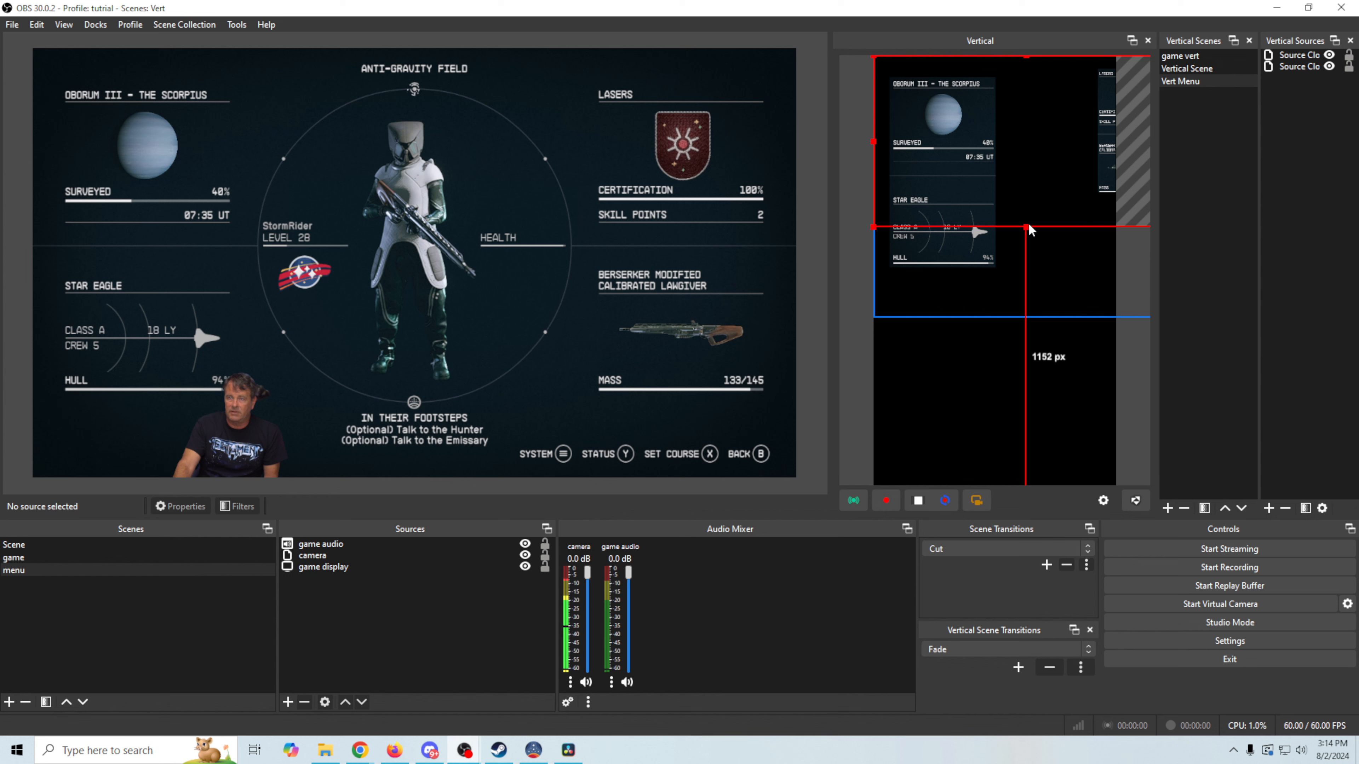
# Resize and nudge the Lasers panel clone into place beside the left panel
pyautogui.moveTo(1029, 225); pyautogui.dragTo(944, 333)
pyautogui.moveTo(1101, 248); pyautogui.dragTo(1038, 240)
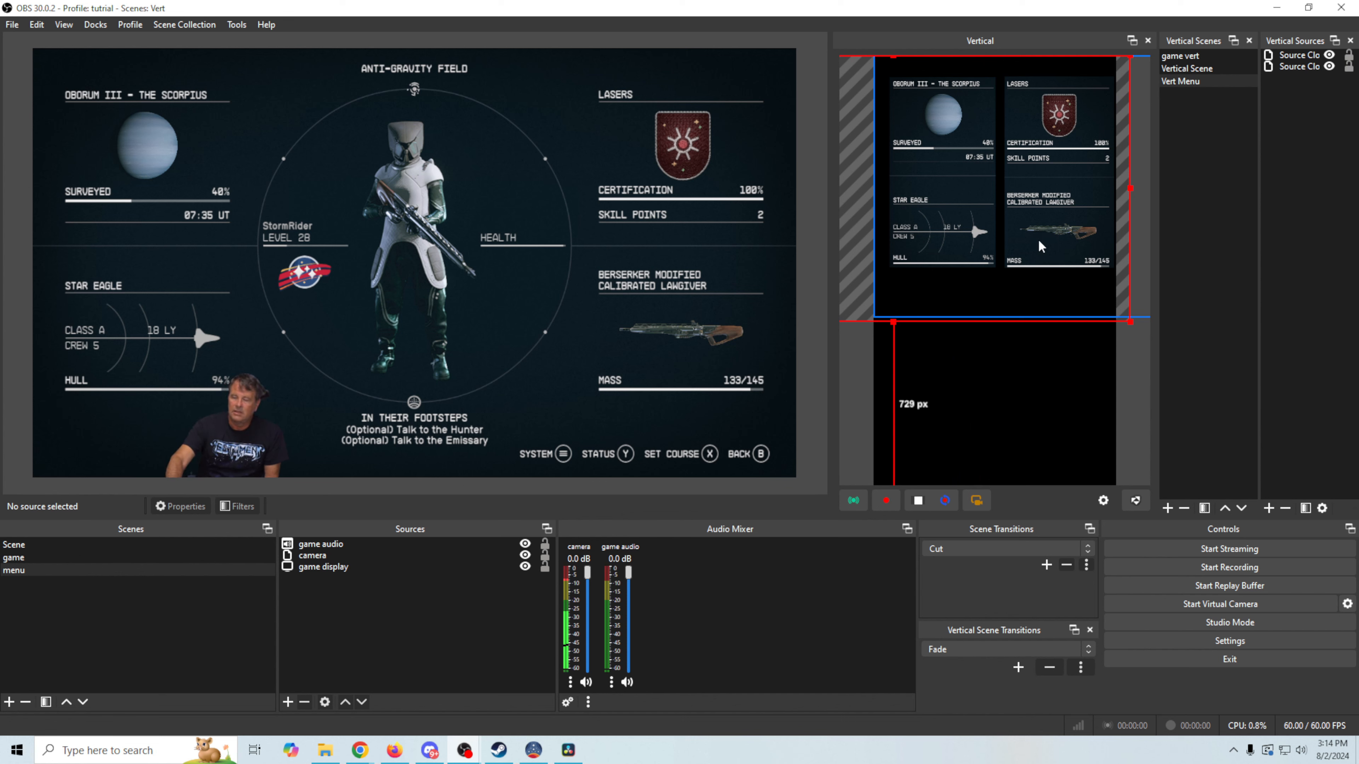
pyautogui.press('Up')
pyautogui.press('Up')
pyautogui.press('Up')
pyautogui.press('Up')
pyautogui.press('Up')
pyautogui.press('Up')
pyautogui.press('Up')
pyautogui.press('Up')
pyautogui.press('Up')
pyautogui.press('Up')
pyautogui.press('Up')
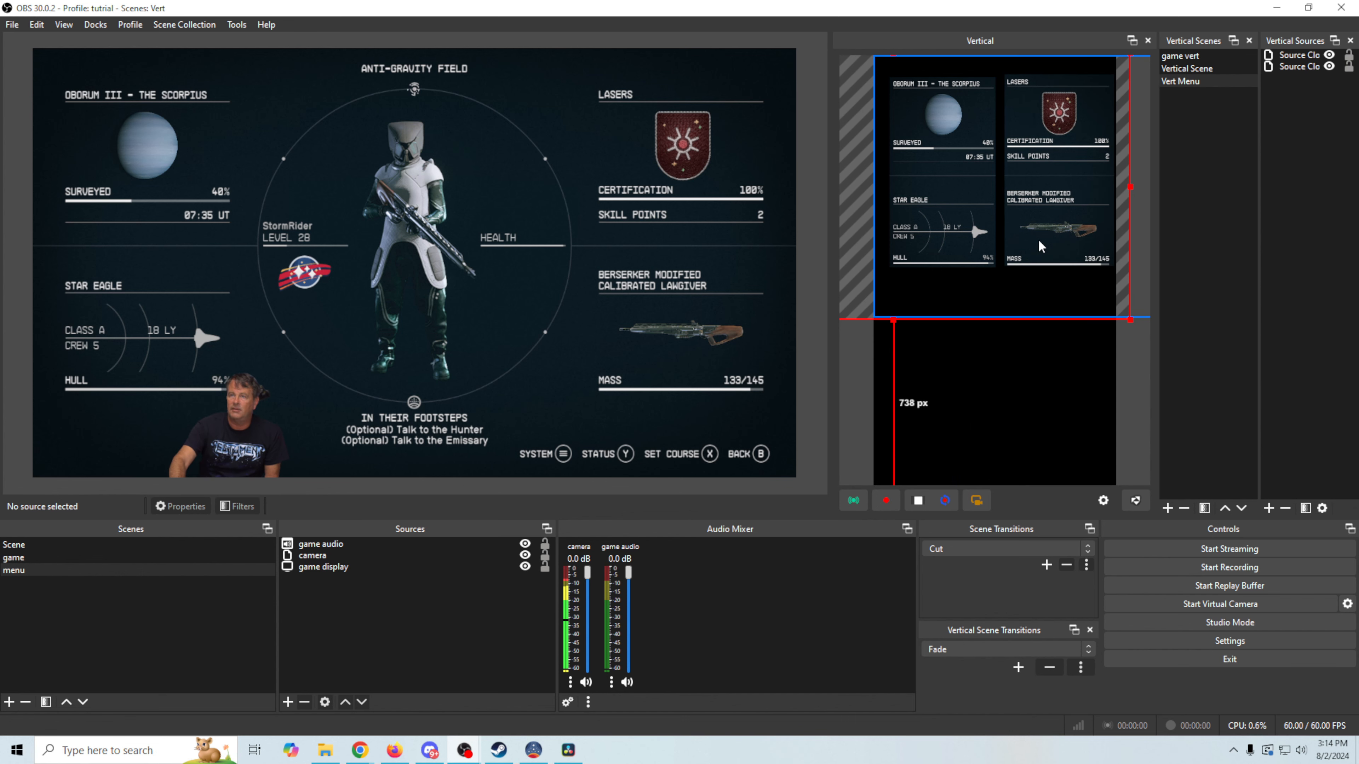
pyautogui.press('Up')
pyautogui.press('Up')
pyautogui.press('Up')
pyautogui.press('Left')
pyautogui.press('Left')
pyautogui.press('Left')
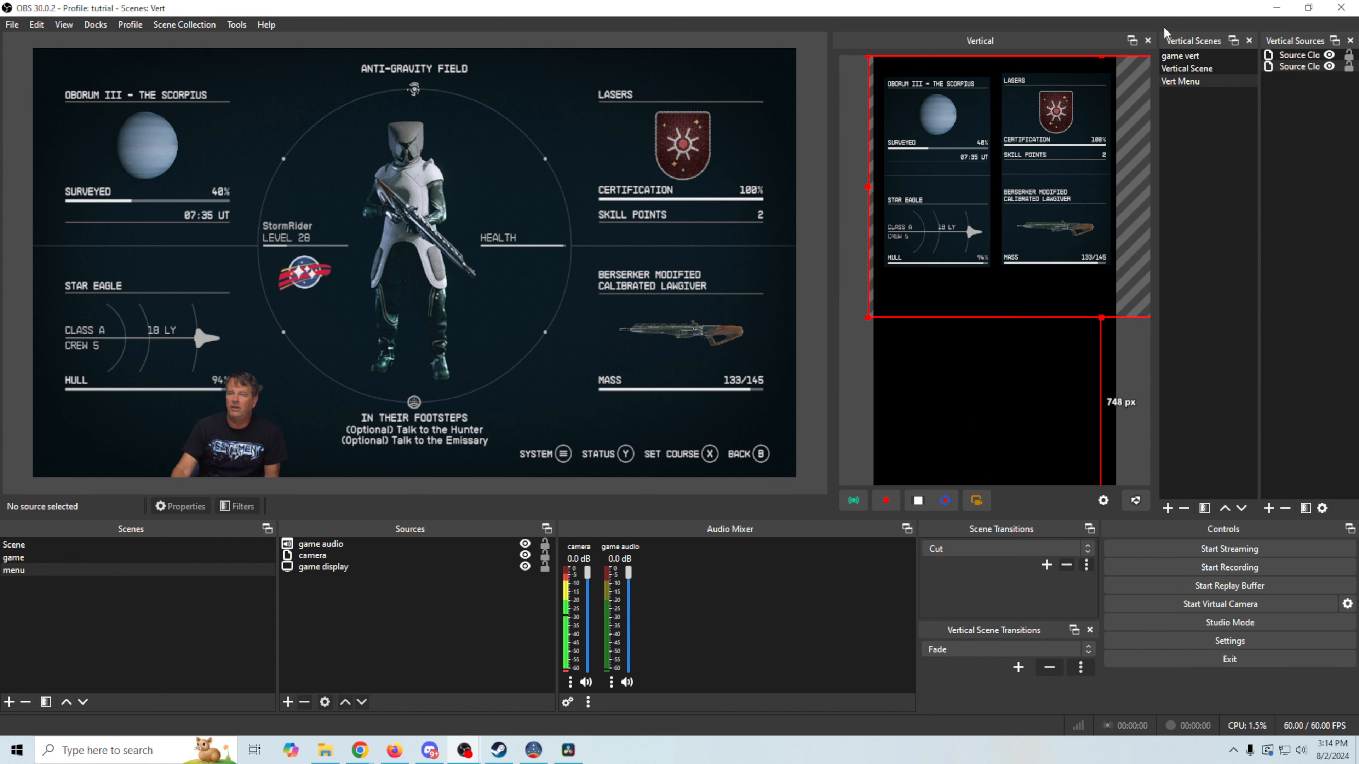
# Add another new Source Clone of the game display to the Vert Menu scene
pyautogui.click(1269, 508)
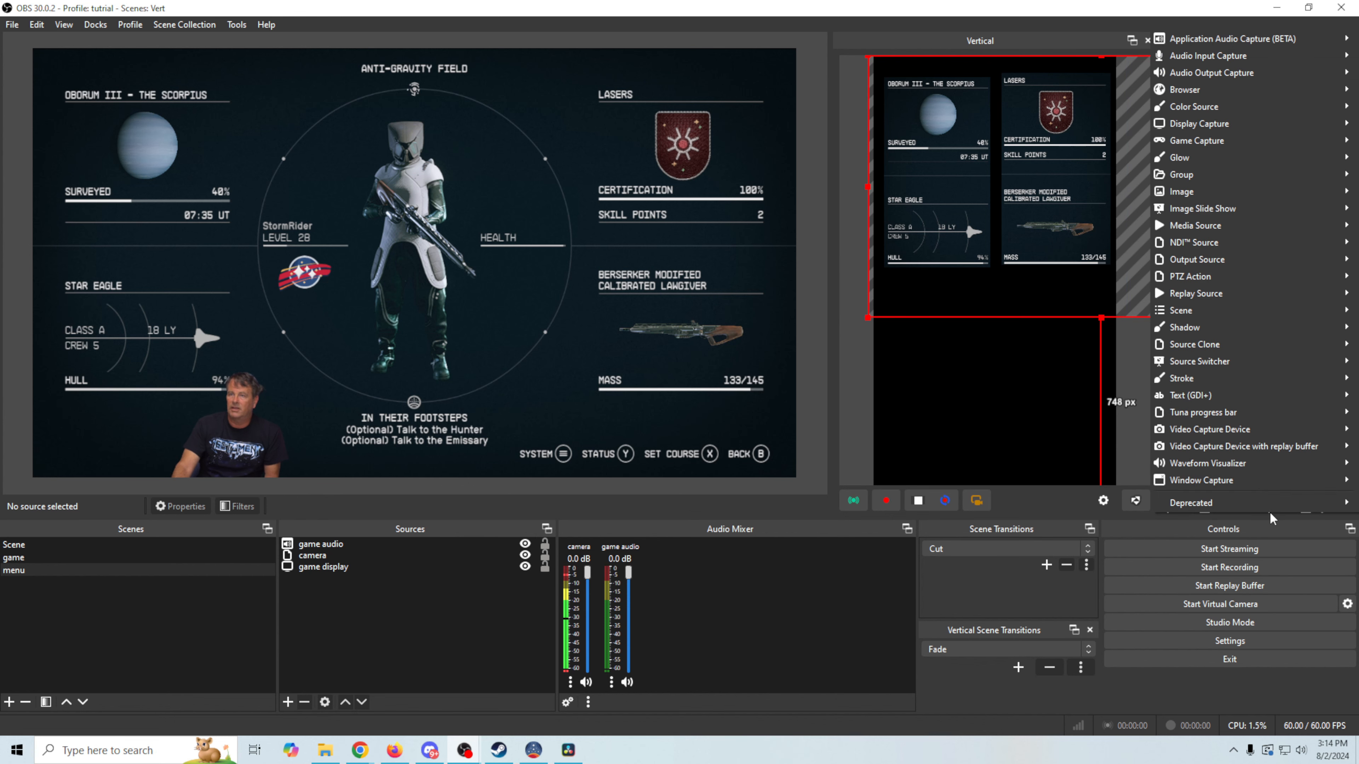
pyautogui.moveTo(1286, 159)
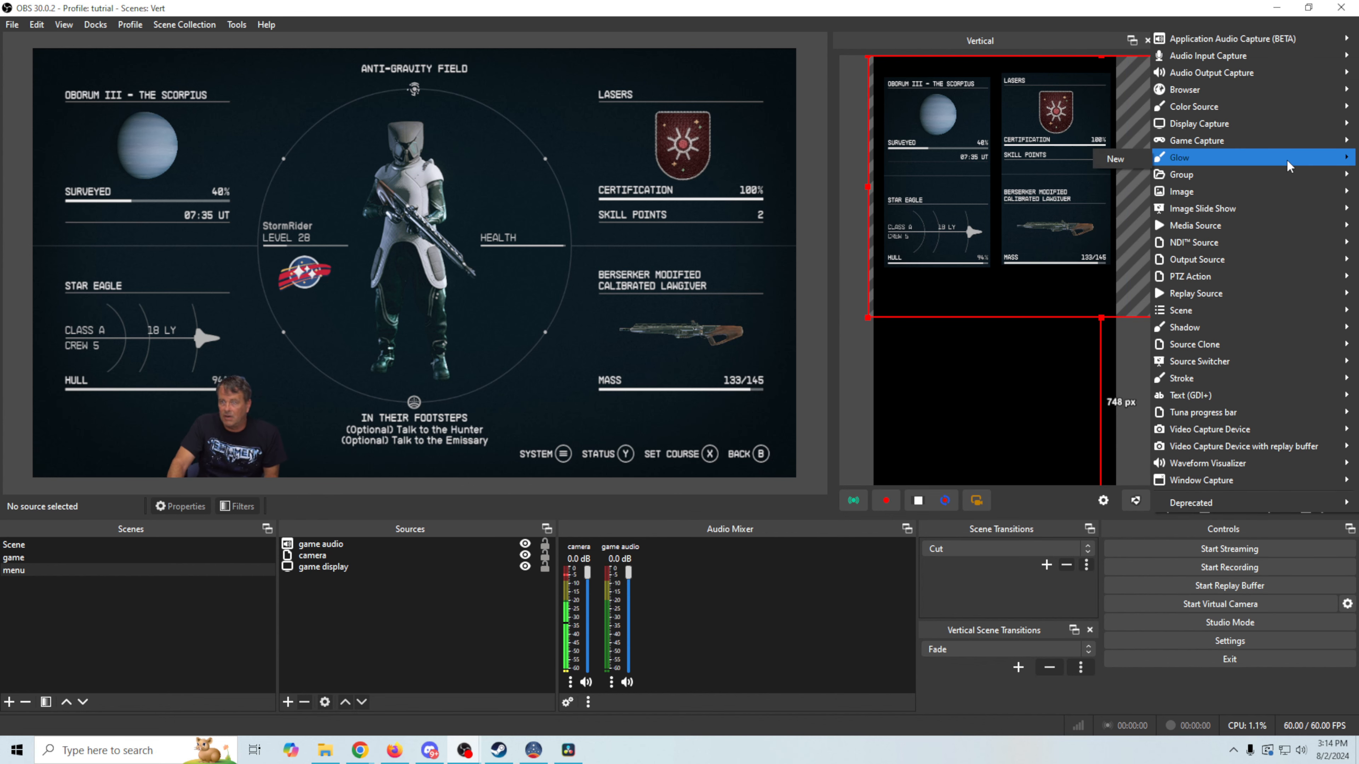
pyautogui.moveTo(1247, 344)
pyautogui.click(1111, 347)
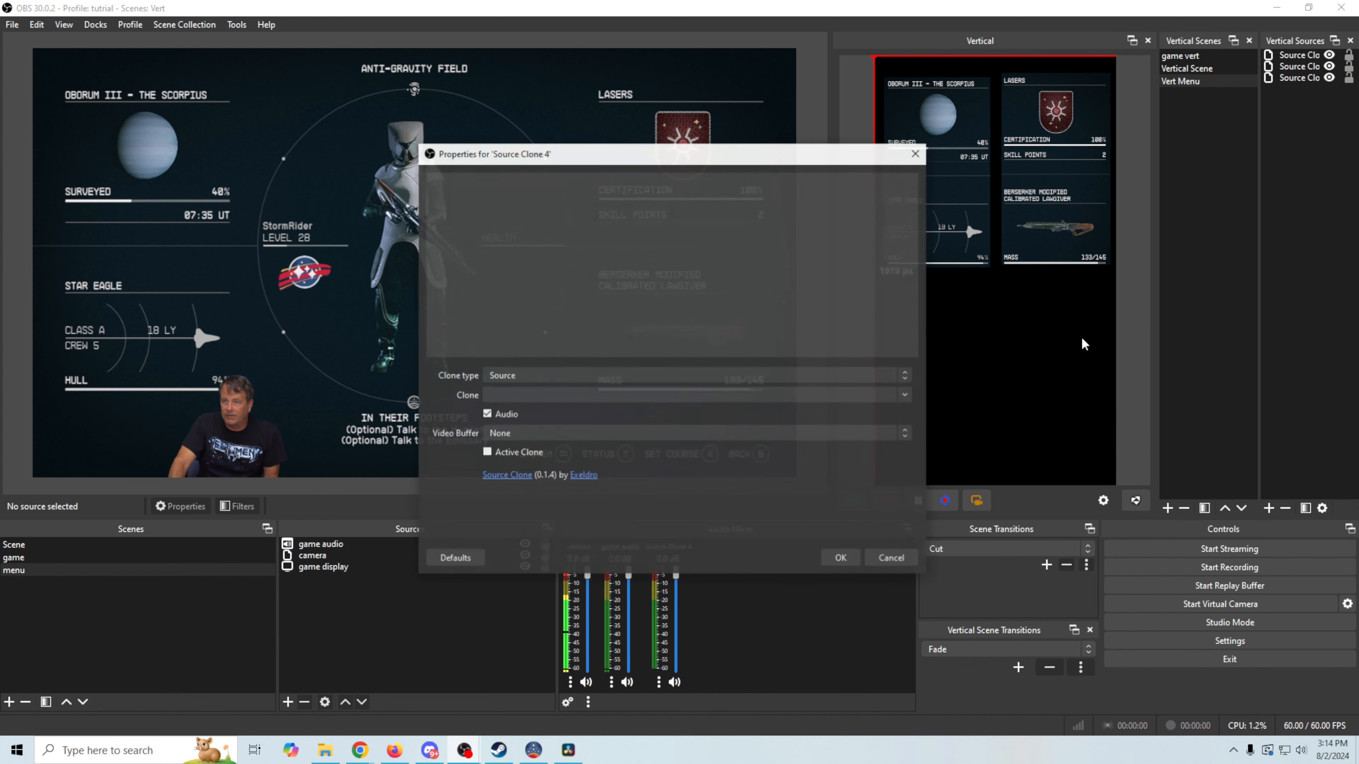
pyautogui.click(903, 397)
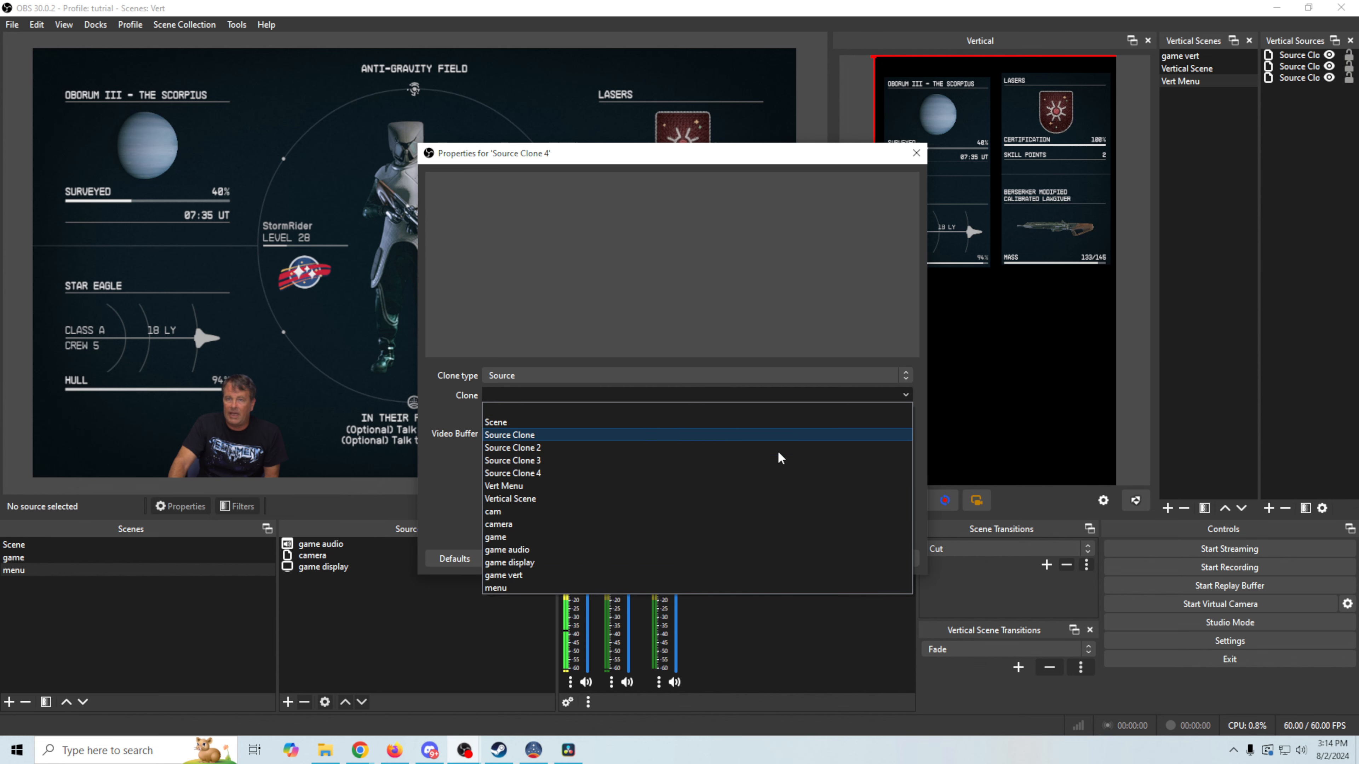
pyautogui.click(550, 565)
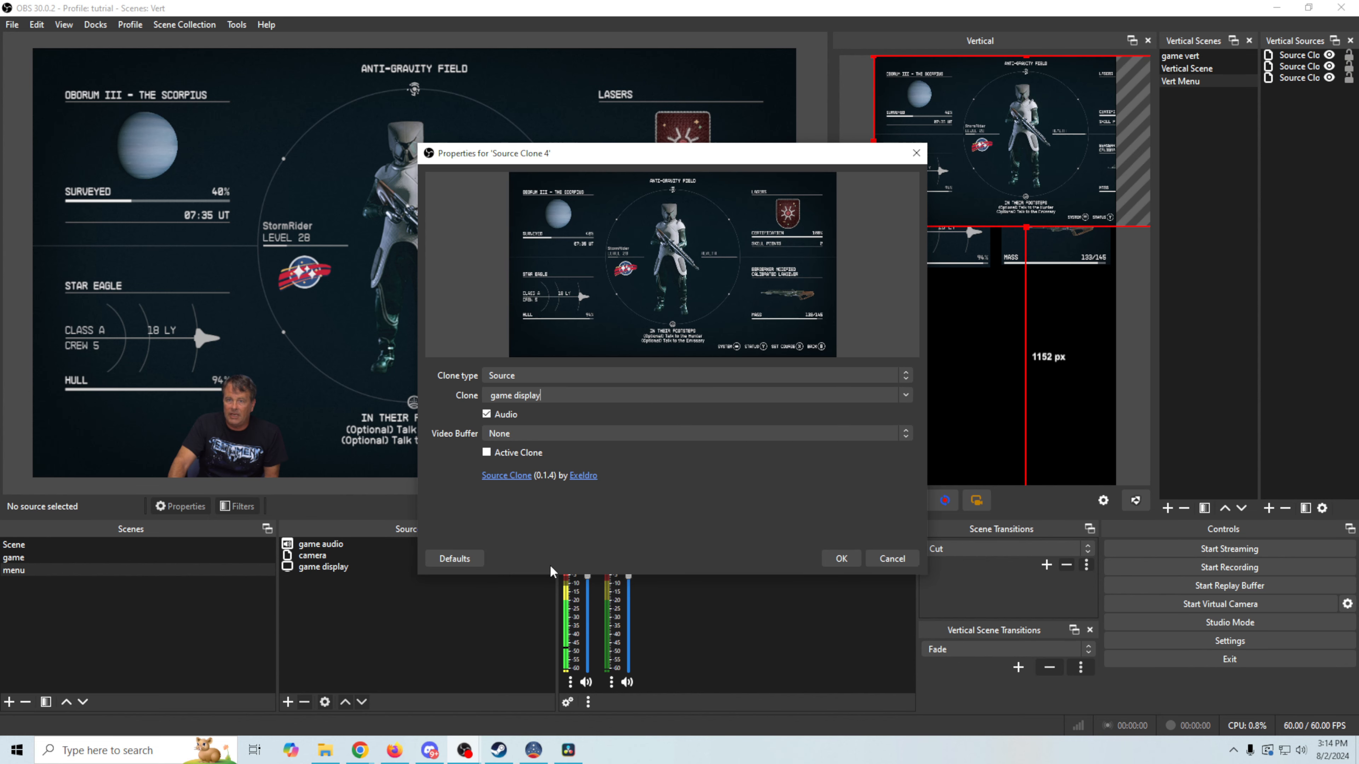
pyautogui.click(840, 558)
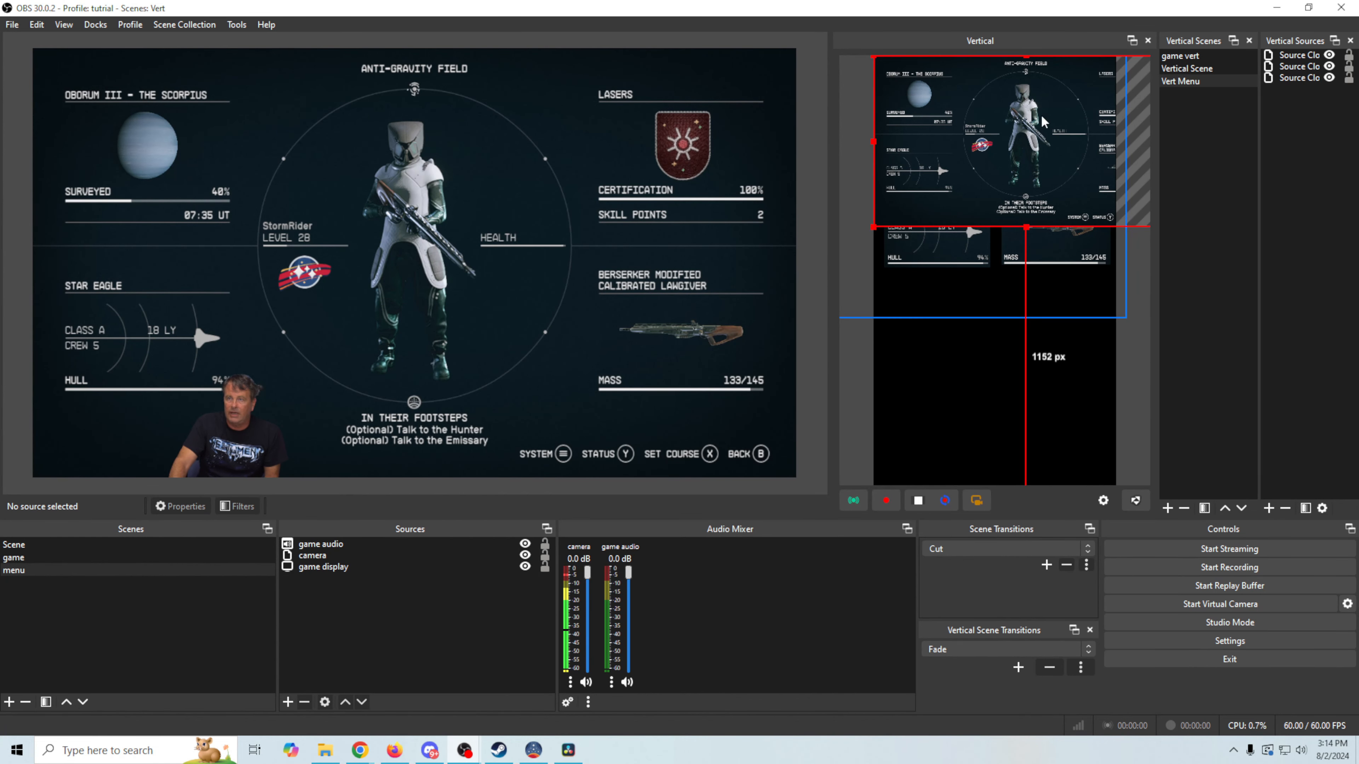
# Give Source Clone 4 an Image Mask/Blend filter using Circle Center.png as Alpha Mask (Alpha Channel)
pyautogui.rightClick(1027, 120)
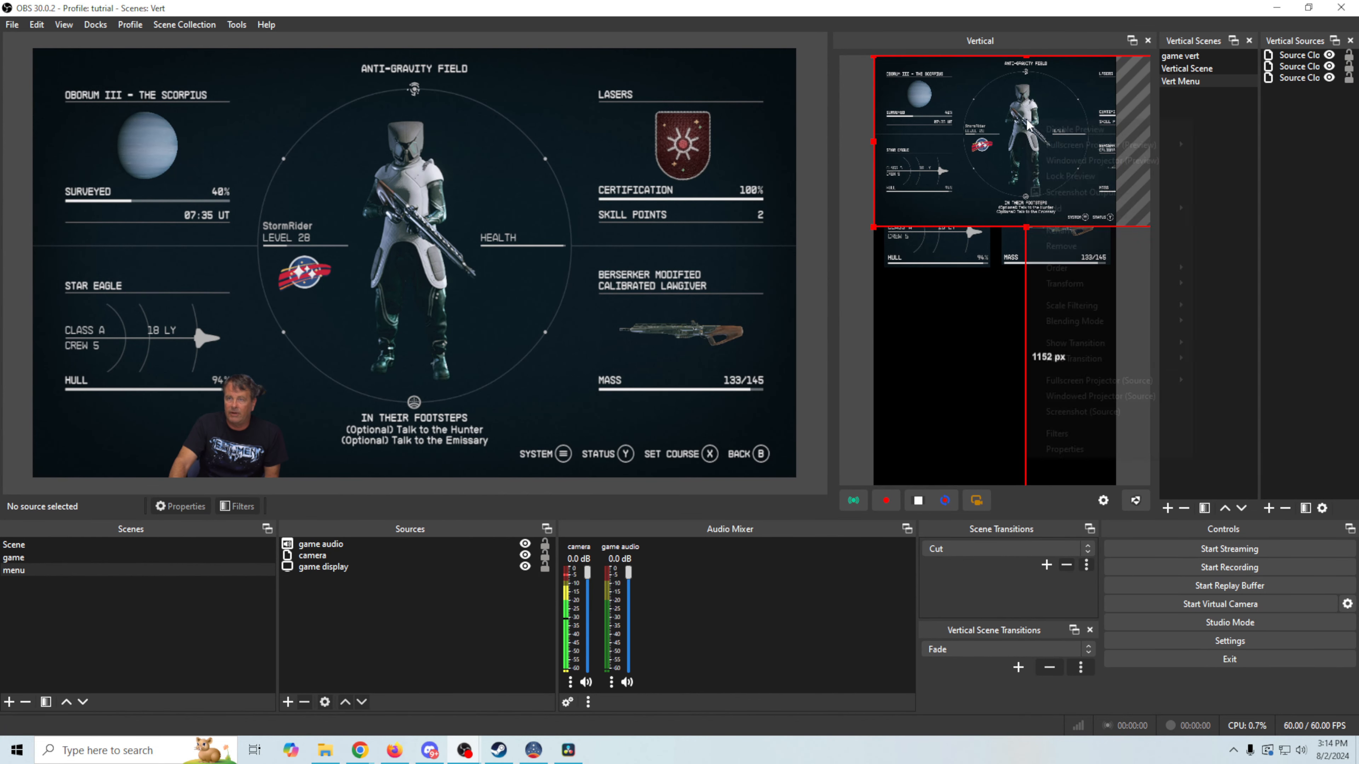
pyautogui.click(1060, 434)
pyautogui.click(382, 610)
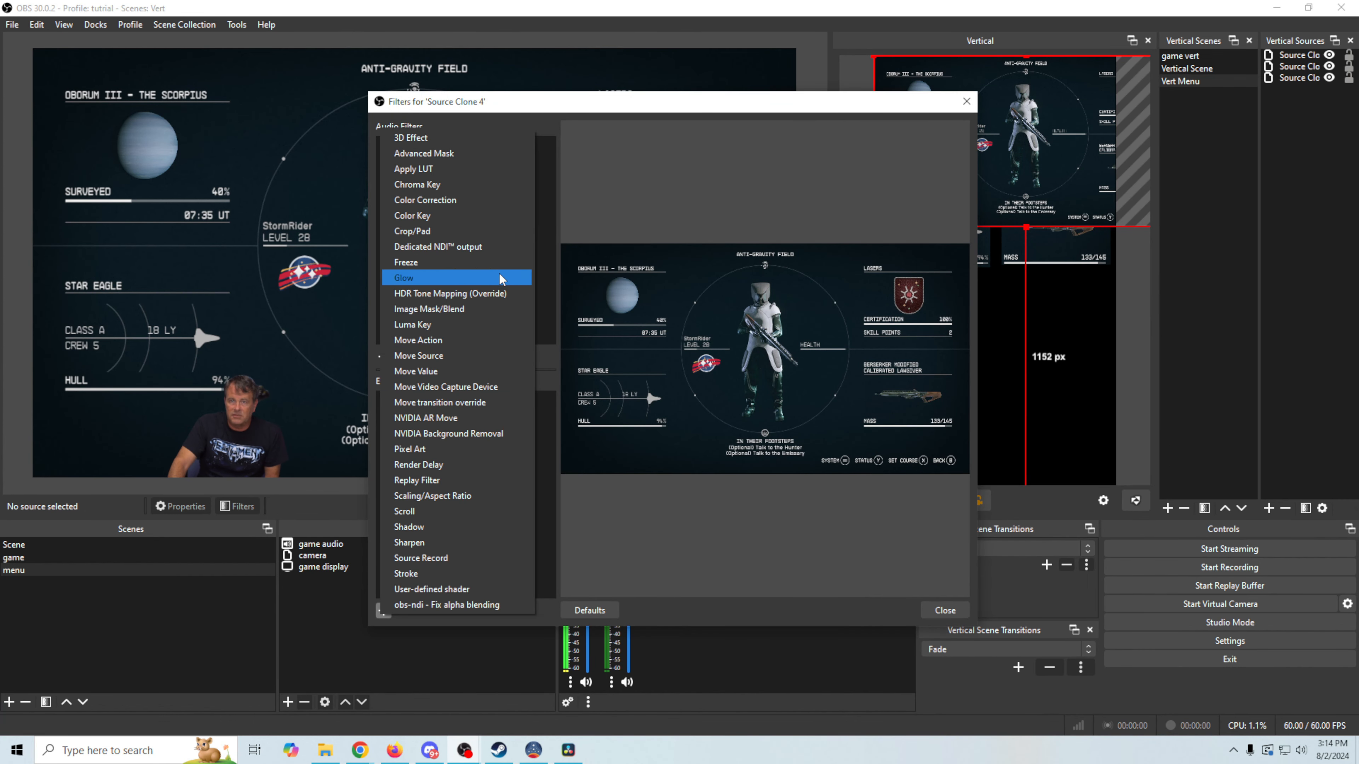
pyautogui.click(428, 308)
pyautogui.press('Return')
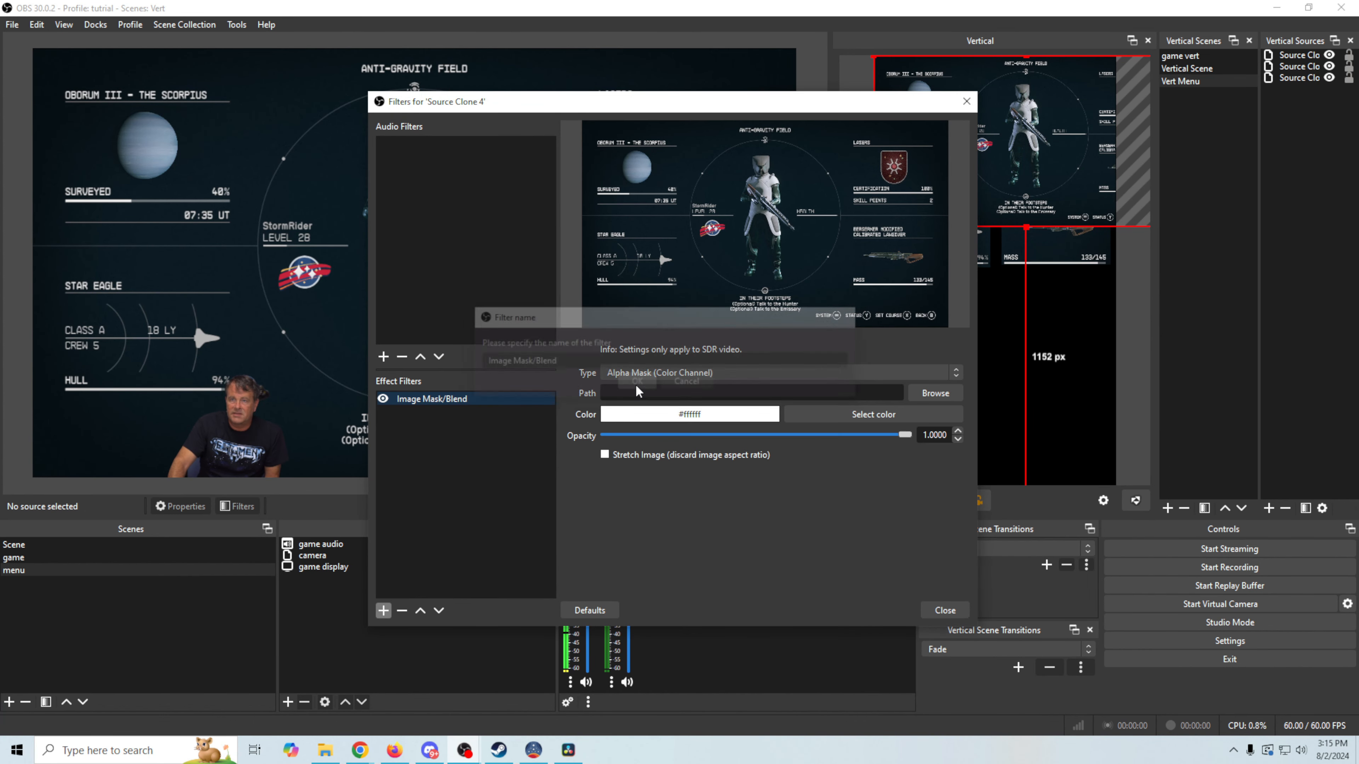
pyautogui.click(935, 394)
pyautogui.click(743, 224)
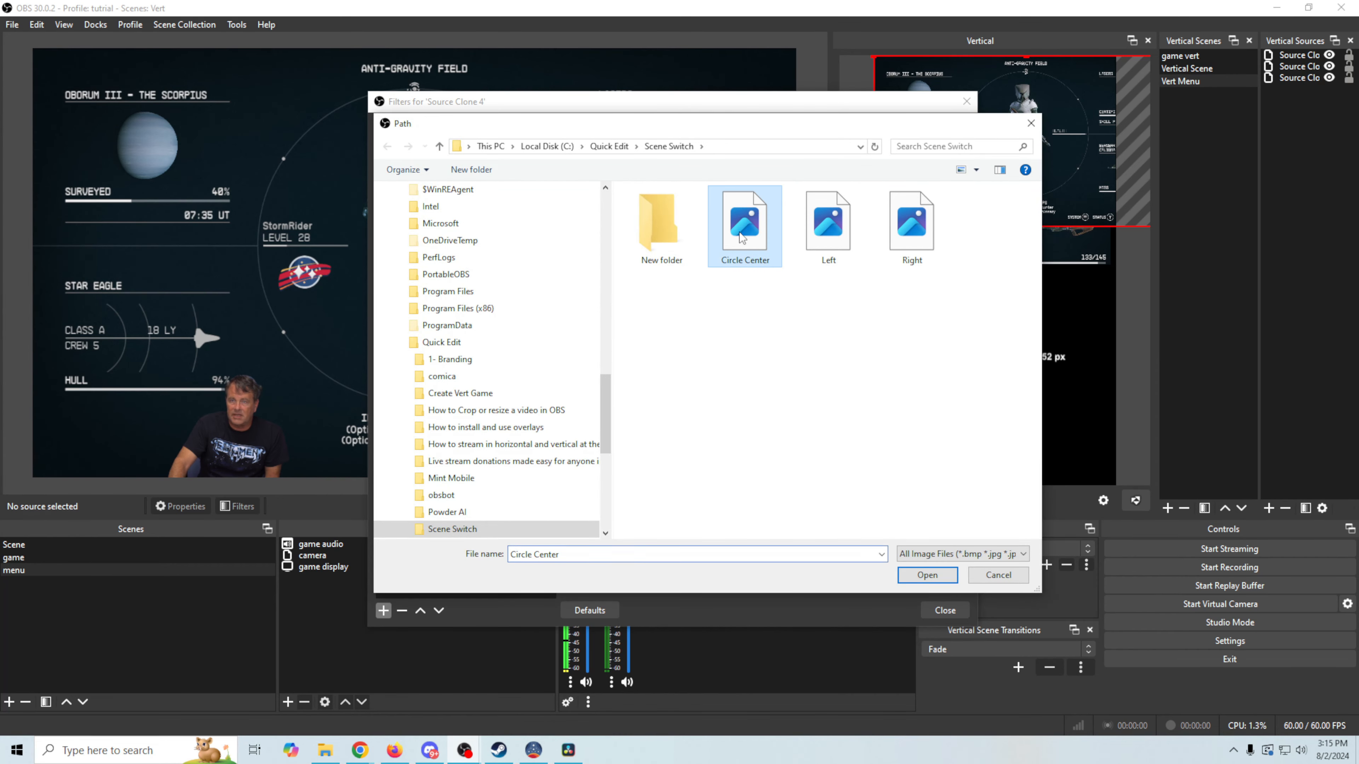
pyautogui.click(927, 577)
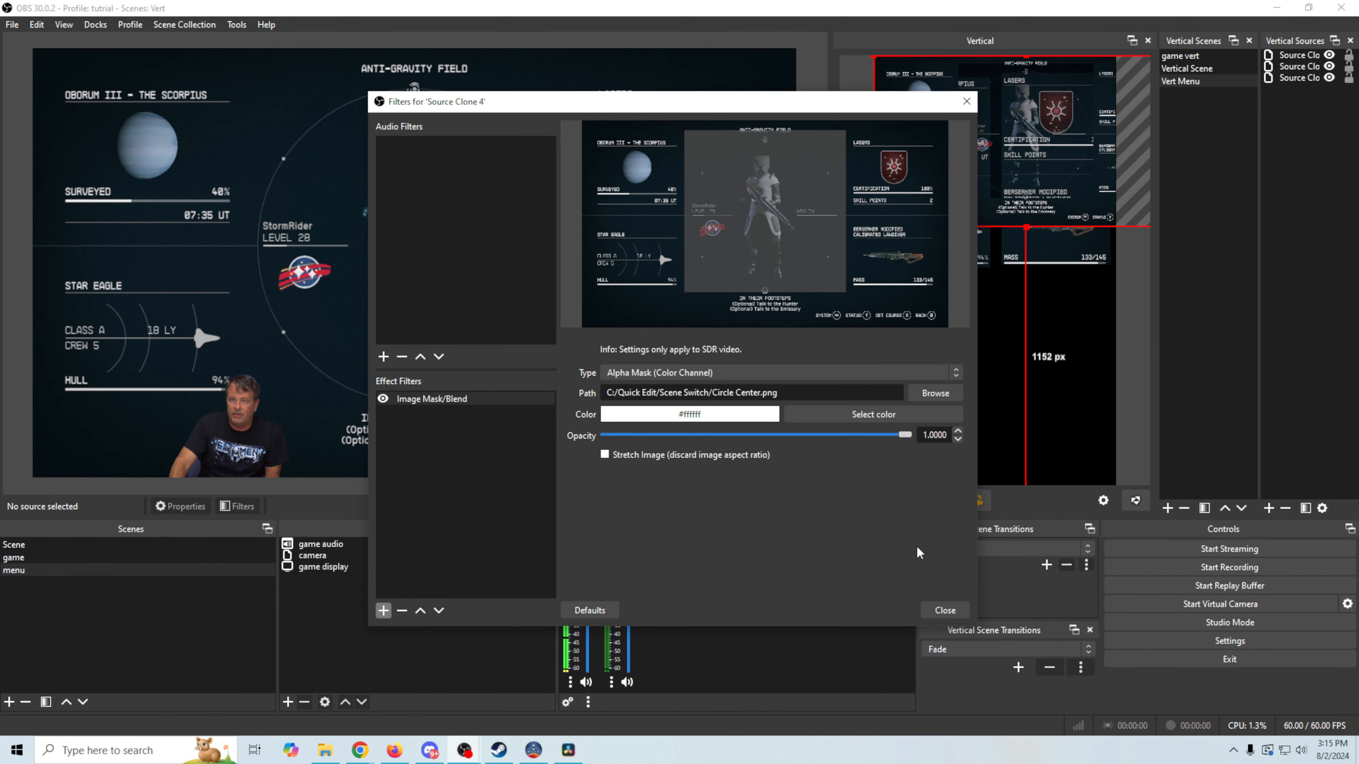
pyautogui.click(956, 375)
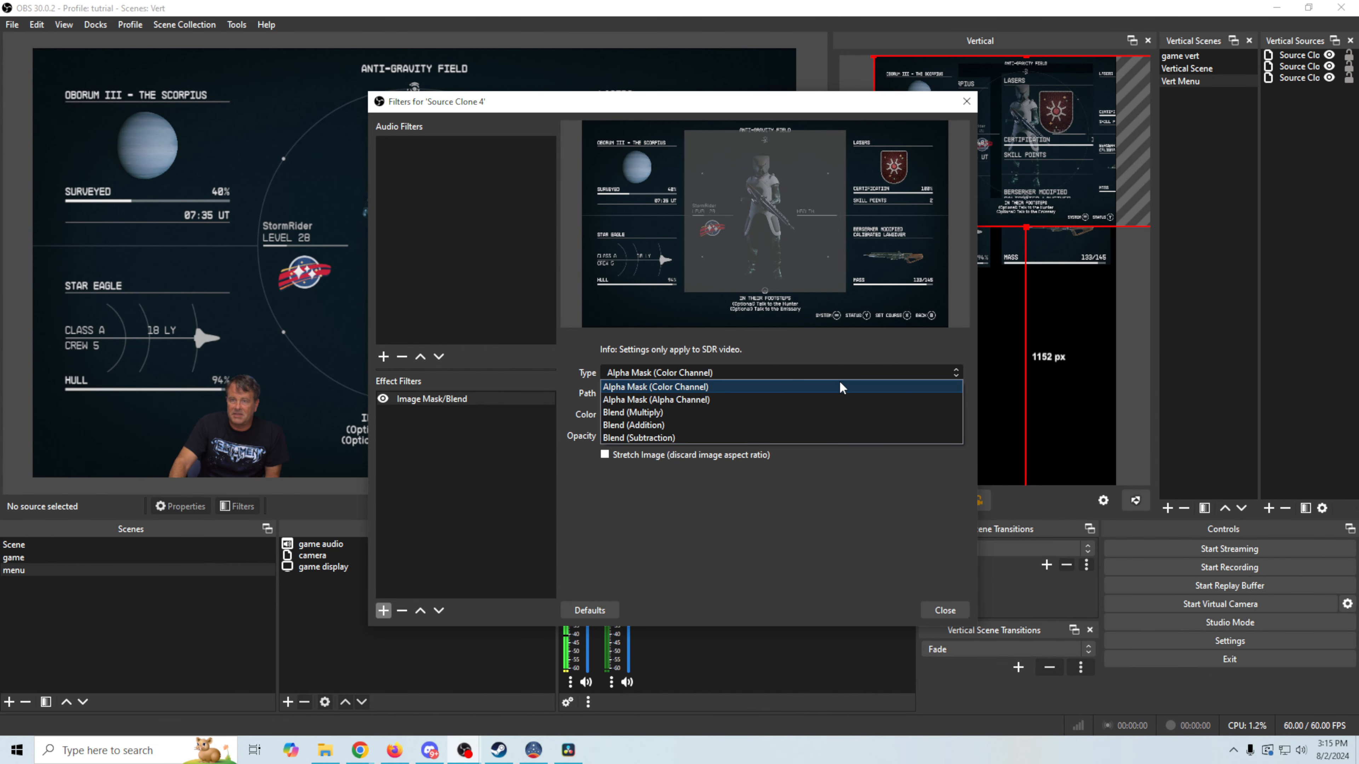
pyautogui.click(707, 400)
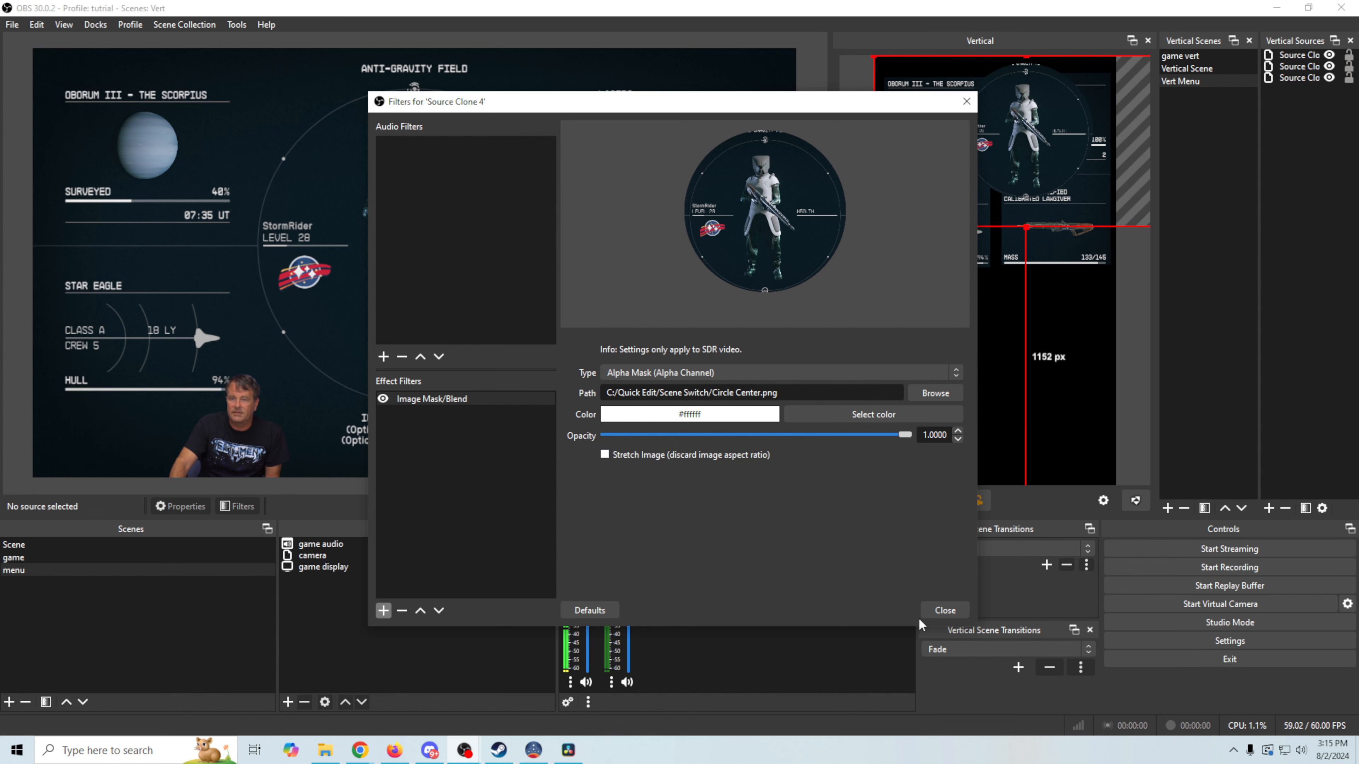
pyautogui.click(943, 611)
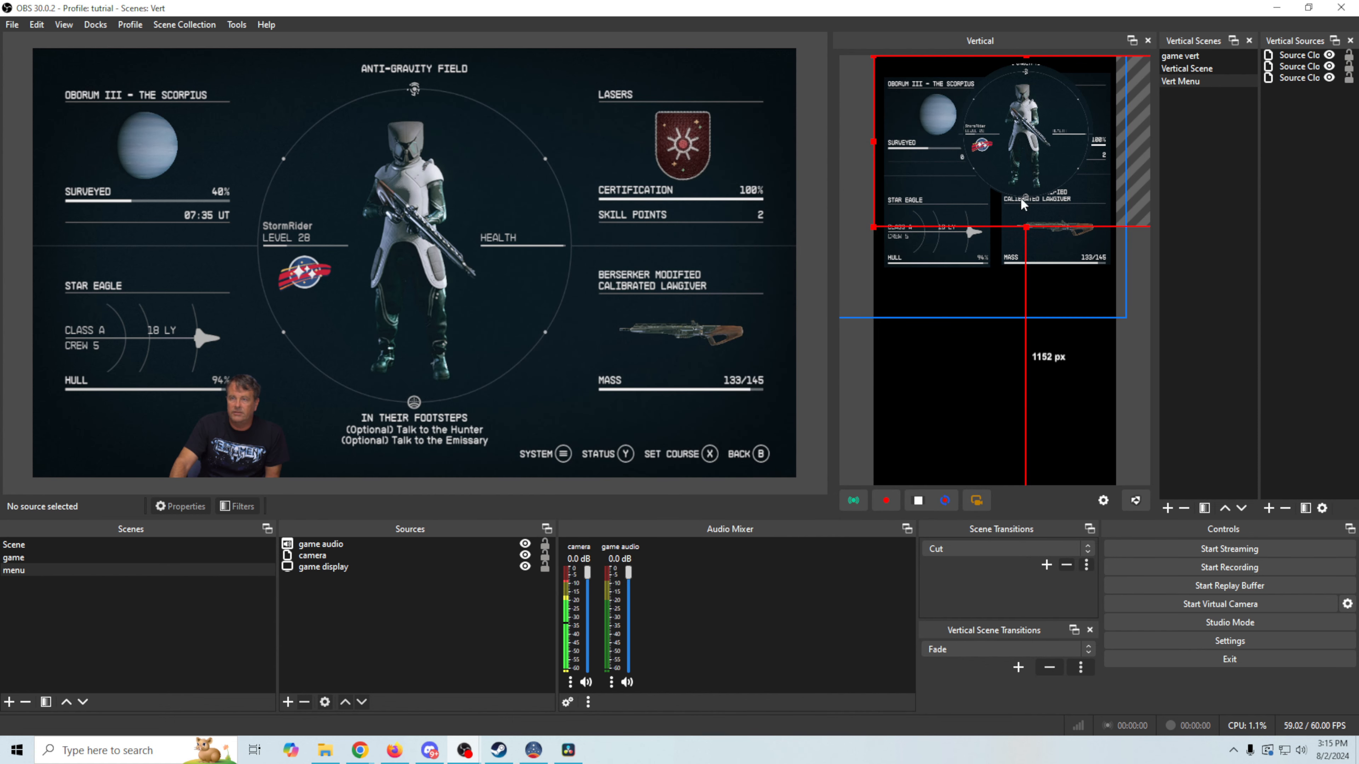
# Move the circular clone below the side panels and enlarge it
pyautogui.moveTo(1030, 164); pyautogui.dragTo(958, 375)
pyautogui.moveTo(1106, 445); pyautogui.dragTo(1234, 518)
pyautogui.moveTo(1065, 427); pyautogui.dragTo(988, 377)
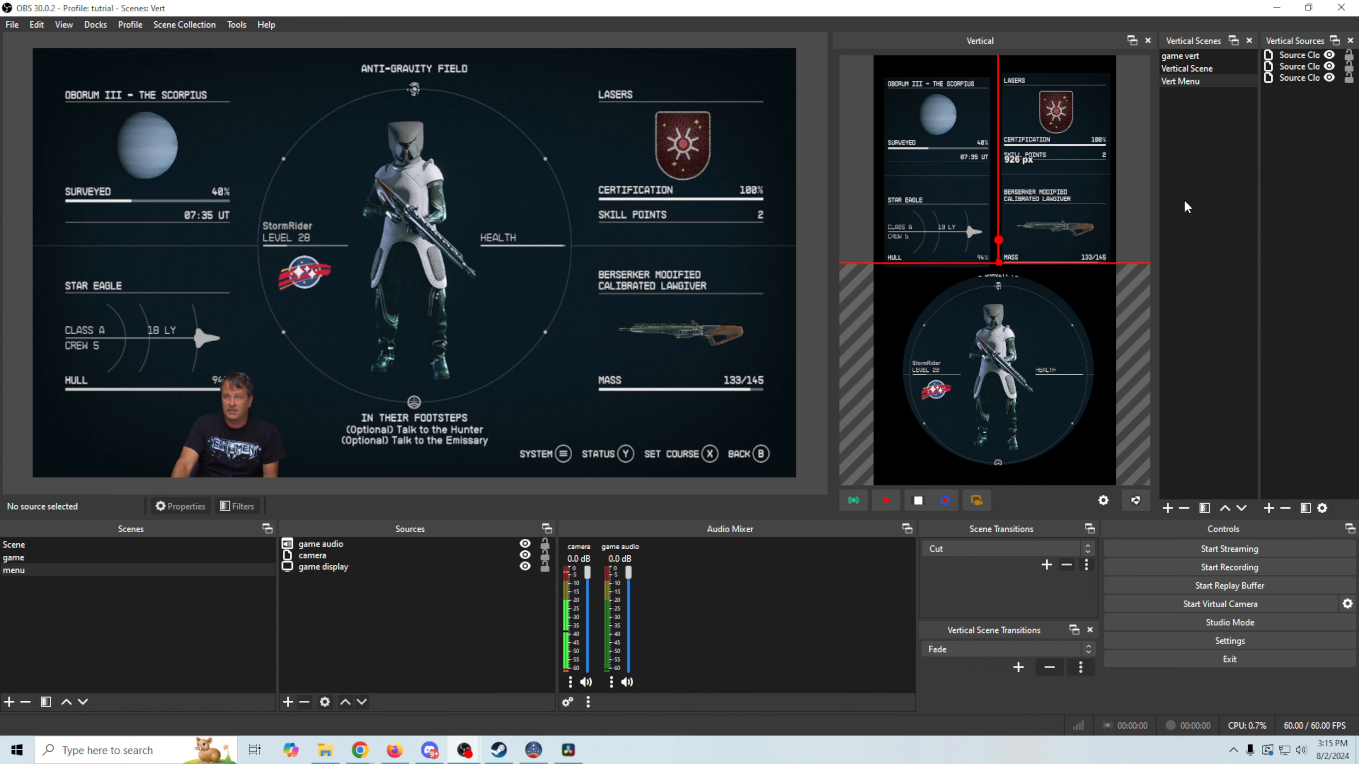
# Tick 'menu' under Linked Scenes for the Vert Menu vertical scene
pyautogui.rightClick(1182, 83)
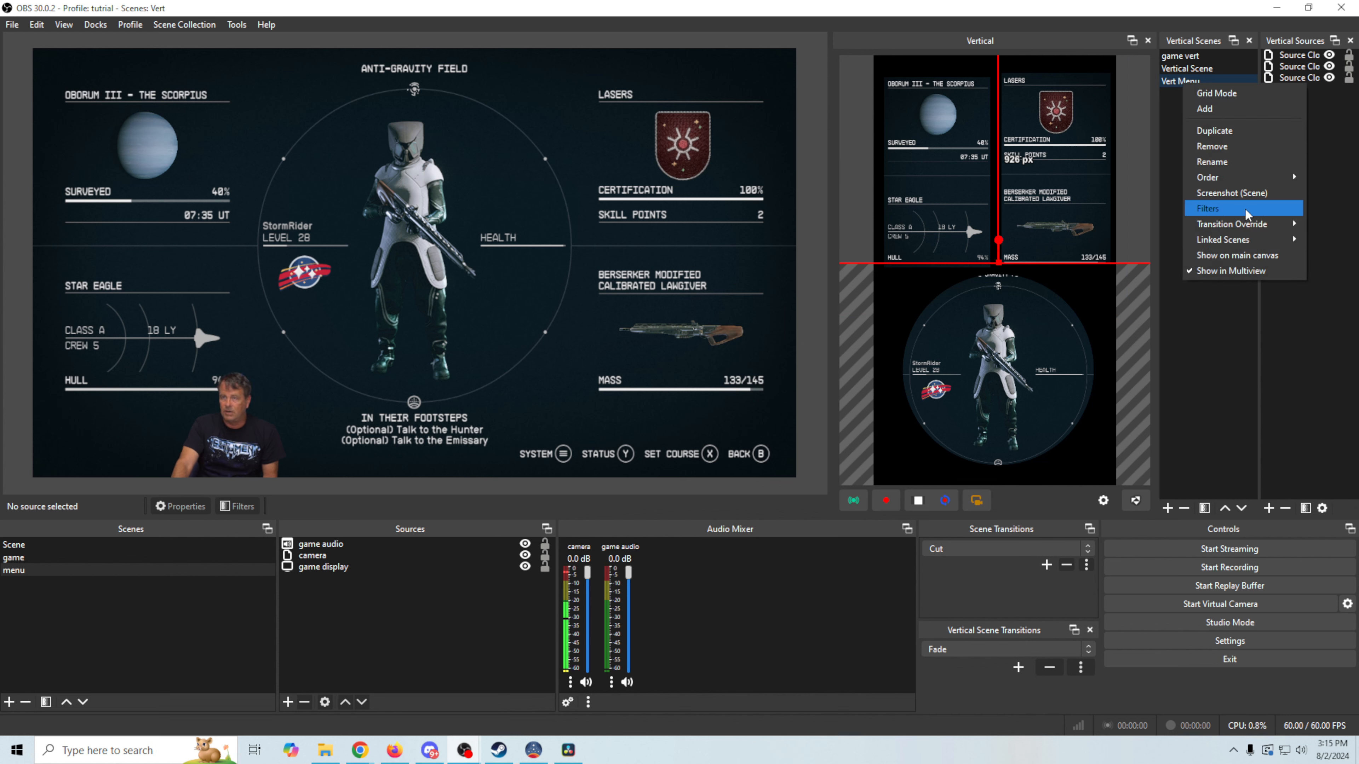
pyautogui.moveTo(1237, 240)
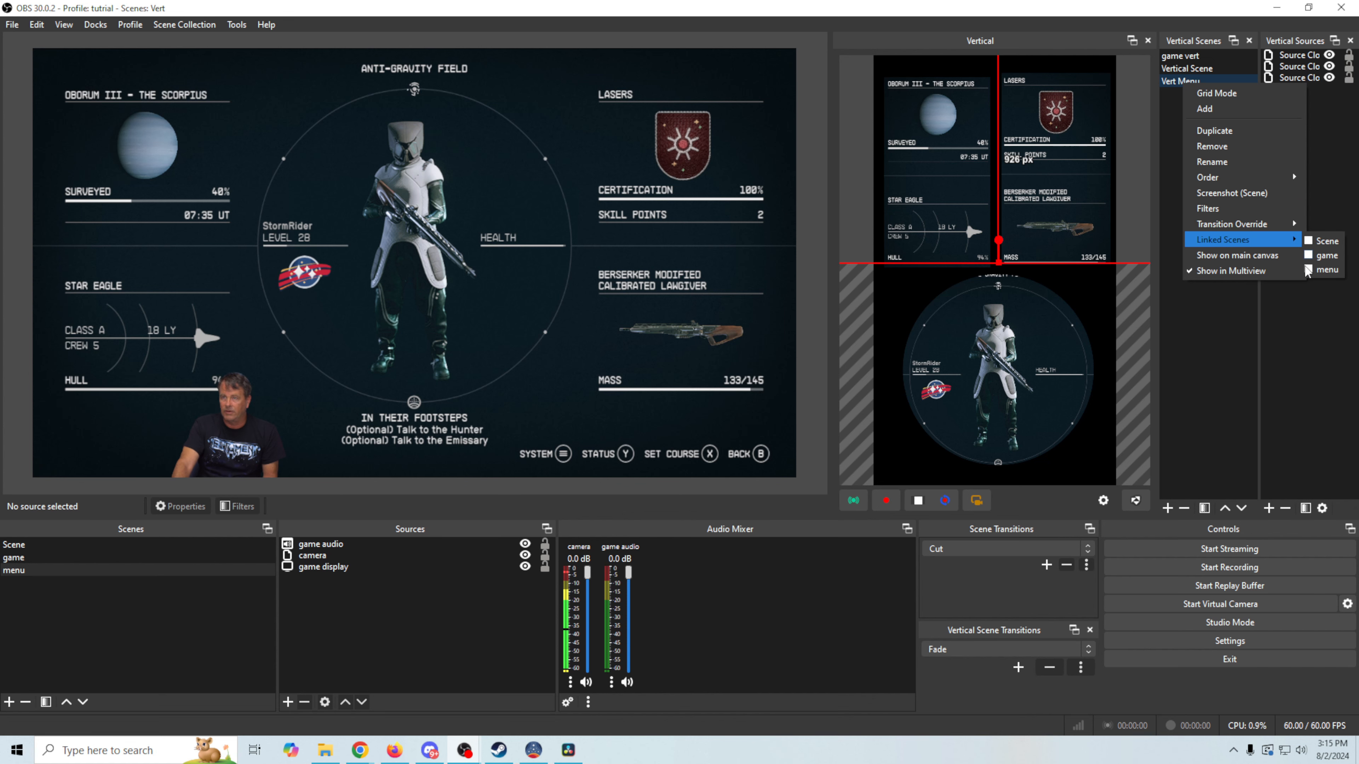
pyautogui.click(1163, 4)
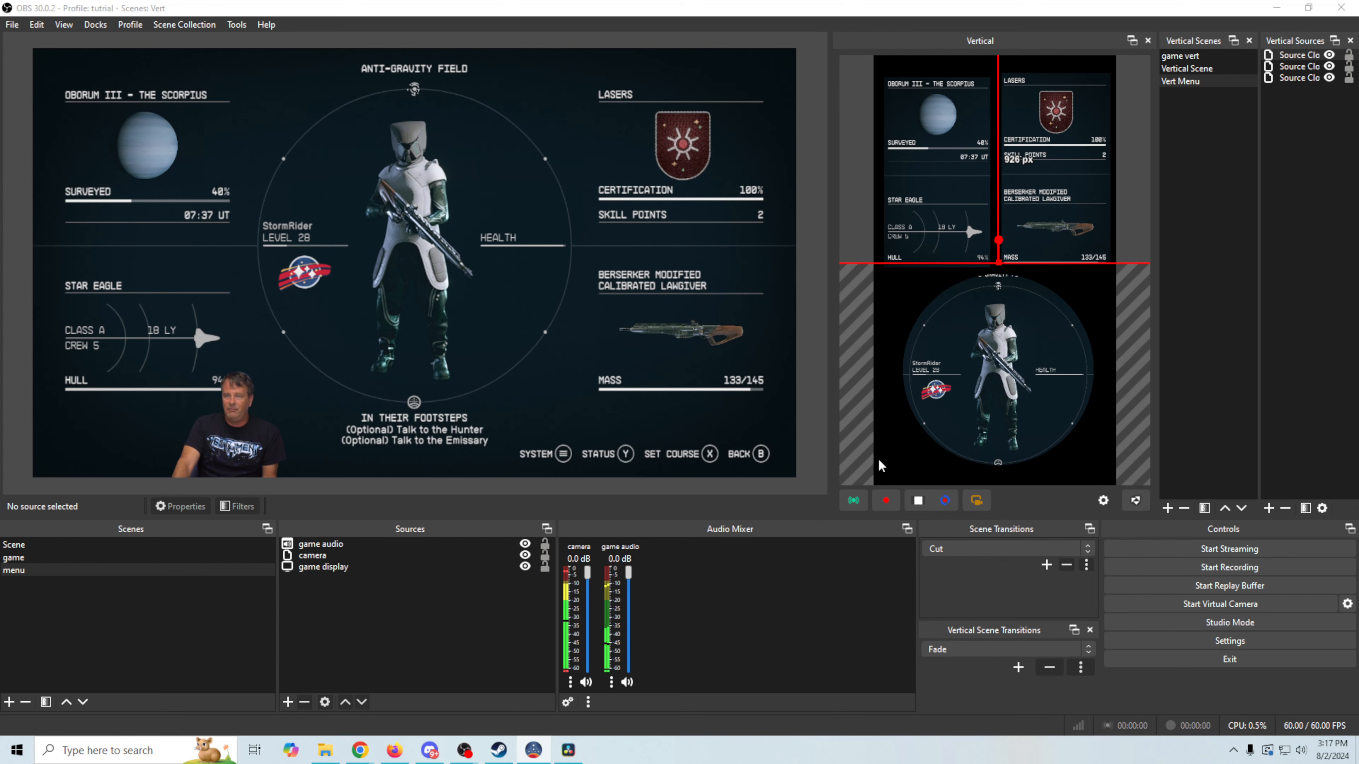
# Add a dark green #3d553c Color Source, move it beneath the clones and stretch it across the canvas
pyautogui.click(1269, 507)
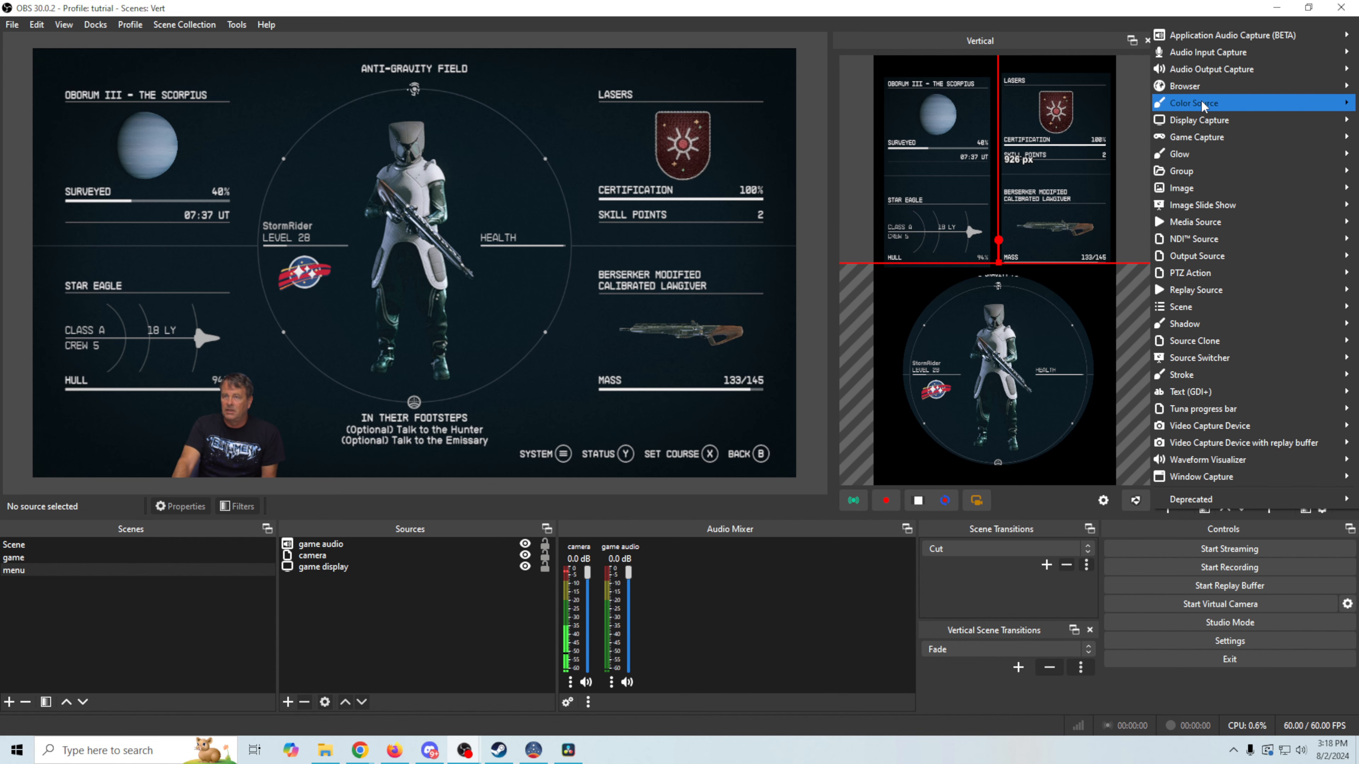
pyautogui.moveTo(1202, 102)
pyautogui.click(1121, 103)
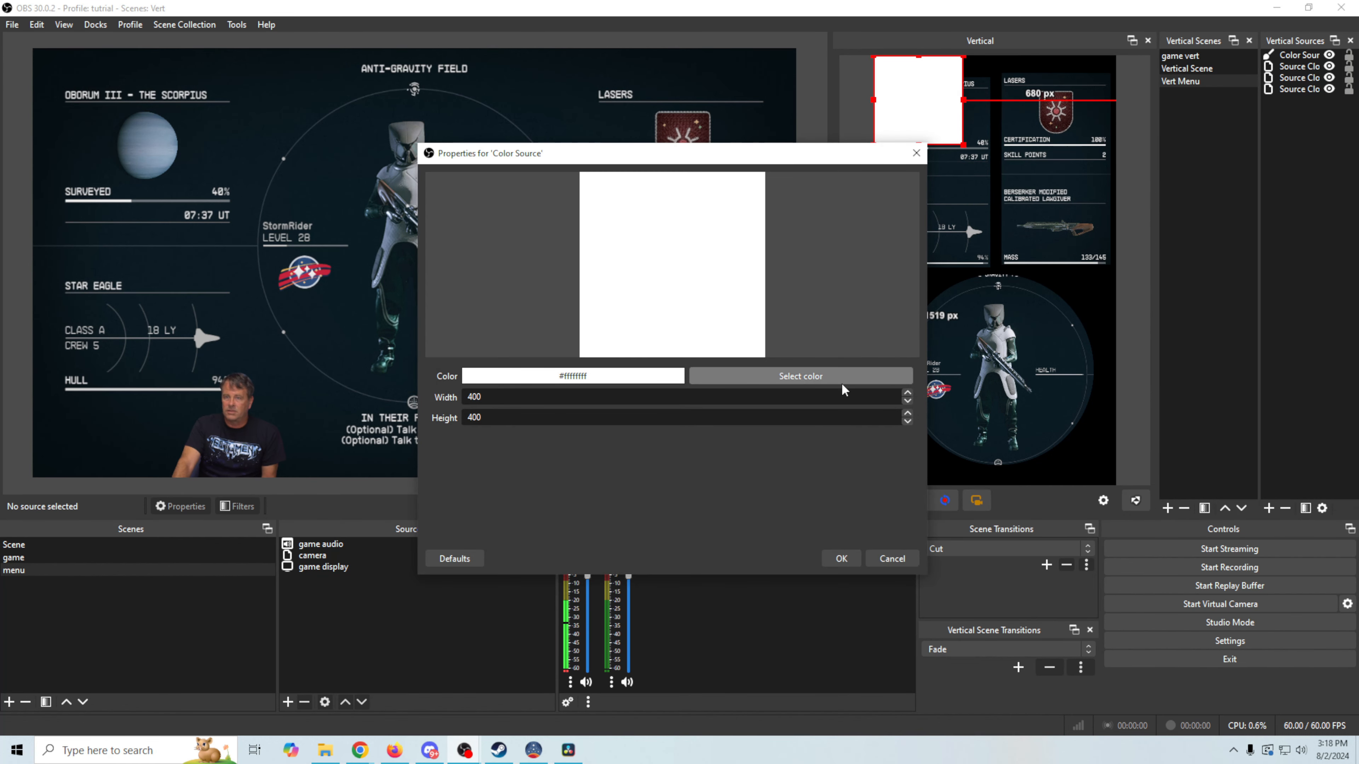
pyautogui.click(843, 381)
pyautogui.moveTo(784, 276); pyautogui.dragTo(760, 324)
pyautogui.moveTo(834, 284); pyautogui.dragTo(835, 317)
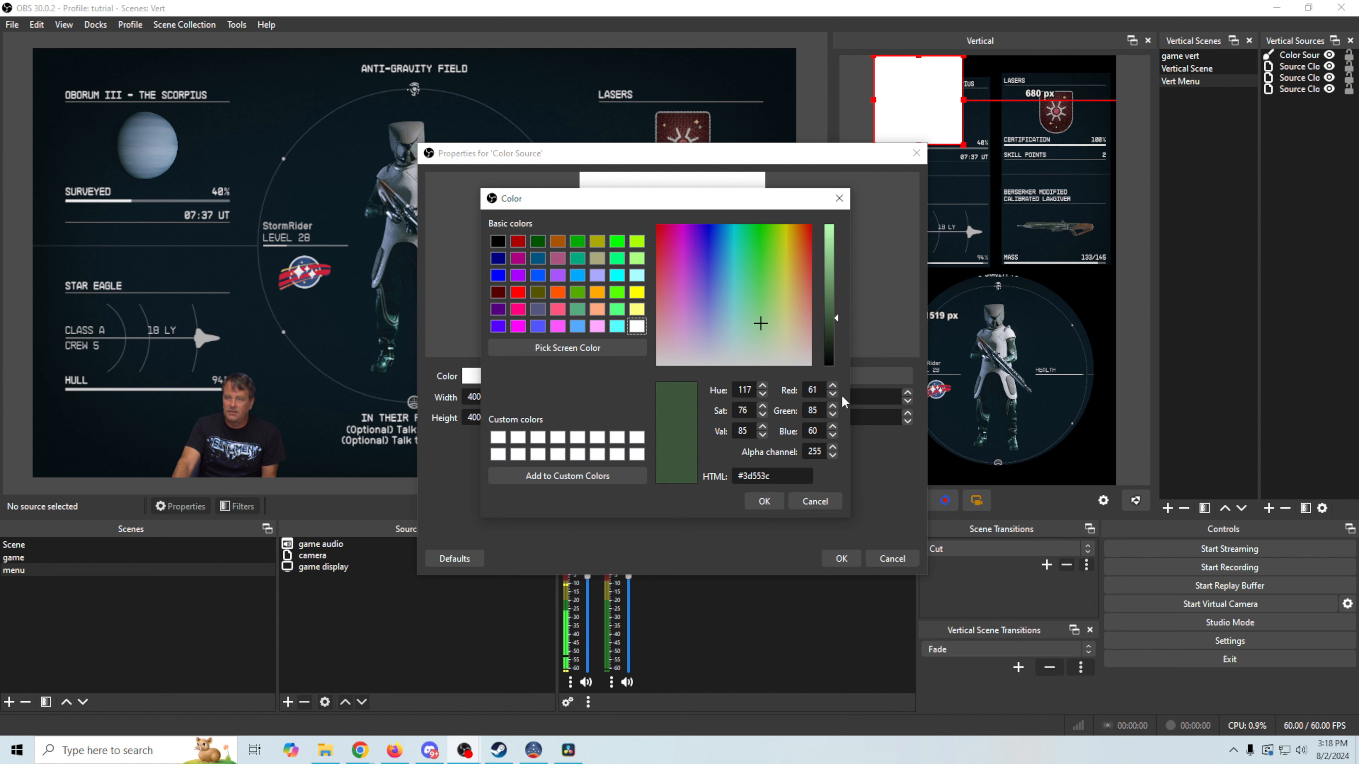
pyautogui.click(767, 502)
pyautogui.click(840, 558)
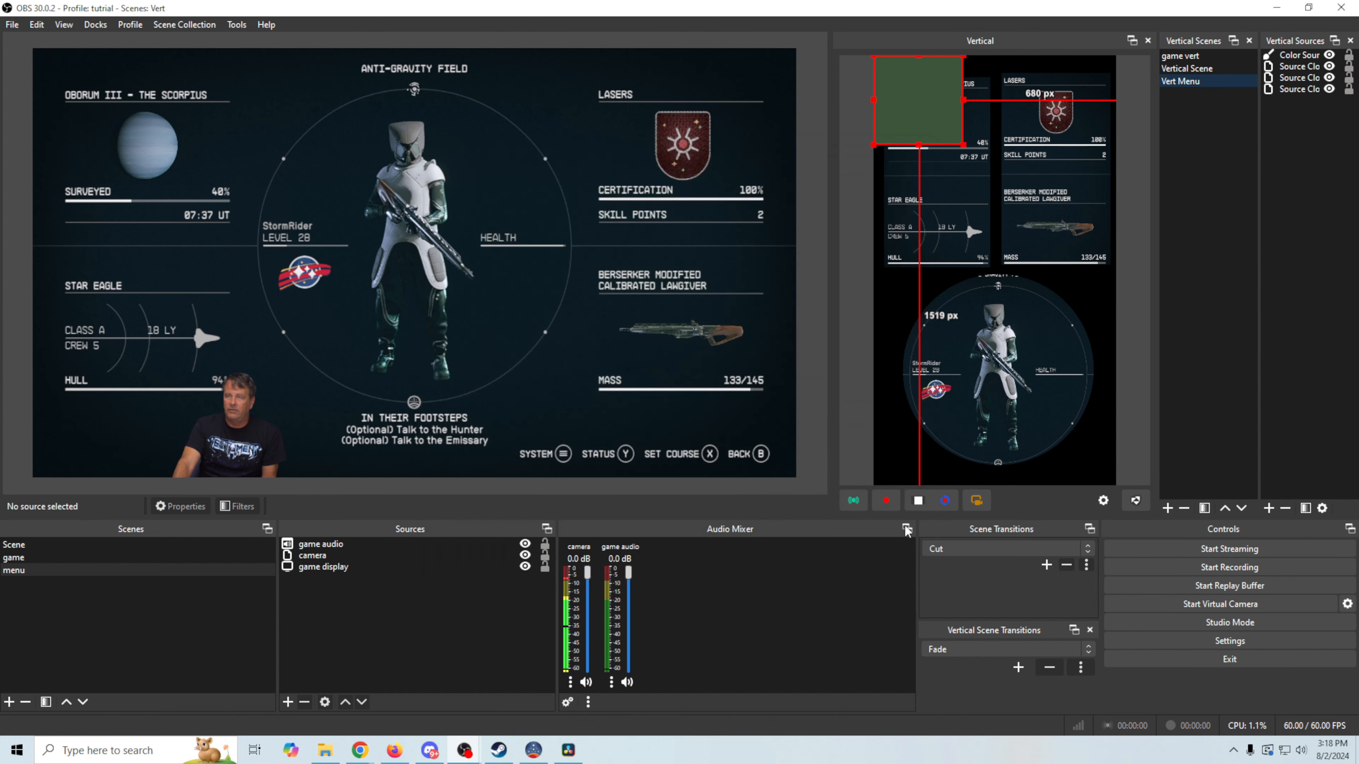
pyautogui.moveTo(1302, 62); pyautogui.dragTo(1305, 119)
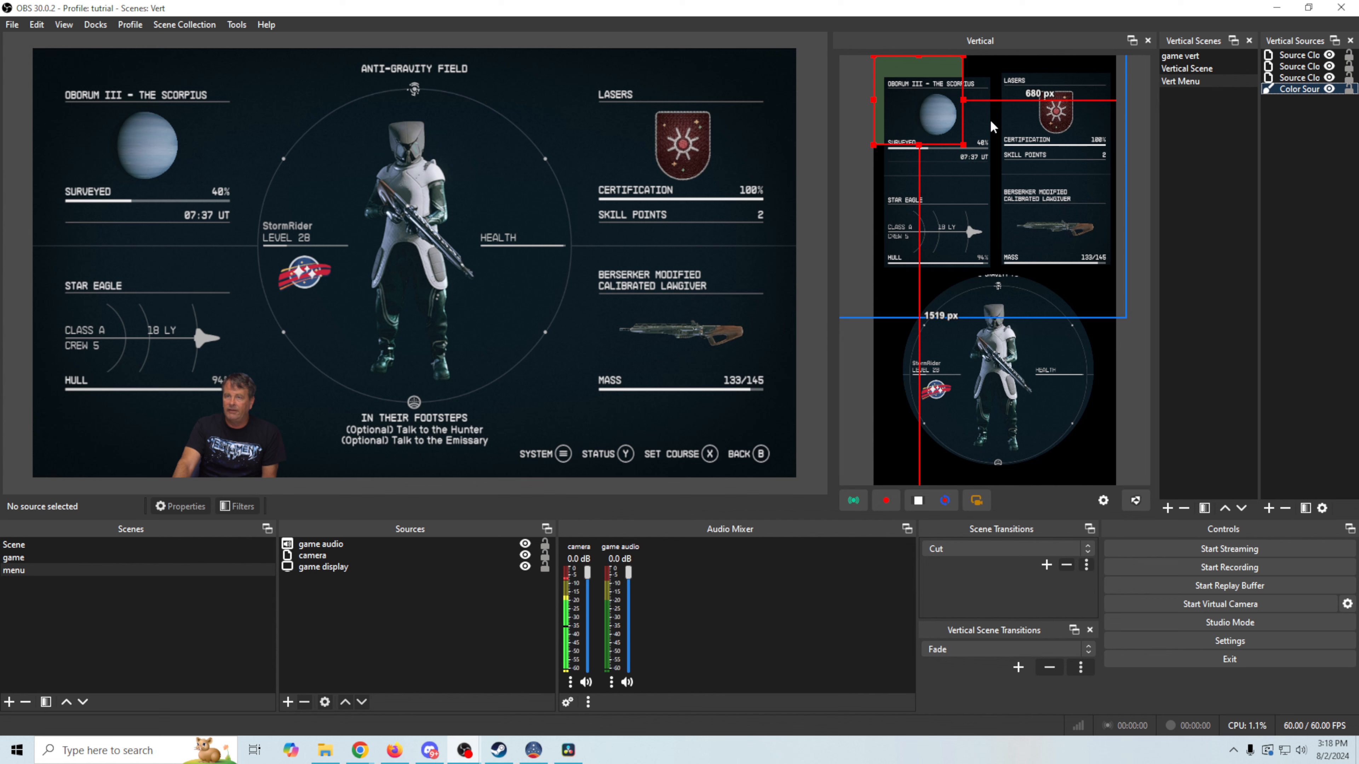
pyautogui.moveTo(964, 99); pyautogui.dragTo(1315, 306)
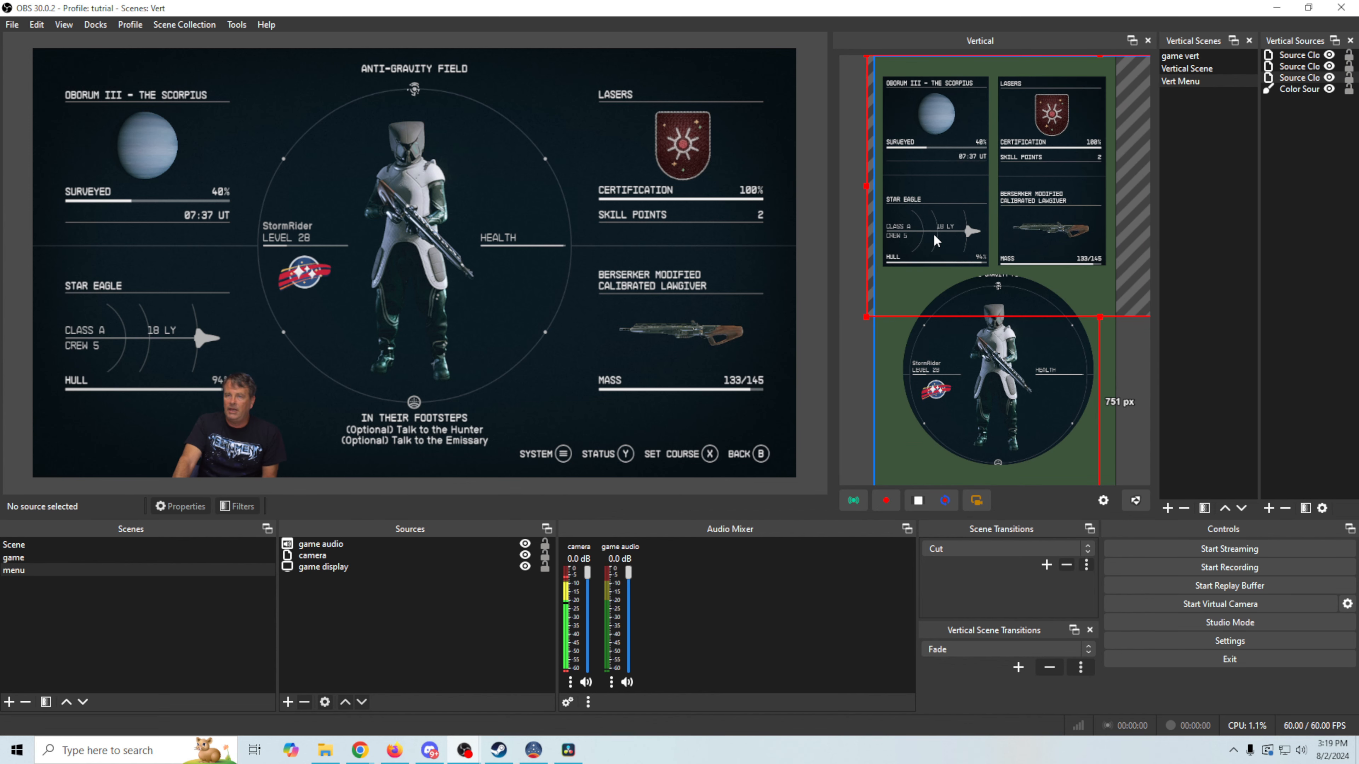
# Add a Stroke filter to Source Clone 2 with white #ffffff colour and size 4.00
pyautogui.rightClick(934, 236)
pyautogui.click(986, 548)
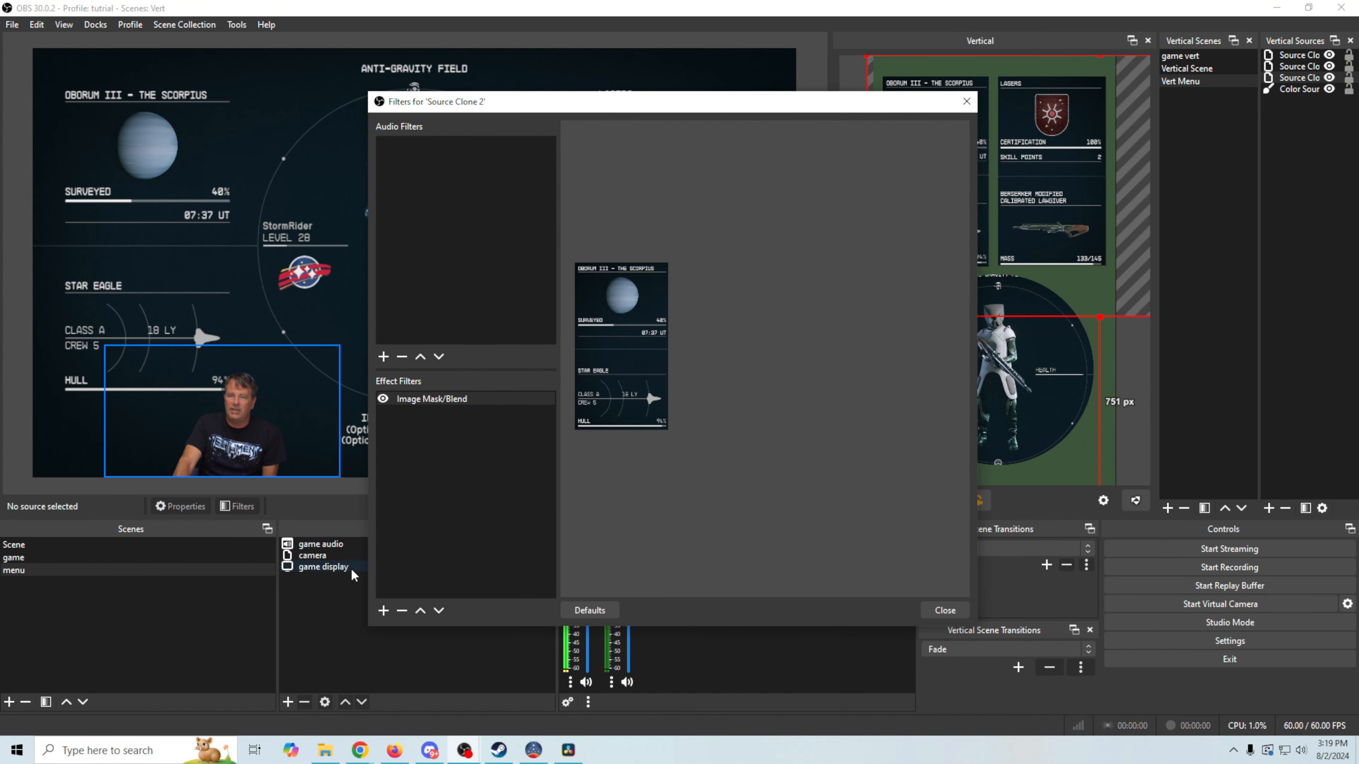
pyautogui.click(382, 613)
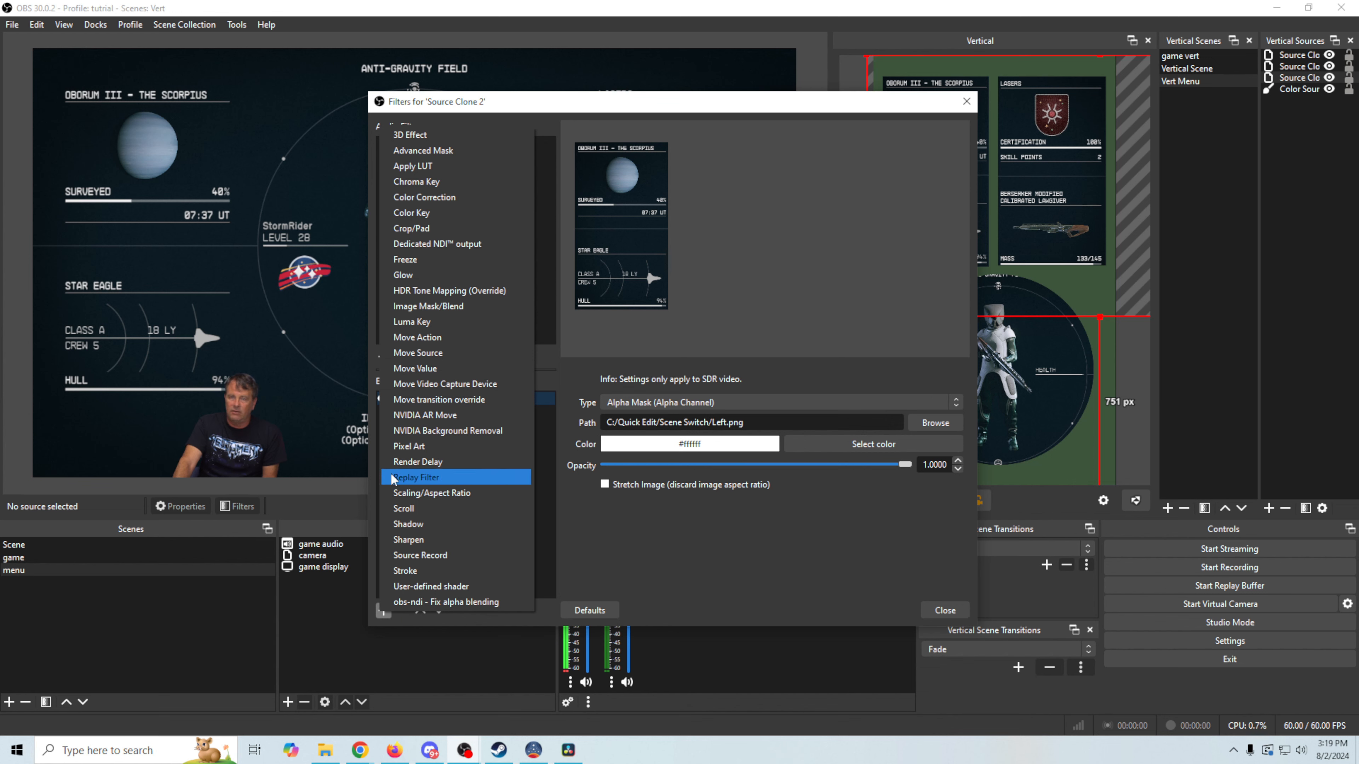
pyautogui.click(442, 573)
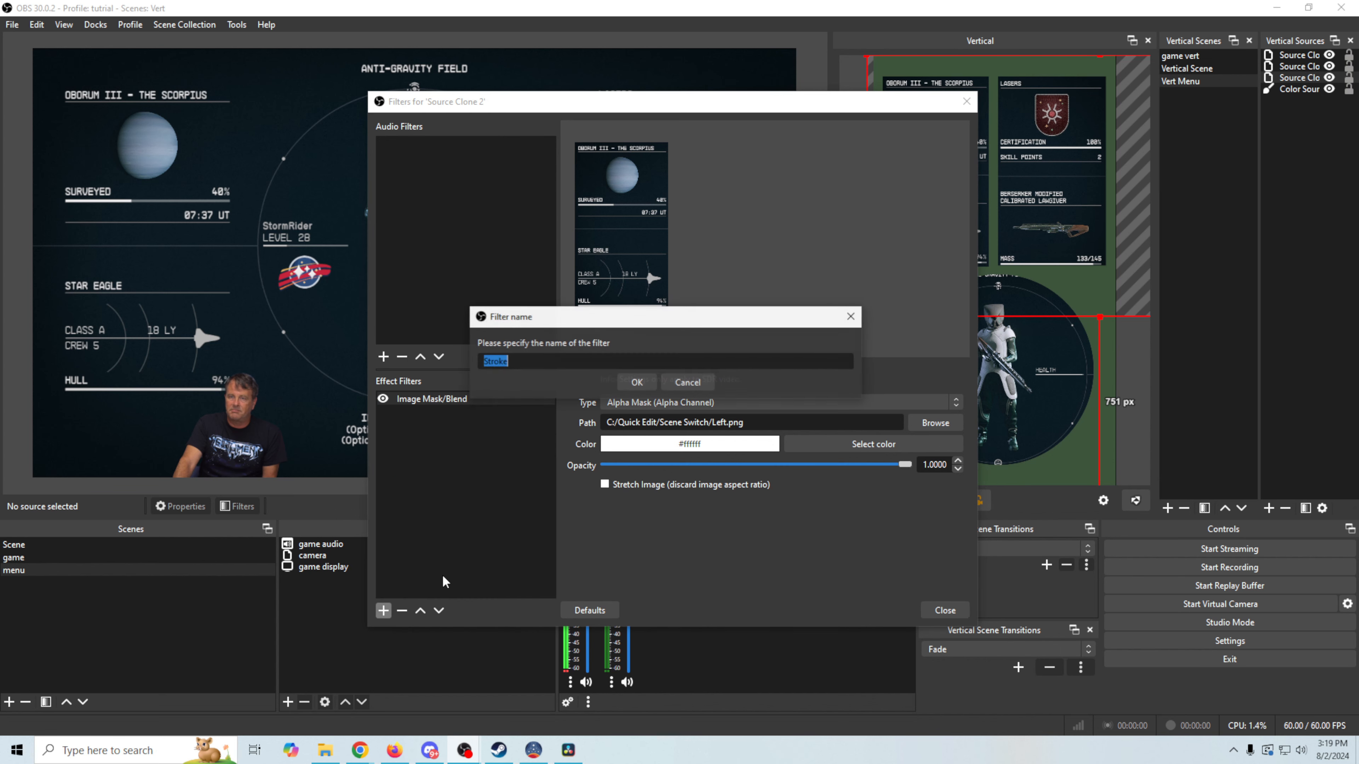
pyautogui.click(634, 381)
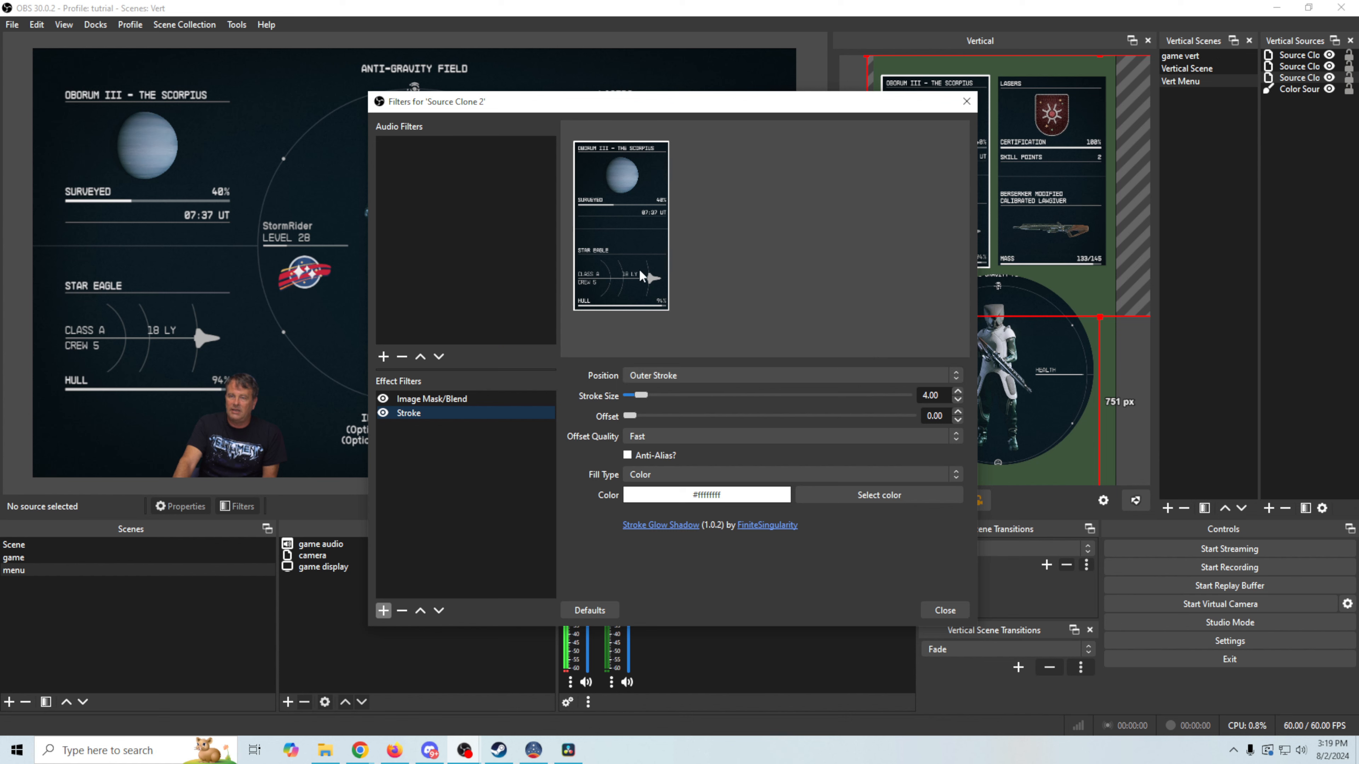
pyautogui.click(856, 494)
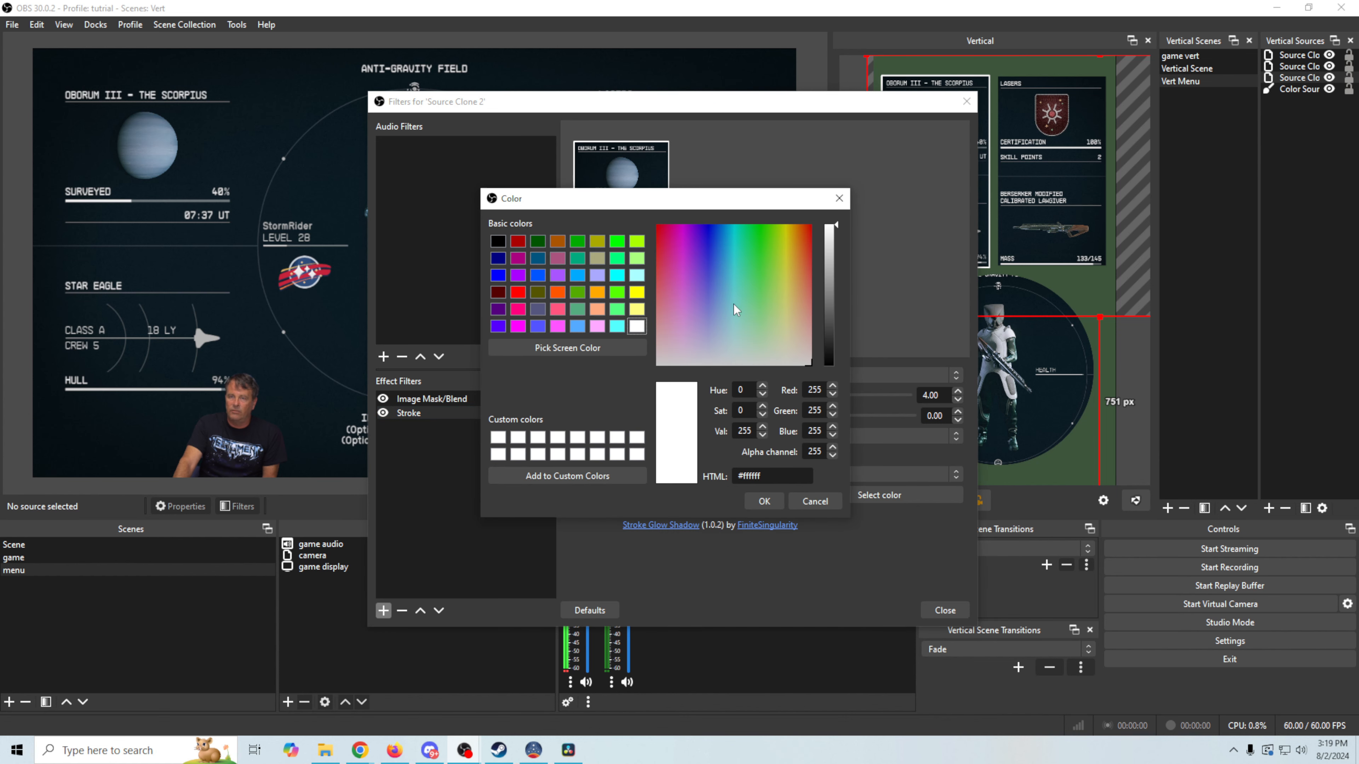
pyautogui.click(767, 501)
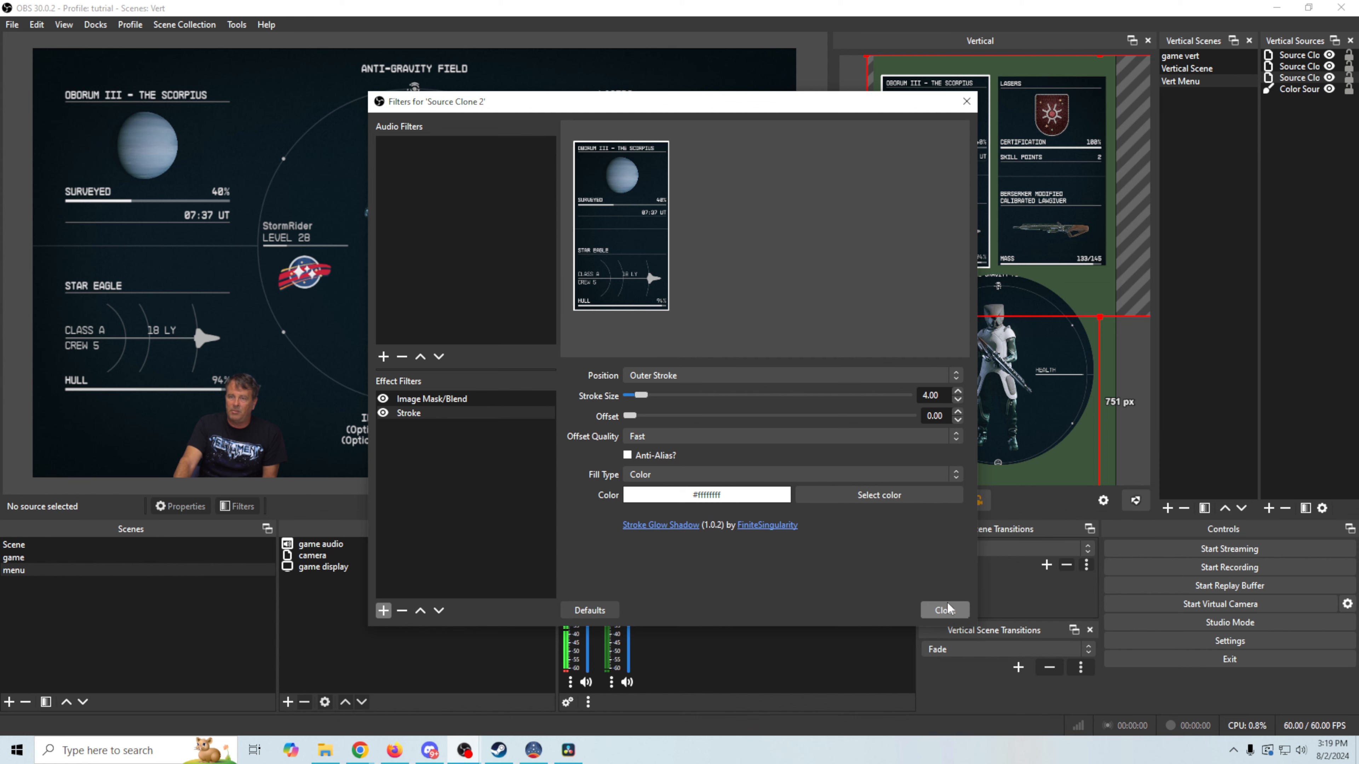
pyautogui.moveTo(847, 115); pyautogui.dragTo(663, 81)
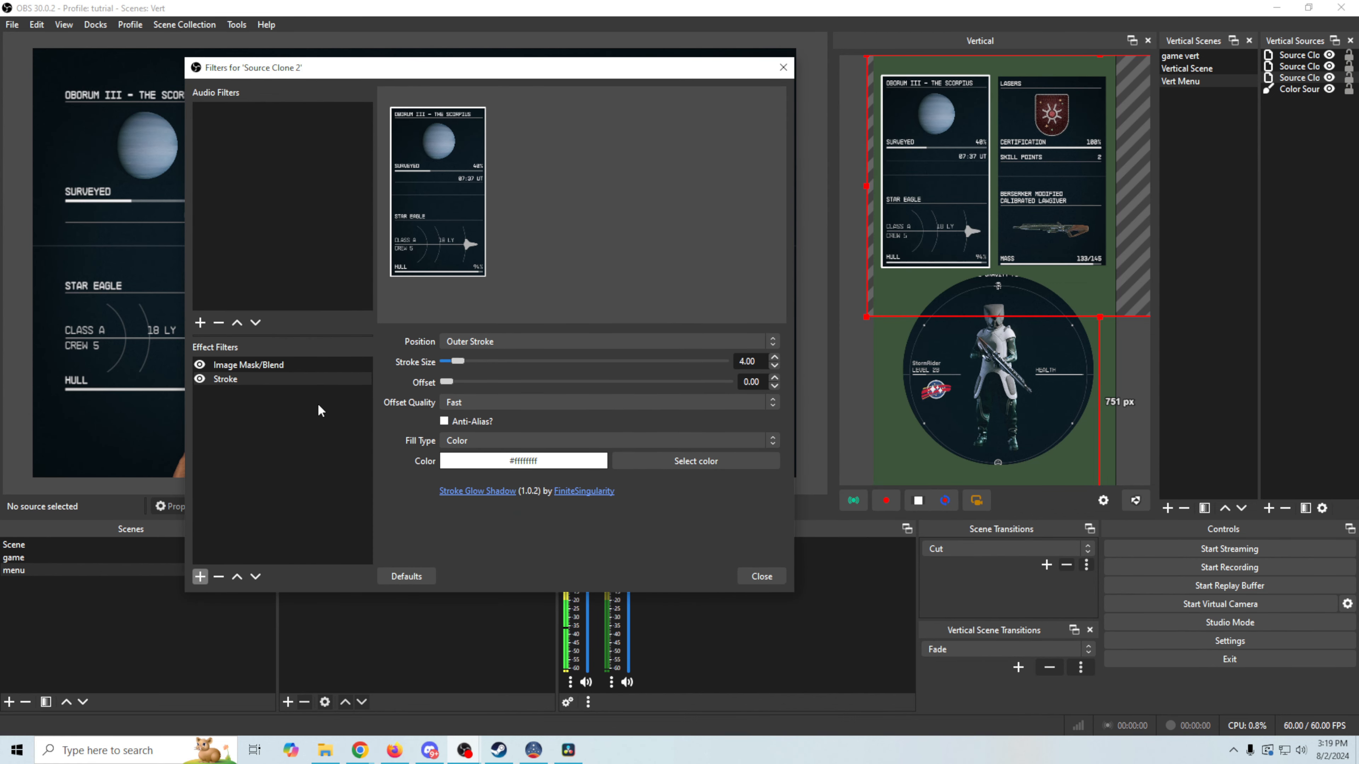
# Add a Shadow filter to the left clone: size 8, distance 18, intensity about 60%
pyautogui.click(200, 577)
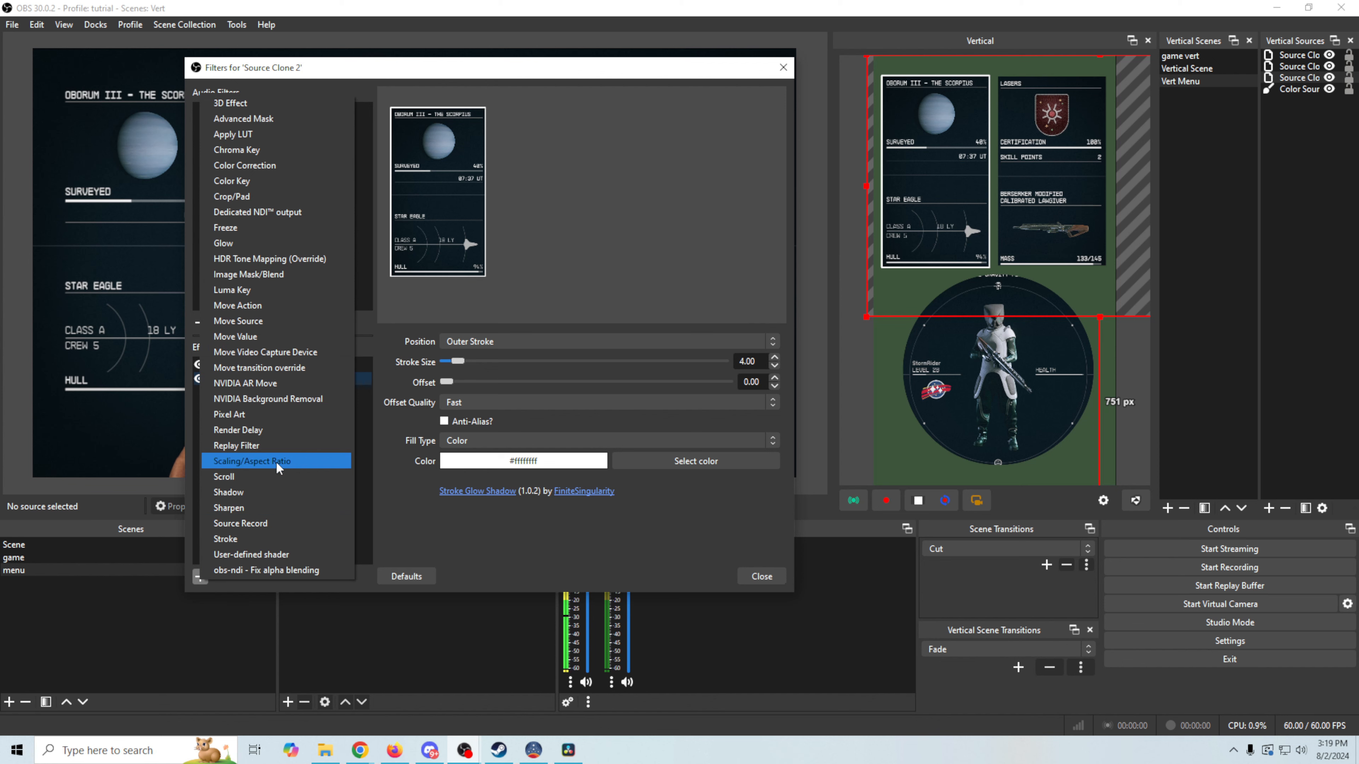
pyautogui.click(278, 492)
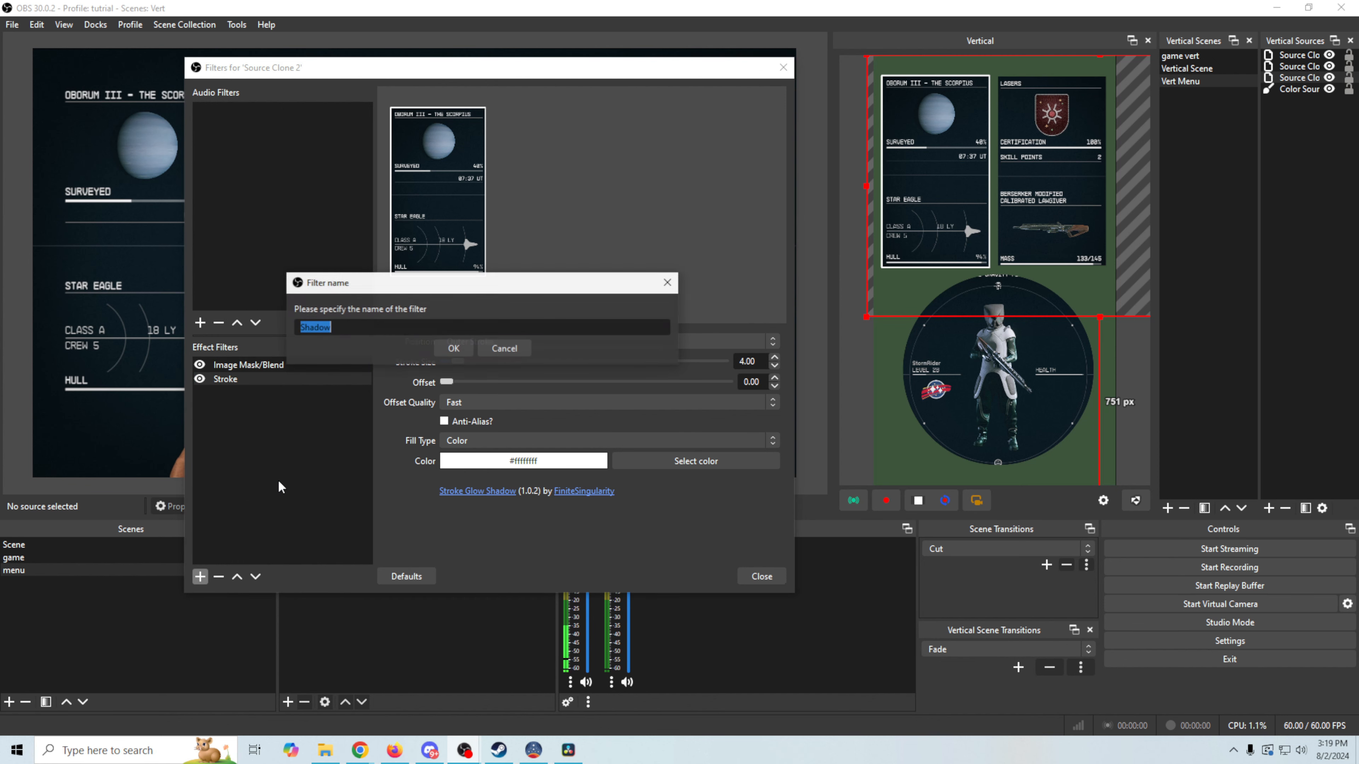
pyautogui.click(452, 349)
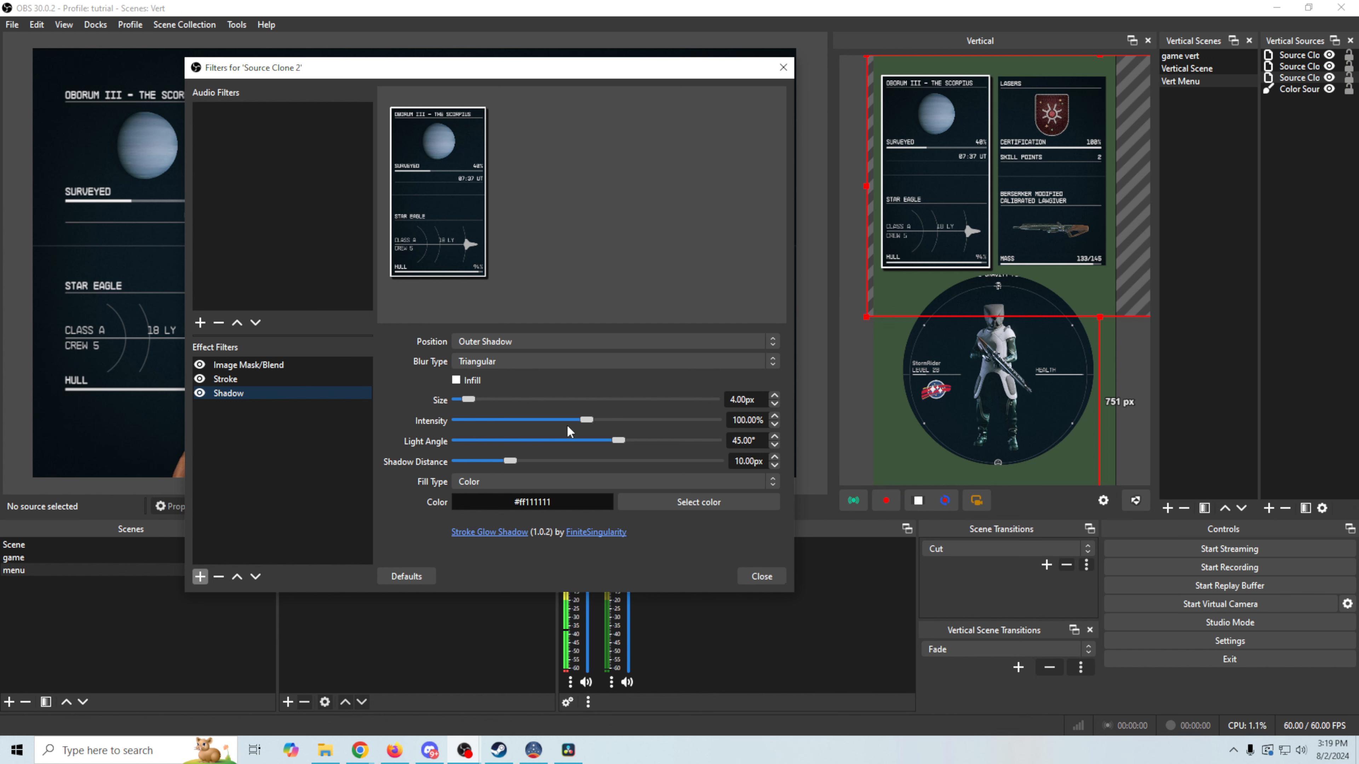
pyautogui.moveTo(582, 419); pyautogui.dragTo(689, 423)
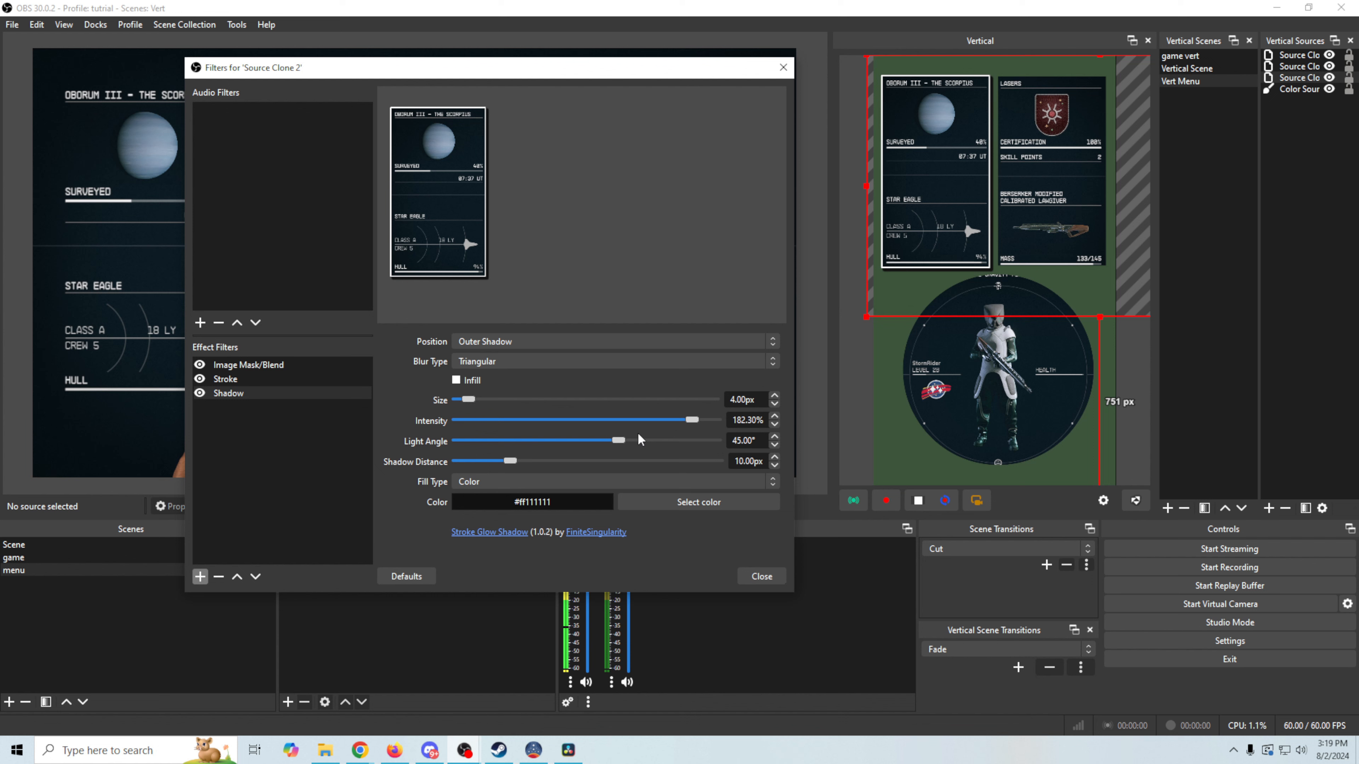
pyautogui.moveTo(614, 443)
pyautogui.mouseDown()
pyautogui.moveTo(599, 442)
pyautogui.moveTo(732, 446)
pyautogui.moveTo(601, 445)
pyautogui.moveTo(629, 446)
pyautogui.moveTo(601, 452)
pyautogui.moveTo(614, 450)
pyautogui.mouseUp()
pyautogui.moveTo(469, 399); pyautogui.dragTo(483, 430)
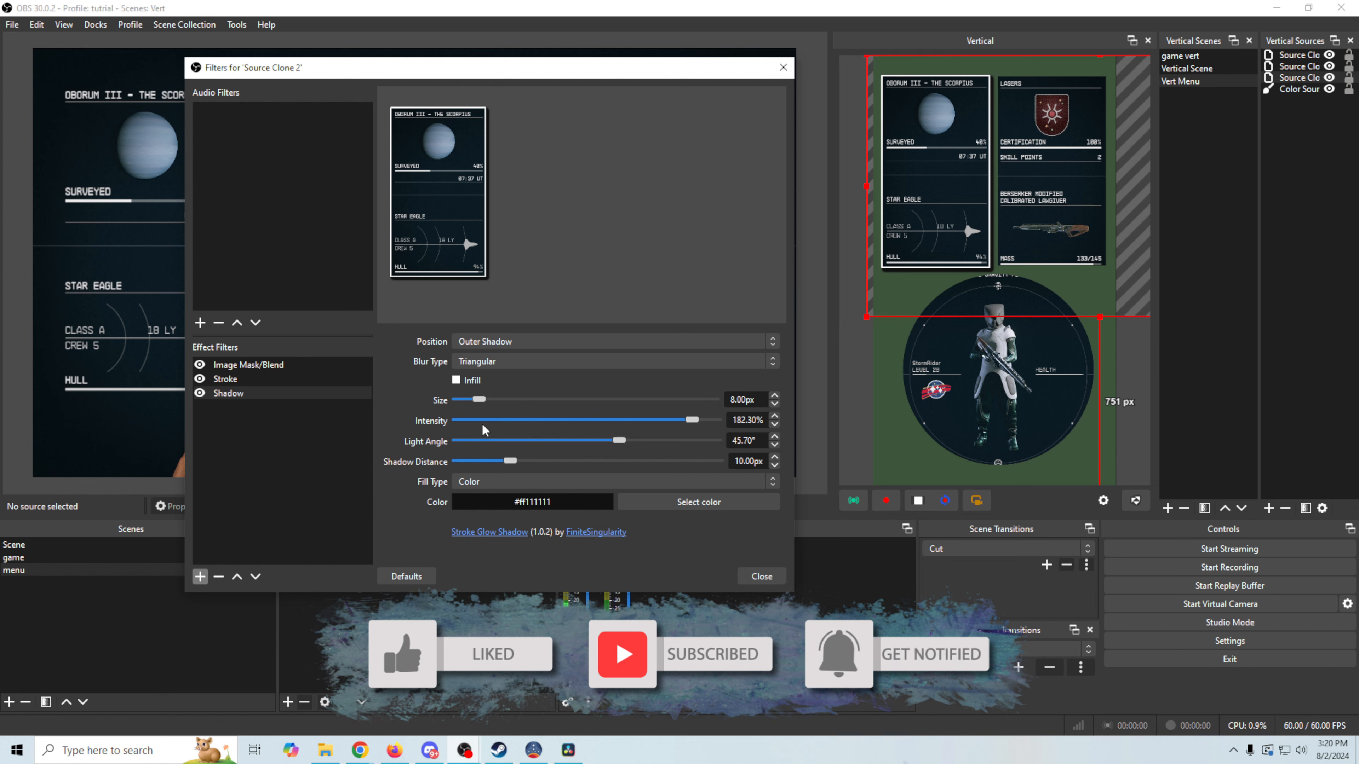
pyautogui.moveTo(508, 460); pyautogui.dragTo(547, 474)
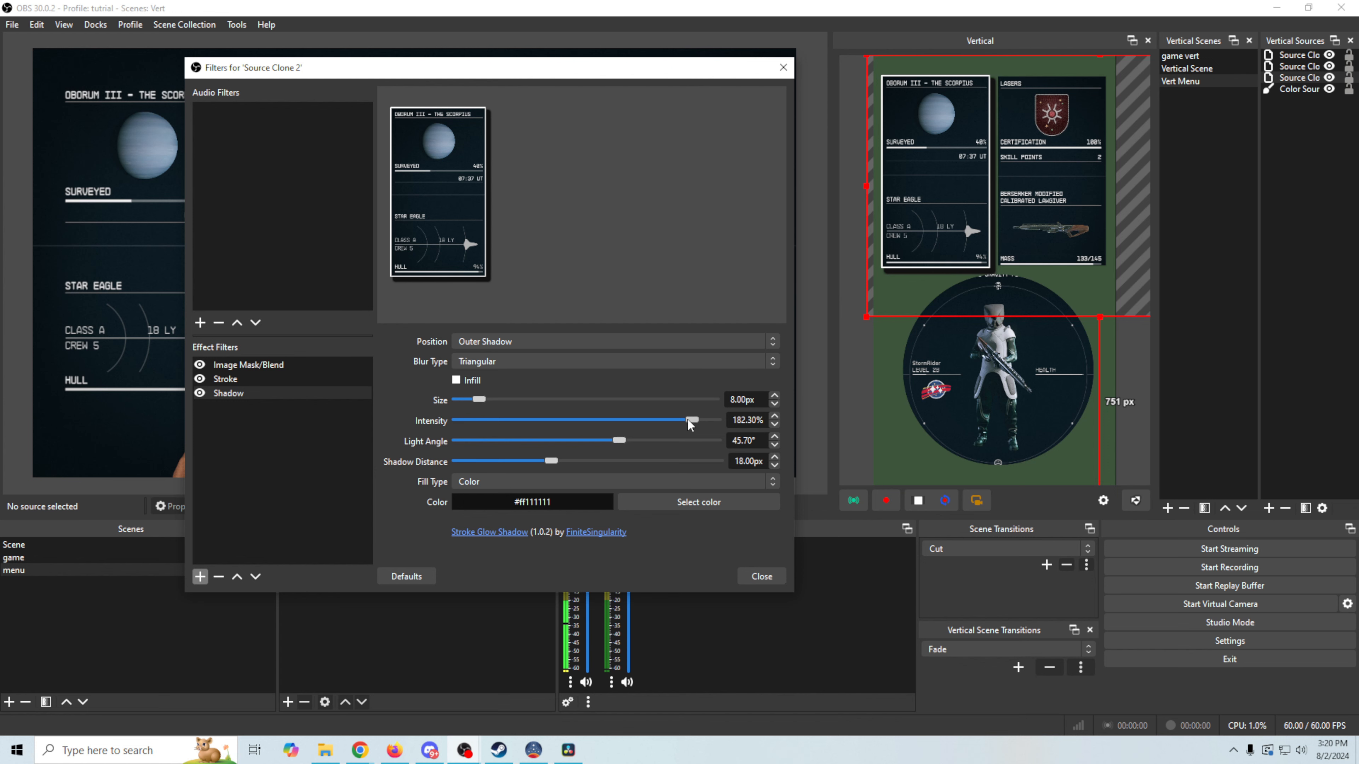
pyautogui.moveTo(688, 421); pyautogui.dragTo(537, 428)
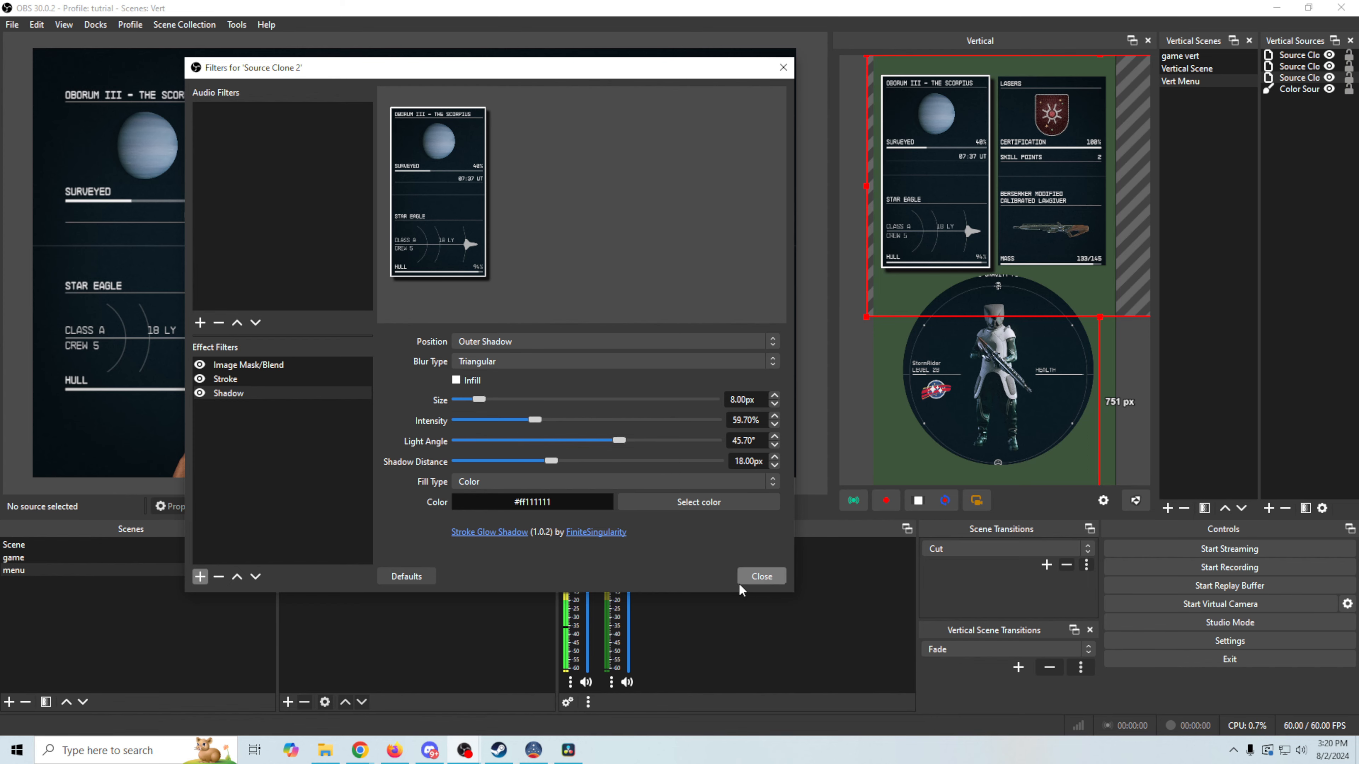
pyautogui.click(762, 576)
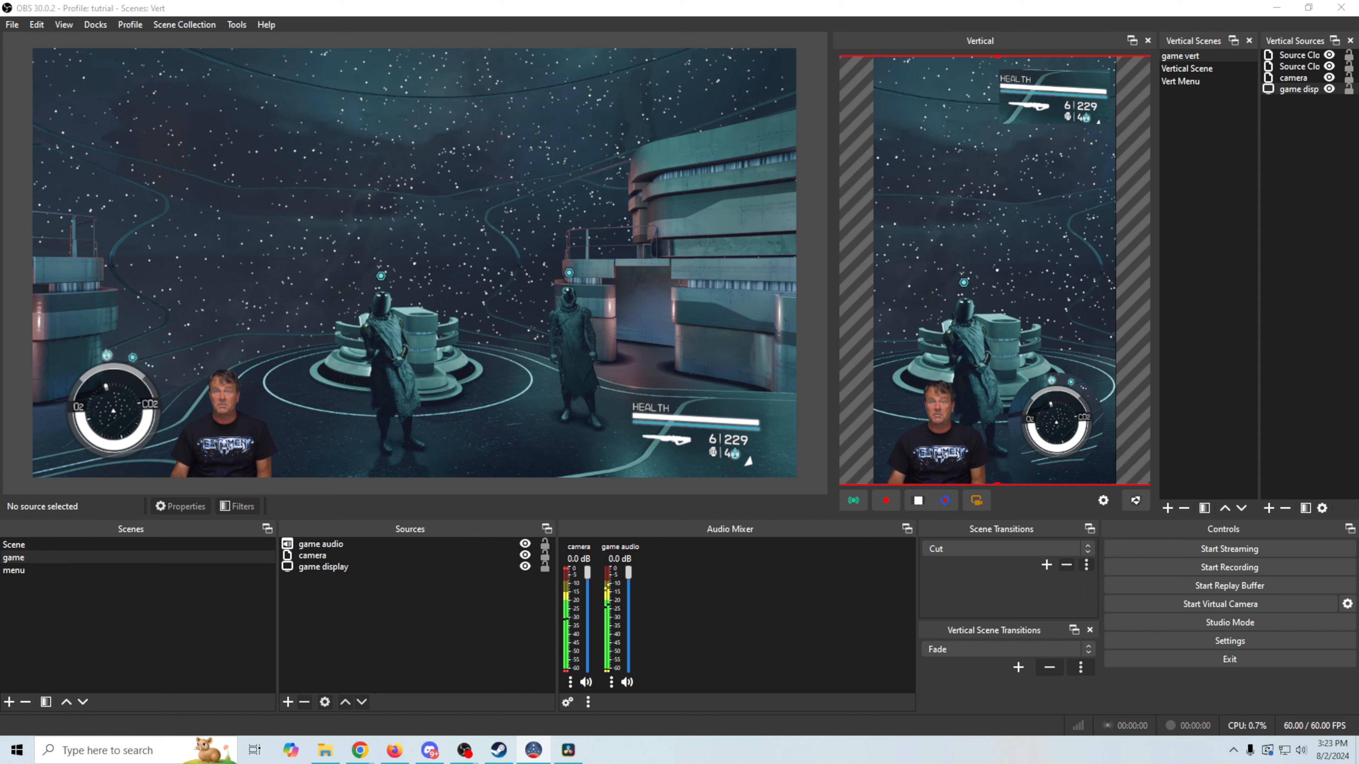
# Make the camera 'Scene' live so its linked vertical scene appears too
pyautogui.click(156, 545)
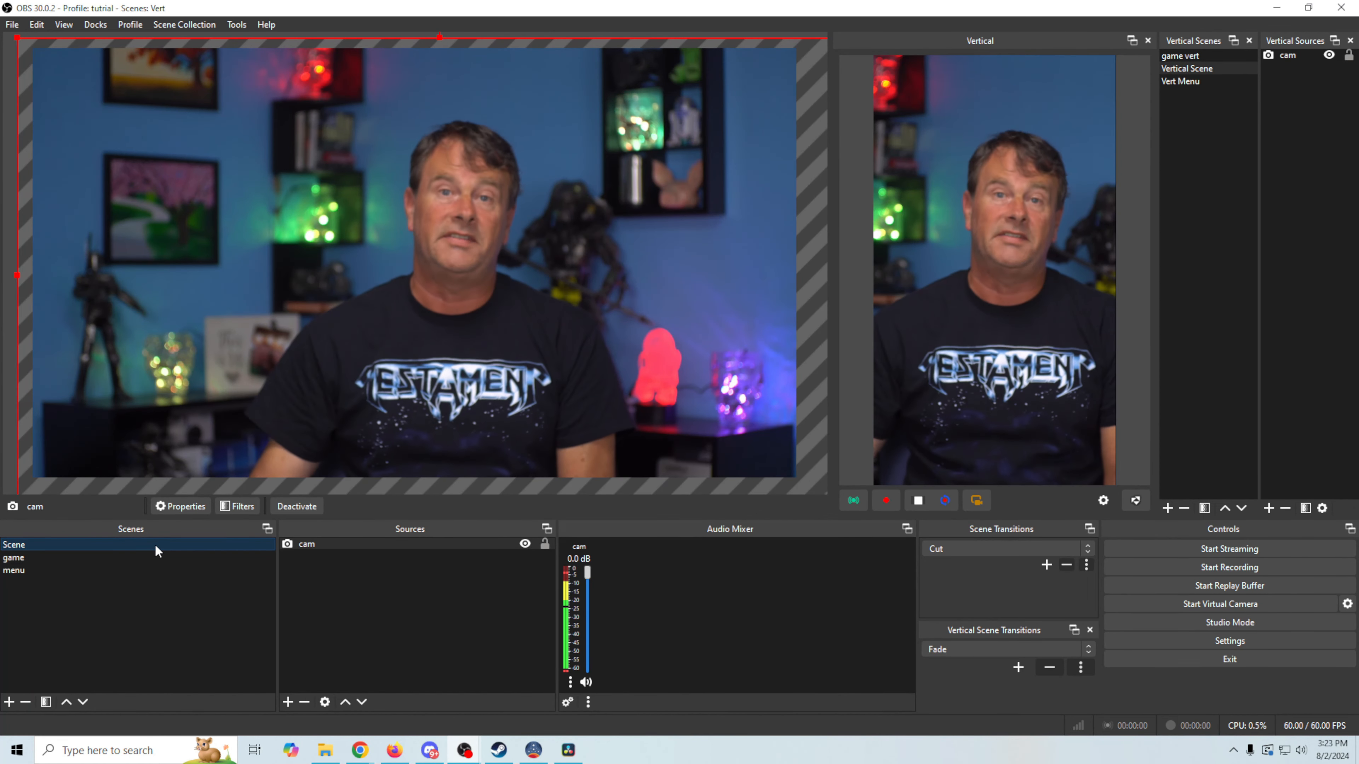